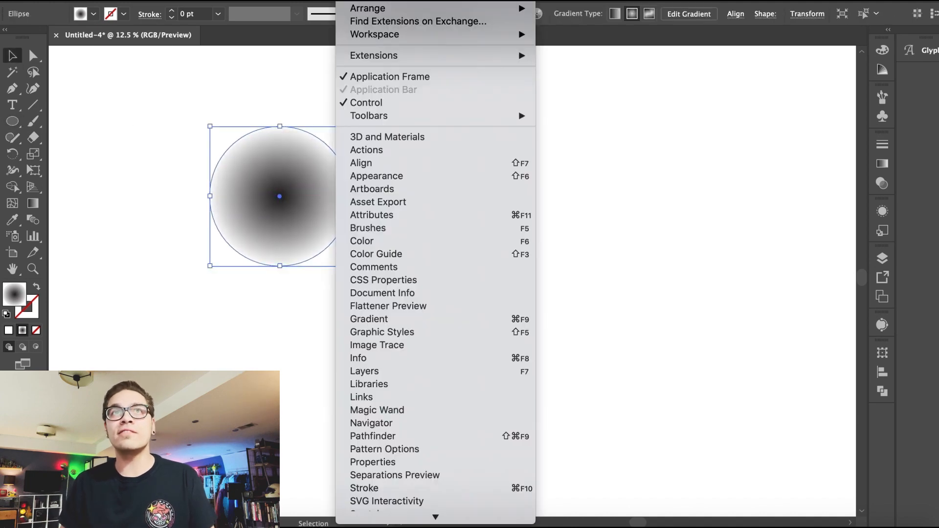
Step: Move the circle's left gradient stop to about 25.57% location
{"action": "left_click", "coordinate": [394, 317]}
{"action": "left_click_drag", "start_coordinate": [715, 267], "coordinate": [750, 270]}
{"action": "left_click", "coordinate": [514, 232]}
Step: Apply the Color Halftone effect to the gradient circle with a max radius of 90 pixels
{"action": "key", "text": "super+minus"}
{"action": "key", "text": "super+minus"}
{"action": "key", "text": "super+minus"}
{"action": "key", "text": "super+minus"}
{"action": "left_click", "coordinate": [425, 260]}
{"action": "left_click_drag", "start_coordinate": [408, 243], "coordinate": [328, 172]}
{"action": "left_click", "coordinate": [274, 2]}
{"action": "mouse_move", "coordinate": [343, 270]}
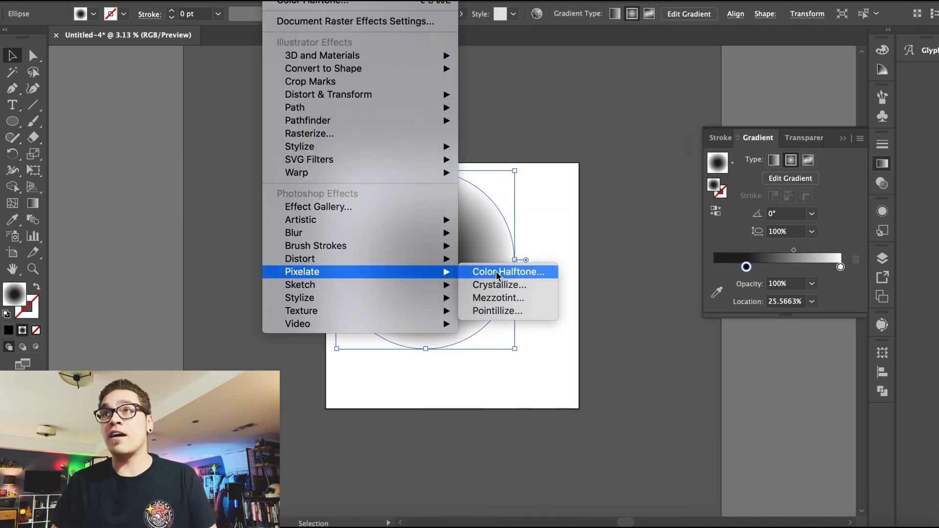
{"action": "left_click", "coordinate": [494, 270]}
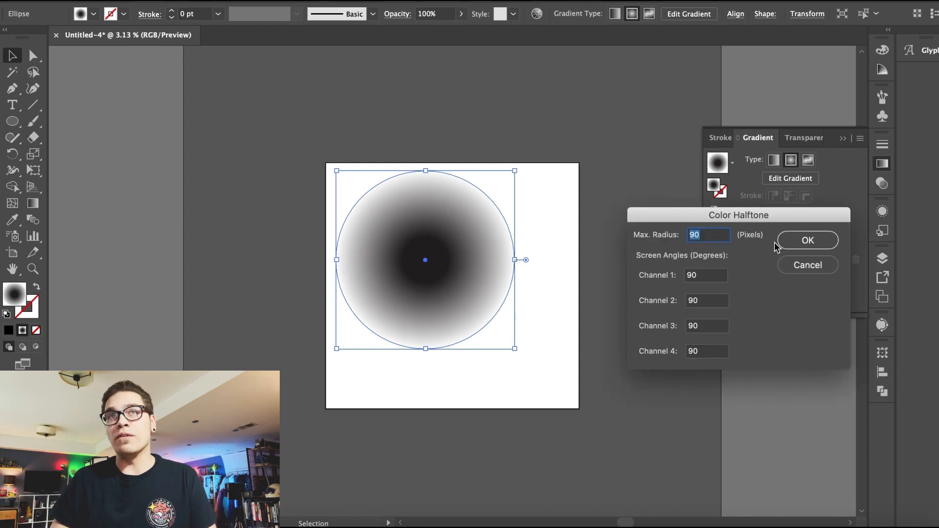
{"action": "key", "text": "Return"}
Step: Zoom in and out to inspect the halftone effect on the circle
{"action": "left_click", "coordinate": [624, 220]}
{"action": "key", "text": "super+equal"}
{"action": "key", "text": "super+equal"}
{"action": "key", "text": "super+equal"}
{"action": "key", "text": "super+equal"}
{"action": "key", "text": "super+equal"}
{"action": "key", "text": "super+minus"}
{"action": "key", "text": "super+minus"}
{"action": "key", "text": "super+minus"}
{"action": "key", "text": "super+minus"}
{"action": "left_click_drag", "start_coordinate": [385, 219], "coordinate": [427, 253]}
{"action": "left_click", "coordinate": [277, 2]}
{"action": "mouse_move", "coordinate": [315, 2]}
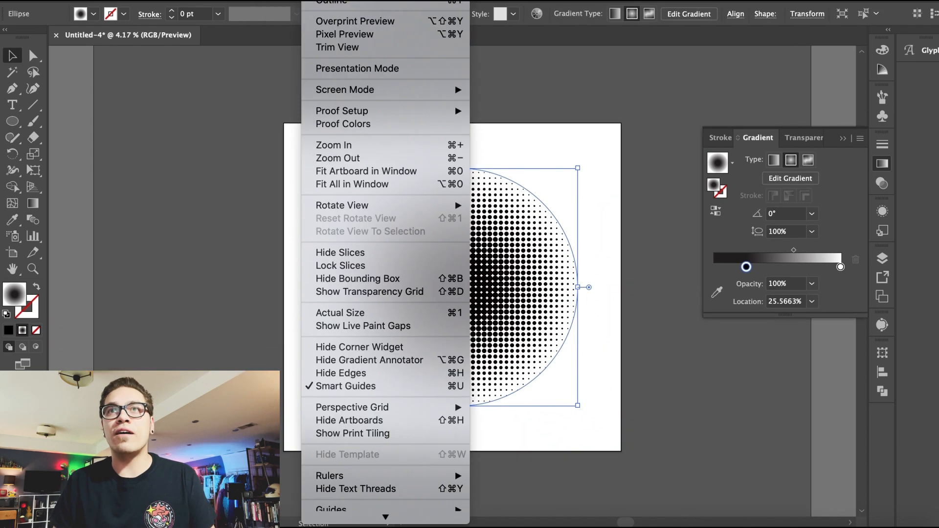
{"action": "mouse_move", "coordinate": [240, 2]}
{"action": "left_click", "coordinate": [333, 34]}
{"action": "key", "text": "super+z"}
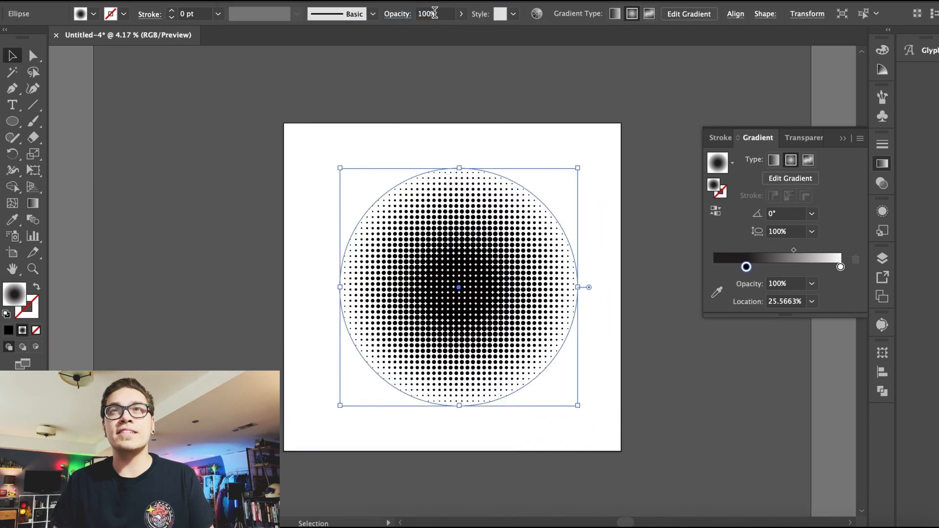
Step: Expand the appearance of the halftone circle into an image
{"action": "left_click", "coordinate": [161, 2]}
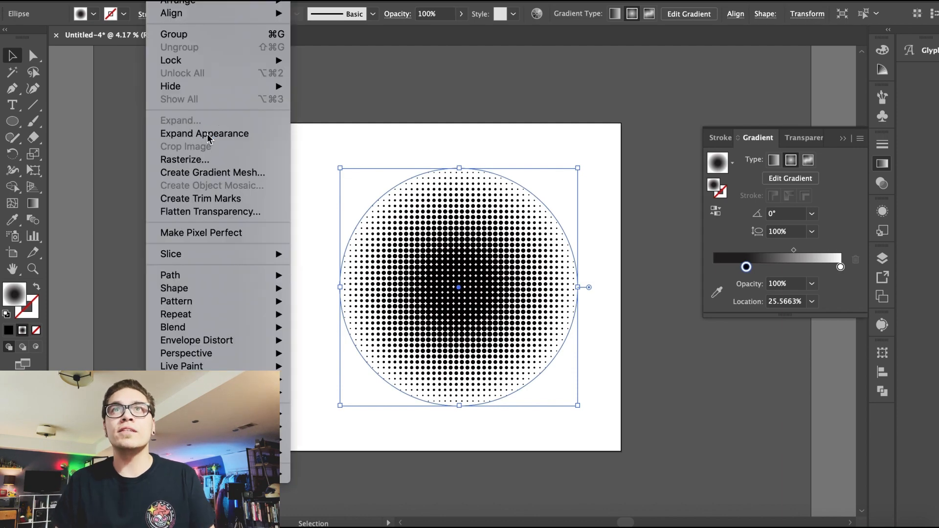
{"action": "left_click", "coordinate": [207, 132]}
{"action": "key", "text": "super+equal"}
{"action": "key", "text": "super+equal"}
{"action": "key", "text": "super+equal"}
{"action": "key", "text": "super+equal"}
{"action": "key", "text": "super+minus"}
{"action": "key", "text": "super+minus"}
{"action": "key", "text": "super+minus"}
{"action": "key", "text": "super+minus"}
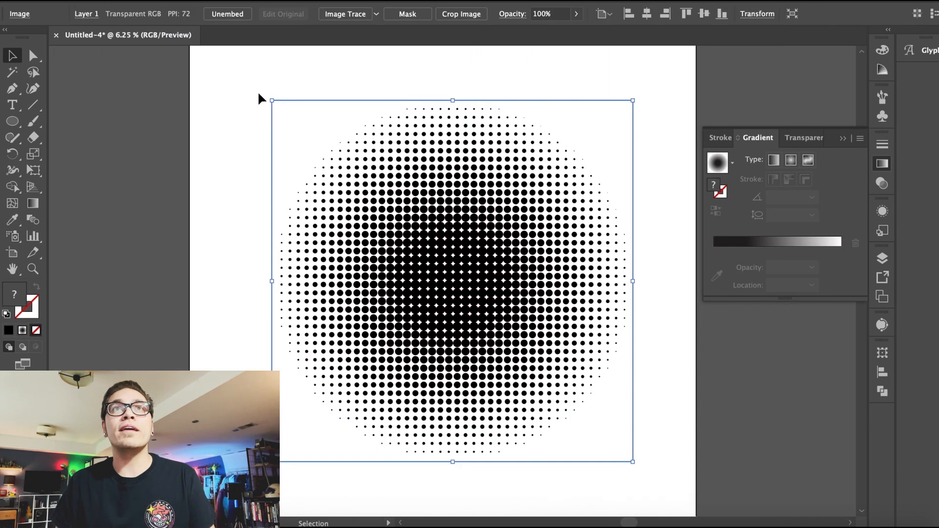
Step: Reselect the halftone image and run Image Trace on it
{"action": "key", "text": "super+shift+a"}
{"action": "left_click", "coordinate": [410, 240]}
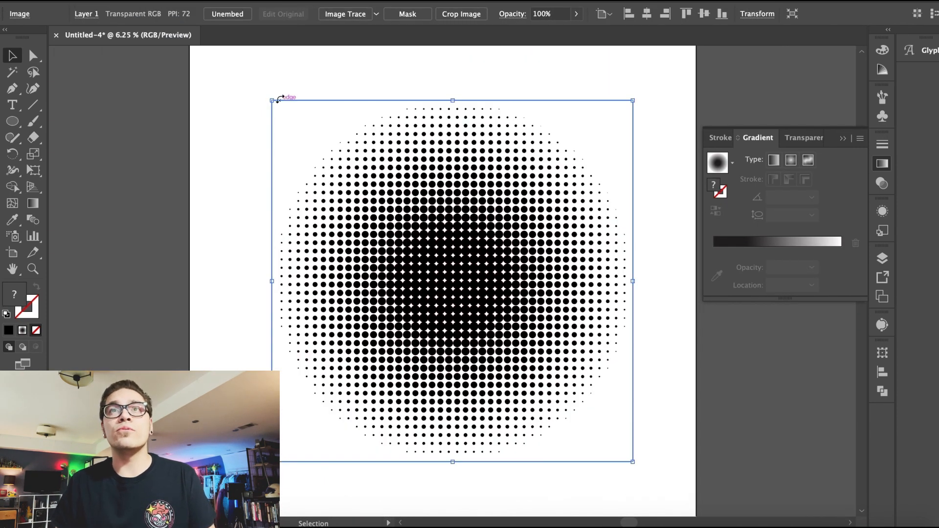
{"action": "left_click", "coordinate": [351, 14]}
{"action": "left_click", "coordinate": [341, 112]}
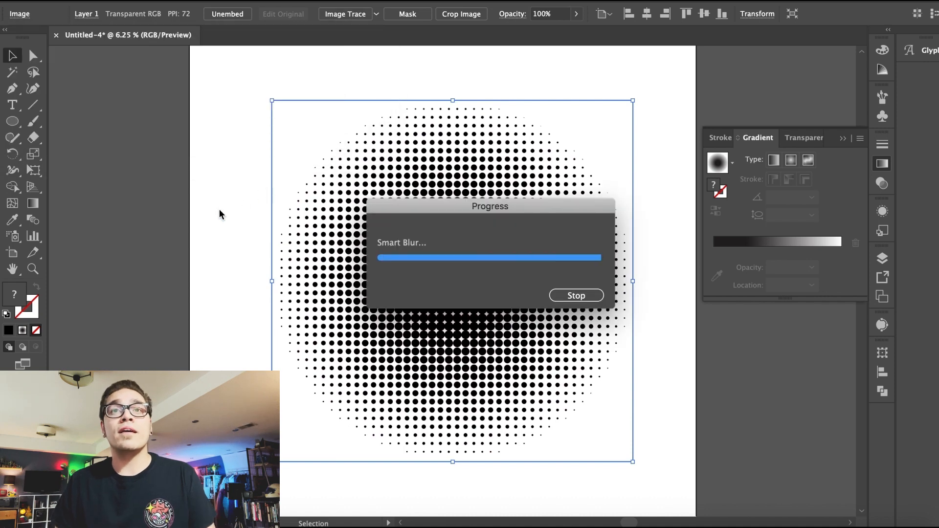
Step: Expand the traced halftone into vector paths and zoom in to check the dots
{"action": "left_click", "coordinate": [361, 1]}
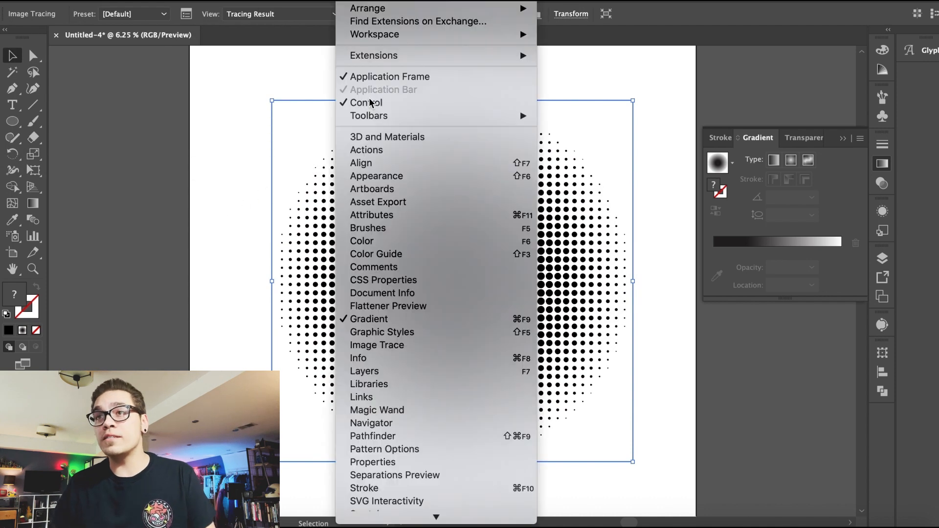
{"action": "left_click", "coordinate": [378, 345]}
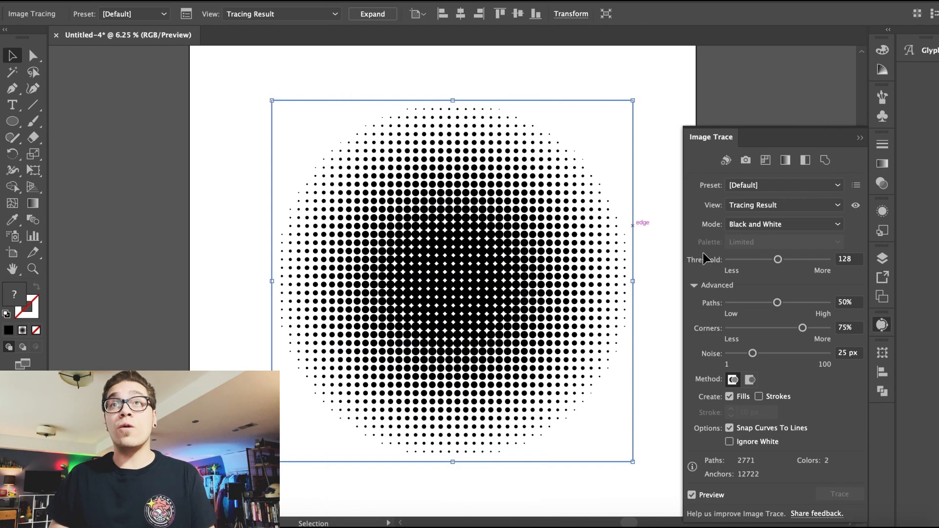
{"action": "left_click", "coordinate": [372, 14]}
{"action": "left_click_drag", "start_coordinate": [292, 112], "coordinate": [431, 200]}
{"action": "left_click", "coordinate": [403, 266]}
{"action": "key", "text": "ctrl+equal"}
{"action": "key", "text": "ctrl+equal"}
{"action": "key", "text": "ctrl+equal"}
{"action": "key", "text": "ctrl+equal"}
{"action": "key", "text": "ctrl+equal"}
{"action": "left_click", "coordinate": [496, 267]}
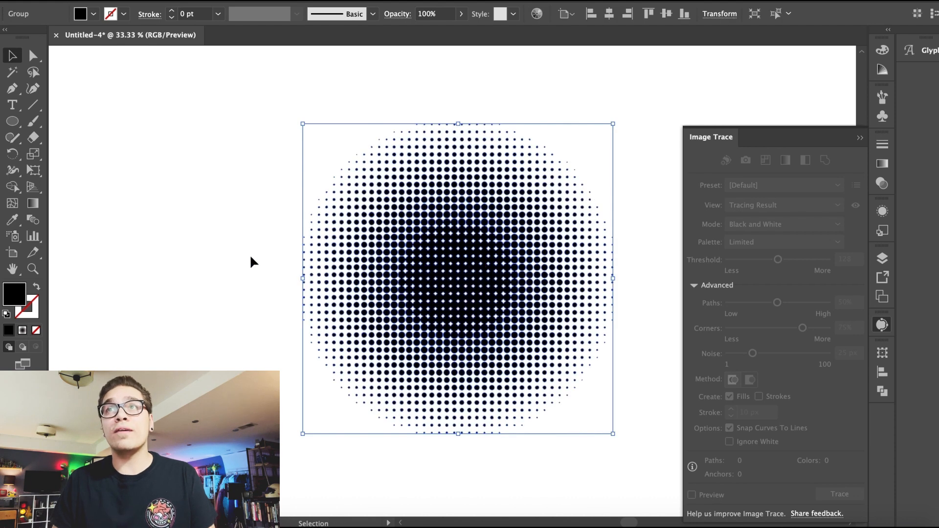
Step: Deselect, zoom out and move the halftone graphic to the right side of the artboard
{"action": "left_click", "coordinate": [235, 257]}
{"action": "key", "text": "ctrl+minus"}
{"action": "key", "text": "ctrl+minus"}
{"action": "left_click", "coordinate": [714, 140]}
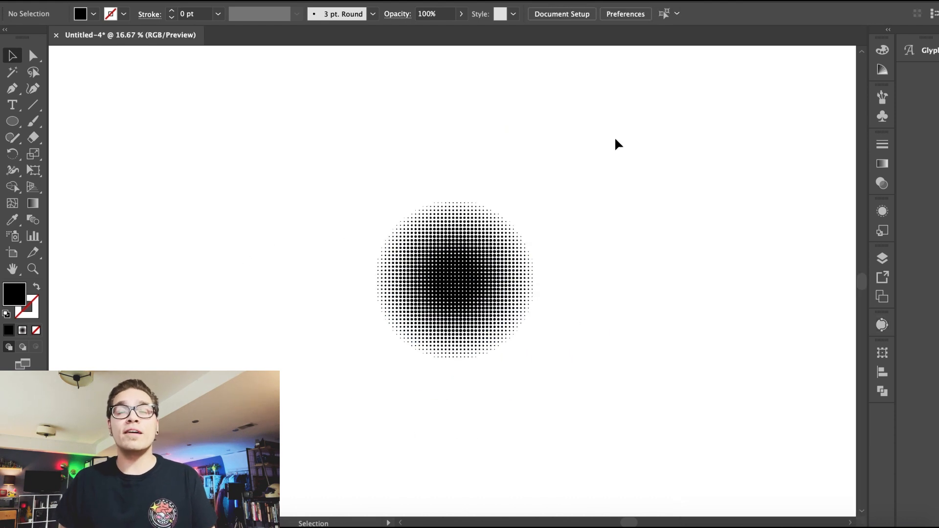
{"action": "key", "text": "ctrl+minus"}
{"action": "left_click_drag", "start_coordinate": [439, 296], "coordinate": [701, 290]}
Step: Draw a black circle with the Ellipse tool left of the halftone
{"action": "left_click", "coordinate": [14, 120]}
{"action": "mouse_move", "coordinate": [383, 276]}
{"action": "left_mouse_down"}
{"action": "mouse_move", "coordinate": [426, 300]}
{"action": "mouse_move", "coordinate": [444, 323]}
{"action": "left_mouse_up"}
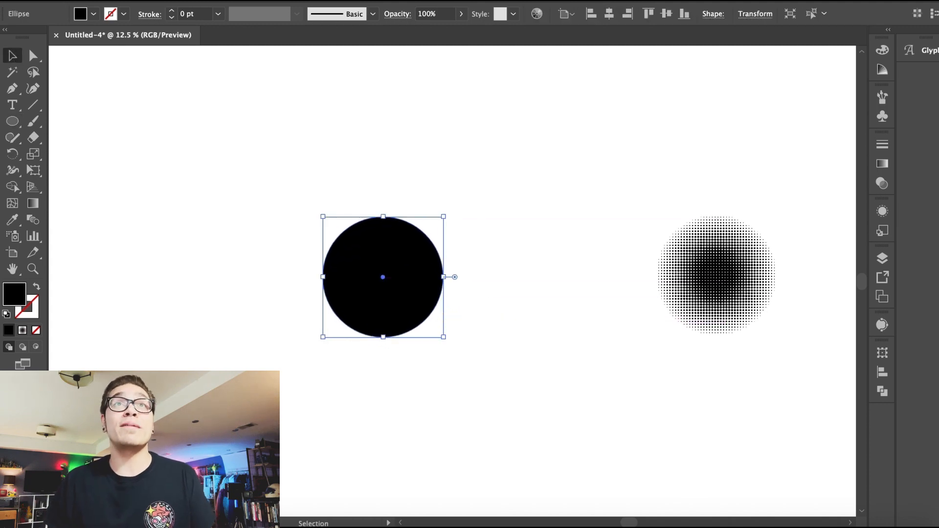
Step: Apply Pucker & Bloat to the circle to pinch it into a four-pointed sparkle
{"action": "left_click", "coordinate": [357, 1]}
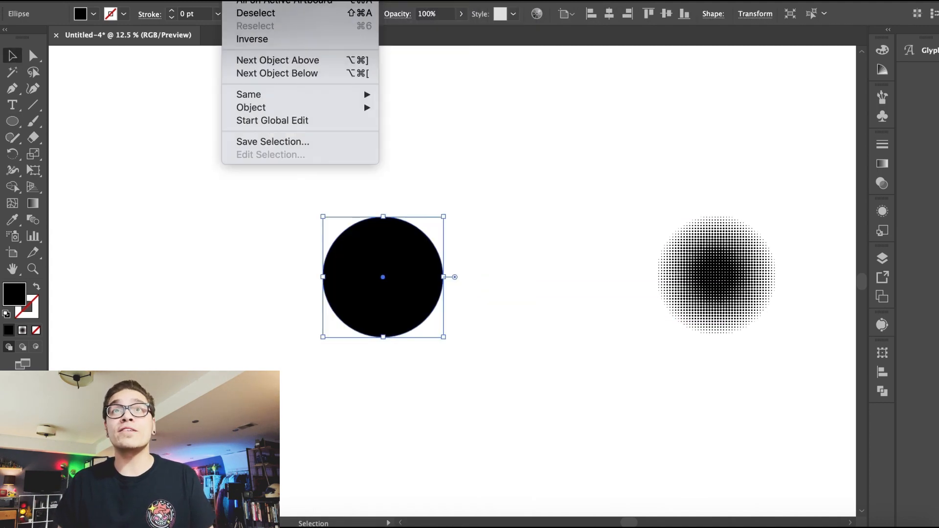
{"action": "mouse_move", "coordinate": [277, 0]}
{"action": "mouse_move", "coordinate": [443, 95]}
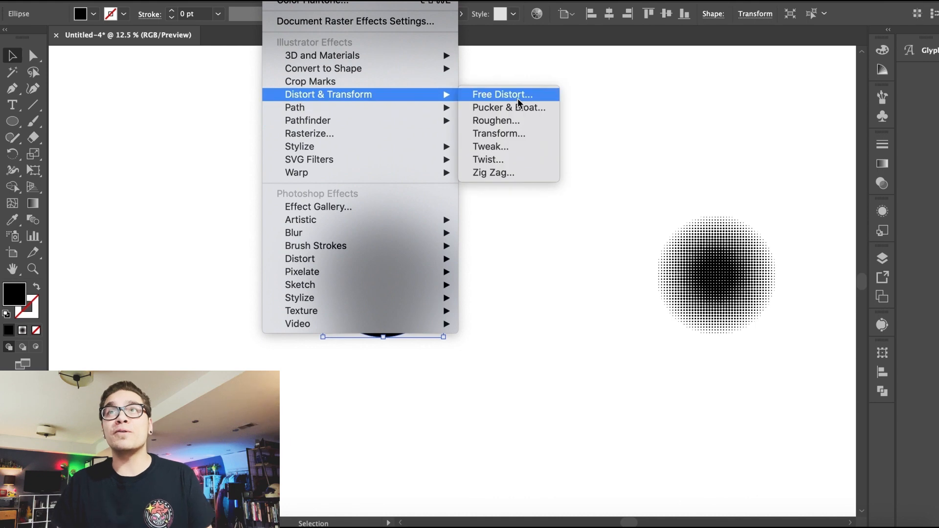
{"action": "left_click", "coordinate": [516, 107]}
{"action": "left_click_drag", "start_coordinate": [436, 211], "coordinate": [575, 207]}
{"action": "left_click_drag", "start_coordinate": [607, 234], "coordinate": [571, 236]}
{"action": "type", "text": "8"}
{"action": "key", "text": "Return"}
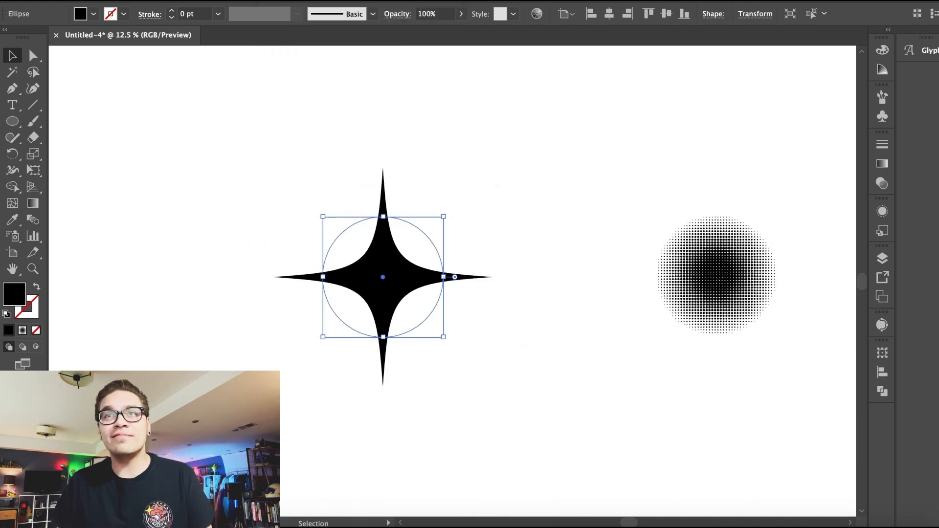
Step: Move the sparkle to the right and expand its appearance into a path
{"action": "left_click", "coordinate": [468, 255]}
{"action": "left_click_drag", "start_coordinate": [384, 284], "coordinate": [525, 282]}
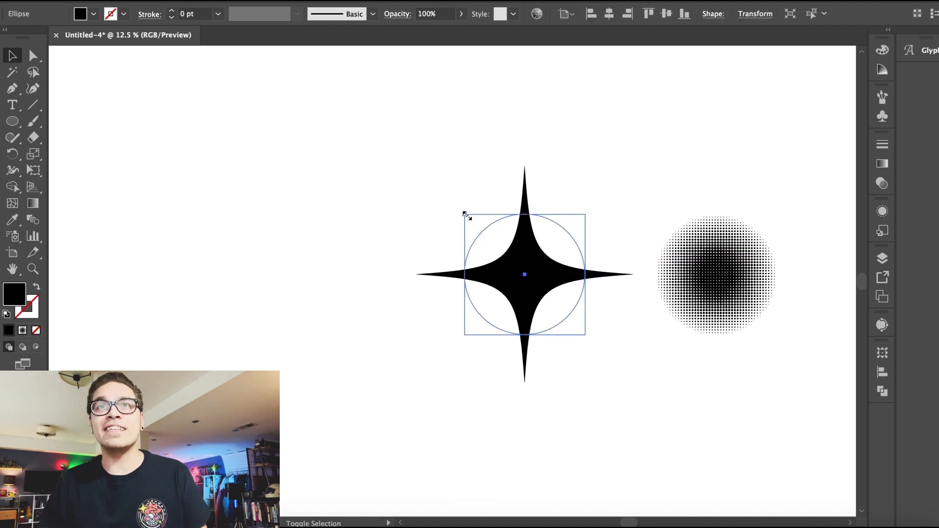
{"action": "left_click", "coordinate": [157, 1]}
{"action": "left_click", "coordinate": [201, 132]}
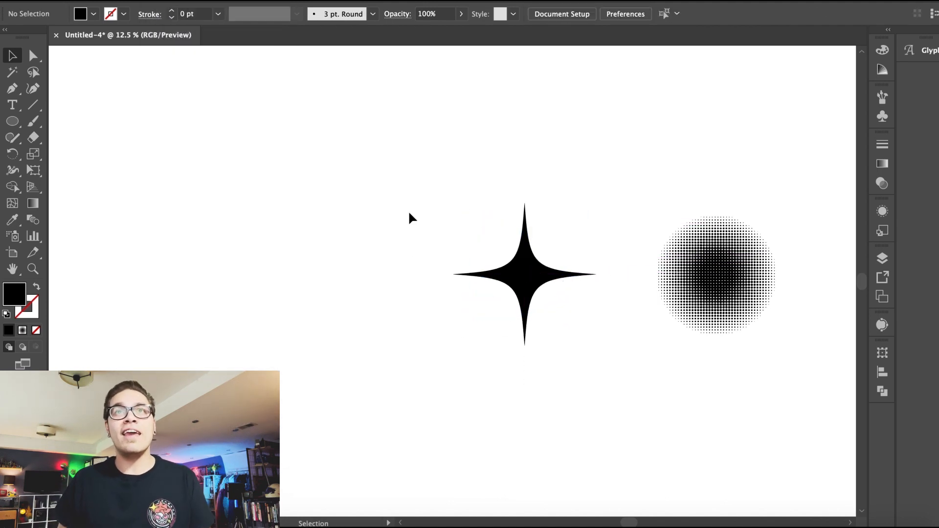
Step: Duplicate the sparkle to the left and round the copy's tips
{"action": "left_click_drag", "start_coordinate": [529, 278], "coordinate": [383, 279]}
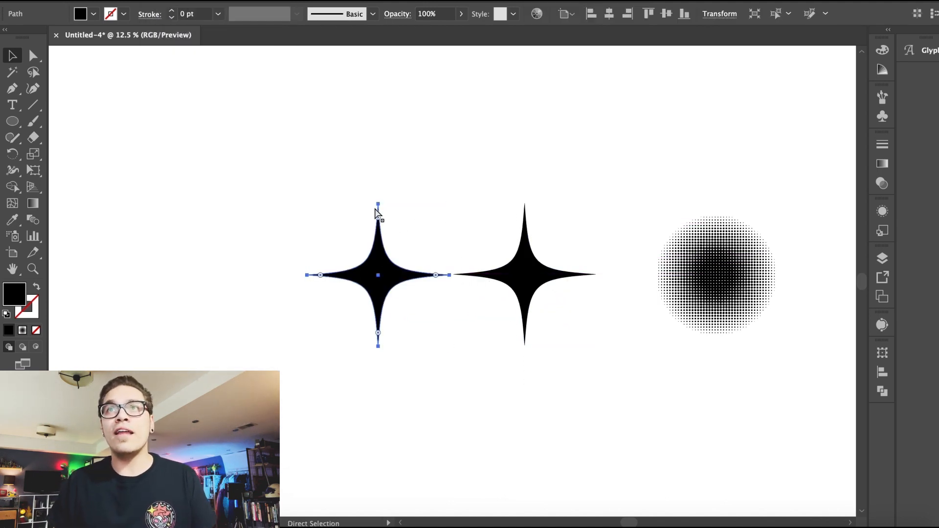
{"action": "left_click_drag", "start_coordinate": [533, 275], "coordinate": [596, 203]}
{"action": "left_click_drag", "start_coordinate": [669, 131], "coordinate": [595, 203]}
{"action": "left_click", "coordinate": [452, 214]}
{"action": "left_click", "coordinate": [537, 238]}
{"action": "left_click_drag", "start_coordinate": [525, 274], "coordinate": [537, 263]}
{"action": "left_click", "coordinate": [500, 224]}
{"action": "key", "text": "super+minus"}
{"action": "left_click", "coordinate": [528, 247]}
{"action": "key", "text": "Delete"}
{"action": "left_click", "coordinate": [495, 285]}
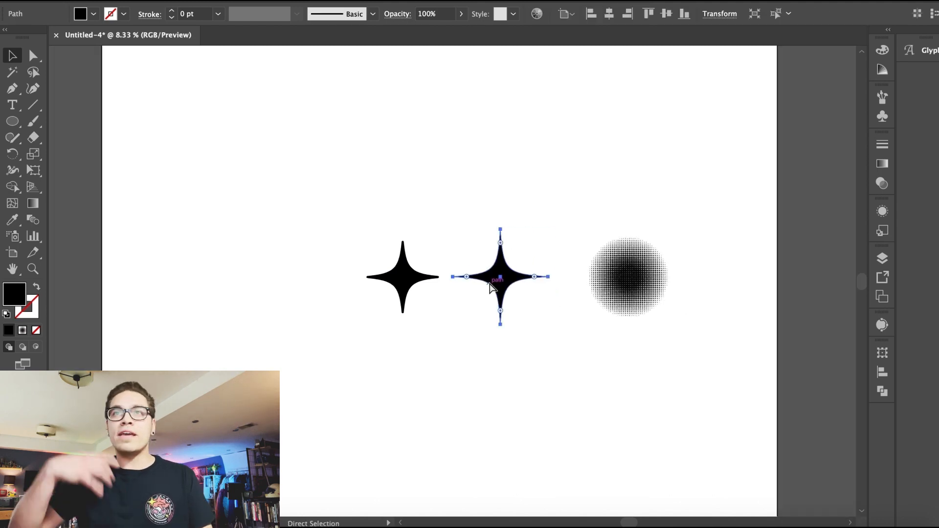
Step: Paste a copy of the sparkle and scale it uniformly to 50%
{"action": "key", "text": "super+c"}
{"action": "key", "text": "super+v"}
{"action": "left_click", "coordinate": [164, 0]}
{"action": "mouse_move", "coordinate": [181, 0]}
{"action": "left_click", "coordinate": [398, 51]}
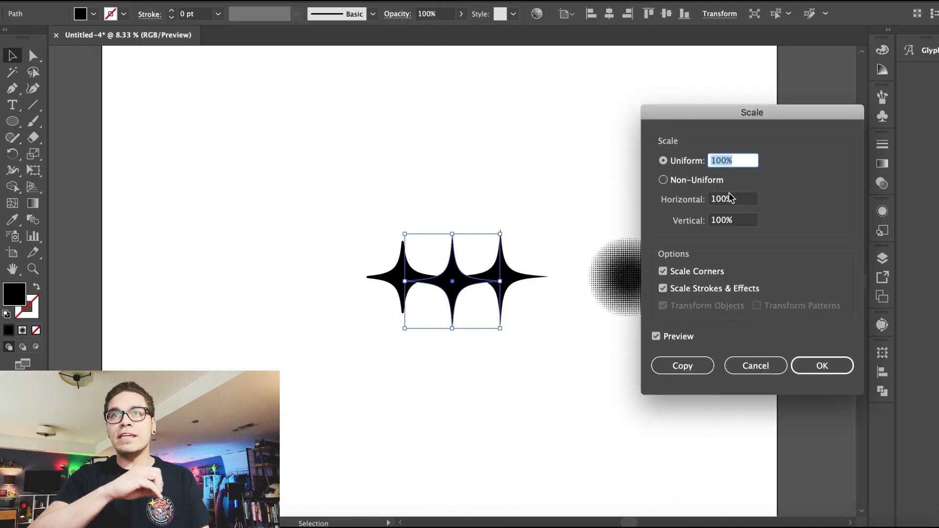
{"action": "type", "text": "50"}
{"action": "key", "text": "Return"}
Step: Place the small sparkle at the big sparkle's upper-right and move the halftone lower
{"action": "key", "text": "super+plus"}
{"action": "left_click_drag", "start_coordinate": [450, 276], "coordinate": [566, 229]}
{"action": "left_click", "coordinate": [631, 248]}
{"action": "left_click_drag", "start_coordinate": [715, 272], "coordinate": [728, 458]}
{"action": "left_click", "coordinate": [551, 211]}
{"action": "left_click_drag", "start_coordinate": [574, 233], "coordinate": [563, 233]}
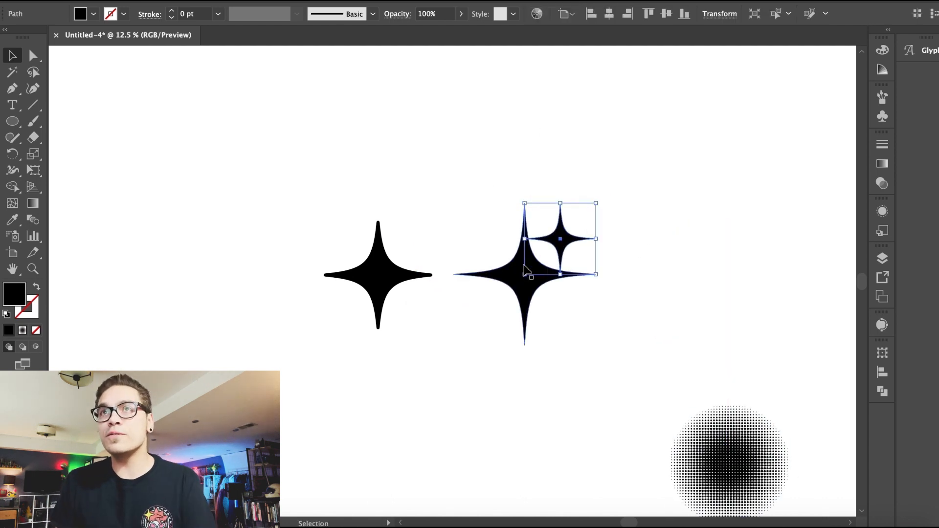
Step: Copy the big sparkle to the right and group the original with its small sparkle
{"action": "left_click_drag", "start_coordinate": [525, 275], "coordinate": [778, 281]}
{"action": "left_click", "coordinate": [540, 260]}
{"action": "left_click_drag", "start_coordinate": [630, 161], "coordinate": [523, 282]}
{"action": "left_click", "coordinate": [159, 1]}
{"action": "left_click", "coordinate": [201, 33]}
Step: Duplicate the rounded sparkle with a small sparkle to the left and round the small sparkle's tips
{"action": "left_click", "coordinate": [550, 287]}
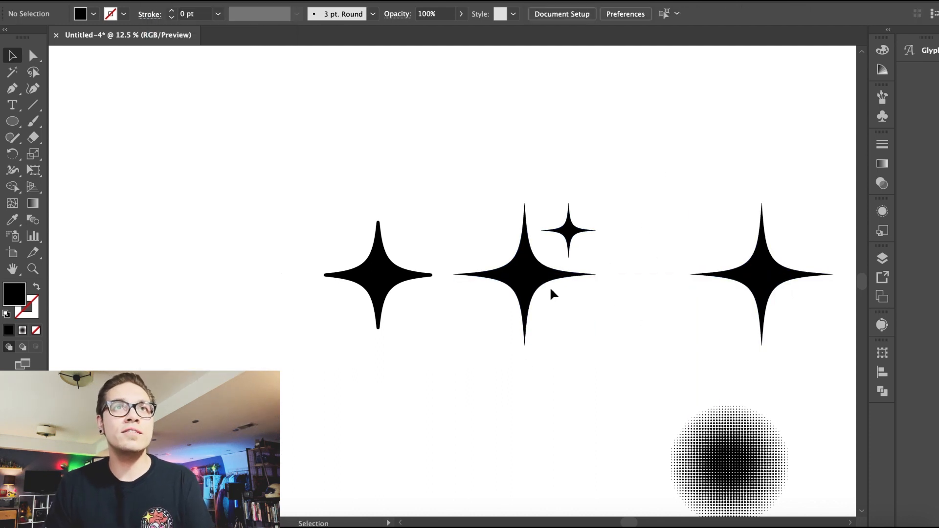
{"action": "left_click", "coordinate": [513, 279]}
{"action": "left_click_drag", "start_coordinate": [499, 279], "coordinate": [163, 279]}
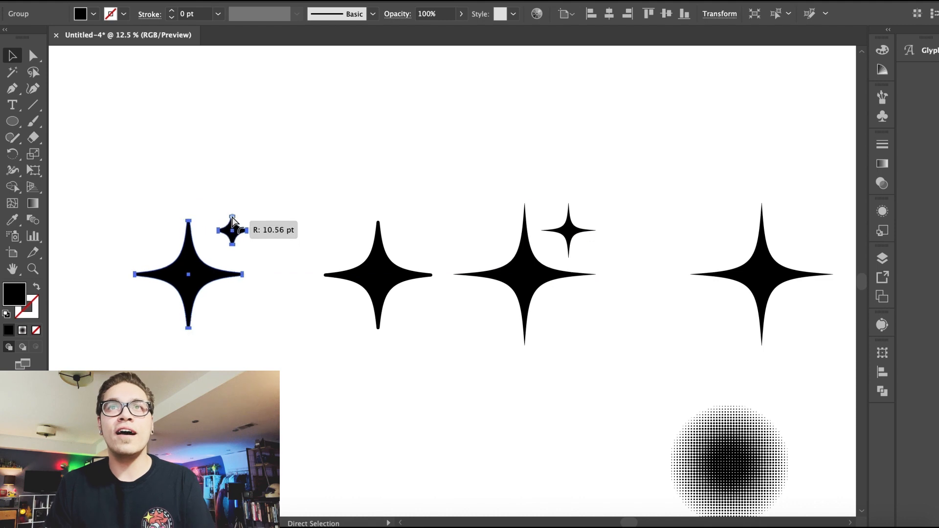
{"action": "left_click_drag", "start_coordinate": [233, 216], "coordinate": [232, 213]}
{"action": "left_click", "coordinate": [224, 155]}
{"action": "key", "text": "super+minus"}
{"action": "left_click_drag", "start_coordinate": [404, 269], "coordinate": [394, 269]}
{"action": "key", "text": "Delete"}
Step: Paste another copy of the sparkle group beside the others and ungroup it
{"action": "left_click", "coordinate": [269, 279]}
{"action": "key", "text": "super+c"}
{"action": "key", "text": "super+v"}
{"action": "left_click_drag", "start_coordinate": [457, 285], "coordinate": [387, 280]}
{"action": "left_click", "coordinate": [156, 0]}
{"action": "left_click", "coordinate": [176, 47]}
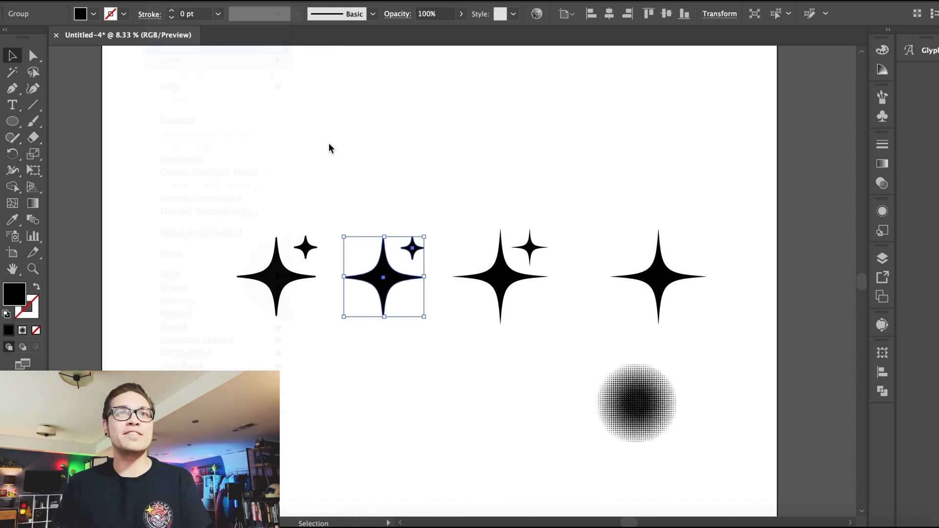
{"action": "left_click", "coordinate": [329, 145]}
{"action": "left_click", "coordinate": [412, 250]}
{"action": "key", "text": "Delete"}
{"action": "left_click", "coordinate": [308, 252]}
{"action": "key", "text": "super+z"}
Step: Rearrange the sparkles and the halftone into a single row at the top
{"action": "left_click", "coordinate": [406, 237]}
{"action": "left_click_drag", "start_coordinate": [413, 249], "coordinate": [127, 236]}
{"action": "left_click_drag", "start_coordinate": [197, 274], "coordinate": [173, 274]}
{"action": "left_click_drag", "start_coordinate": [384, 283], "coordinate": [383, 283]}
{"action": "left_click_drag", "start_coordinate": [160, 200], "coordinate": [567, 284]}
{"action": "left_click_drag", "start_coordinate": [648, 384], "coordinate": [634, 257]}
{"action": "left_click_drag", "start_coordinate": [170, 319], "coordinate": [245, 283]}
{"action": "left_click_drag", "start_coordinate": [377, 191], "coordinate": [318, 117]}
Step: Create a five-point star with the Star tool below the sparkles
{"action": "left_click", "coordinate": [163, 172]}
{"action": "left_click_drag", "start_coordinate": [12, 123], "coordinate": [59, 186]}
{"action": "left_click", "coordinate": [356, 220]}
{"action": "key", "text": "Return"}
{"action": "left_click_drag", "start_coordinate": [348, 212], "coordinate": [321, 182]}
{"action": "left_click", "coordinate": [309, 231]}
{"action": "left_click_drag", "start_coordinate": [287, 152], "coordinate": [360, 216]}
{"action": "left_click_drag", "start_coordinate": [348, 158], "coordinate": [341, 164]}
Step: Duplicate the star to the right and round its corners
{"action": "key", "text": "super+="}
{"action": "key", "text": "super+="}
{"action": "left_click", "coordinate": [356, 217]}
{"action": "scroll", "coordinate": [355, 226], "scroll_direction": "right", "scroll_amount": 5}
{"action": "left_click", "coordinate": [348, 280]}
{"action": "left_click_drag", "start_coordinate": [348, 282], "coordinate": [540, 274]}
{"action": "left_click_drag", "start_coordinate": [503, 246], "coordinate": [497, 239]}
Step: Set the third star's fill to none so it shows only an outline
{"action": "left_click", "coordinate": [81, 14]}
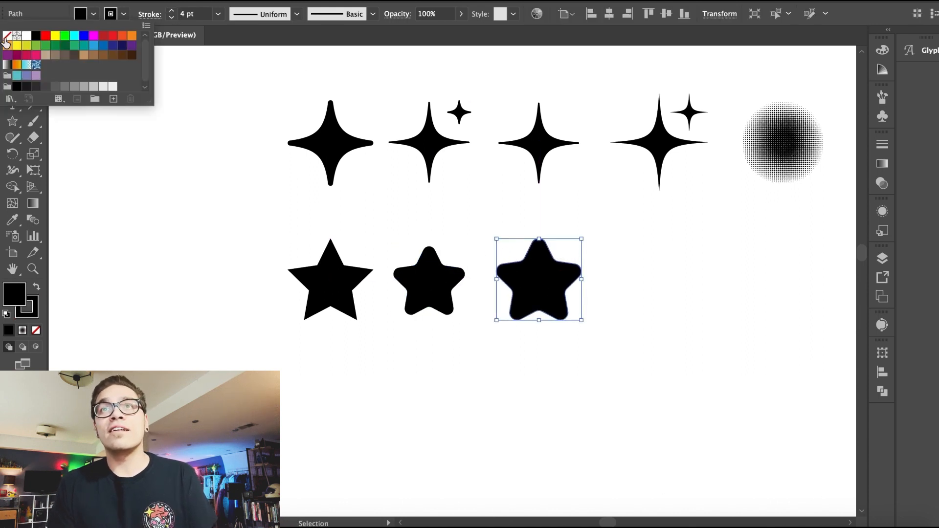
{"action": "left_click", "coordinate": [10, 35]}
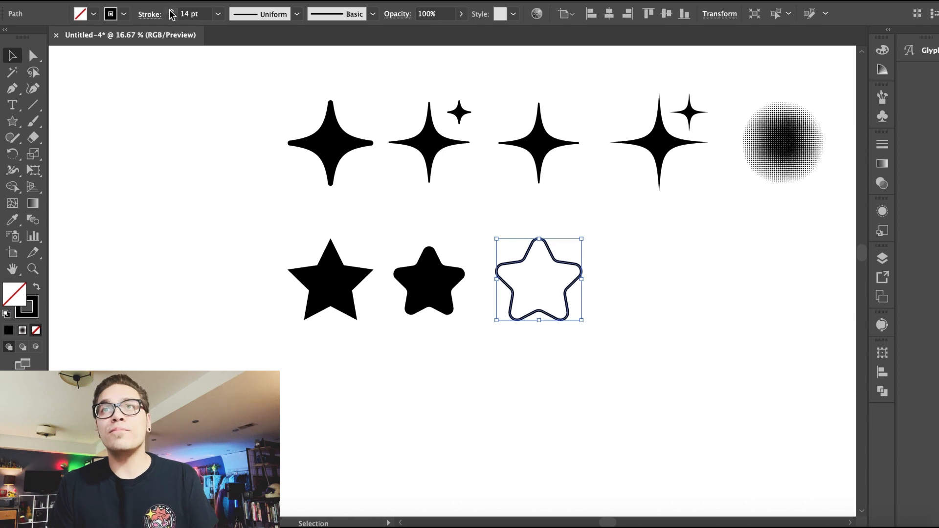
Step: Copy a smaller filled rounded star into the center of the outlined star
{"action": "left_click", "coordinate": [514, 254]}
{"action": "left_click_drag", "start_coordinate": [424, 285], "coordinate": [533, 283]}
{"action": "left_click_drag", "start_coordinate": [503, 245], "coordinate": [517, 256]}
{"action": "left_click", "coordinate": [496, 220]}
{"action": "left_click_drag", "start_coordinate": [446, 296], "coordinate": [451, 296]}
{"action": "left_click", "coordinate": [404, 234]}
{"action": "scroll", "coordinate": [404, 234], "scroll_direction": "right", "scroll_amount": 5}
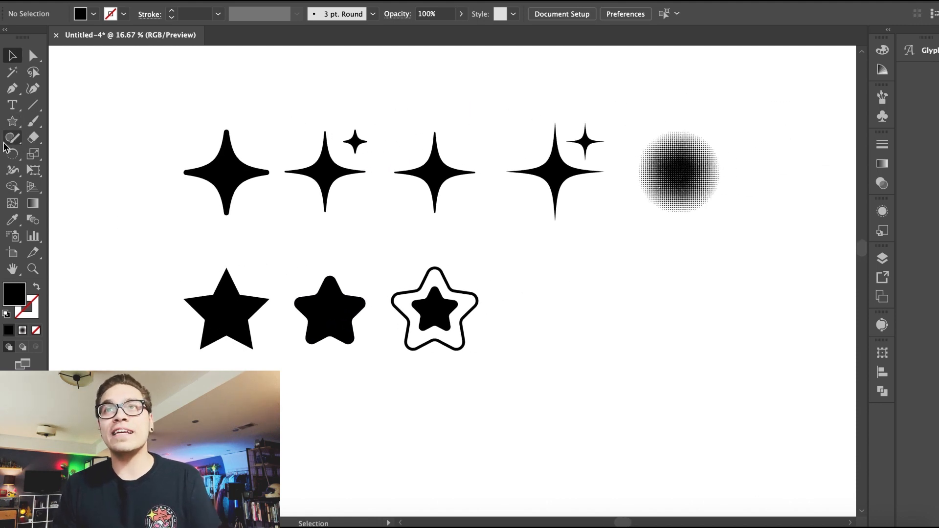
Step: Draw a black circle and overlap it with a white circle to form a crescent
{"action": "left_click_drag", "start_coordinate": [10, 128], "coordinate": [74, 157]}
{"action": "left_click_drag", "start_coordinate": [522, 268], "coordinate": [606, 351]}
{"action": "left_click_drag", "start_coordinate": [583, 300], "coordinate": [573, 293]}
{"action": "left_click_drag", "start_coordinate": [614, 267], "coordinate": [604, 275]}
{"action": "left_click", "coordinate": [94, 14]}
{"action": "left_click", "coordinate": [23, 32]}
{"action": "left_click_drag", "start_coordinate": [559, 319], "coordinate": [554, 319]}
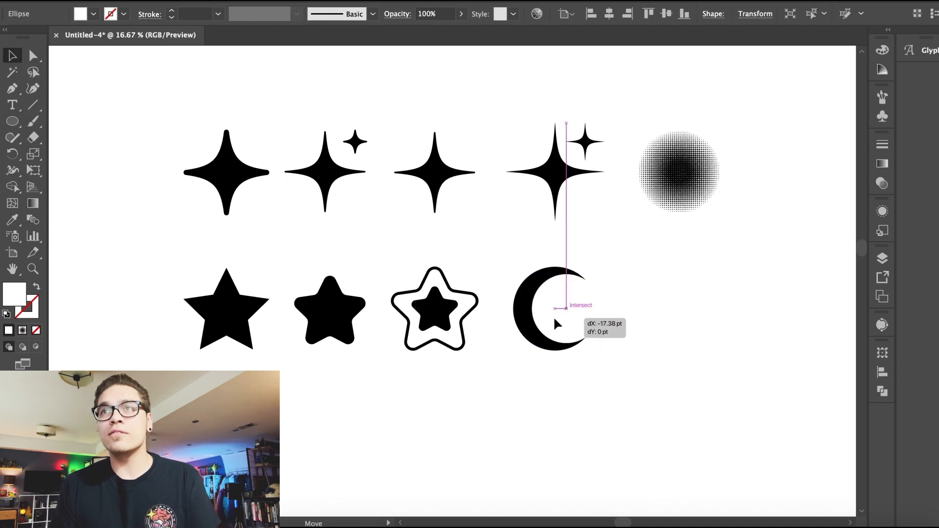
Step: Select both circles and duplicate the pair to the right
{"action": "left_click_drag", "start_coordinate": [600, 360], "coordinate": [538, 287]}
{"action": "left_click_drag", "start_coordinate": [548, 307], "coordinate": [672, 304]}
Step: Shift the white circle slightly left over the black circle and subtract it with Pathfinder Minus Front to form a crescent
{"action": "left_click", "coordinate": [573, 394]}
{"action": "left_click_drag", "start_coordinate": [573, 394], "coordinate": [542, 320]}
{"action": "left_click", "coordinate": [349, 1]}
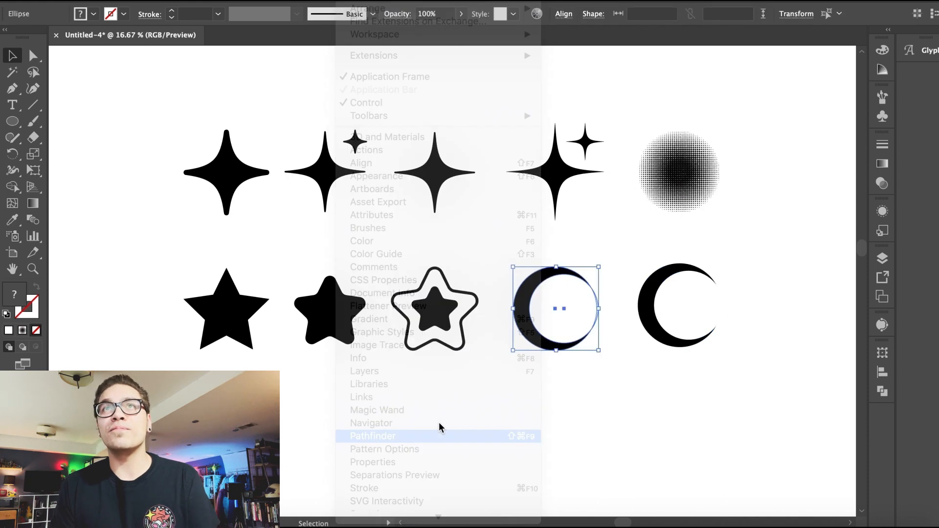
{"action": "left_click", "coordinate": [434, 437]}
{"action": "left_click", "coordinate": [742, 383]}
{"action": "left_click", "coordinate": [843, 346]}
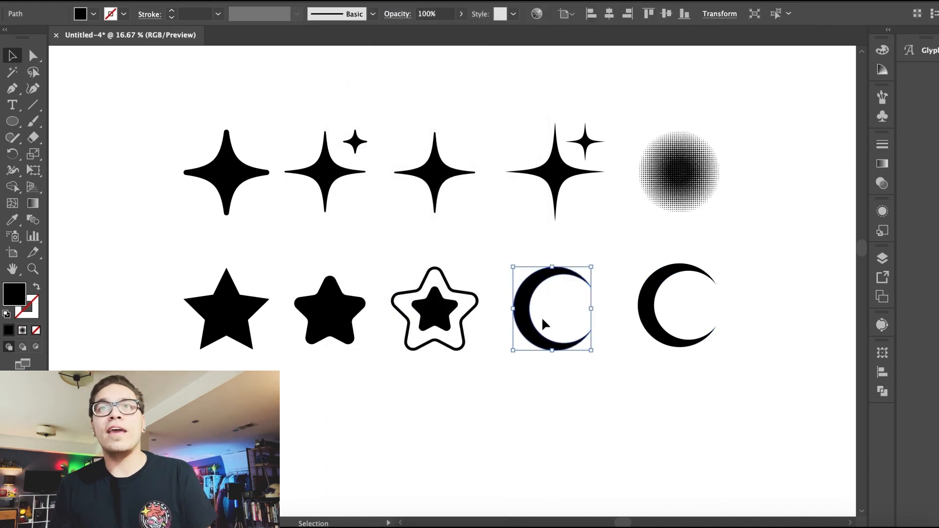
Step: Round the crescent's upper tip with a 0.1 pt corner radius
{"action": "key", "text": "super+equal"}
{"action": "key", "text": "super+equal"}
{"action": "scroll", "coordinate": [370, 282], "scroll_direction": "down", "scroll_amount": 4}
{"action": "left_click_drag", "start_coordinate": [385, 164], "coordinate": [383, 378]}
{"action": "key", "text": "a"}
{"action": "left_click", "coordinate": [511, 293]}
{"action": "double_click", "coordinate": [510, 292]}
{"action": "type", "text": ".1"}
{"action": "key", "text": "Return"}
{"action": "double_click", "coordinate": [509, 292]}
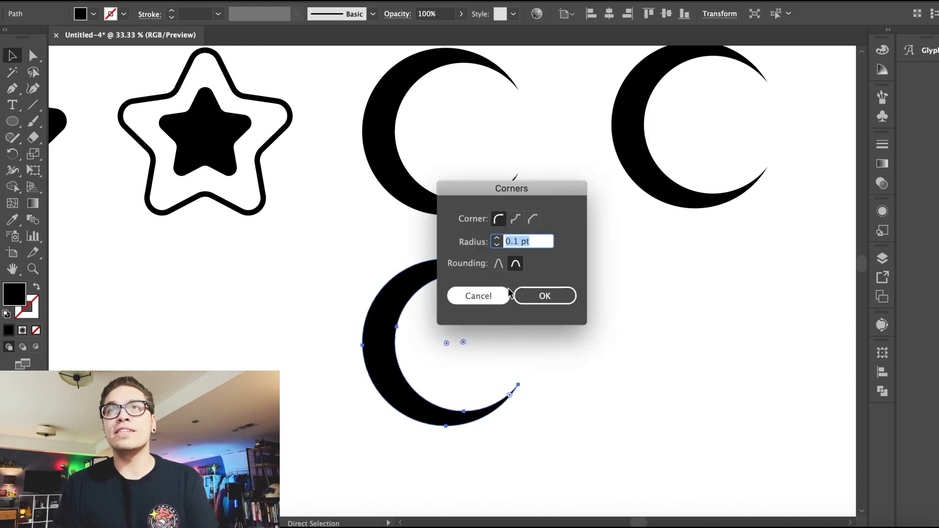
{"action": "key", "text": "Return"}
{"action": "key", "text": "v"}
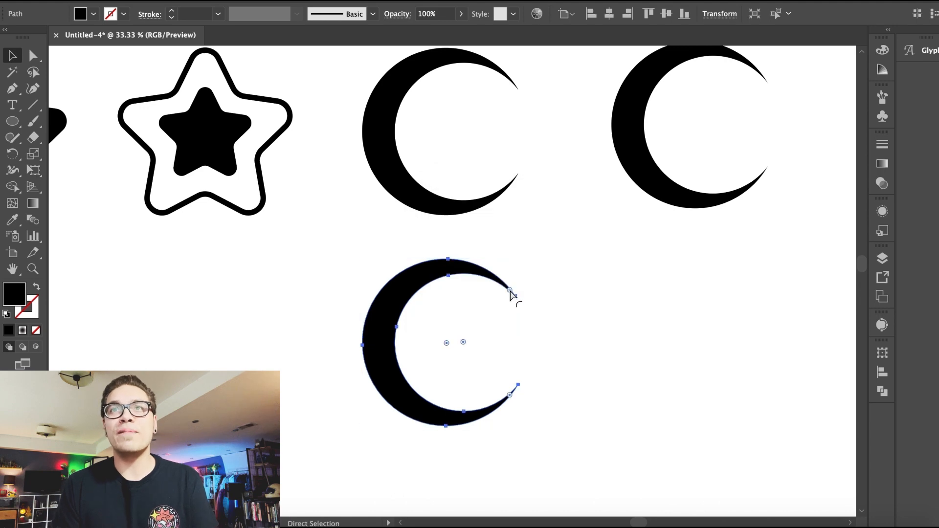
{"action": "double_click", "coordinate": [511, 292]}
{"action": "left_click", "coordinate": [528, 296]}
{"action": "left_click", "coordinate": [529, 296]}
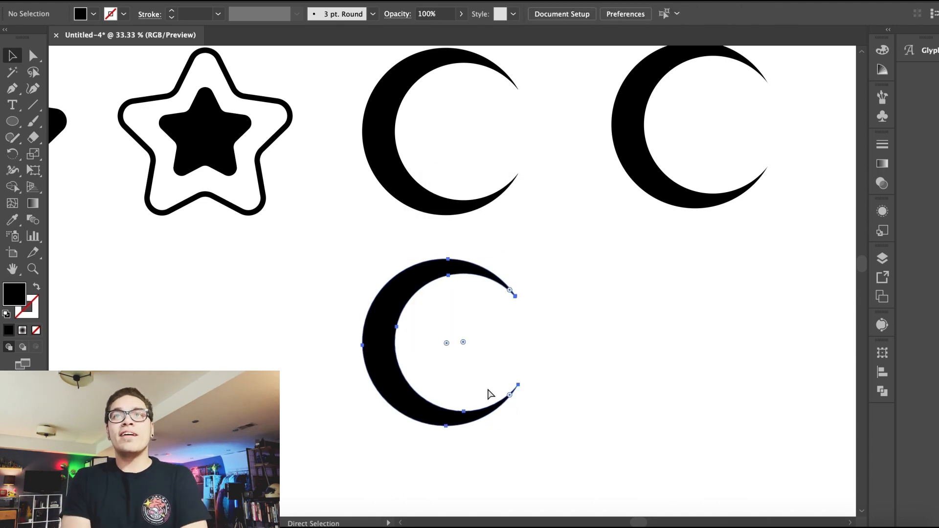
{"action": "key", "text": "super+z"}
{"action": "left_click", "coordinate": [166, 1]}
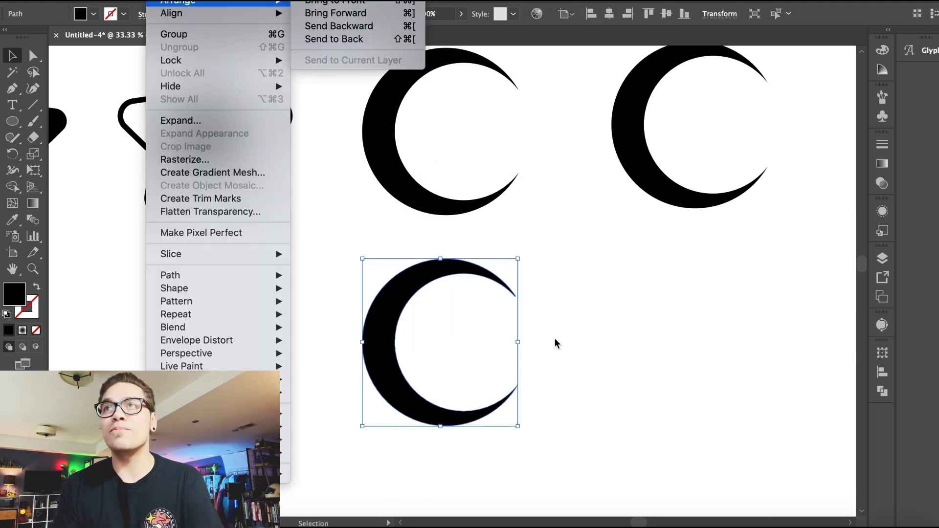
{"action": "left_click", "coordinate": [467, 176]}
Step: Round the crescent's tips with a 1 pt radius on the upper tip and 5 pt on the lower tip
{"action": "key", "text": "a"}
{"action": "double_click", "coordinate": [510, 294]}
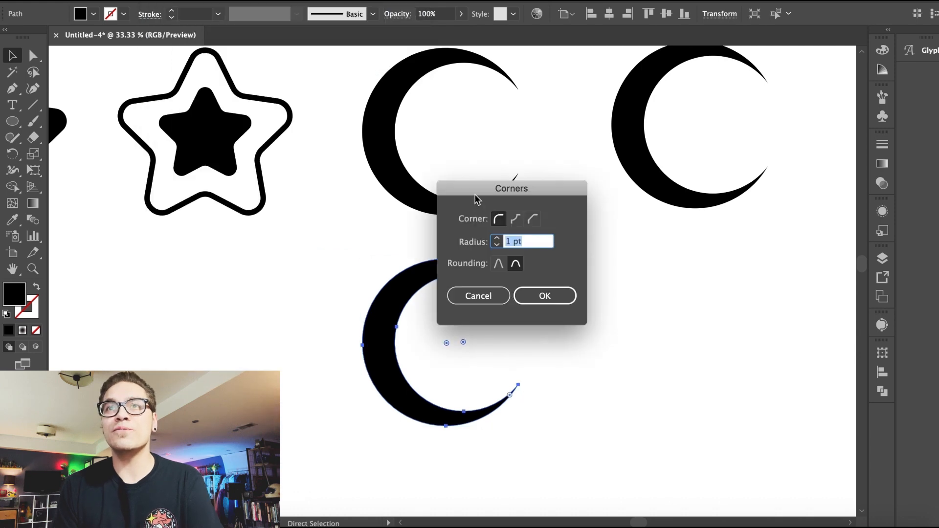
{"action": "left_click_drag", "start_coordinate": [477, 200], "coordinate": [655, 201]}
{"action": "key", "text": "Return"}
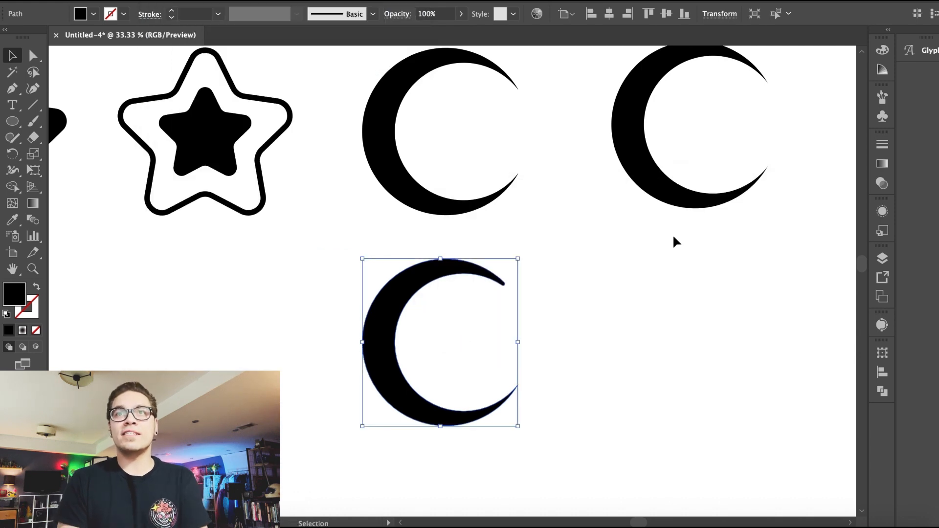
{"action": "double_click", "coordinate": [510, 395]}
{"action": "type", "text": "5"}
{"action": "key", "text": "Return"}
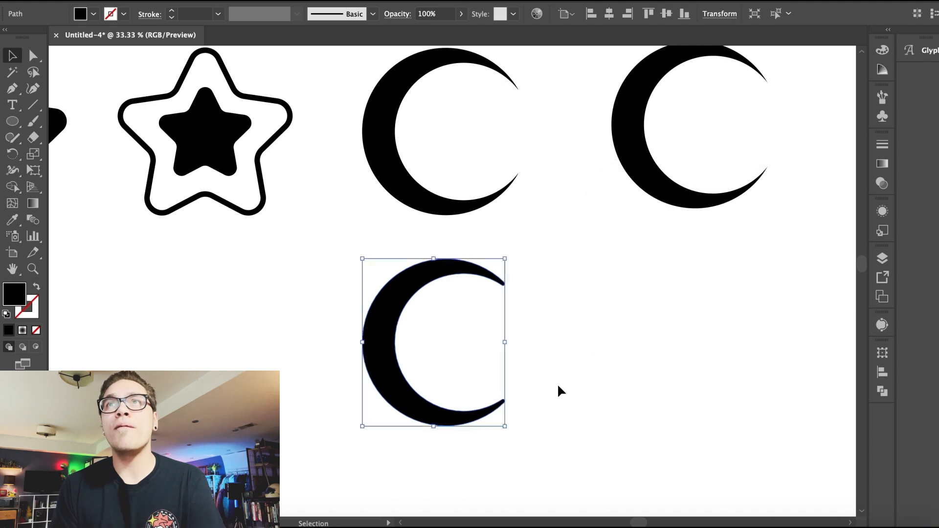
Step: Move the rounded crescent up into the row beside the first crescent
{"action": "left_click", "coordinate": [558, 386]}
{"action": "key", "text": "super+minus"}
{"action": "key", "text": "super+minus"}
{"action": "left_click_drag", "start_coordinate": [583, 281], "coordinate": [790, 198]}
{"action": "left_click_drag", "start_coordinate": [415, 315], "coordinate": [546, 203]}
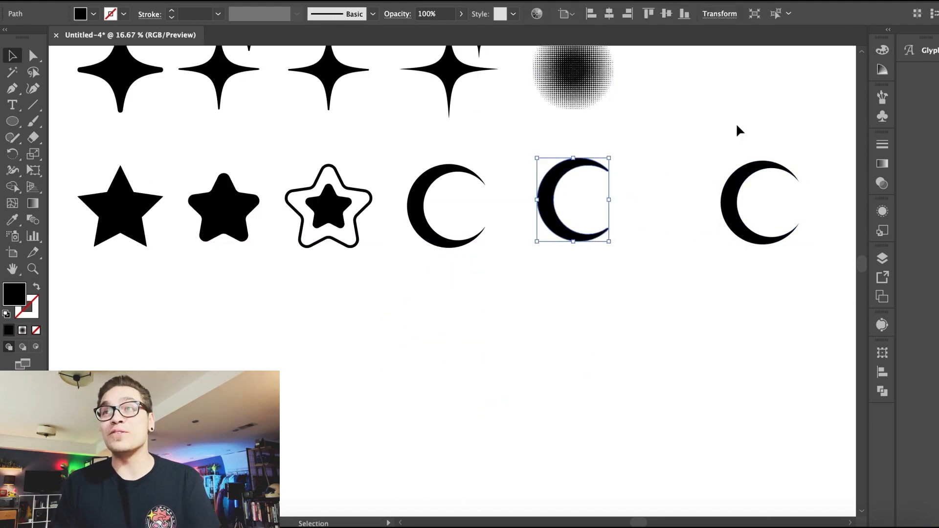
Step: Duplicate the circle pair downward and move the upper pair's white circle inside its black circle
{"action": "left_click", "coordinate": [768, 239]}
{"action": "left_click_drag", "start_coordinate": [782, 243], "coordinate": [778, 342]}
{"action": "key", "text": "shift+super+a"}
{"action": "left_click_drag", "start_coordinate": [756, 203], "coordinate": [751, 203]}
{"action": "left_click_drag", "start_coordinate": [733, 168], "coordinate": [738, 174]}
{"action": "left_click", "coordinate": [654, 132]}
{"action": "key", "text": "super+equal"}
{"action": "scroll", "coordinate": [662, 242], "scroll_direction": "right", "scroll_amount": 7}
{"action": "scroll", "coordinate": [662, 242], "scroll_direction": "up", "scroll_amount": 1}
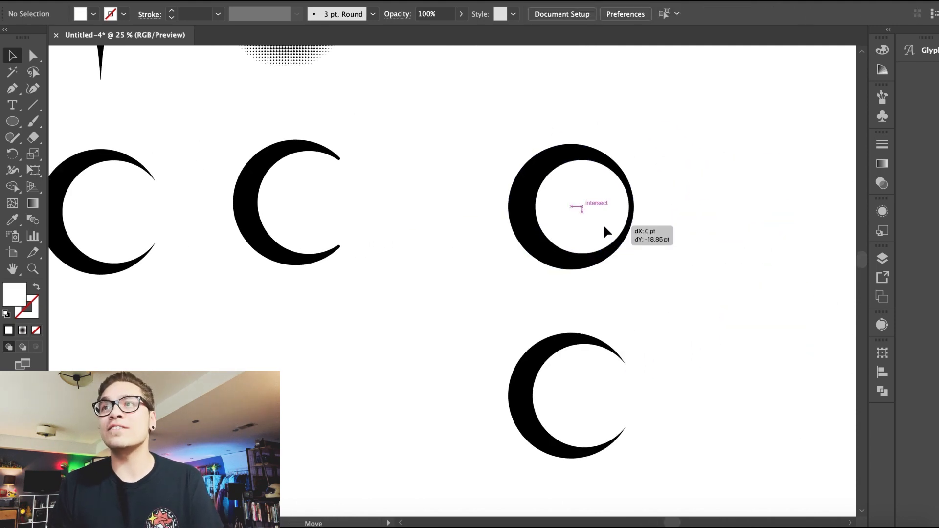
Step: Open the Pathfinder panel and move the spare crescent pair to the right end of the top row
{"action": "left_click_drag", "start_coordinate": [496, 168], "coordinate": [639, 253]}
{"action": "left_click", "coordinate": [355, 3]}
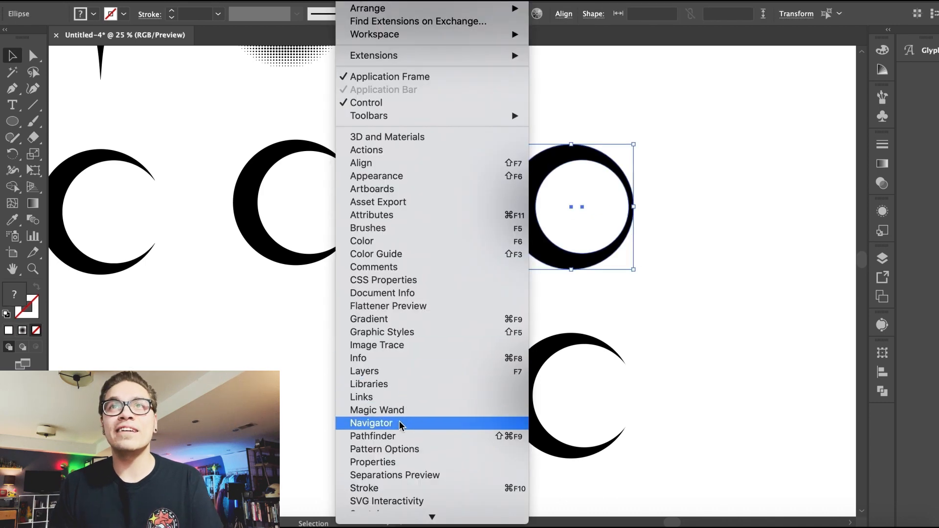
{"action": "left_click", "coordinate": [382, 495]}
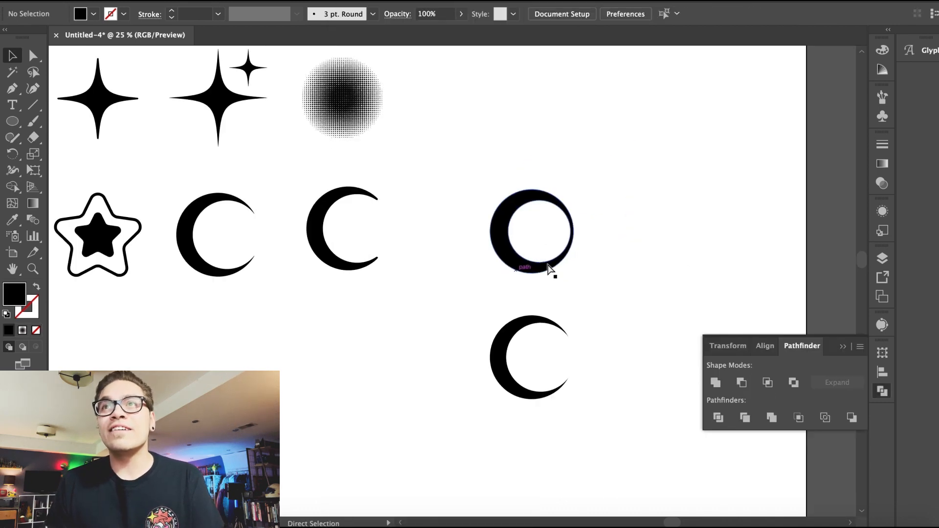
{"action": "key", "text": "super+minus"}
{"action": "key", "text": "super+minus"}
{"action": "key", "text": "super+minus"}
{"action": "left_click_drag", "start_coordinate": [492, 240], "coordinate": [455, 240]}
{"action": "scroll", "coordinate": [453, 202], "scroll_direction": "left", "scroll_amount": 5}
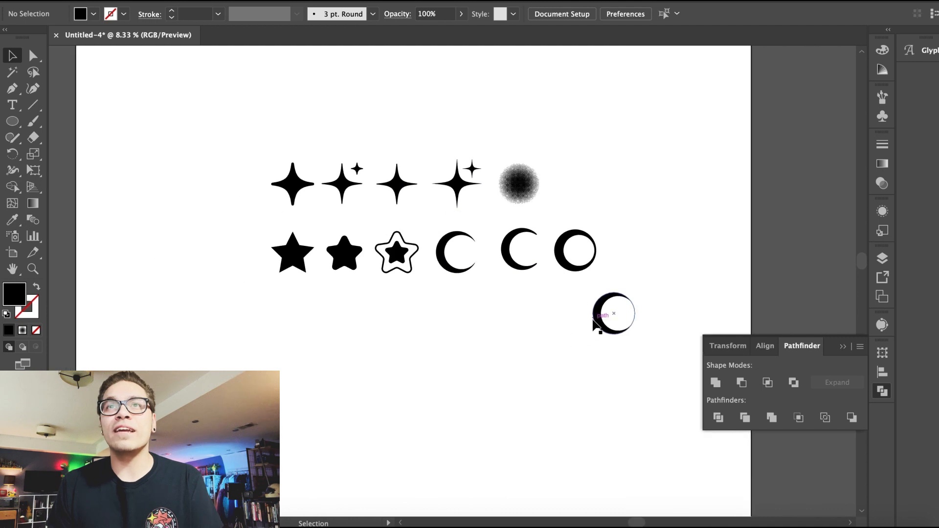
{"action": "left_click_drag", "start_coordinate": [630, 301], "coordinate": [610, 319]}
{"action": "left_click_drag", "start_coordinate": [610, 320], "coordinate": [643, 189]}
Step: Duplicate a circle pair below the row and squash it into a wide, flat ellipse pair
{"action": "key", "text": "super+v"}
{"action": "left_click_drag", "start_coordinate": [457, 265], "coordinate": [457, 321]}
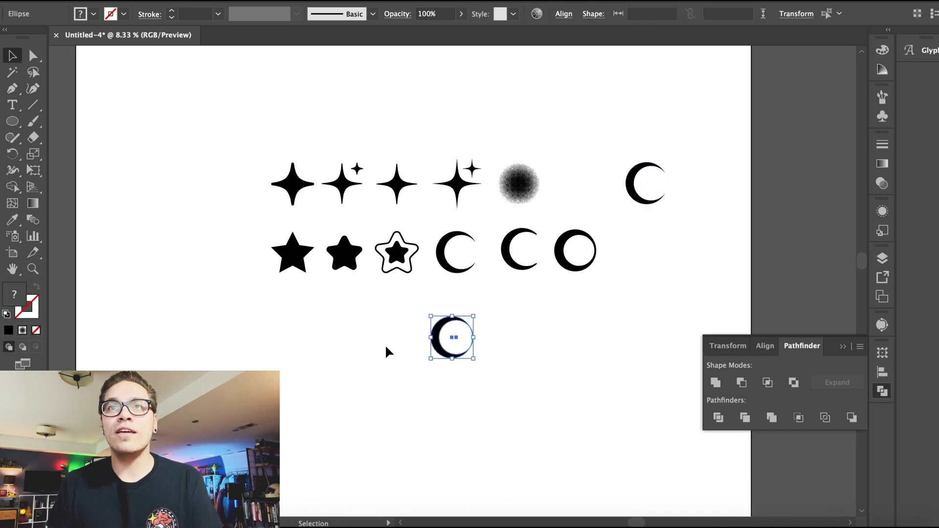
{"action": "left_click", "coordinate": [385, 344]}
{"action": "key", "text": "super+equal"}
{"action": "key", "text": "super+equal"}
{"action": "scroll", "coordinate": [386, 347], "scroll_direction": "down", "scroll_amount": 2}
{"action": "left_click_drag", "start_coordinate": [385, 346], "coordinate": [418, 366]}
{"action": "left_click_drag", "start_coordinate": [392, 307], "coordinate": [316, 351]}
{"action": "left_click", "coordinate": [291, 323]}
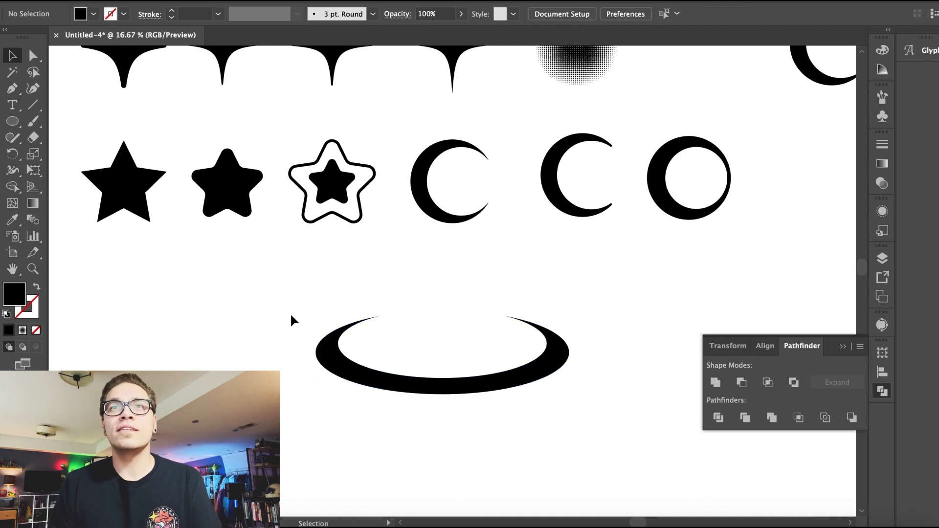
Step: Resize the inner white ellipse and subtract it with Minus Front to form a thin flat ring
{"action": "left_click", "coordinate": [400, 347]}
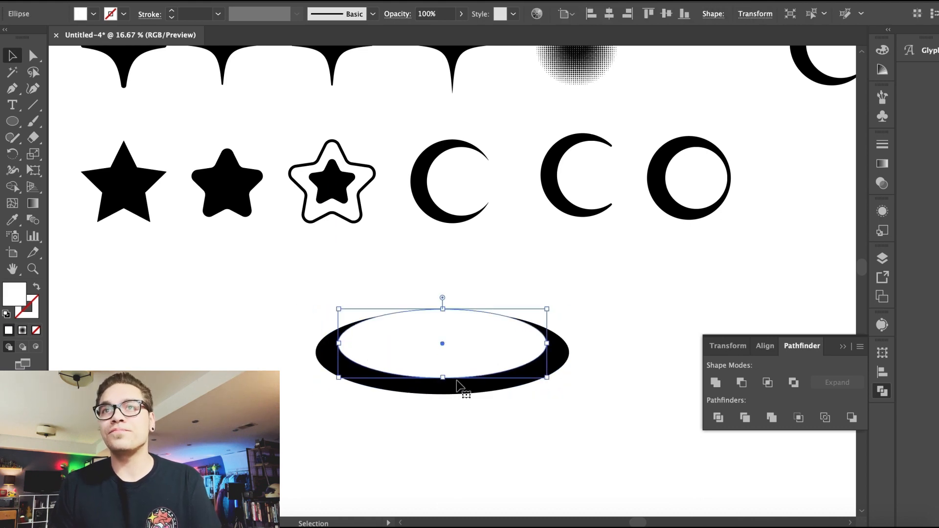
{"action": "left_click_drag", "start_coordinate": [333, 336], "coordinate": [327, 338]}
{"action": "left_click", "coordinate": [266, 360]}
{"action": "left_click", "coordinate": [433, 329]}
{"action": "left_click_drag", "start_coordinate": [442, 444], "coordinate": [383, 354]}
{"action": "left_click_drag", "start_coordinate": [443, 394], "coordinate": [442, 378]}
{"action": "left_click_drag", "start_coordinate": [444, 442], "coordinate": [394, 333]}
{"action": "left_click", "coordinate": [745, 384]}
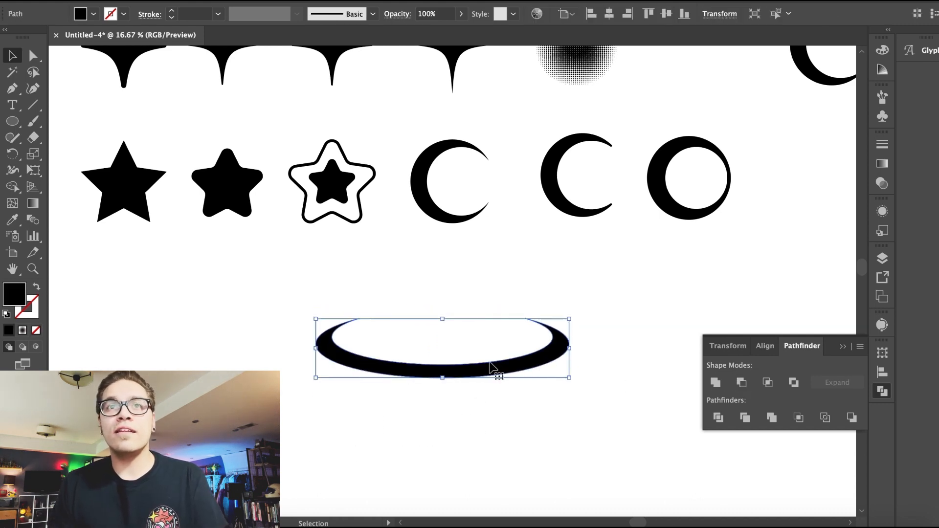
Step: Duplicate the flat ring and rotate the copy diagonally
{"action": "left_click_drag", "start_coordinate": [320, 321], "coordinate": [468, 356]}
{"action": "left_click", "coordinate": [421, 352]}
{"action": "scroll", "coordinate": [410, 365], "scroll_direction": "right", "scroll_amount": 5}
{"action": "double_click", "coordinate": [408, 366]}
{"action": "double_click", "coordinate": [578, 305]}
{"action": "scroll", "coordinate": [511, 359], "scroll_direction": "up", "scroll_amount": 3}
{"action": "scroll", "coordinate": [511, 360], "scroll_direction": "right", "scroll_amount": 3}
{"action": "left_click_drag", "start_coordinate": [360, 434], "coordinate": [648, 366]}
{"action": "left_click_drag", "start_coordinate": [564, 338], "coordinate": [562, 306]}
{"action": "key", "text": "super+c"}
{"action": "key", "text": "super+v"}
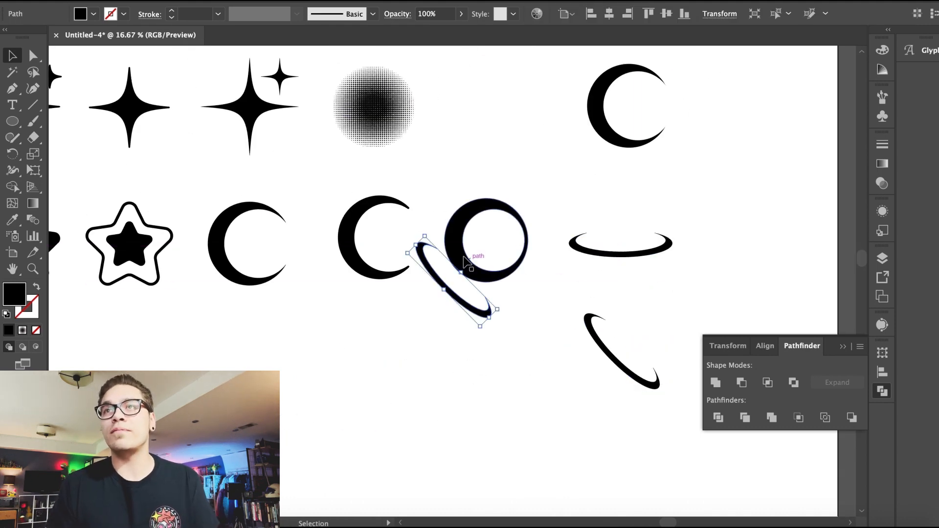
Step: Overlap mirrored and horizontal ring copies on the diagonal ring to form an atom-like cross
{"action": "left_click_drag", "start_coordinate": [400, 251], "coordinate": [606, 384]}
{"action": "left_click", "coordinate": [592, 448]}
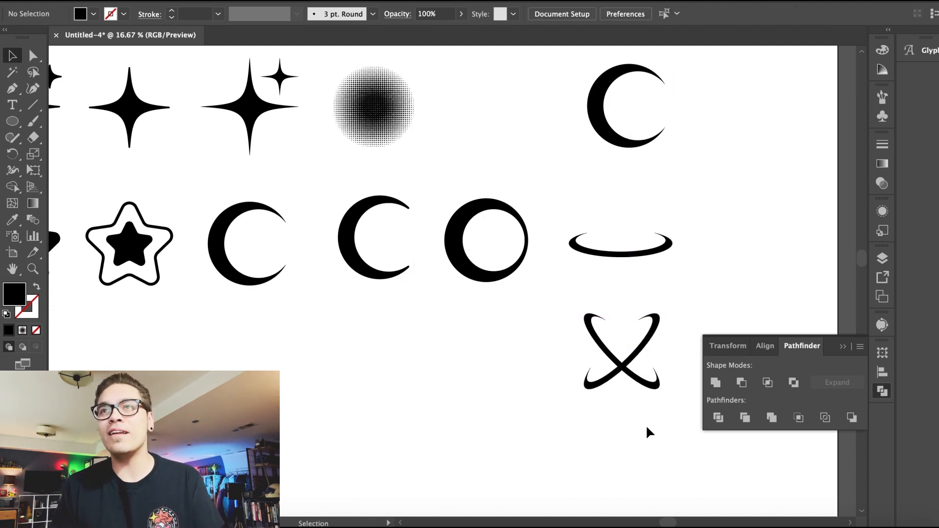
{"action": "left_click", "coordinate": [625, 362]}
{"action": "key", "text": "super+c"}
{"action": "key", "text": "super+v"}
{"action": "left_click_drag", "start_coordinate": [401, 294], "coordinate": [610, 362]}
{"action": "left_click_drag", "start_coordinate": [566, 338], "coordinate": [709, 361]}
{"action": "left_click", "coordinate": [570, 421]}
{"action": "left_click_drag", "start_coordinate": [613, 345], "coordinate": [611, 351]}
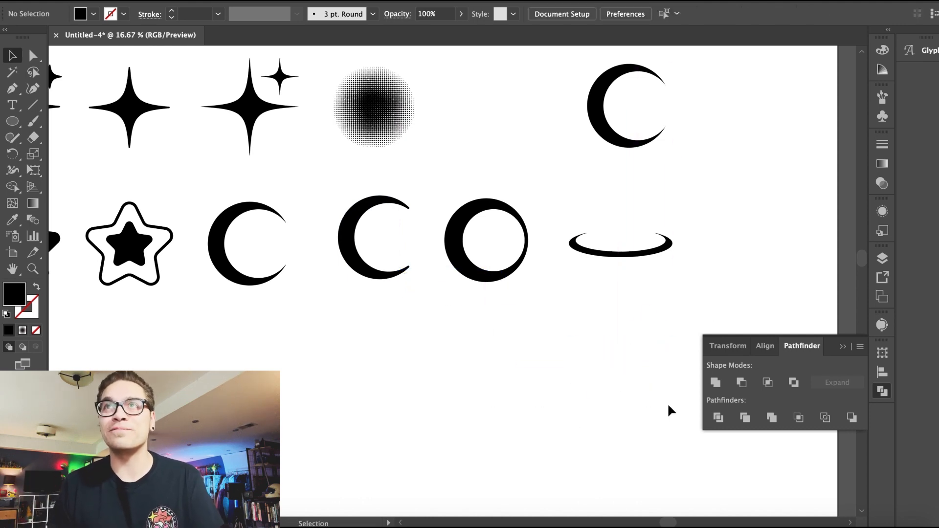
{"action": "left_click", "coordinate": [629, 255]}
{"action": "left_click", "coordinate": [656, 216]}
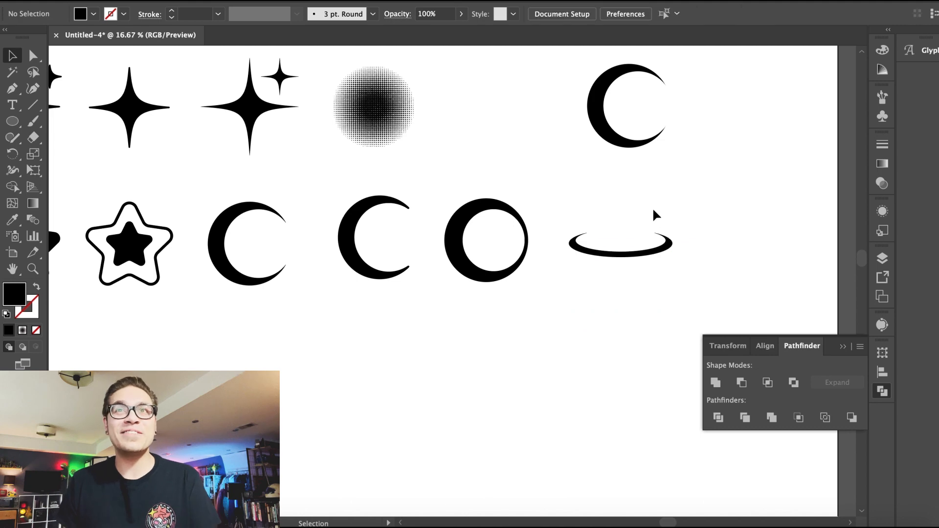
Step: Paste a circle pair and stretch it into a tall, narrow ellipse pair
{"action": "left_click", "coordinate": [616, 118], "text": "ctrl"}
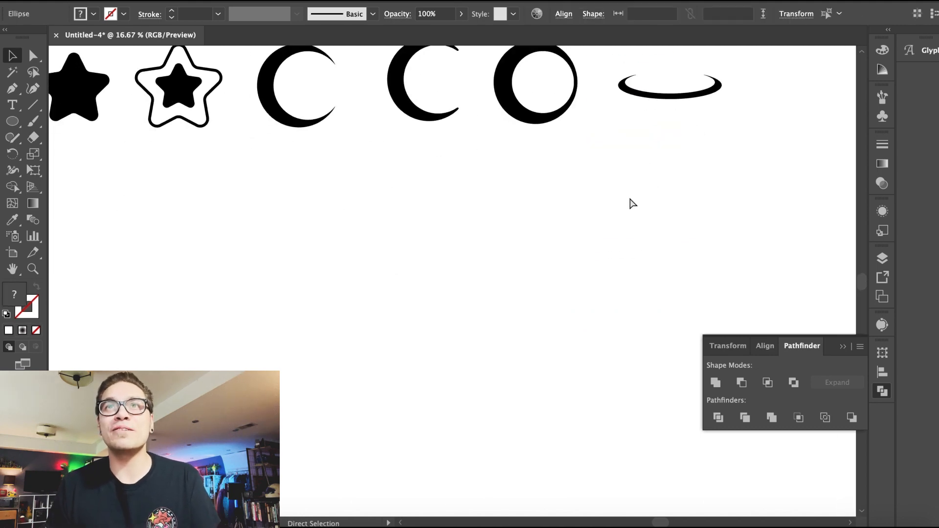
{"action": "key", "text": "ctrl+v"}
{"action": "left_click_drag", "start_coordinate": [451, 325], "coordinate": [451, 408], "text": "alt"}
{"action": "mouse_move", "coordinate": [459, 279]}
{"action": "left_mouse_down"}
{"action": "mouse_move", "coordinate": [472, 279]}
{"action": "mouse_move", "coordinate": [458, 279]}
{"action": "left_mouse_up"}
{"action": "left_click_drag", "start_coordinate": [460, 177], "coordinate": [460, 167]}
{"action": "left_click_drag", "start_coordinate": [426, 282], "coordinate": [420, 284]}
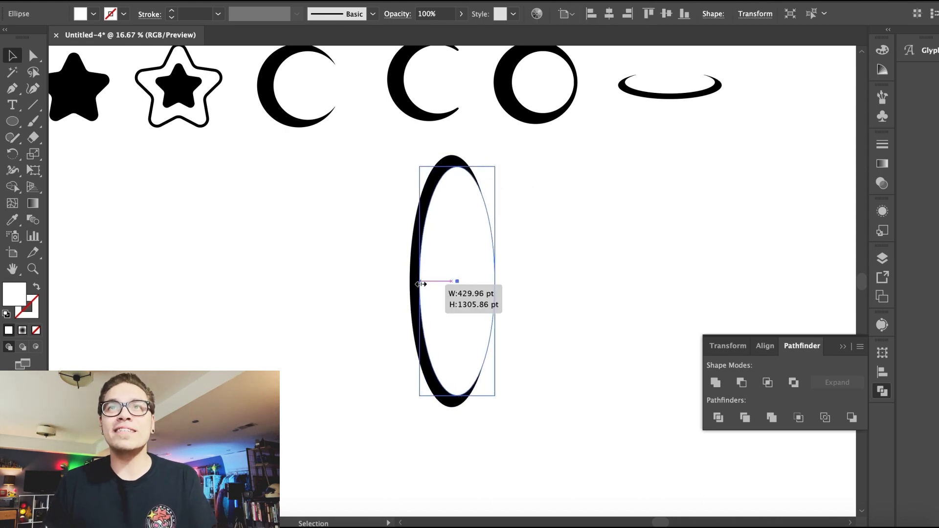
Step: Resize the tall ellipse pair and delete an extra shape
{"action": "left_click", "coordinate": [327, 291]}
{"action": "scroll", "coordinate": [329, 291], "scroll_direction": "up", "scroll_amount": 2}
{"action": "left_click_drag", "start_coordinate": [331, 292], "coordinate": [433, 322]}
{"action": "left_click_drag", "start_coordinate": [410, 315], "coordinate": [434, 317]}
{"action": "left_click", "coordinate": [400, 321]}
{"action": "left_click", "coordinate": [496, 335]}
{"action": "key", "text": "Delete"}
Step: Zoom in on the tall ellipse pair and fine-tune its inner white ellipse
{"action": "scroll", "coordinate": [533, 296], "scroll_direction": "up", "scroll_amount": 5}
{"action": "scroll", "coordinate": [533, 291], "scroll_direction": "up", "scroll_amount": 1}
{"action": "left_click_drag", "start_coordinate": [602, 287], "coordinate": [658, 322]}
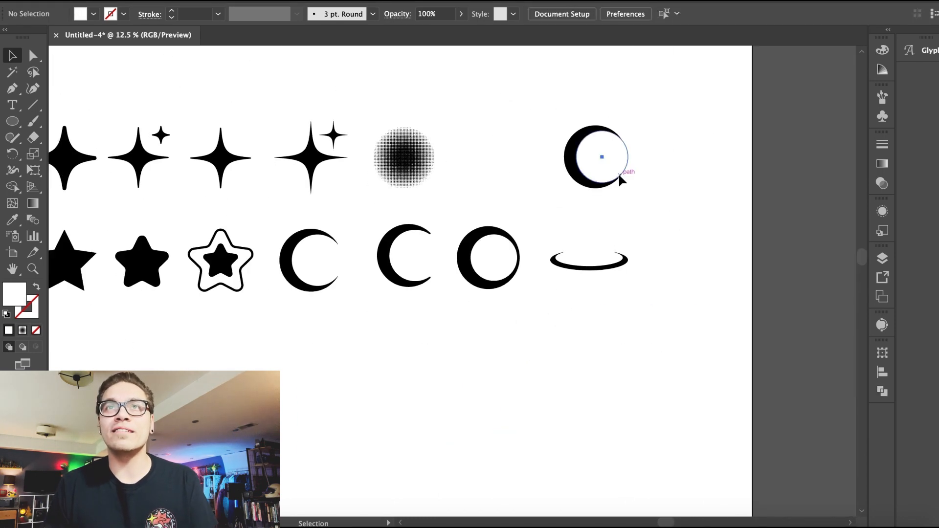
{"action": "left_click_drag", "start_coordinate": [620, 175], "coordinate": [623, 176]}
{"action": "left_click_drag", "start_coordinate": [646, 184], "coordinate": [588, 147]}
{"action": "scroll", "coordinate": [565, 138], "scroll_direction": "down", "scroll_amount": 5}
{"action": "key", "text": "super+v"}
{"action": "left_click", "coordinate": [243, 314]}
{"action": "key", "text": "super+equal"}
{"action": "key", "text": "super+equal"}
{"action": "key", "text": "super+equal"}
{"action": "left_click_drag", "start_coordinate": [447, 265], "coordinate": [427, 266]}
{"action": "key", "text": "super+equal"}
{"action": "key", "text": "super+equal"}
{"action": "left_click_drag", "start_coordinate": [454, 142], "coordinate": [455, 116]}
{"action": "left_click", "coordinate": [155, 184]}
{"action": "left_click", "coordinate": [304, 300]}
{"action": "left_click_drag", "start_coordinate": [287, 281], "coordinate": [360, 283]}
{"action": "left_click", "coordinate": [356, 1]}
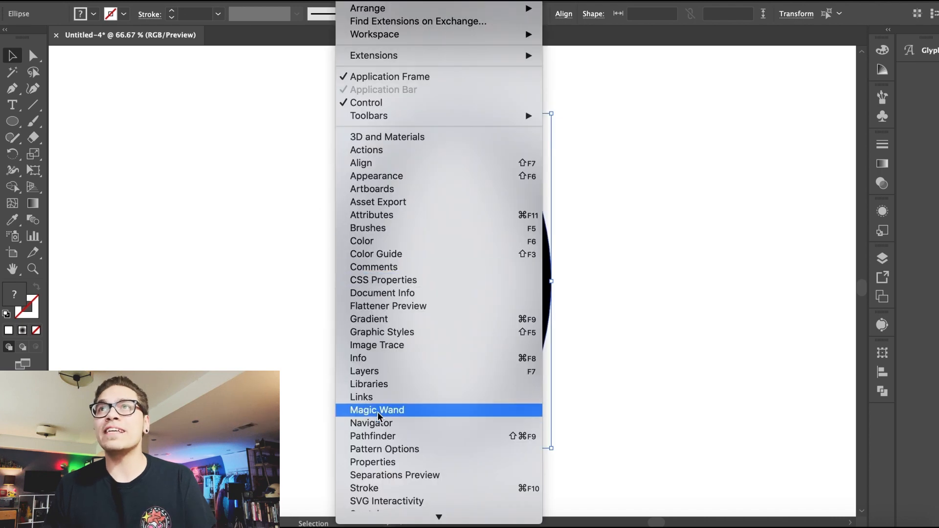
{"action": "key", "text": "Escape"}
Step: Duplicate the tall ellipse pair to the right and adjust its inner white ellipse, undoing the last width change
{"action": "left_click_drag", "start_coordinate": [392, 315], "coordinate": [606, 315]}
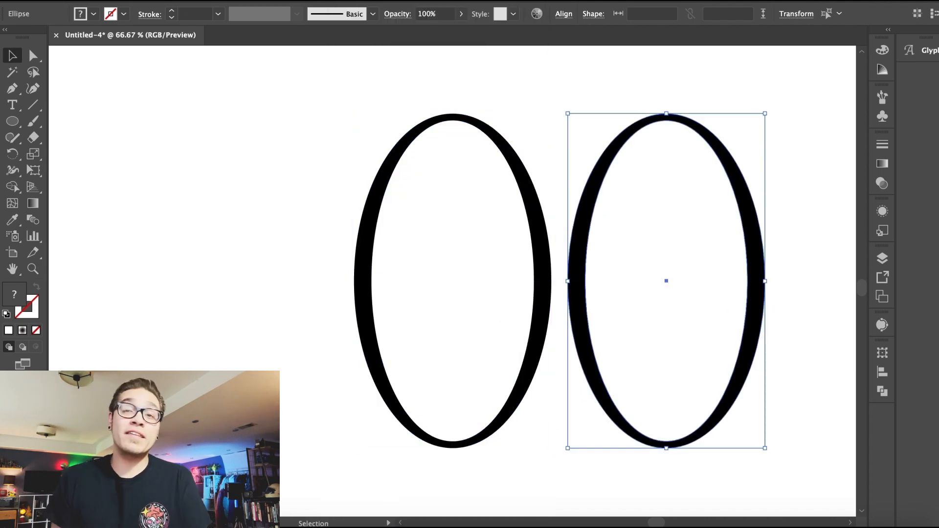
{"action": "left_click", "coordinate": [655, 174]}
{"action": "left_click_drag", "start_coordinate": [667, 120], "coordinate": [669, 117]}
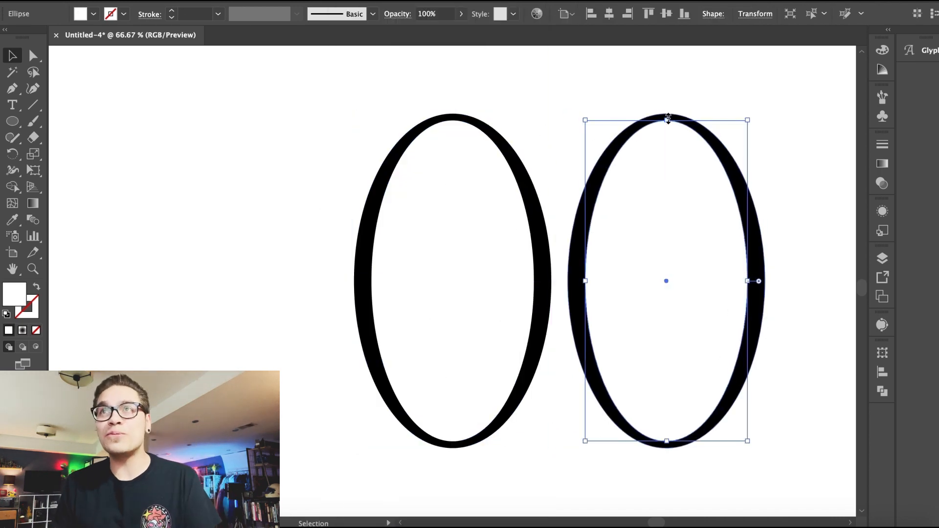
{"action": "left_click_drag", "start_coordinate": [586, 283], "coordinate": [595, 283]}
{"action": "left_click", "coordinate": [556, 147]}
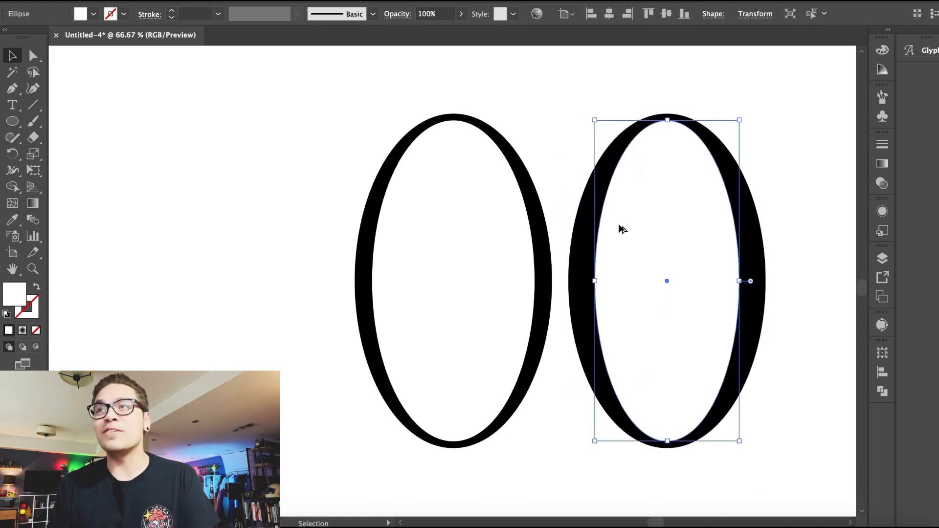
{"action": "key", "text": "ctrl+z"}
Step: Subtract the inner ellipse from the right tall pair with Pathfinder Minus Front
{"action": "left_click_drag", "start_coordinate": [599, 80], "coordinate": [641, 162]}
{"action": "left_click", "coordinate": [348, 0]}
{"action": "left_click", "coordinate": [438, 437]}
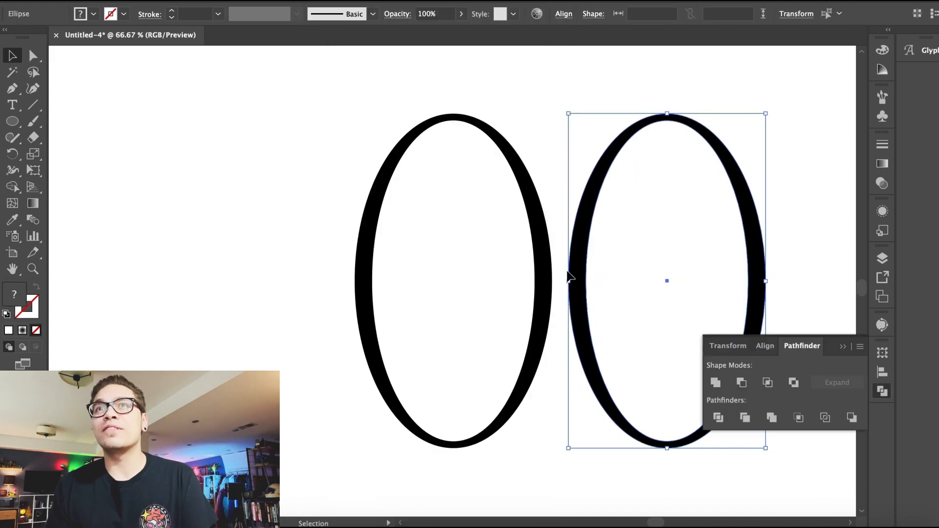
{"action": "left_click", "coordinate": [744, 385]}
Step: Rotate the new tall ring diagonally and move it up near the flat ring
{"action": "left_click_drag", "start_coordinate": [562, 111], "coordinate": [674, 107]}
{"action": "left_click", "coordinate": [321, 263]}
{"action": "key", "text": "ctrl+minus"}
{"action": "key", "text": "ctrl+minus"}
{"action": "key", "text": "ctrl+minus"}
{"action": "key", "text": "ctrl+minus"}
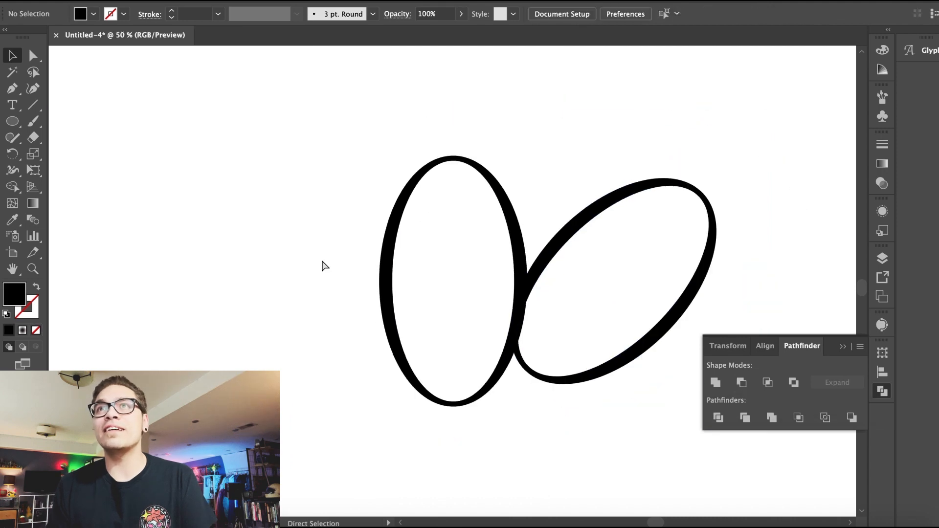
{"action": "left_click_drag", "start_coordinate": [503, 253], "coordinate": [655, 138]}
{"action": "left_click_drag", "start_coordinate": [629, 196], "coordinate": [613, 203]}
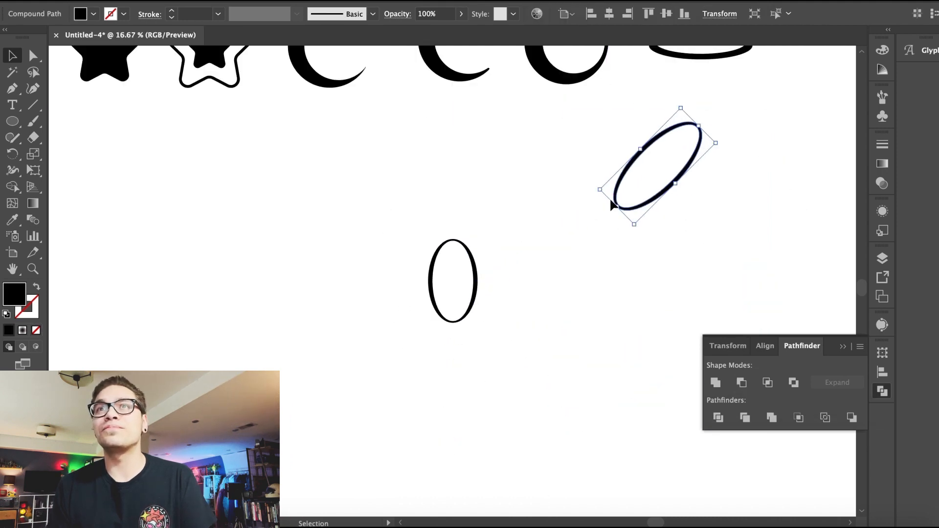
Step: Position the diagonal ring just below the flat ring and select the remaining tall ellipse pair
{"action": "left_click", "coordinate": [704, 202]}
{"action": "scroll", "coordinate": [703, 202], "scroll_direction": "up", "scroll_amount": 2}
{"action": "scroll", "coordinate": [704, 202], "scroll_direction": "right", "scroll_amount": 3}
{"action": "key", "text": "super+plus"}
{"action": "key", "text": "super+plus"}
{"action": "scroll", "coordinate": [694, 246], "scroll_direction": "up", "scroll_amount": 5}
{"action": "scroll", "coordinate": [694, 246], "scroll_direction": "right", "scroll_amount": 2}
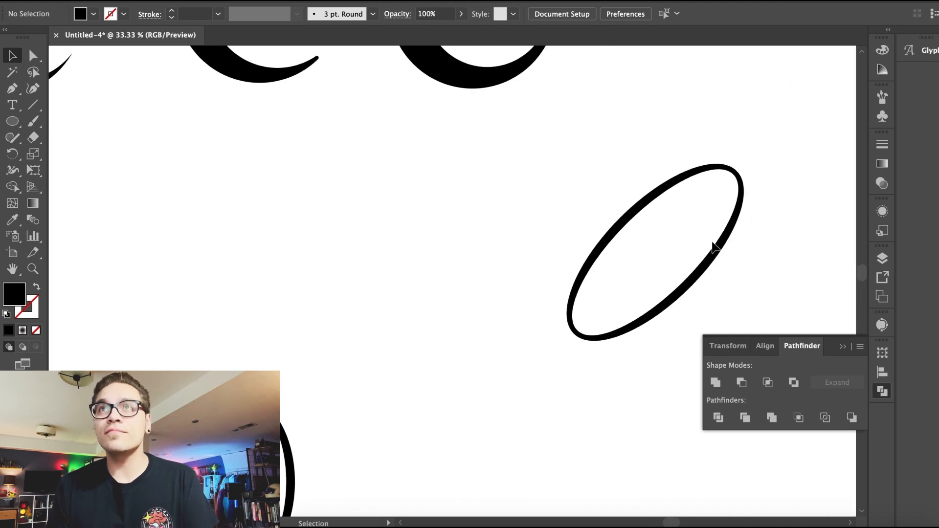
{"action": "key", "text": "super+minus"}
{"action": "key", "text": "super+minus"}
{"action": "key", "text": "super+minus"}
{"action": "scroll", "coordinate": [694, 283], "scroll_direction": "up", "scroll_amount": 1}
{"action": "left_click_drag", "start_coordinate": [544, 372], "coordinate": [577, 346]}
{"action": "left_click", "coordinate": [507, 326]}
{"action": "left_click", "coordinate": [389, 431]}
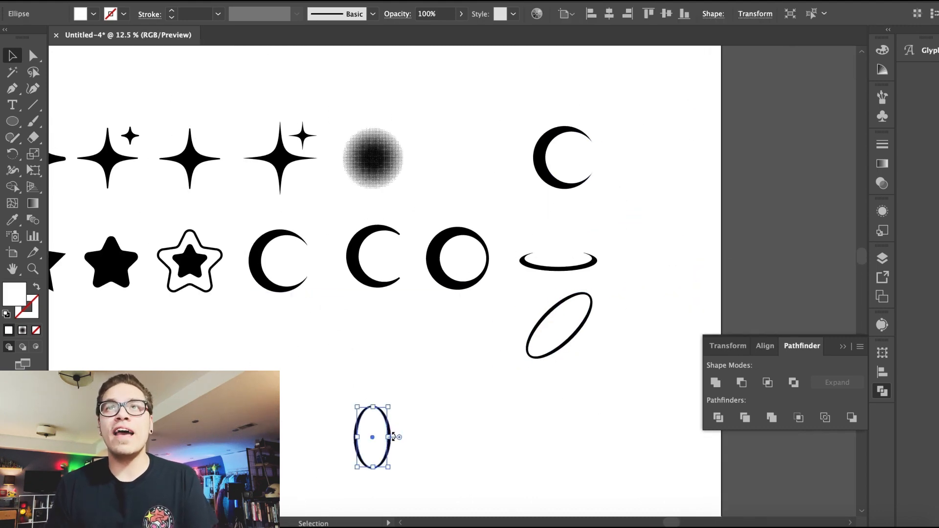
Step: Rotate the remaining ellipse to lie flat and offset a white-filled ellipse up and to the left over it
{"action": "key", "text": "super+plus"}
{"action": "key", "text": "super+plus"}
{"action": "key", "text": "super+plus"}
{"action": "key", "text": "super+plus"}
{"action": "key", "text": "Delete"}
{"action": "left_click", "coordinate": [453, 251]}
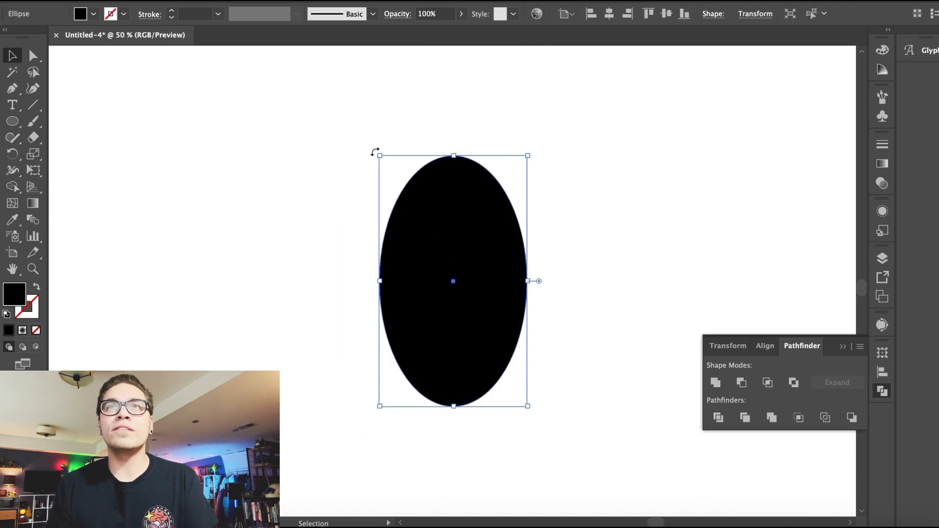
{"action": "left_click_drag", "start_coordinate": [378, 151], "coordinate": [363, 324]}
{"action": "left_click_drag", "start_coordinate": [401, 300], "coordinate": [426, 304]}
{"action": "left_click", "coordinate": [94, 14]}
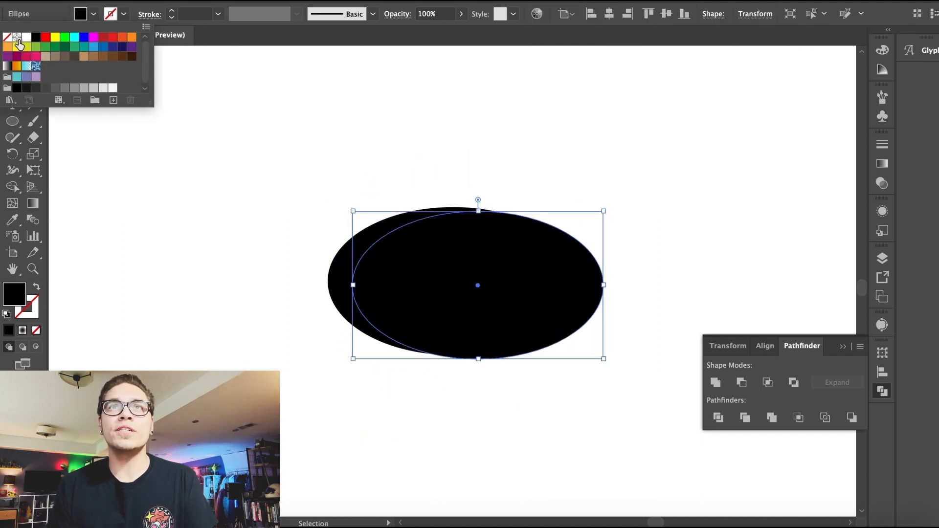
{"action": "left_click", "coordinate": [20, 38]}
{"action": "left_click", "coordinate": [374, 221]}
{"action": "key", "text": "super+plus"}
{"action": "left_click_drag", "start_coordinate": [435, 247], "coordinate": [426, 264]}
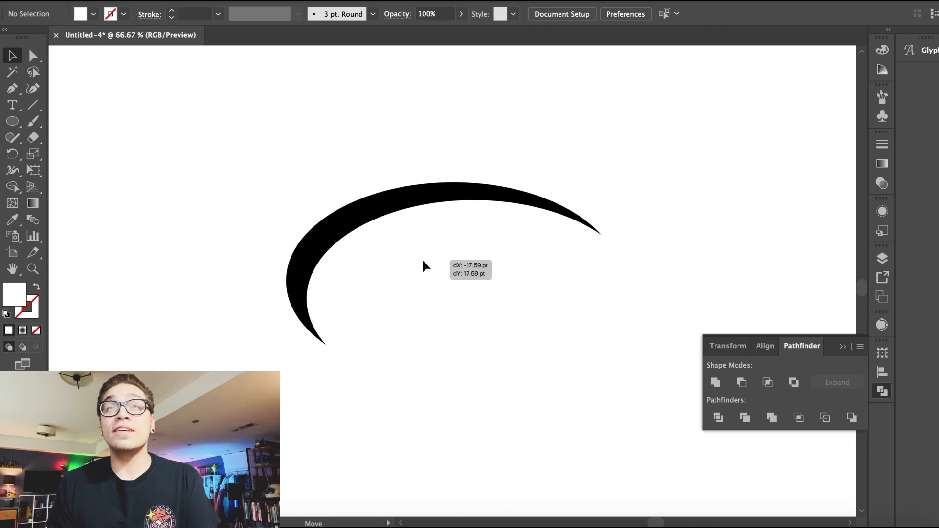
{"action": "left_click_drag", "start_coordinate": [350, 257], "coordinate": [345, 254]}
Step: Subtract the white ellipse from the black one with Pathfinder Minus Front to leave a thin arc
{"action": "left_click", "coordinate": [233, 192]}
{"action": "key", "text": "super+a"}
{"action": "left_click", "coordinate": [742, 383]}
{"action": "left_click", "coordinate": [465, 269]}
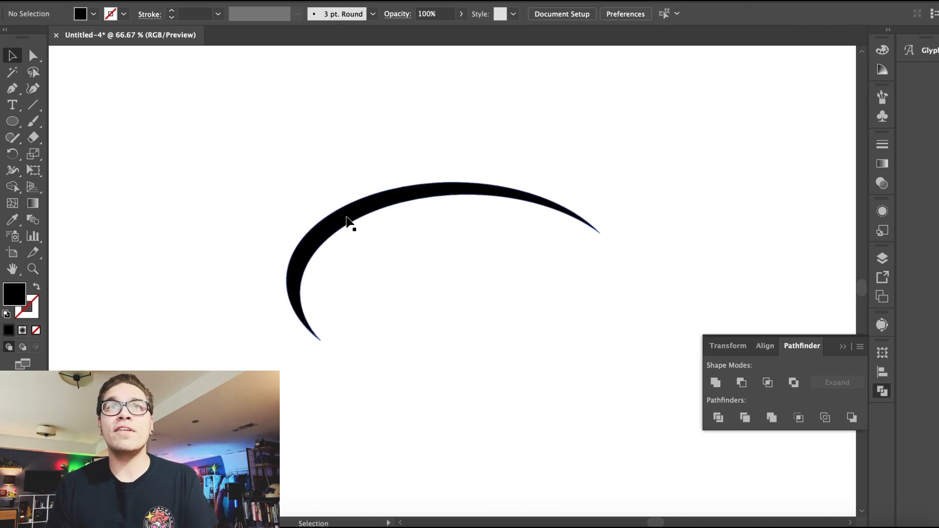
Step: Round the arc's lower-left tip with a 10 pt corner radius
{"action": "left_click_drag", "start_coordinate": [347, 217], "coordinate": [328, 197]}
{"action": "double_click", "coordinate": [293, 311]}
{"action": "type", "text": "10"}
{"action": "key", "text": "Return"}
{"action": "key", "text": "v"}
{"action": "left_click", "coordinate": [416, 186]}
{"action": "left_click", "coordinate": [414, 172]}
{"action": "key", "text": "a"}
{"action": "key", "text": "super+z"}
{"action": "left_click", "coordinate": [255, 238]}
Step: Paste a copy of the arc and turn it to form the opposite half of a broken ring
{"action": "key", "text": "super+minus"}
{"action": "key", "text": "super+minus"}
{"action": "left_click", "coordinate": [376, 248]}
{"action": "left_click_drag", "start_coordinate": [352, 225], "coordinate": [576, 348]}
{"action": "key", "text": "super+c"}
{"action": "key", "text": "super+v"}
{"action": "key", "text": "super+equal"}
{"action": "key", "text": "super+equal"}
{"action": "left_click_drag", "start_coordinate": [274, 163], "coordinate": [482, 311]}
{"action": "left_click", "coordinate": [447, 370]}
{"action": "left_click_drag", "start_coordinate": [199, 199], "coordinate": [533, 354]}
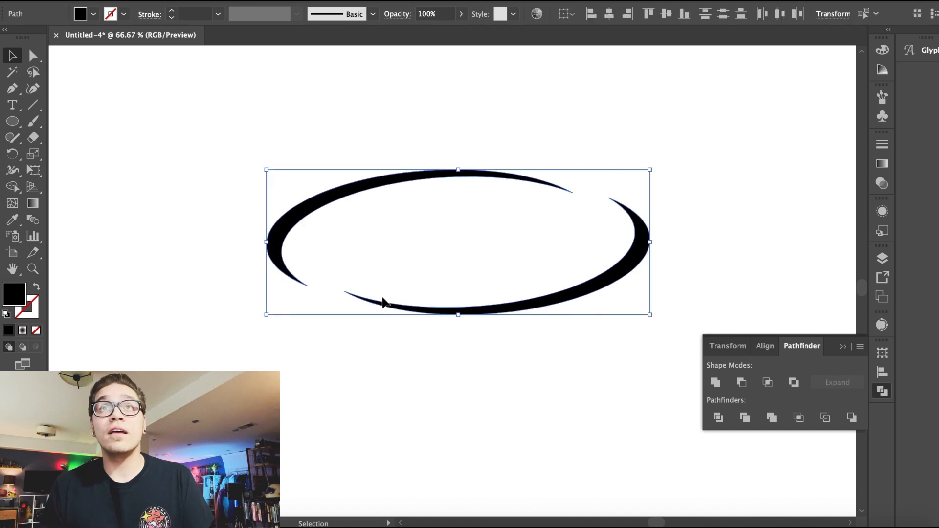
{"action": "left_click", "coordinate": [383, 304]}
{"action": "left_click", "coordinate": [522, 351]}
{"action": "key", "text": "super+minus"}
{"action": "left_click_drag", "start_coordinate": [409, 242], "coordinate": [650, 242]}
Step: Round the upper arc's right tip with a 5 pt corner radius
{"action": "key", "text": "super+plus"}
{"action": "key", "text": "super+plus"}
{"action": "key", "text": "super+plus"}
{"action": "double_click", "coordinate": [628, 203], "text": "super"}
{"action": "type", "text": "5"}
{"action": "key", "text": "Return"}
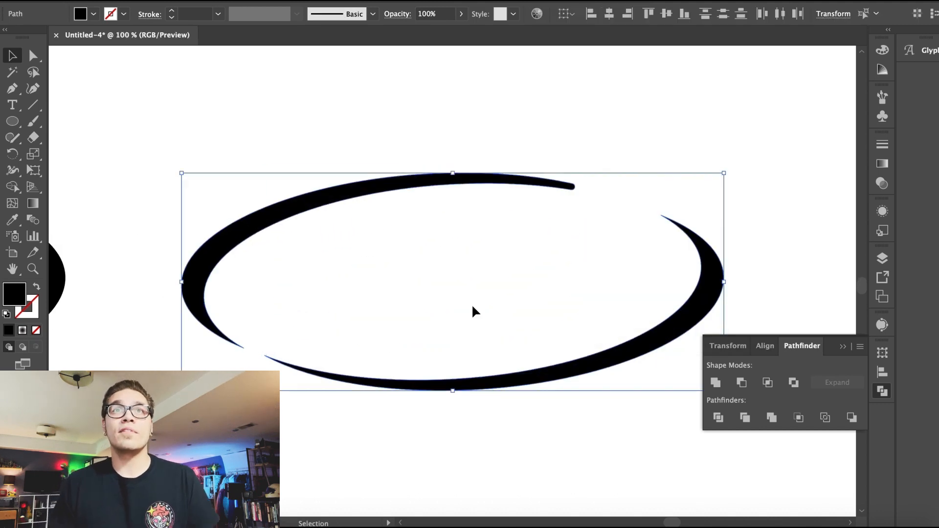
Step: Round the upper arc's left tip, settling on a 10 pt corner radius
{"action": "left_click", "coordinate": [472, 304]}
{"action": "left_click", "coordinate": [236, 344]}
{"action": "double_click", "coordinate": [232, 342], "text": "super"}
{"action": "type", "text": "20"}
{"action": "key", "text": "Return"}
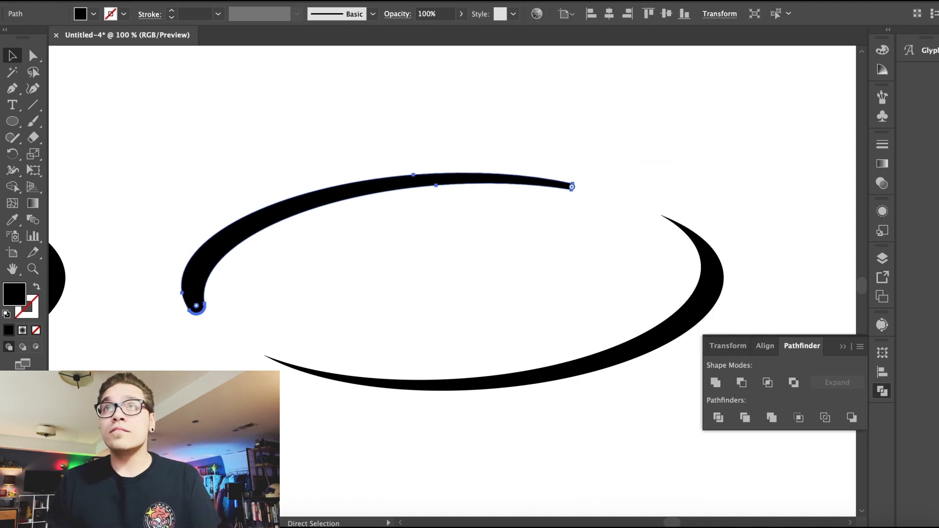
{"action": "key", "text": "super+shift+a"}
{"action": "key", "text": "super+z"}
{"action": "key", "text": "super+shift+a"}
{"action": "left_click", "coordinate": [226, 338]}
{"action": "double_click", "coordinate": [232, 344], "text": "super"}
{"action": "type", "text": "10"}
{"action": "key", "text": "Return"}
Step: Set the upper arc's right tip to a 10 pt corner radius and extend that tip further right
{"action": "left_click", "coordinate": [425, 304]}
{"action": "left_click", "coordinate": [555, 185]}
{"action": "double_click", "coordinate": [572, 187], "text": "super"}
{"action": "type", "text": "10"}
{"action": "key", "text": "Return"}
{"action": "left_click", "coordinate": [580, 234]}
{"action": "left_click_drag", "start_coordinate": [574, 187], "coordinate": [624, 202]}
Step: Round both tips of the lower arc with a 10 pt corner radius
{"action": "left_click", "coordinate": [590, 130]}
{"action": "left_click", "coordinate": [701, 255]}
{"action": "double_click", "coordinate": [677, 228], "text": "super"}
{"action": "type", "text": "10"}
{"action": "key", "text": "Return"}
{"action": "left_click", "coordinate": [554, 280]}
{"action": "left_click", "coordinate": [305, 369]}
{"action": "double_click", "coordinate": [279, 362], "text": "super"}
{"action": "type", "text": "10"}
{"action": "key", "text": "Return"}
{"action": "double_click", "coordinate": [689, 234], "text": "super"}
{"action": "type", "text": "10"}
{"action": "key", "text": "Return"}
Step: Select both arcs and group them into one broken ring
{"action": "left_click", "coordinate": [553, 155]}
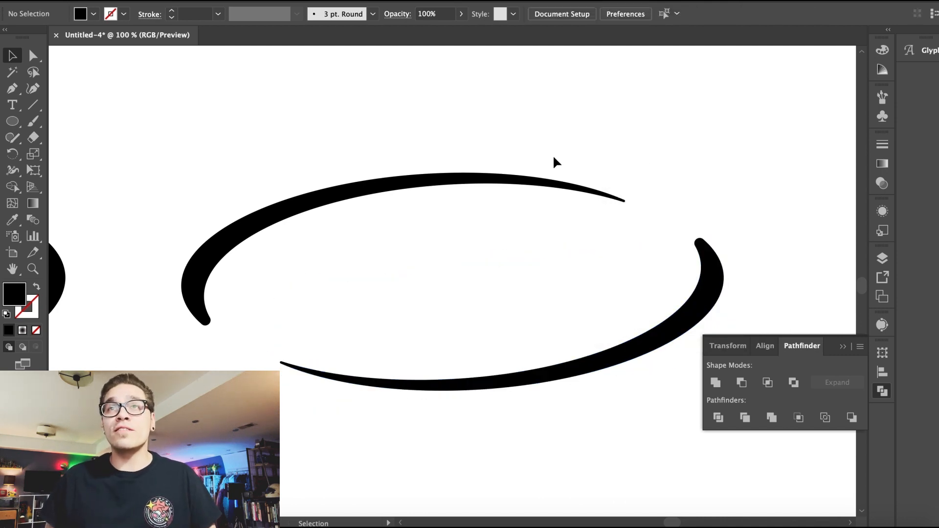
{"action": "key", "text": "super+minus"}
{"action": "key", "text": "super+minus"}
{"action": "key", "text": "super+minus"}
{"action": "key", "text": "super+minus"}
{"action": "left_click_drag", "start_coordinate": [399, 217], "coordinate": [456, 315]}
{"action": "left_click", "coordinate": [163, 1]}
{"action": "left_click", "coordinate": [184, 40]}
{"action": "key", "text": "super+plus"}
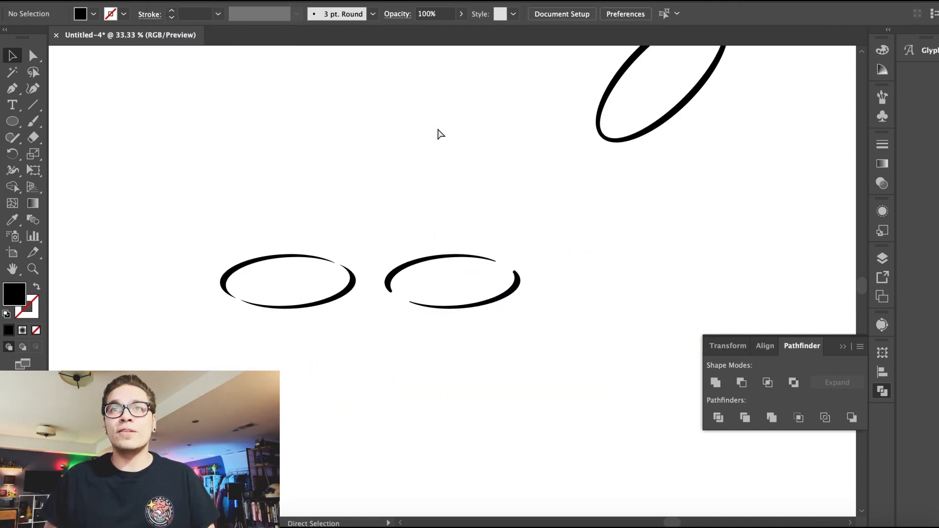
Step: Arrange the two broken rings and the diagonal ring in a row beneath the moons
{"action": "key", "text": "super+minus"}
{"action": "key", "text": "super+minus"}
{"action": "scroll", "coordinate": [430, 430], "scroll_direction": "up", "scroll_amount": 3}
{"action": "left_click_drag", "start_coordinate": [449, 430], "coordinate": [451, 311]}
{"action": "left_click", "coordinate": [361, 329]}
{"action": "left_click_drag", "start_coordinate": [584, 293], "coordinate": [582, 311]}
{"action": "left_click_drag", "start_coordinate": [540, 346], "coordinate": [548, 347]}
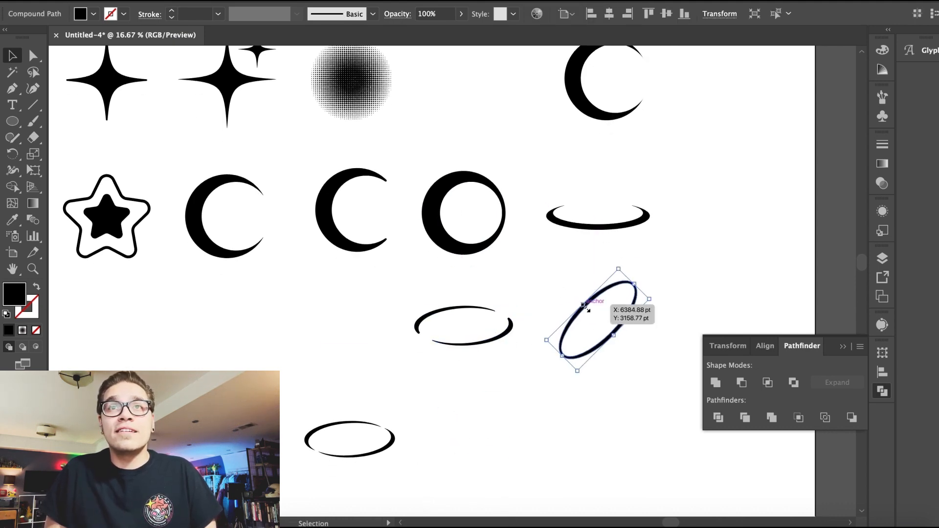
{"action": "left_click", "coordinate": [387, 449]}
{"action": "left_click_drag", "start_coordinate": [389, 450], "coordinate": [487, 398]}
{"action": "left_click", "coordinate": [271, 278]}
{"action": "key", "text": "ctrl+minus"}
{"action": "left_click_drag", "start_coordinate": [431, 331], "coordinate": [565, 395]}
{"action": "key", "text": "shift+Right"}
{"action": "key", "text": "shift+Right"}
{"action": "key", "text": "shift+Right"}
{"action": "left_click", "coordinate": [565, 396]}
{"action": "left_click", "coordinate": [846, 348]}
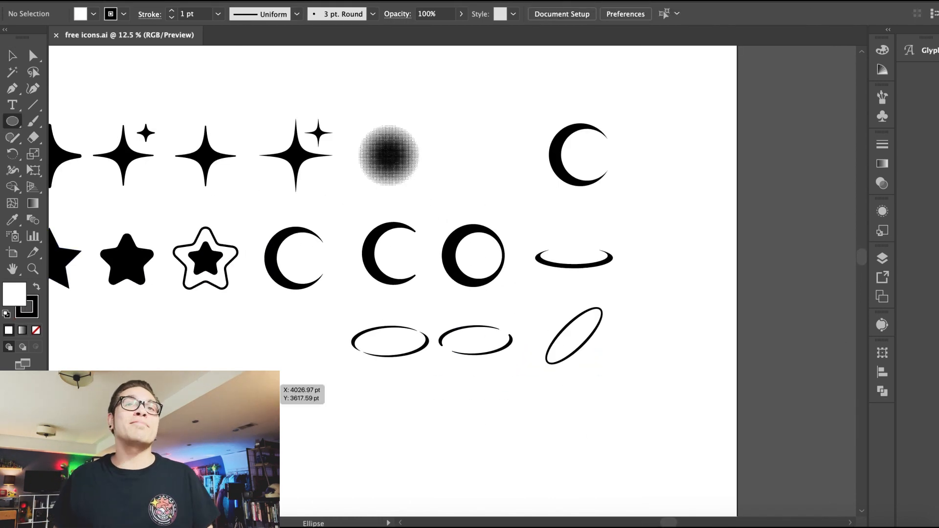
Step: Draw a small black circle and duplicate it twice to the right to make a row of three dots
{"action": "left_click_drag", "start_coordinate": [253, 385], "coordinate": [294, 425]}
{"action": "left_click", "coordinate": [124, 14]}
{"action": "left_click", "coordinate": [6, 37]}
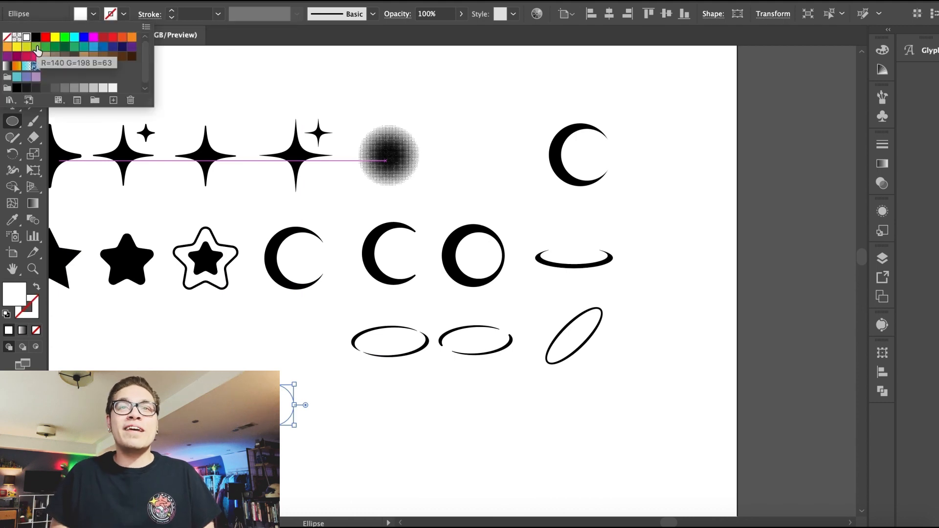
{"action": "key", "text": "Escape"}
{"action": "key", "text": "v"}
{"action": "mouse_move", "coordinate": [276, 406]}
{"action": "left_mouse_down"}
{"action": "mouse_move", "coordinate": [335, 399]}
{"action": "mouse_move", "coordinate": [325, 406]}
{"action": "left_mouse_up"}
{"action": "key", "text": "super+d"}
{"action": "left_click", "coordinate": [431, 425]}
{"action": "left_click_drag", "start_coordinate": [432, 426], "coordinate": [281, 399]}
Step: Shear the three dots by 20°
{"action": "left_click", "coordinate": [162, 0]}
{"action": "mouse_move", "coordinate": [221, 1]}
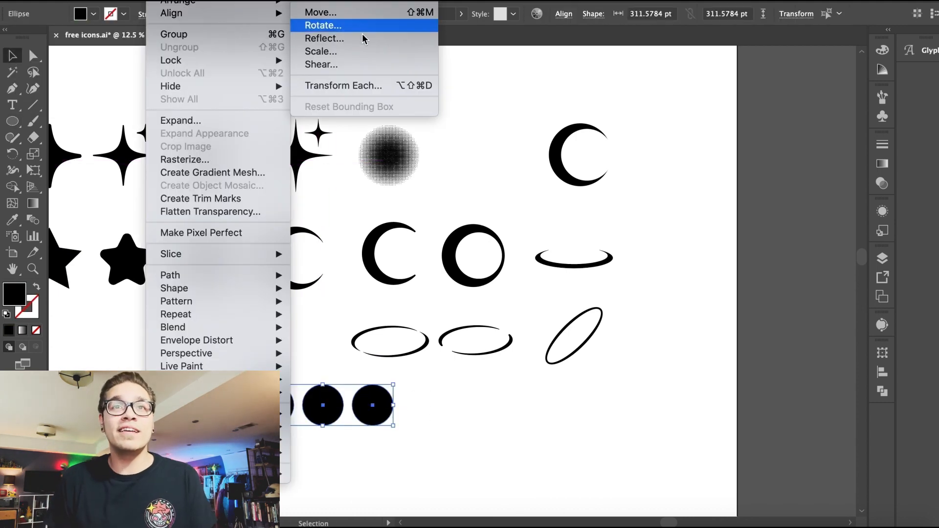
{"action": "left_click", "coordinate": [362, 68]}
{"action": "type", "text": "20"}
{"action": "left_click", "coordinate": [661, 412]}
{"action": "left_click", "coordinate": [661, 411]}
{"action": "key", "text": "Return"}
Step: Group the slanted dots and move them into the top row between the halftone circle and the moon
{"action": "left_click", "coordinate": [159, 0]}
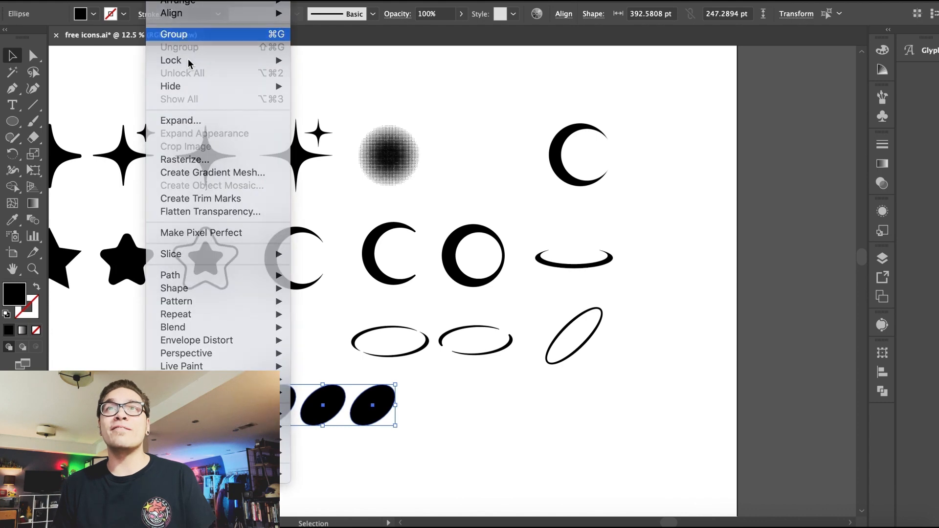
{"action": "left_click", "coordinate": [181, 35]}
{"action": "left_click_drag", "start_coordinate": [395, 385], "coordinate": [371, 392]}
{"action": "left_click", "coordinate": [346, 384]}
{"action": "left_click_drag", "start_coordinate": [317, 405], "coordinate": [475, 152]}
{"action": "left_click", "coordinate": [443, 105]}
{"action": "scroll", "coordinate": [443, 101], "scroll_direction": "left", "scroll_amount": 4}
{"action": "scroll", "coordinate": [444, 101], "scroll_direction": "up", "scroll_amount": 1}
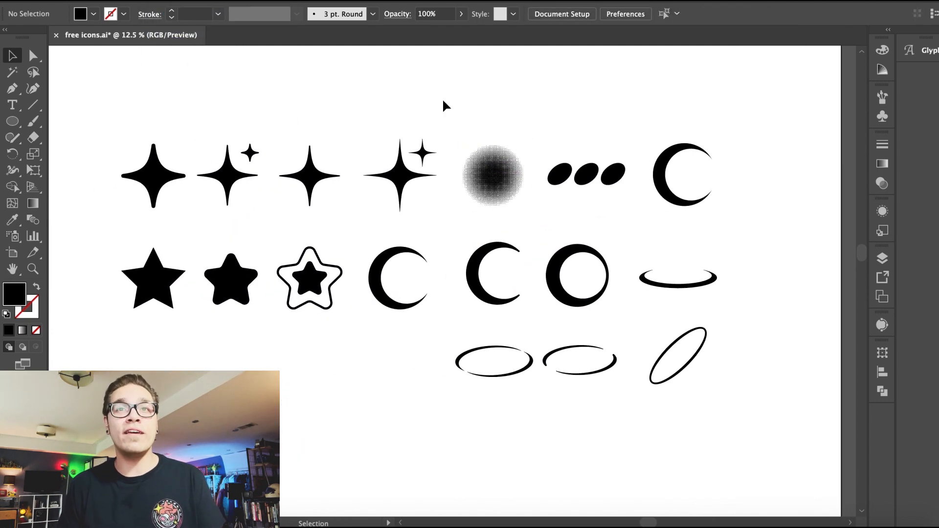
Step: Draw a stepped bar shape with the Pen tool
{"action": "left_click", "coordinate": [201, 426]}
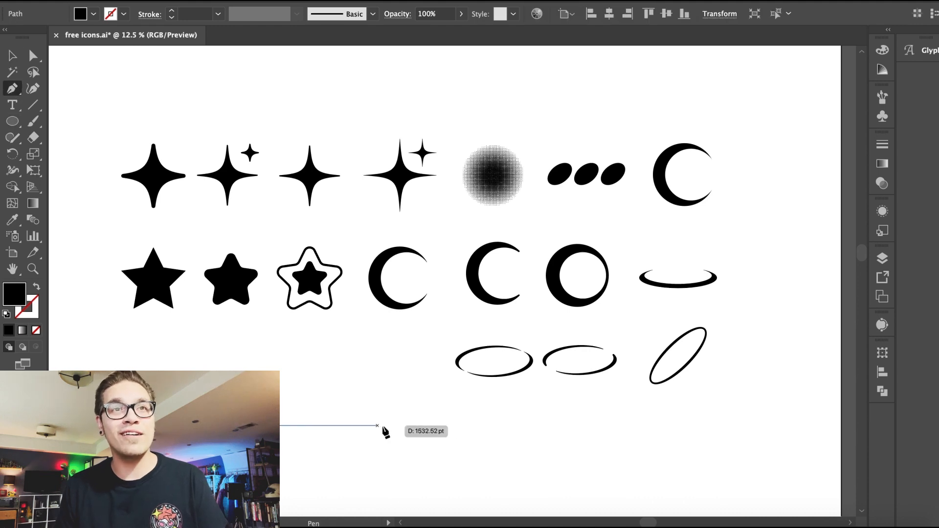
{"action": "left_click", "coordinate": [411, 426]}
{"action": "left_click", "coordinate": [385, 400]}
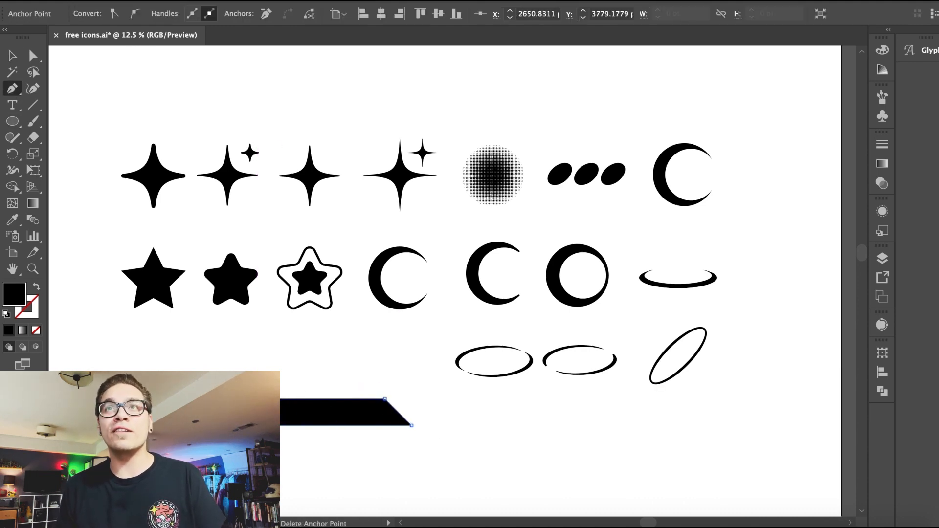
{"action": "left_click", "coordinate": [14, 58]}
Step: Duplicate the stepped bar below and round the corners of the upper bar
{"action": "left_click", "coordinate": [346, 410]}
{"action": "key", "text": "ctrl+equal"}
{"action": "key", "text": "ctrl+equal"}
{"action": "key", "text": "ctrl+equal"}
{"action": "left_click_drag", "start_coordinate": [478, 275], "coordinate": [474, 381]}
{"action": "left_click", "coordinate": [545, 301]}
{"action": "left_click_drag", "start_coordinate": [689, 257], "coordinate": [675, 268]}
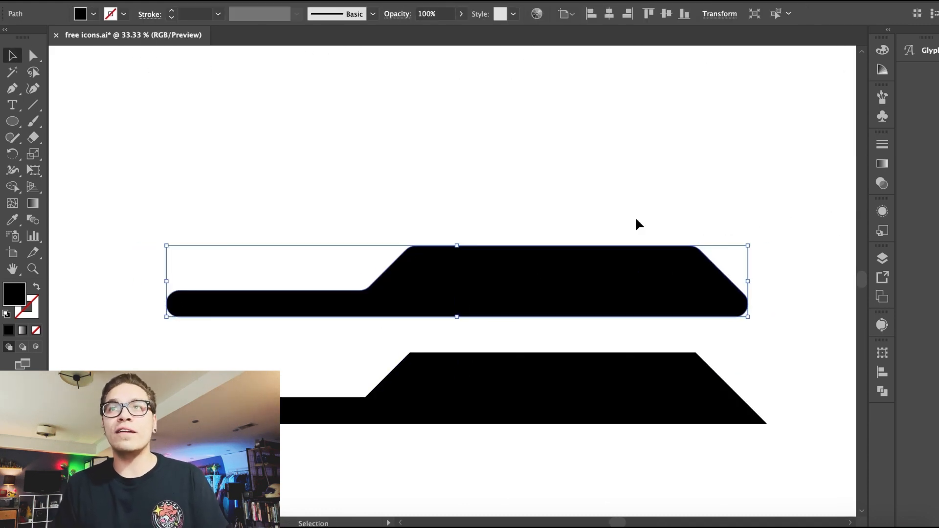
Step: Round the corners of the lower stepped bar to match
{"action": "key", "text": "ctrl+minus"}
{"action": "key", "text": "ctrl+minus"}
{"action": "left_click", "coordinate": [562, 333]}
{"action": "left_click_drag", "start_coordinate": [570, 323], "coordinate": [520, 341]}
{"action": "left_click", "coordinate": [398, 419]}
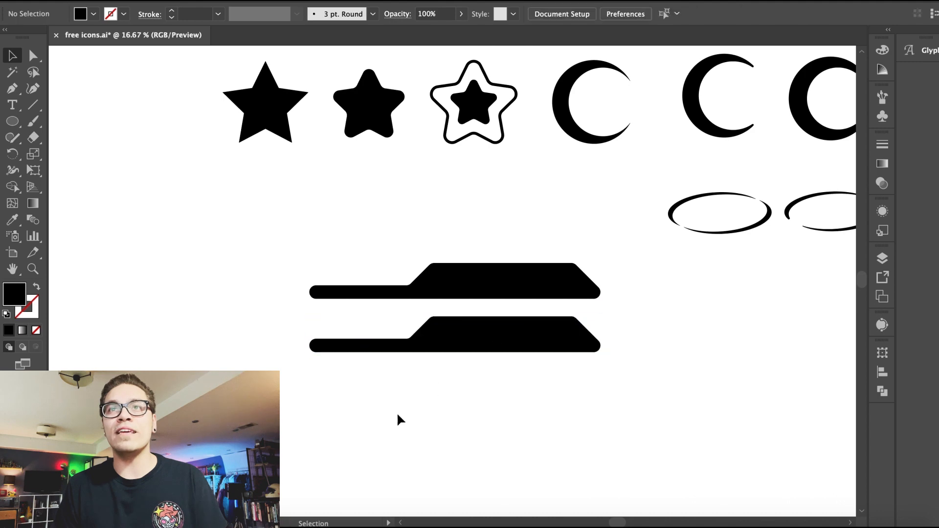
Step: Duplicate the lower bar, fill the copy white and offset it down and to the right over the black bar
{"action": "left_click_drag", "start_coordinate": [348, 349], "coordinate": [391, 367]}
{"action": "left_click_drag", "start_coordinate": [509, 364], "coordinate": [546, 366]}
{"action": "left_click", "coordinate": [92, 15]}
{"action": "left_click", "coordinate": [27, 38]}
{"action": "left_click", "coordinate": [210, 354]}
{"action": "key", "text": "ctrl+equal"}
{"action": "key", "text": "ctrl+equal"}
{"action": "left_click_drag", "start_coordinate": [523, 448], "coordinate": [541, 449]}
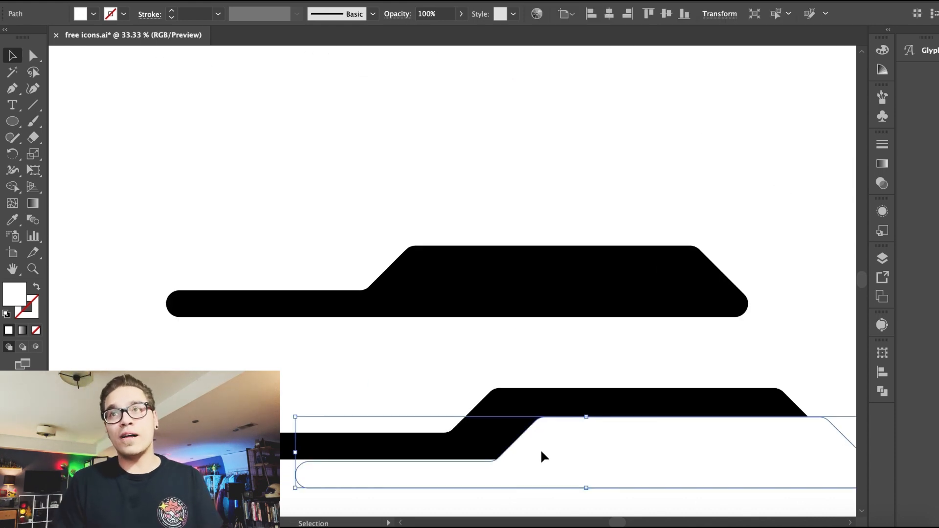
Step: Subtract the white copy from the black bar with Pathfinder Minus Front
{"action": "left_click_drag", "start_coordinate": [399, 390], "coordinate": [606, 474]}
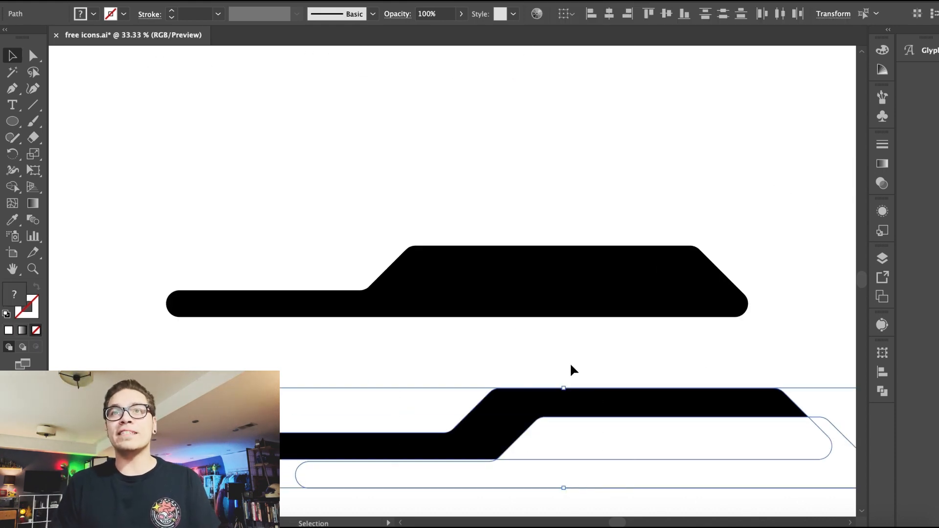
{"action": "left_click", "coordinate": [313, 1]}
{"action": "mouse_move", "coordinate": [356, 0]}
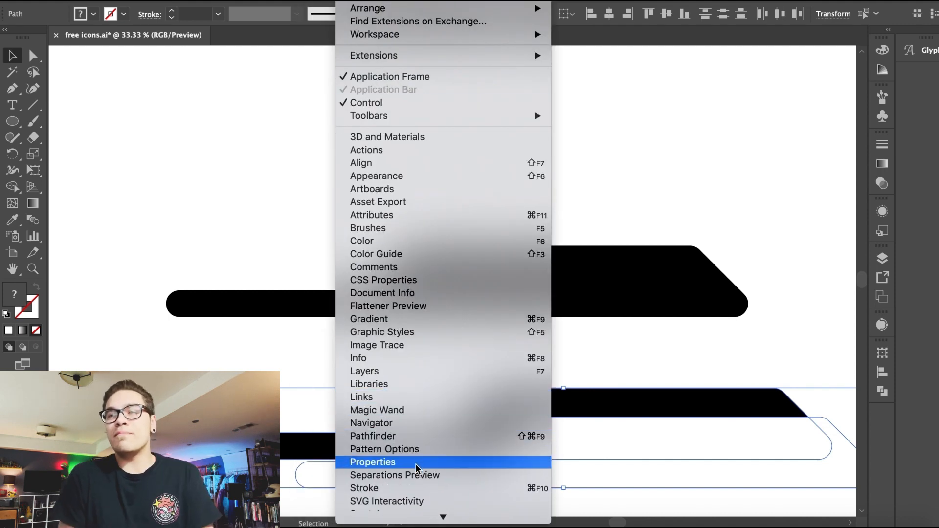
{"action": "left_click", "coordinate": [413, 436]}
{"action": "left_click", "coordinate": [742, 382]}
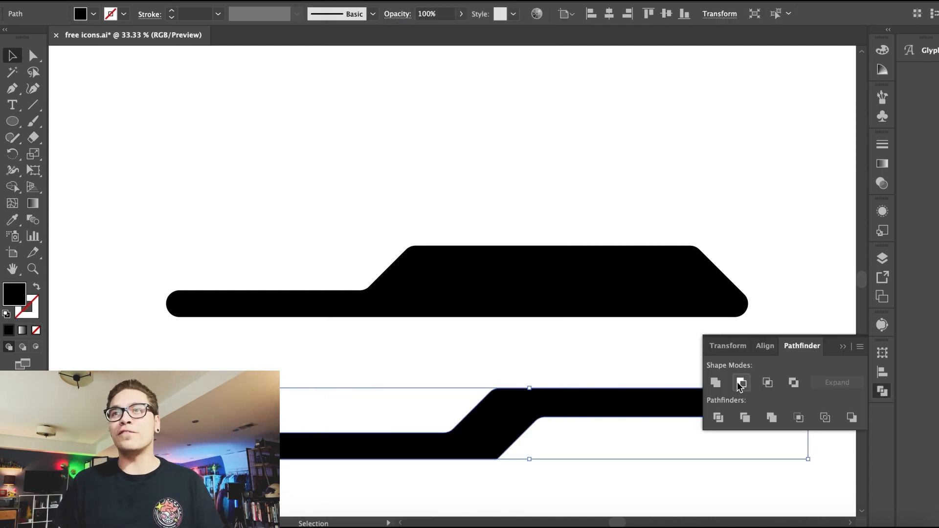
Step: Round the selected bend corner of the lower stepped bar with a radius of 5
{"action": "double_click", "coordinate": [493, 455]}
{"action": "type", "text": "5"}
{"action": "key", "text": "Return"}
{"action": "left_click", "coordinate": [531, 362]}
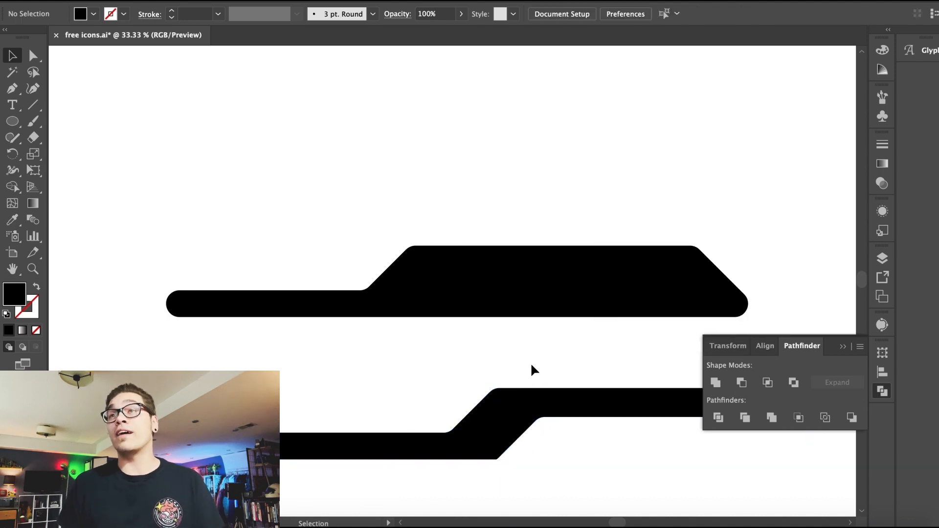
Step: Round the lower bar's other bend corner with a 6 pt radius
{"action": "scroll", "coordinate": [441, 416], "scroll_direction": "right", "scroll_amount": 5}
{"action": "left_click", "coordinate": [373, 458]}
{"action": "double_click", "coordinate": [373, 458]}
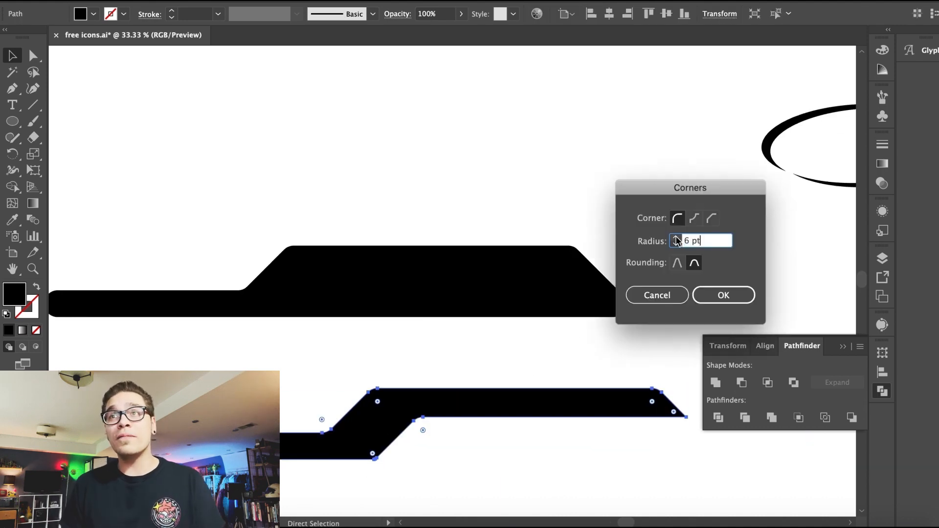
{"action": "key", "text": "Return"}
{"action": "left_click", "coordinate": [663, 262]}
Step: Round the lower bar's right end corner with a 9 pt radius
{"action": "left_click", "coordinate": [677, 412]}
{"action": "double_click", "coordinate": [674, 412]}
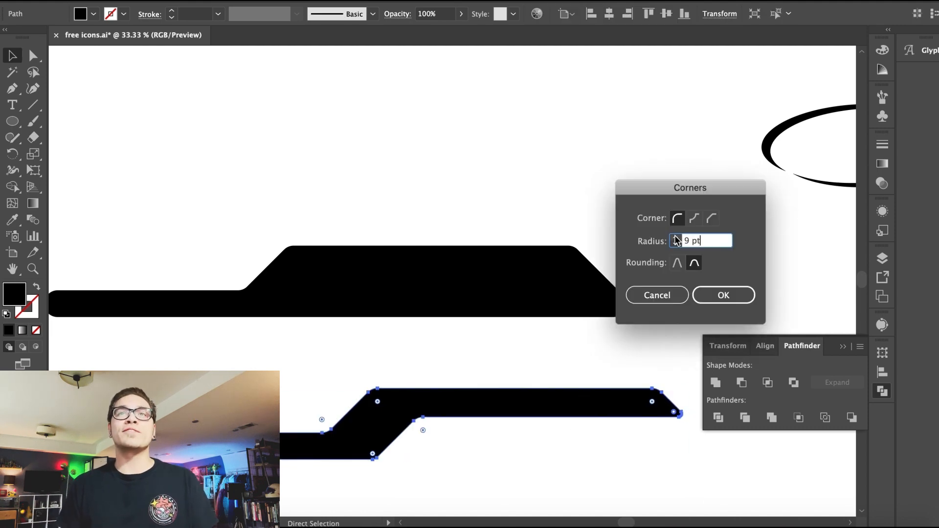
{"action": "type", "text": "9 pt"}
{"action": "key", "text": "Return"}
Step: Draw a new stepped bar shape with the Pen tool below the existing bars
{"action": "left_click", "coordinate": [571, 457]}
{"action": "key", "text": "ctrl+minus"}
{"action": "key", "text": "ctrl+minus"}
{"action": "key", "text": "ctrl+minus"}
{"action": "left_click_drag", "start_coordinate": [451, 332], "coordinate": [434, 321]}
{"action": "left_click", "coordinate": [482, 362]}
{"action": "key", "text": "ctrl+plus"}
{"action": "left_click", "coordinate": [267, 386]}
{"action": "left_click", "coordinate": [394, 387]}
{"action": "left_click", "coordinate": [422, 360]}
{"action": "left_click", "coordinate": [538, 361]}
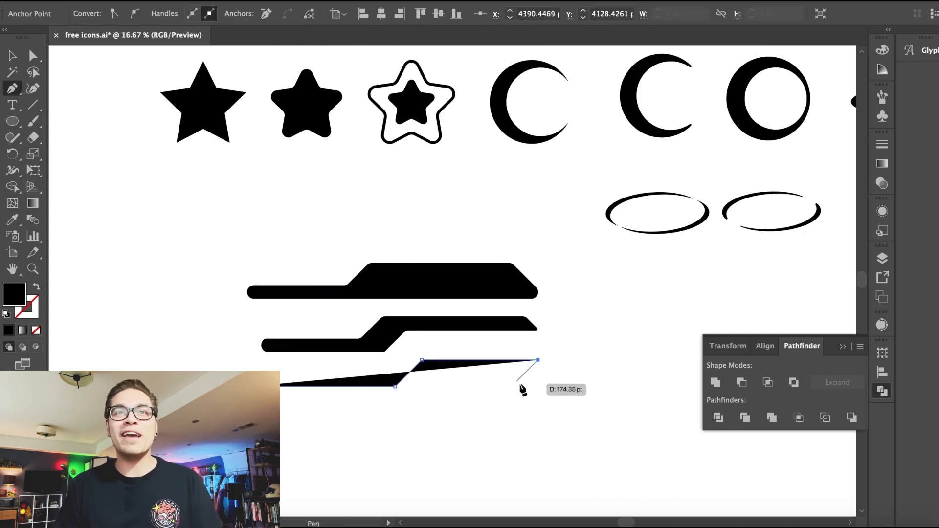
{"action": "left_click", "coordinate": [515, 383]}
{"action": "left_click", "coordinate": [399, 416]}
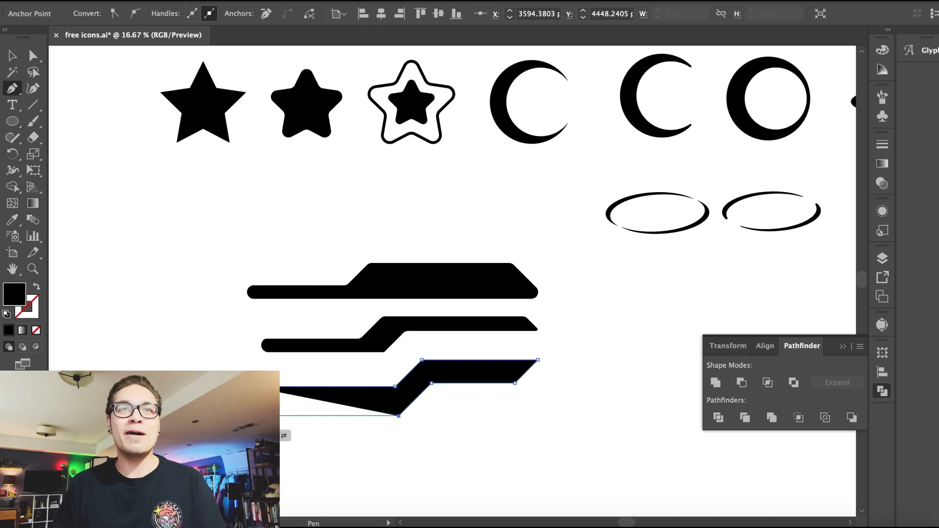
{"action": "left_click", "coordinate": [267, 416]}
Step: Round the new bar's end corners with the Direct Selection corner widgets
{"action": "left_click", "coordinate": [13, 56]}
{"action": "key", "text": "a"}
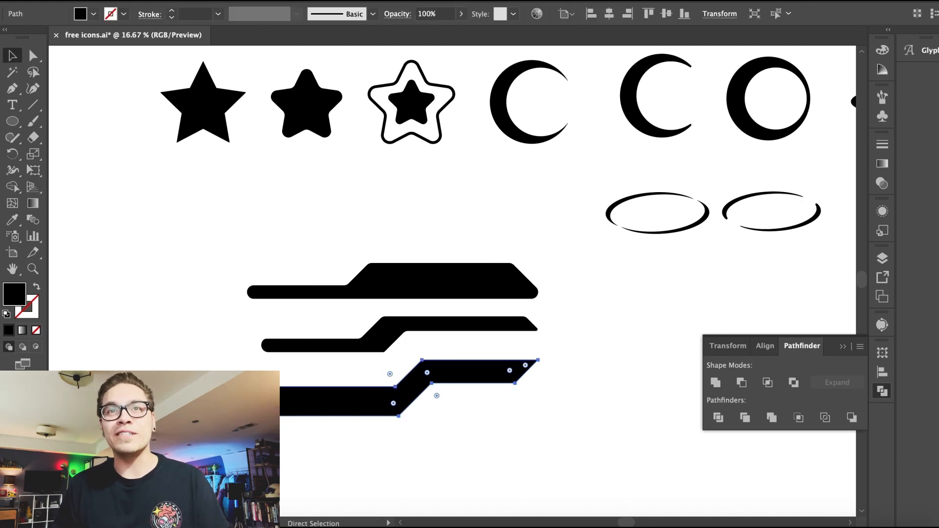
{"action": "left_click_drag", "start_coordinate": [282, 412], "coordinate": [296, 454]}
{"action": "left_click", "coordinate": [297, 404]}
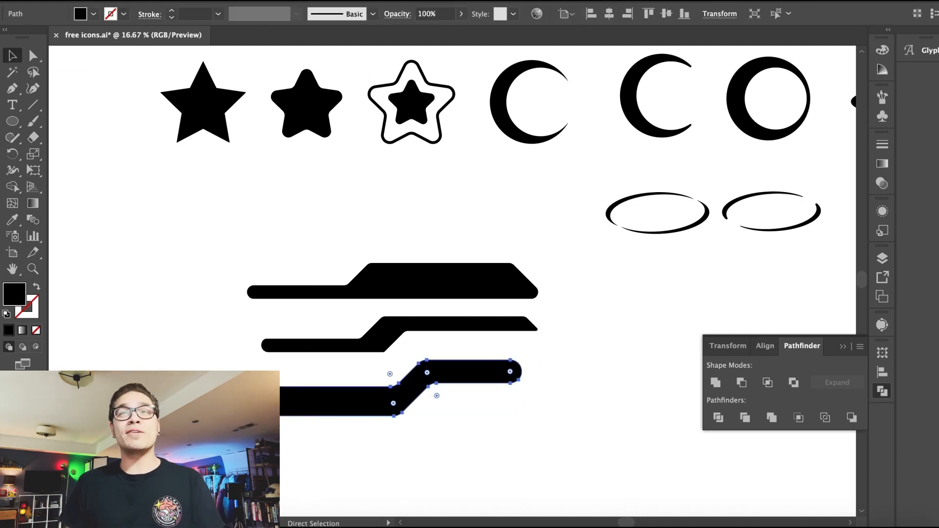
{"action": "left_click", "coordinate": [264, 443]}
{"action": "left_click_drag", "start_coordinate": [305, 413], "coordinate": [310, 405]}
Step: Draw a rounded rectangle pill shape below the stepped bars
{"action": "key", "text": "ctrl+minus"}
{"action": "key", "text": "super+minus"}
{"action": "scroll", "coordinate": [318, 455], "scroll_direction": "up", "scroll_amount": 2}
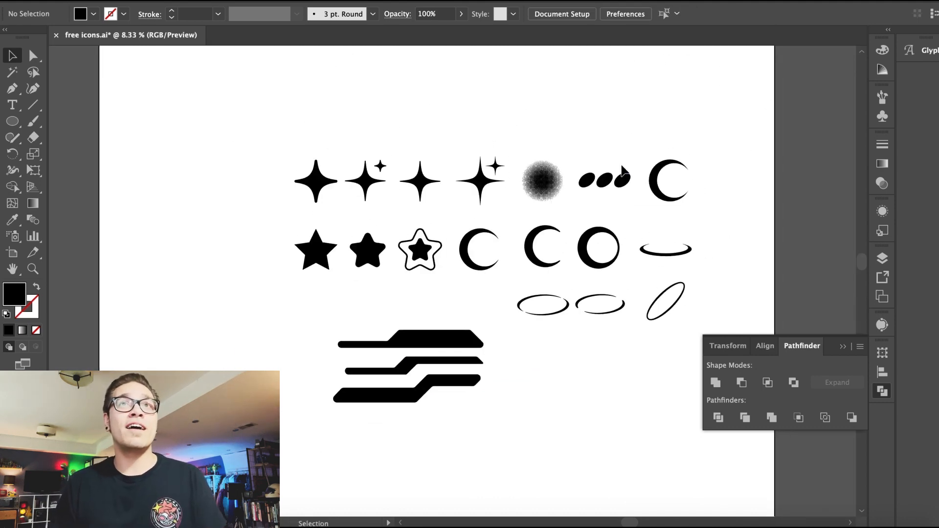
{"action": "key", "text": "super+plus"}
{"action": "key", "text": "super+plus"}
{"action": "scroll", "coordinate": [453, 281], "scroll_direction": "down", "scroll_amount": 5}
{"action": "left_click_drag", "start_coordinate": [12, 121], "coordinate": [81, 158]}
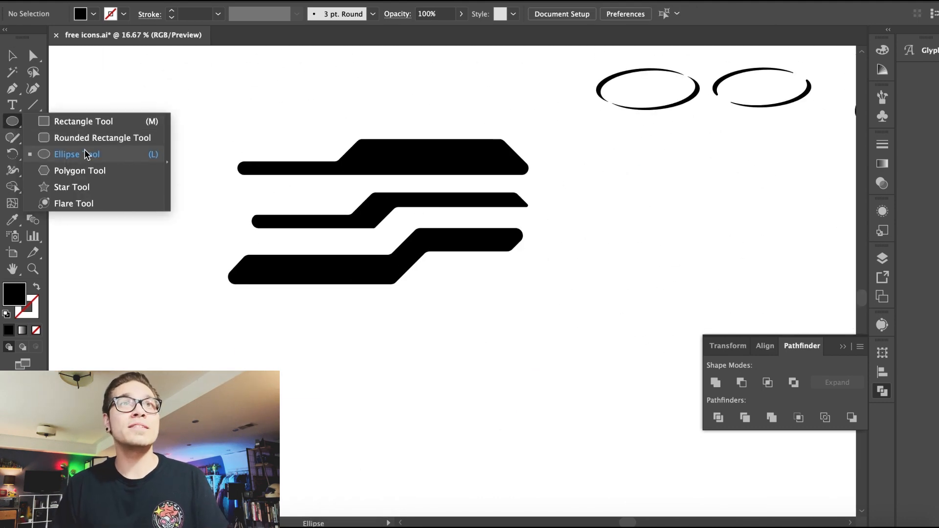
{"action": "left_click", "coordinate": [83, 138]}
{"action": "left_click_drag", "start_coordinate": [289, 357], "coordinate": [341, 378]}
{"action": "key", "text": "super+plus"}
{"action": "key", "text": "super+plus"}
{"action": "key", "text": "super+plus"}
{"action": "left_click", "coordinate": [12, 56]}
{"action": "left_click_drag", "start_coordinate": [523, 264], "coordinate": [498, 284]}
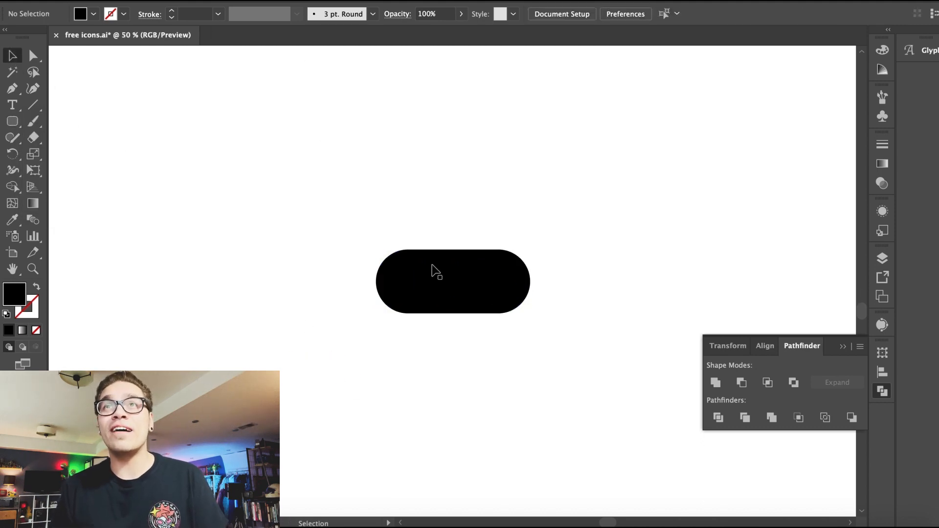
Step: Scale a smaller inner copy inside the pill and duplicate the pill above it
{"action": "left_click_drag", "start_coordinate": [376, 250], "coordinate": [398, 258]}
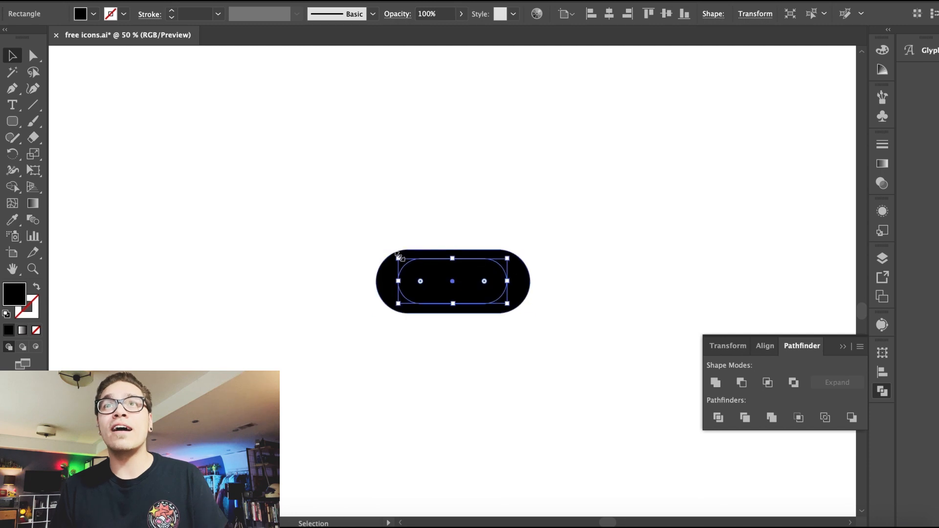
{"action": "left_click_drag", "start_coordinate": [365, 228], "coordinate": [496, 348]}
{"action": "left_click_drag", "start_coordinate": [455, 306], "coordinate": [501, 212]}
{"action": "left_click", "coordinate": [295, 198]}
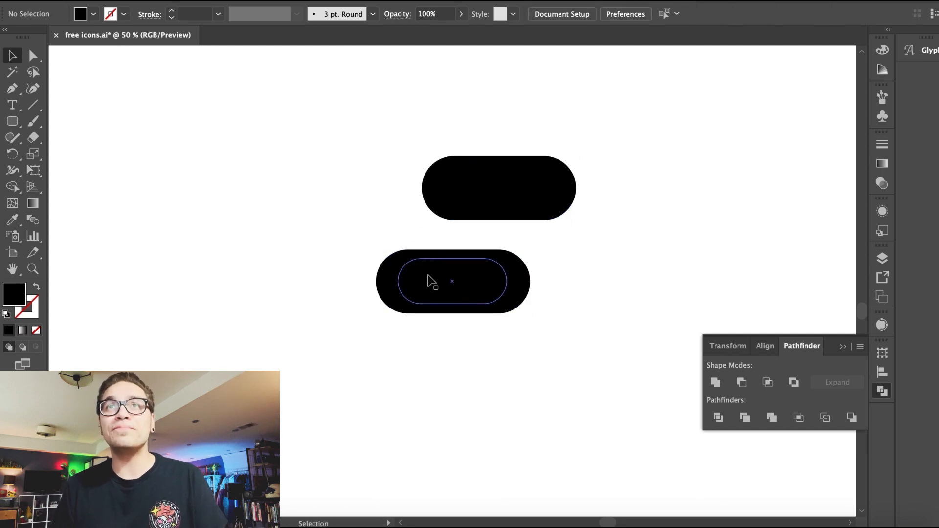
Step: Center the inner pill within the outer one and subtract it with Pathfinder Minus Front to make a ring
{"action": "left_click_drag", "start_coordinate": [583, 283], "coordinate": [458, 295]}
{"action": "left_click", "coordinate": [565, 16]}
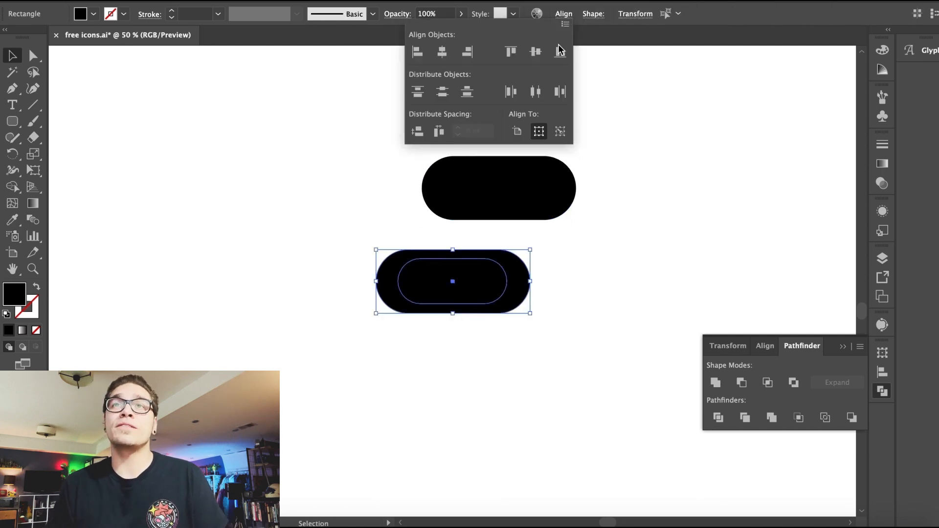
{"action": "left_click", "coordinate": [440, 54]}
{"action": "left_click", "coordinate": [742, 382]}
Step: Reposition the pills and delete an unwanted extra shape
{"action": "left_click_drag", "start_coordinate": [545, 331], "coordinate": [460, 335]}
{"action": "key", "text": "super+minus"}
{"action": "key", "text": "super+minus"}
{"action": "key", "text": "ctrl+d"}
{"action": "left_click_drag", "start_coordinate": [539, 429], "coordinate": [401, 373]}
{"action": "key", "text": "super+z"}
{"action": "left_click_drag", "start_coordinate": [382, 349], "coordinate": [478, 341]}
{"action": "key", "text": "Delete"}
Step: Paste a row of slanted pills and align them along their bottoms
{"action": "key", "text": "super+minus"}
{"action": "key", "text": "super+minus"}
{"action": "left_click_drag", "start_coordinate": [414, 313], "coordinate": [498, 294]}
{"action": "key", "text": "super+v"}
{"action": "key", "text": "super+plus"}
{"action": "key", "text": "super+plus"}
{"action": "left_click_drag", "start_coordinate": [395, 337], "coordinate": [656, 299]}
{"action": "left_click", "coordinate": [563, 14]}
{"action": "left_click", "coordinate": [559, 53]}
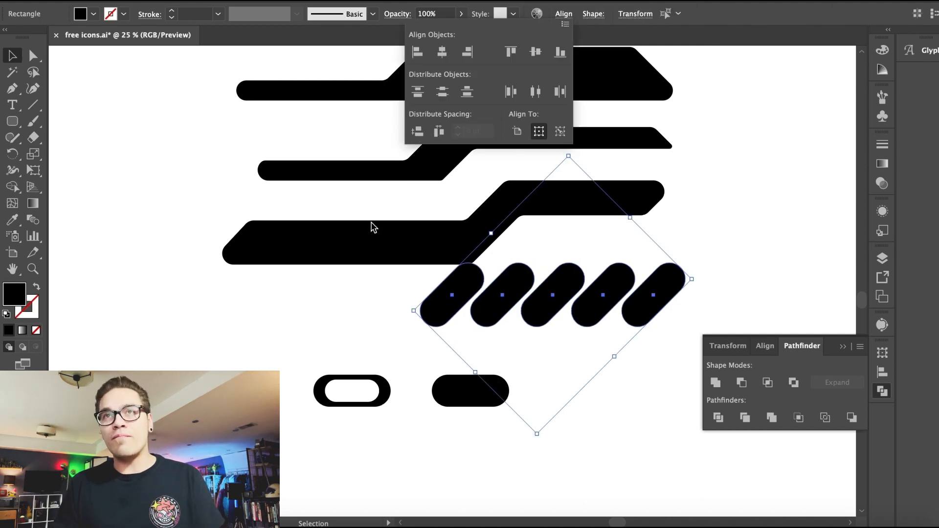
Step: Scale the slanted pill row down and move it toward the lower stepped bar
{"action": "left_click", "coordinate": [166, 0]}
{"action": "mouse_move", "coordinate": [181, 62]}
{"action": "left_click", "coordinate": [178, 37]}
{"action": "left_click", "coordinate": [422, 282]}
{"action": "left_click_drag", "start_coordinate": [466, 286], "coordinate": [538, 230]}
{"action": "left_click_drag", "start_coordinate": [644, 95], "coordinate": [538, 143]}
{"action": "left_click_drag", "start_coordinate": [641, 308], "coordinate": [565, 257]}
{"action": "left_click", "coordinate": [166, 0]}
{"action": "left_click", "coordinate": [171, 47]}
{"action": "left_click", "coordinate": [510, 320]}
{"action": "left_click", "coordinate": [695, 296]}
{"action": "left_click_drag", "start_coordinate": [625, 256], "coordinate": [290, 187]}
{"action": "left_click", "coordinate": [159, 1]}
{"action": "left_click", "coordinate": [172, 46]}
{"action": "left_click", "coordinate": [489, 293]}
Step: Position the slanted pill row under the lower bar's step, nudging it into place
{"action": "scroll", "coordinate": [489, 293], "scroll_direction": "up", "scroll_amount": 3}
{"action": "scroll", "coordinate": [497, 285], "scroll_direction": "right", "scroll_amount": 6}
{"action": "left_click_drag", "start_coordinate": [217, 199], "coordinate": [380, 156]}
{"action": "left_click", "coordinate": [377, 245]}
{"action": "key", "text": "super+equal"}
{"action": "key", "text": "super+equal"}
{"action": "key", "text": "super+equal"}
{"action": "scroll", "coordinate": [387, 232], "scroll_direction": "up", "scroll_amount": 5}
{"action": "left_click", "coordinate": [395, 215]}
{"action": "key", "text": "shift+Right"}
{"action": "key", "text": "Right"}
{"action": "key", "text": "Right"}
{"action": "key", "text": "Right"}
{"action": "key", "text": "Right"}
{"action": "left_click_drag", "start_coordinate": [542, 296], "coordinate": [285, 126]}
{"action": "key", "text": "Right"}
{"action": "key", "text": "Right"}
{"action": "key", "text": "Right"}
{"action": "key", "text": "Right"}
Step: Nudge the slanted pill row left to finish aligning it beneath the bar
{"action": "key", "text": "super+minus"}
{"action": "key", "text": "super+minus"}
{"action": "key", "text": "super+minus"}
{"action": "key", "text": "super+minus"}
{"action": "key", "text": "super+minus"}
{"action": "key", "text": "super+minus"}
{"action": "left_click_drag", "start_coordinate": [433, 283], "coordinate": [374, 280]}
{"action": "key", "text": "Left"}
{"action": "key", "text": "Left"}
{"action": "key", "text": "Left"}
{"action": "key", "text": "Left"}
{"action": "key", "text": "Left"}
{"action": "key", "text": "Left"}
{"action": "key", "text": "Left"}
{"action": "key", "text": "Left"}
{"action": "key", "text": "Left"}
{"action": "key", "text": "Left"}
{"action": "left_click", "coordinate": [383, 346]}
{"action": "key", "text": "super+minus"}
{"action": "key", "text": "super+minus"}
{"action": "key", "text": "super+minus"}
{"action": "scroll", "coordinate": [343, 303], "scroll_direction": "up", "scroll_amount": 3}
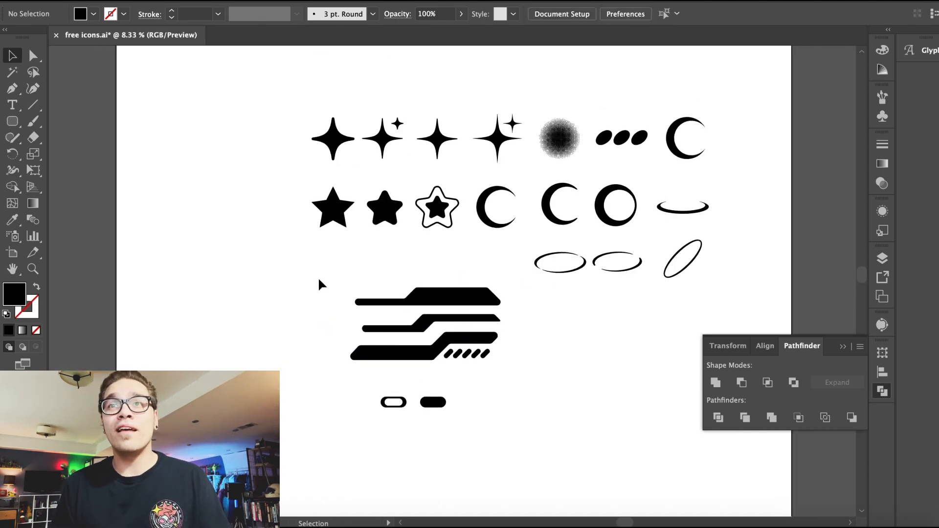
Step: Rearrange the stepped bars and the ring and pill shapes into the icon layout
{"action": "left_click_drag", "start_coordinate": [318, 285], "coordinate": [497, 369]}
{"action": "left_click_drag", "start_coordinate": [441, 299], "coordinate": [407, 267]}
{"action": "left_click_drag", "start_coordinate": [356, 382], "coordinate": [512, 364]}
{"action": "left_click_drag", "start_coordinate": [485, 404], "coordinate": [678, 316]}
{"action": "left_click", "coordinate": [619, 392]}
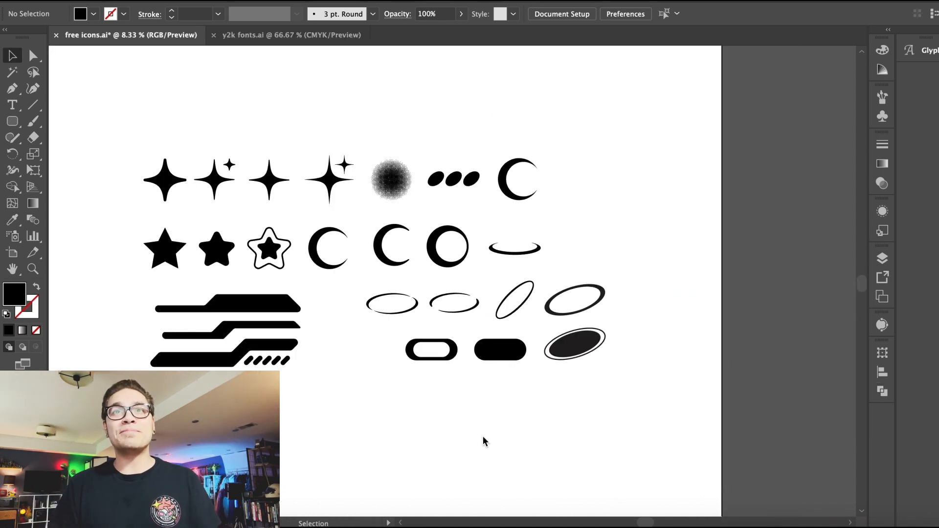
Step: Delete the leftover shapes below the icons
{"action": "scroll", "coordinate": [482, 440], "scroll_direction": "down", "scroll_amount": 5}
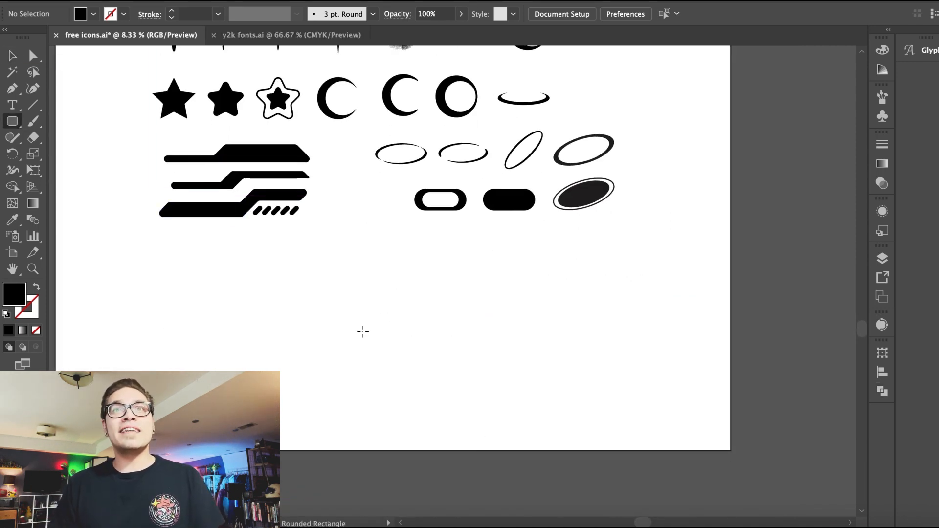
{"action": "key", "text": "super+equal"}
{"action": "key", "text": "super+equal"}
{"action": "key", "text": "super+equal"}
{"action": "left_click_drag", "start_coordinate": [348, 286], "coordinate": [449, 407]}
{"action": "key", "text": "Delete"}
Step: Draw a large ellipse and rotate it diagonally
{"action": "left_click_drag", "start_coordinate": [17, 123], "coordinate": [77, 155]}
{"action": "left_click_drag", "start_coordinate": [353, 237], "coordinate": [598, 372]}
{"action": "key", "text": "v"}
{"action": "left_click_drag", "start_coordinate": [342, 230], "coordinate": [348, 304]}
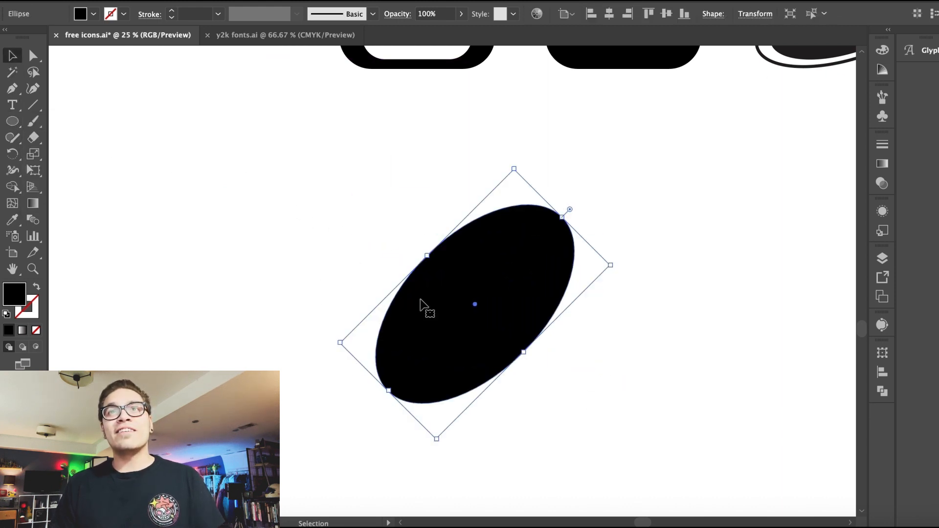
Step: Duplicate the ellipse offset down and right, fill the copy white and narrow it
{"action": "left_click_drag", "start_coordinate": [451, 304], "coordinate": [479, 322]}
{"action": "left_click", "coordinate": [93, 14]}
{"action": "left_click", "coordinate": [27, 37]}
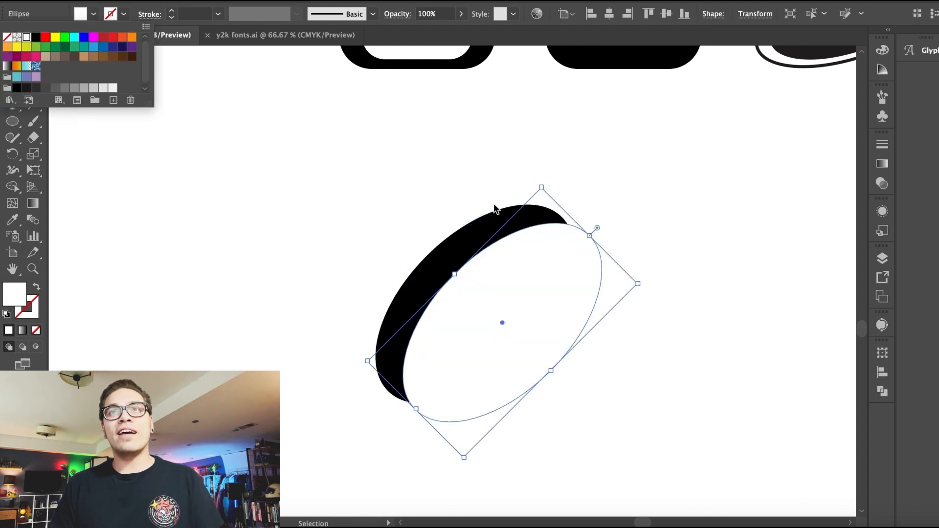
{"action": "left_click", "coordinate": [580, 275]}
{"action": "left_click_drag", "start_coordinate": [638, 284], "coordinate": [588, 291]}
{"action": "left_click_drag", "start_coordinate": [451, 345], "coordinate": [455, 341]}
Step: Select both ellipses and subtract the white one with Pathfinder Minus Front to leave a crescent arc
{"action": "left_click_drag", "start_coordinate": [322, 250], "coordinate": [565, 407]}
{"action": "left_click", "coordinate": [355, 1]}
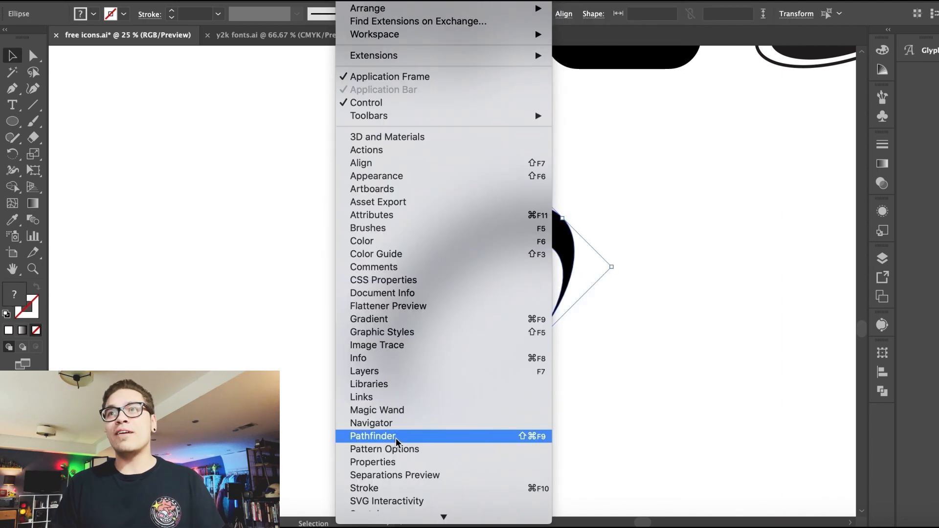
{"action": "left_click", "coordinate": [395, 436]}
{"action": "left_click", "coordinate": [742, 383]}
Step: Duplicate the crescent arc to the right
{"action": "left_click", "coordinate": [536, 226]}
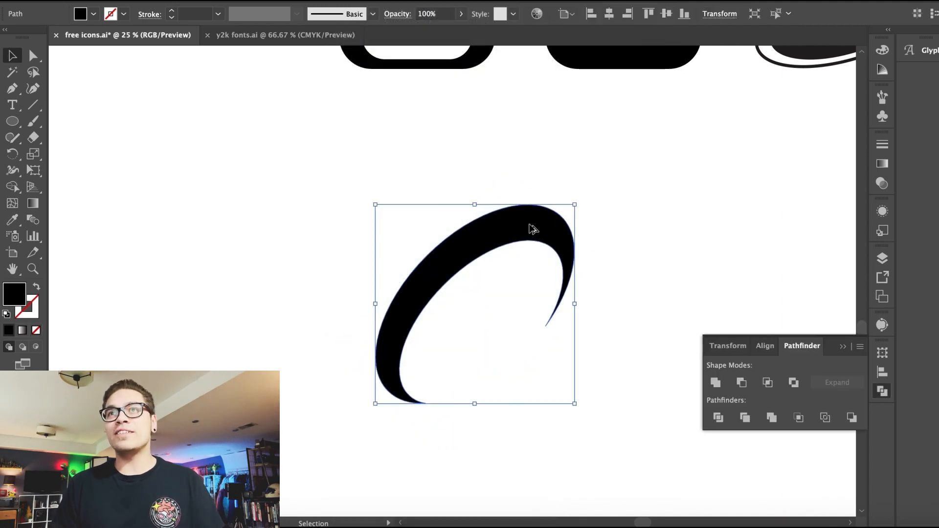
{"action": "left_click_drag", "start_coordinate": [537, 226], "coordinate": [739, 229]}
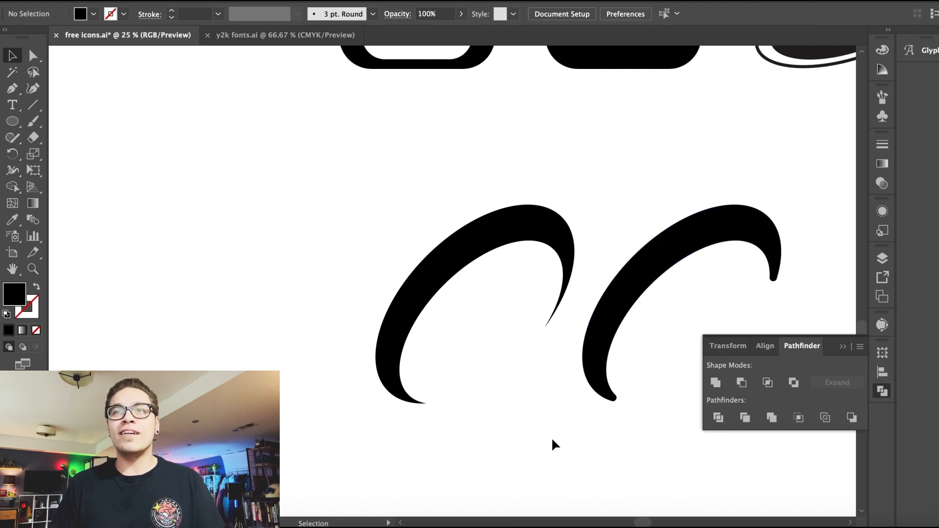
{"action": "left_click", "coordinate": [844, 348]}
Step: Move both crescent arcs into the icon grid beside the top two rows
{"action": "key", "text": "super+minus"}
{"action": "key", "text": "super+minus"}
{"action": "left_click_drag", "start_coordinate": [589, 309], "coordinate": [402, 242]}
{"action": "left_click_drag", "start_coordinate": [499, 278], "coordinate": [476, 404]}
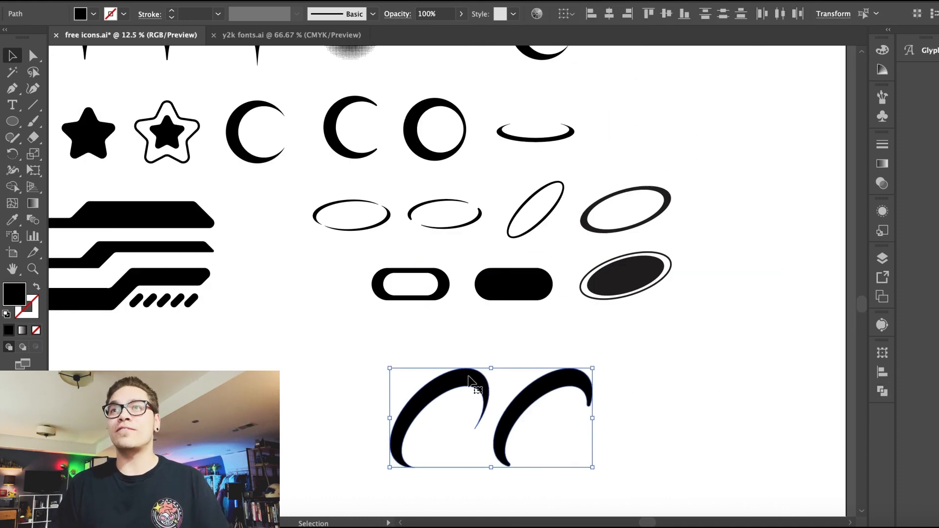
{"action": "left_click_drag", "start_coordinate": [391, 368], "coordinate": [464, 401]}
{"action": "scroll", "coordinate": [551, 499], "scroll_direction": "up", "scroll_amount": 4}
{"action": "left_click_drag", "start_coordinate": [552, 499], "coordinate": [647, 104]}
{"action": "left_click", "coordinate": [724, 180]}
{"action": "scroll", "coordinate": [723, 180], "scroll_direction": "left", "scroll_amount": 5}
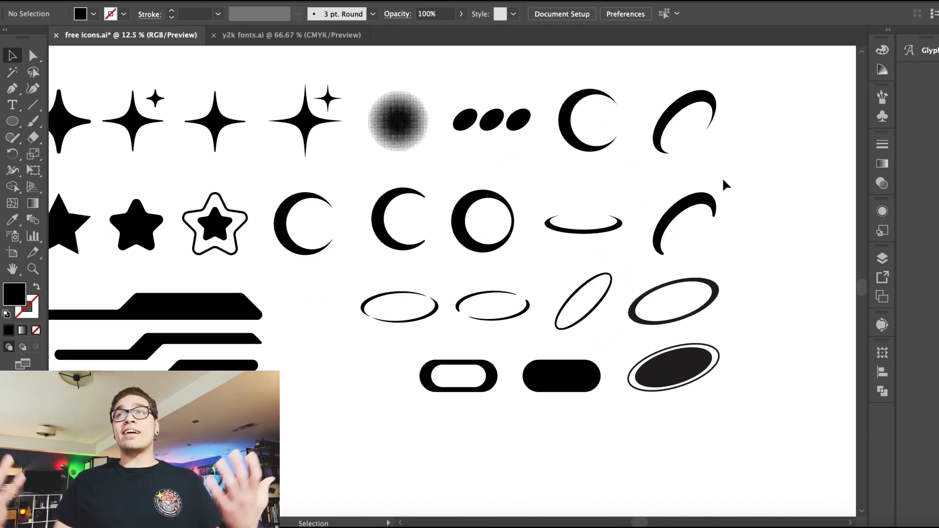
{"action": "scroll", "coordinate": [723, 177], "scroll_direction": "down", "scroll_amount": 2}
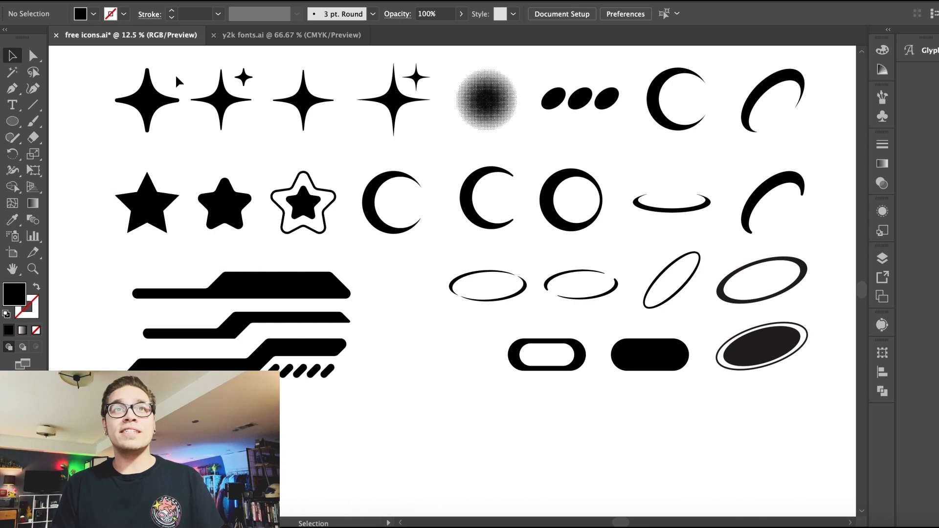
Step: Copy the runway, bd fazer, spaceage and halftone logos from y2k fonts.ai into free icons.ai
{"action": "scroll", "coordinate": [328, 291], "scroll_direction": "down", "scroll_amount": 6}
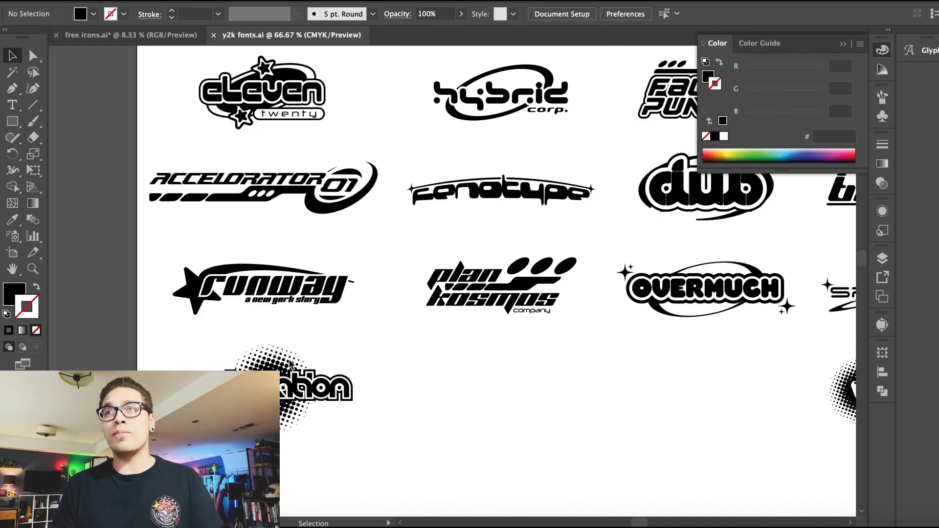
{"action": "left_click", "coordinate": [242, 271]}
{"action": "scroll", "coordinate": [243, 272], "scroll_direction": "up", "scroll_amount": 5}
{"action": "scroll", "coordinate": [242, 271], "scroll_direction": "right", "scroll_amount": 10}
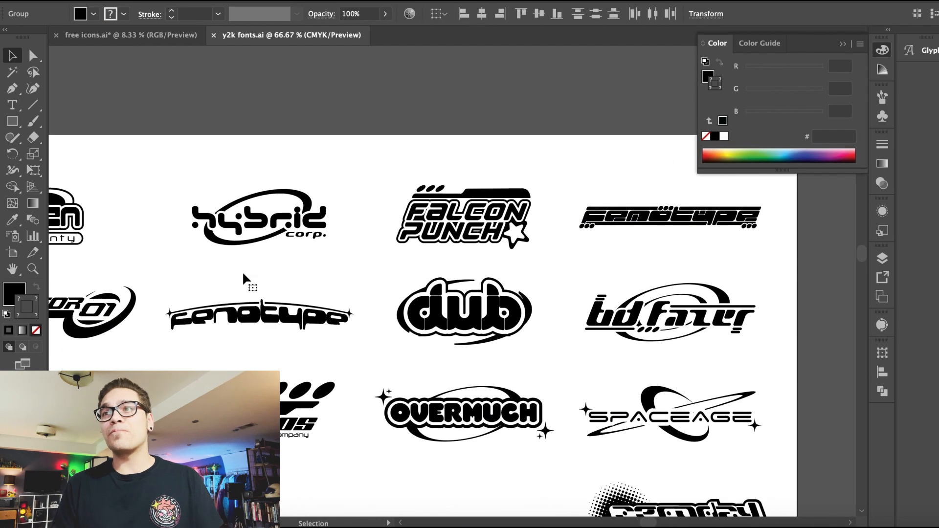
{"action": "scroll", "coordinate": [242, 272], "scroll_direction": "down", "scroll_amount": 2}
{"action": "scroll", "coordinate": [242, 271], "scroll_direction": "left", "scroll_amount": 1}
{"action": "left_click", "coordinate": [756, 257], "text": "shift"}
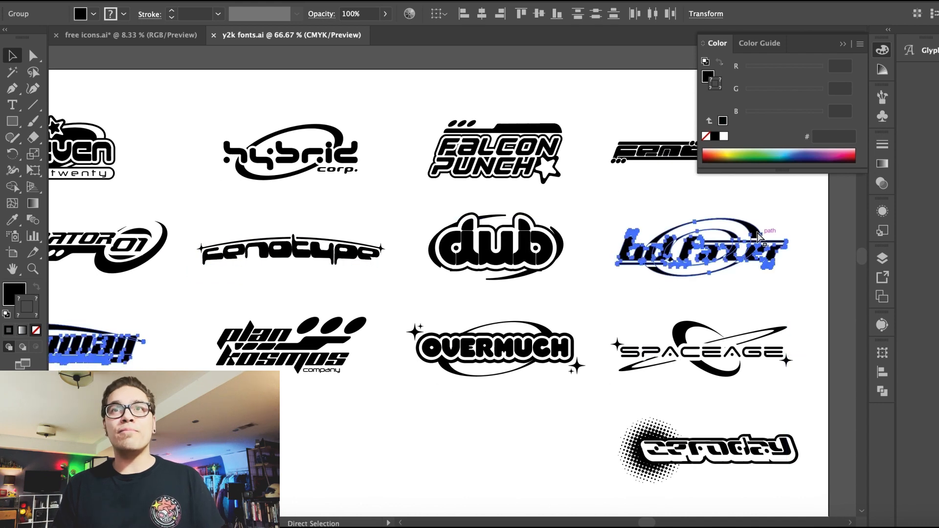
{"action": "left_click_drag", "start_coordinate": [767, 334], "coordinate": [166, 101]}
{"action": "left_click", "coordinate": [164, 1]}
{"action": "left_click", "coordinate": [174, 47]}
{"action": "left_click", "coordinate": [163, 1]}
{"action": "left_click", "coordinate": [171, 50]}
{"action": "left_click_drag", "start_coordinate": [239, 339], "coordinate": [217, 287]}
{"action": "left_click", "coordinate": [164, 1]}
Step: Delete the sparkles from the spaceage ringed-planet emblem and fill the emblem black
{"action": "left_click", "coordinate": [464, 218]}
{"action": "left_click", "coordinate": [465, 217]}
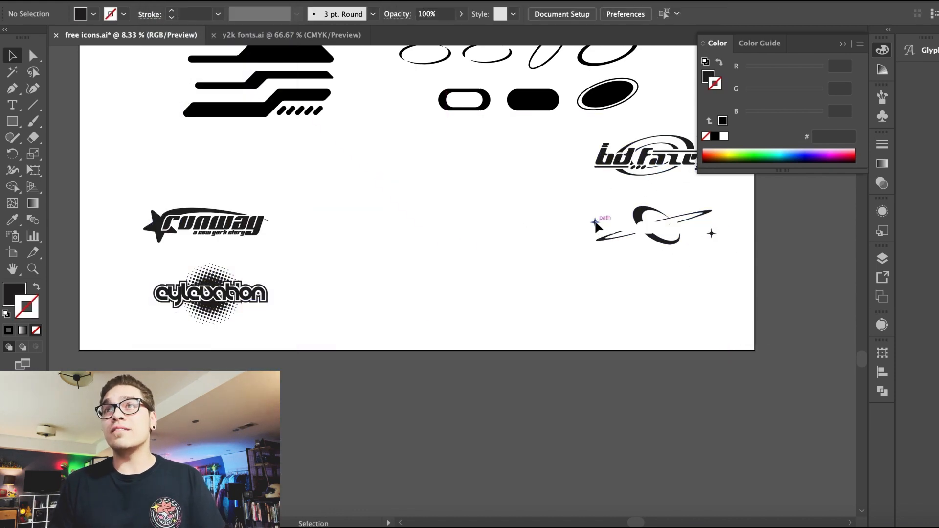
{"action": "key", "text": "Delete"}
{"action": "left_click", "coordinate": [712, 234]}
{"action": "key", "text": "Delete"}
{"action": "left_click", "coordinate": [673, 239]}
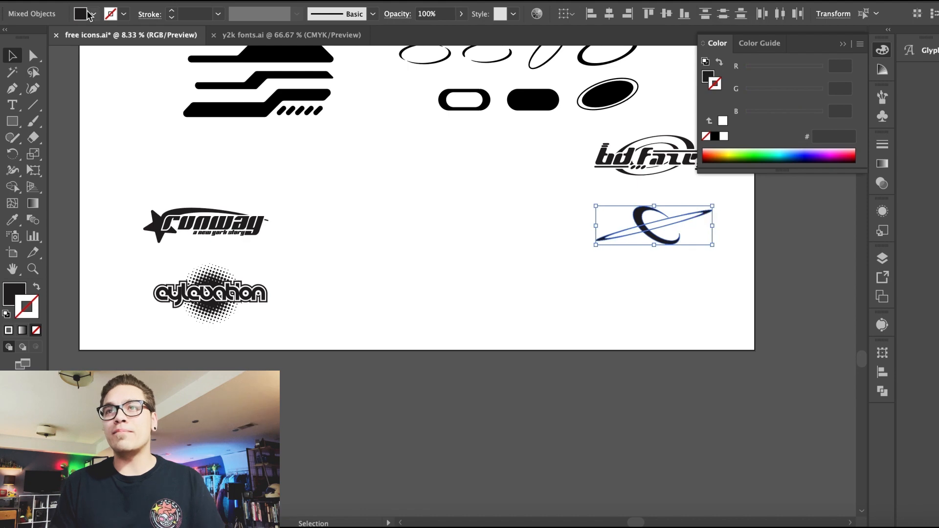
{"action": "left_click", "coordinate": [92, 15]}
{"action": "left_click", "coordinate": [37, 39]}
Step: Delete the runway lettering to isolate the logo's swoosh and star
{"action": "left_click", "coordinate": [581, 306]}
{"action": "scroll", "coordinate": [581, 305], "scroll_direction": "up", "scroll_amount": 5}
{"action": "left_click", "coordinate": [592, 379]}
{"action": "key", "text": "Delete"}
{"action": "key", "text": "ctrl+z"}
{"action": "left_click", "coordinate": [561, 358]}
{"action": "mouse_move", "coordinate": [627, 387]}
{"action": "left_mouse_down"}
{"action": "mouse_move", "coordinate": [560, 384]}
{"action": "mouse_move", "coordinate": [617, 398]}
{"action": "left_mouse_up"}
{"action": "key", "text": "ctrl+z"}
{"action": "key", "text": "ctrl+z"}
{"action": "left_click", "coordinate": [537, 382]}
{"action": "left_click", "coordinate": [447, 409]}
{"action": "scroll", "coordinate": [194, 395], "scroll_direction": "up", "scroll_amount": 1}
{"action": "left_click_drag", "start_coordinate": [194, 394], "coordinate": [377, 429]}
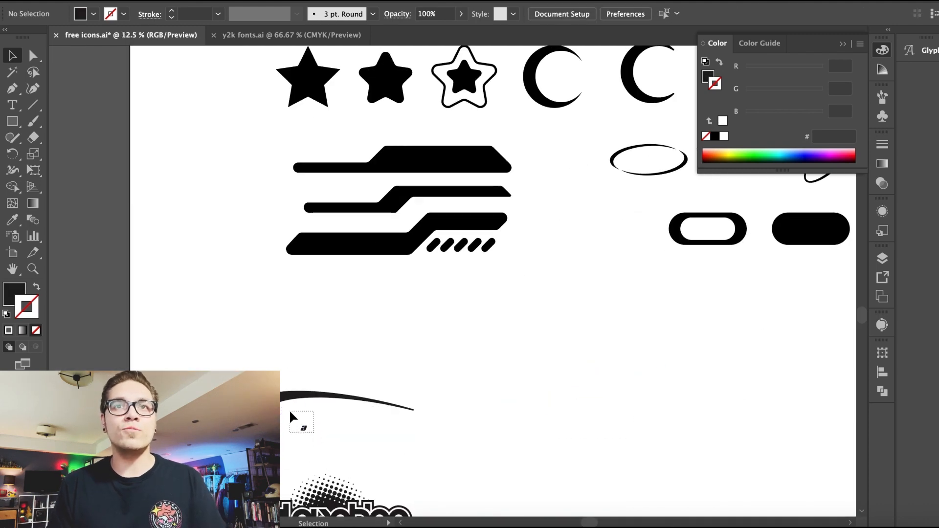
{"action": "left_click_drag", "start_coordinate": [274, 389], "coordinate": [280, 376]}
{"action": "key", "text": "ctrl+z"}
{"action": "left_click", "coordinate": [288, 412]}
{"action": "left_click", "coordinate": [290, 395]}
Step: Fill the isolated swoosh black and separate the star from it
{"action": "left_click", "coordinate": [94, 14]}
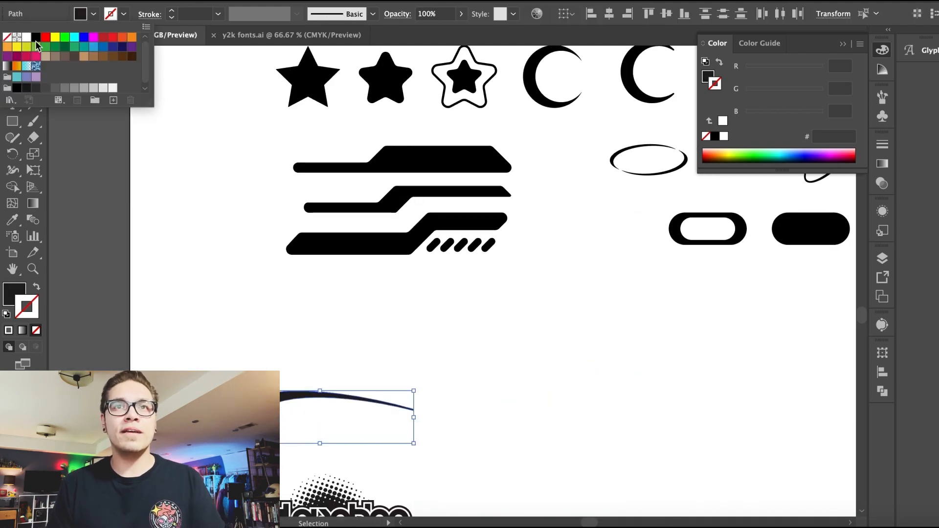
{"action": "left_click", "coordinate": [32, 36]}
{"action": "left_click", "coordinate": [194, 316]}
{"action": "left_click_drag", "start_coordinate": [263, 417], "coordinate": [363, 314]}
{"action": "left_click", "coordinate": [390, 392]}
{"action": "left_click", "coordinate": [360, 370]}
{"action": "left_click_drag", "start_coordinate": [352, 389], "coordinate": [353, 444]}
{"action": "left_click_drag", "start_coordinate": [300, 390], "coordinate": [410, 366]}
Step: Clean up the star with Pathfinder and pair it with a swoosh copy as a shooting star
{"action": "left_click", "coordinate": [350, 0]}
{"action": "left_click", "coordinate": [373, 436]}
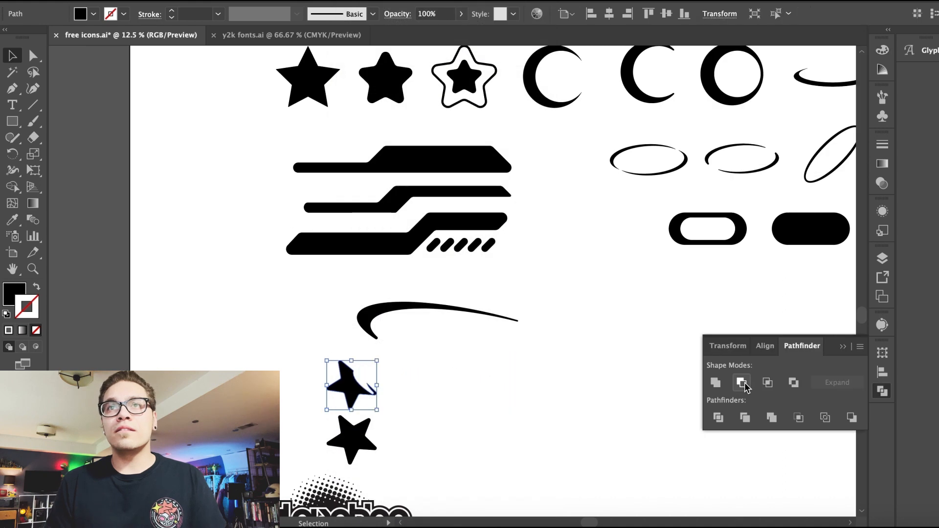
{"action": "left_click", "coordinate": [586, 374]}
{"action": "scroll", "coordinate": [586, 374], "scroll_direction": "right", "scroll_amount": 5}
{"action": "left_click_drag", "start_coordinate": [204, 406], "coordinate": [557, 342]}
{"action": "scroll", "coordinate": [556, 342], "scroll_direction": "right", "scroll_amount": 4}
{"action": "left_click", "coordinate": [421, 443]}
{"action": "scroll", "coordinate": [421, 443], "scroll_direction": "down", "scroll_amount": 3}
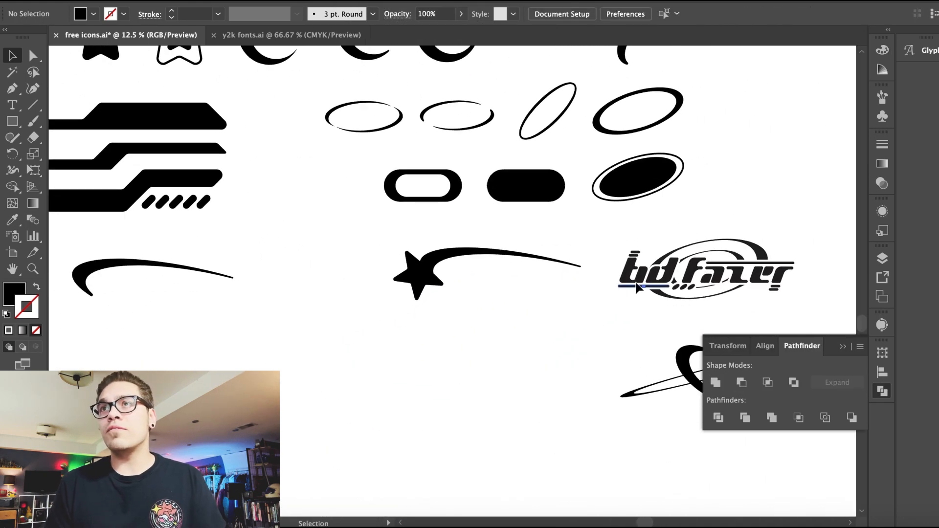
Step: Move the bd fazer double ring out beside the pills row and delete the leftover lettering
{"action": "left_click", "coordinate": [749, 240]}
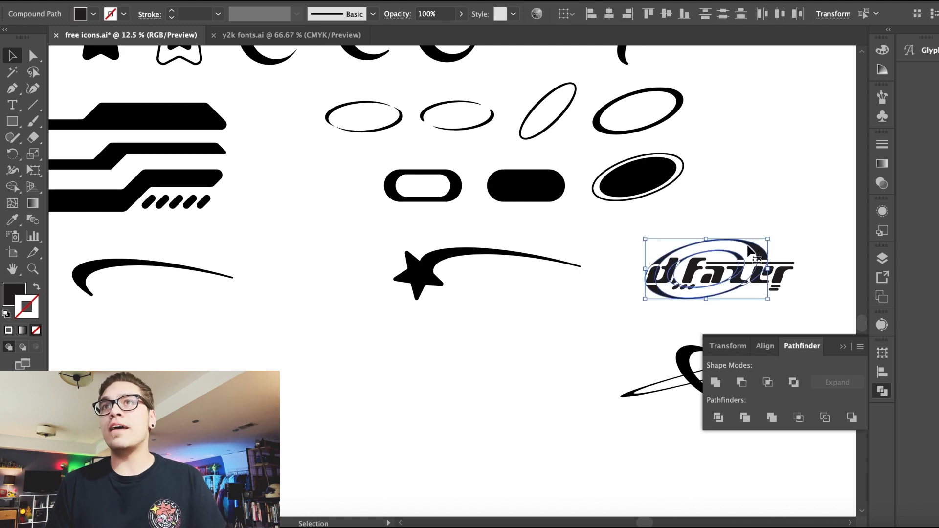
{"action": "left_click_drag", "start_coordinate": [748, 240], "coordinate": [801, 136]}
{"action": "left_click", "coordinate": [628, 292]}
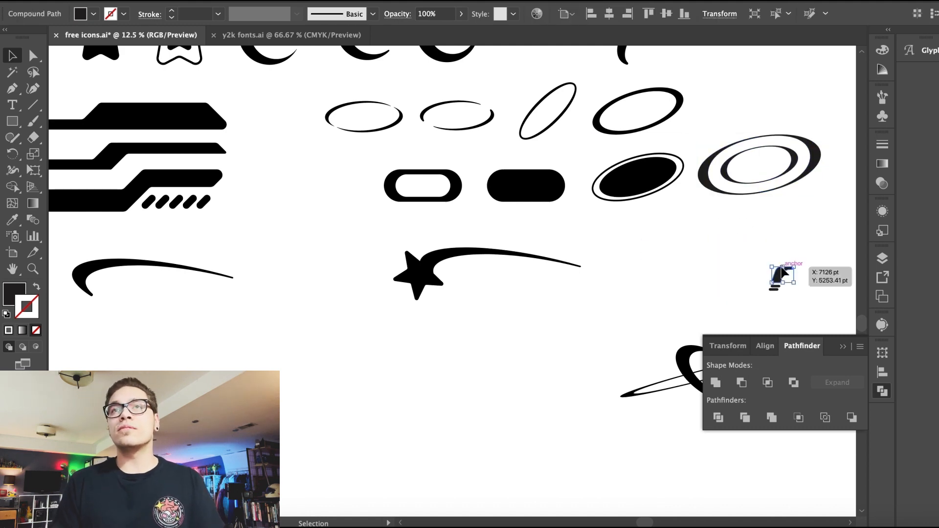
{"action": "left_click", "coordinate": [782, 268]}
{"action": "key", "text": "Delete"}
Step: Isolate the logo's rounded speed bars into a stack of three, deleting the extra pieces
{"action": "key", "text": "super+equal"}
{"action": "scroll", "coordinate": [725, 268], "scroll_direction": "right", "scroll_amount": 6}
{"action": "left_click_drag", "start_coordinate": [641, 213], "coordinate": [574, 252]}
{"action": "key", "text": "Delete"}
{"action": "key", "text": "super+equal"}
{"action": "key", "text": "super+equal"}
{"action": "key", "text": "super+equal"}
{"action": "left_click", "coordinate": [622, 260]}
{"action": "key", "text": "super+equal"}
{"action": "key", "text": "super+equal"}
{"action": "key", "text": "super+equal"}
{"action": "key", "text": "super+equal"}
{"action": "key", "text": "super+equal"}
{"action": "left_click_drag", "start_coordinate": [438, 295], "coordinate": [486, 211]}
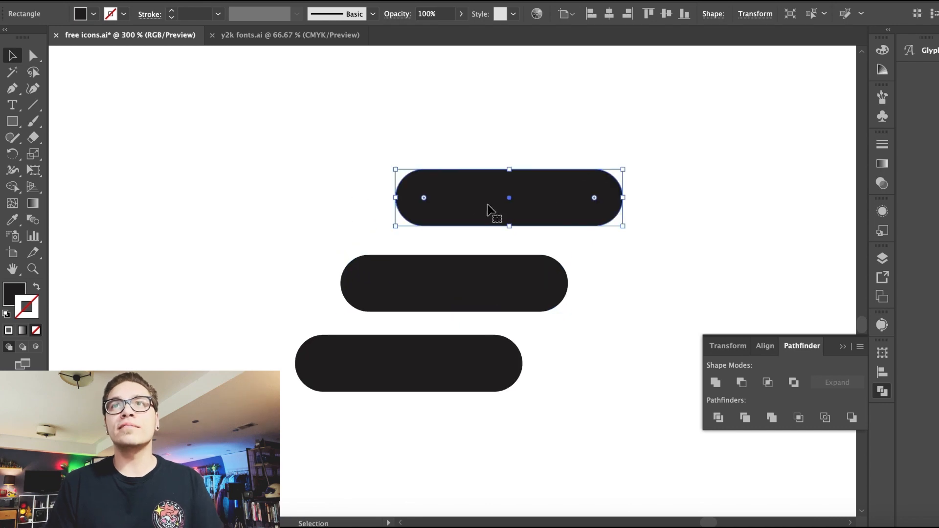
{"action": "key", "text": "super+d"}
{"action": "left_click", "coordinate": [363, 345]}
{"action": "key", "text": "Delete"}
Step: Reposition the bars, delete the remaining leftovers, and fill the three-bar group black
{"action": "left_click_drag", "start_coordinate": [323, 121], "coordinate": [496, 342]}
{"action": "left_click", "coordinate": [376, 429]}
{"action": "left_click", "coordinate": [479, 280]}
{"action": "left_click", "coordinate": [503, 198], "text": "shift"}
{"action": "left_click", "coordinate": [518, 117], "text": "shift"}
{"action": "left_click_drag", "start_coordinate": [518, 118], "coordinate": [221, 168]}
{"action": "left_click", "coordinate": [161, 1]}
{"action": "left_click", "coordinate": [504, 213]}
{"action": "left_click_drag", "start_coordinate": [504, 213], "coordinate": [403, 428]}
{"action": "key", "text": "Delete"}
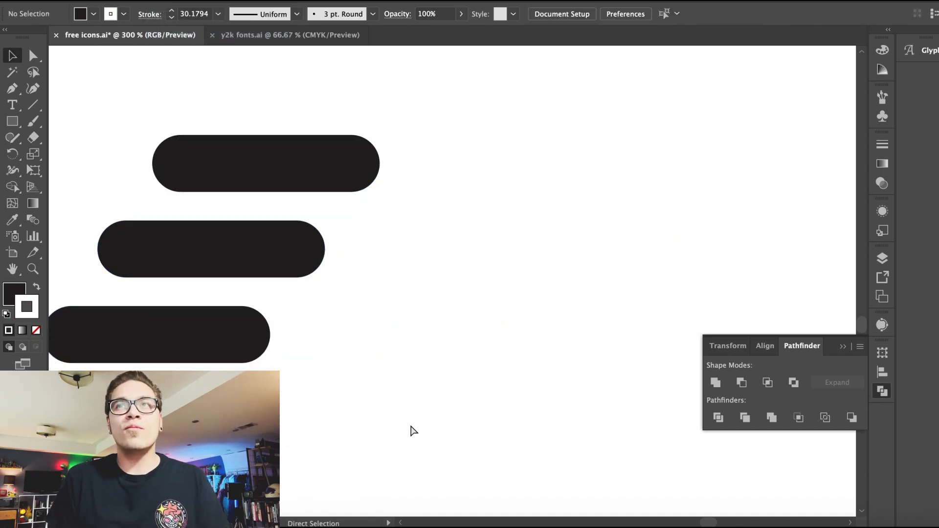
{"action": "key", "text": "super+minus"}
{"action": "key", "text": "super+minus"}
{"action": "key", "text": "super+minus"}
{"action": "key", "text": "super+minus"}
{"action": "key", "text": "super+minus"}
{"action": "left_click", "coordinate": [413, 274]}
{"action": "left_click", "coordinate": [94, 13]}
{"action": "left_click", "coordinate": [31, 36]}
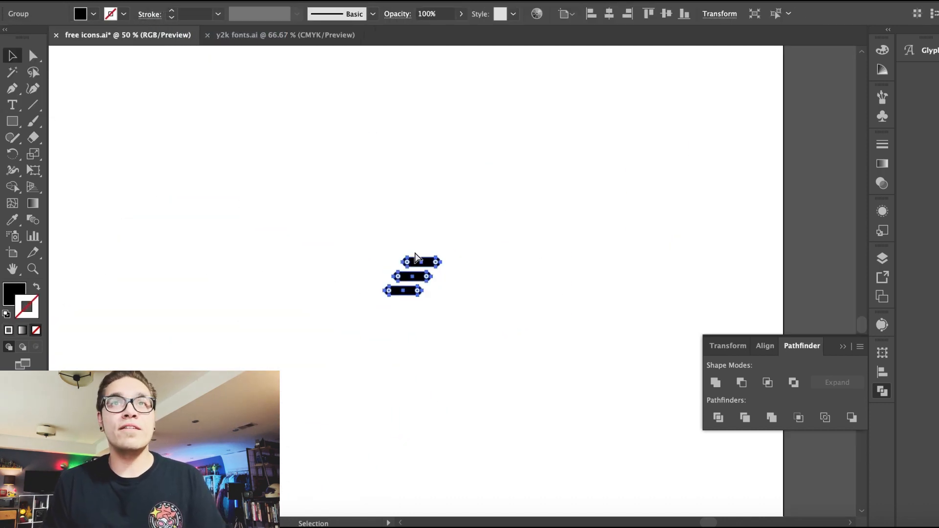
Step: Move the stacked three-bar group next to the ringed planet
{"action": "key", "text": "super+minus"}
{"action": "key", "text": "super+minus"}
{"action": "key", "text": "super+minus"}
{"action": "left_click", "coordinate": [383, 246]}
{"action": "scroll", "coordinate": [385, 248], "scroll_direction": "left", "scroll_amount": 4}
{"action": "left_click", "coordinate": [587, 283]}
{"action": "left_click_drag", "start_coordinate": [571, 275], "coordinate": [533, 246]}
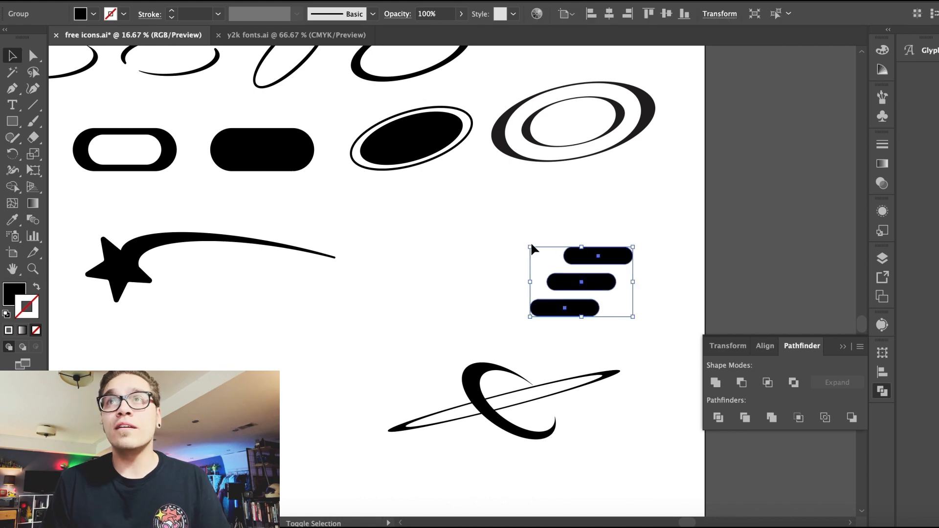
Step: Select another leftover logo piece and fill it black
{"action": "left_click", "coordinate": [466, 253]}
{"action": "scroll", "coordinate": [466, 253], "scroll_direction": "left", "scroll_amount": 6}
{"action": "key", "text": "super+minus"}
{"action": "key", "text": "super+minus"}
{"action": "scroll", "coordinate": [392, 309], "scroll_direction": "up", "scroll_amount": 4}
{"action": "left_click_drag", "start_coordinate": [203, 394], "coordinate": [296, 422]}
{"action": "left_click", "coordinate": [646, 338]}
{"action": "left_click", "coordinate": [93, 14]}
{"action": "left_click", "coordinate": [38, 37]}
Step: Arrange the swoosh, shooting star, double ring and slanted dots into the icon grid rows
{"action": "left_click", "coordinate": [700, 216]}
{"action": "left_click", "coordinate": [842, 347]}
{"action": "left_click", "coordinate": [749, 272]}
{"action": "key", "text": "super+plus"}
{"action": "scroll", "coordinate": [750, 272], "scroll_direction": "down", "scroll_amount": 3}
{"action": "left_click", "coordinate": [752, 266]}
{"action": "left_click_drag", "start_coordinate": [776, 236], "coordinate": [775, 175]}
{"action": "left_click_drag", "start_coordinate": [840, 161], "coordinate": [798, 197]}
{"action": "left_click", "coordinate": [718, 424]}
{"action": "left_click_drag", "start_coordinate": [433, 380], "coordinate": [331, 351]}
{"action": "scroll", "coordinate": [329, 335], "scroll_direction": "up", "scroll_amount": 3}
{"action": "left_click_drag", "start_coordinate": [685, 54], "coordinate": [797, 156]}
{"action": "left_click", "coordinate": [587, 377]}
{"action": "left_click_drag", "start_coordinate": [338, 398], "coordinate": [646, 87]}
{"action": "left_click_drag", "start_coordinate": [501, 83], "coordinate": [362, 345]}
{"action": "left_click_drag", "start_coordinate": [286, 462], "coordinate": [499, 73]}
{"action": "left_click", "coordinate": [419, 297]}
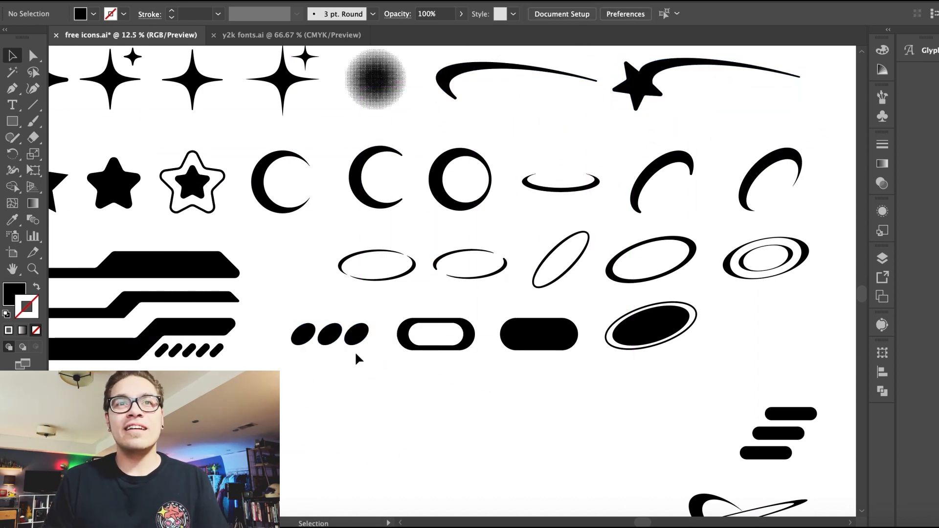
Step: Move the loose star aside and delete an unused logo piece
{"action": "key", "text": "ctrl+minus"}
{"action": "left_click_drag", "start_coordinate": [313, 427], "coordinate": [254, 428]}
{"action": "left_click", "coordinate": [94, 14]}
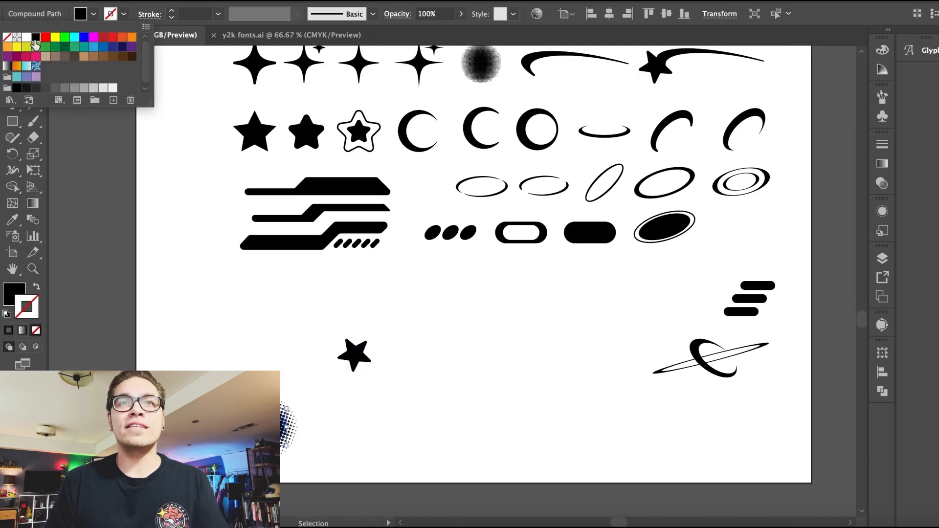
{"action": "left_click", "coordinate": [209, 360]}
{"action": "scroll", "coordinate": [210, 360], "scroll_direction": "up", "scroll_amount": 5}
{"action": "left_click", "coordinate": [477, 131]}
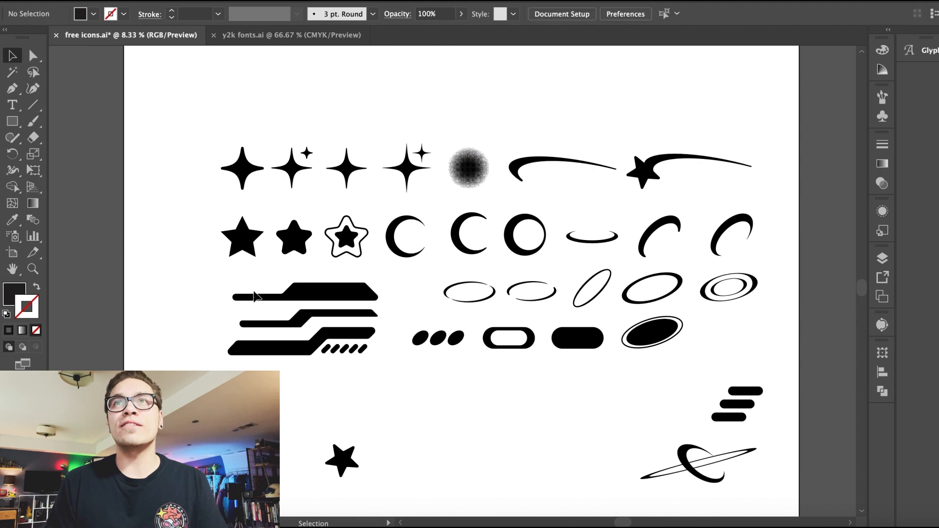
{"action": "key", "text": "Delete"}
Step: Move the logo's large halftone circle above the icon grid
{"action": "scroll", "coordinate": [260, 343], "scroll_direction": "down", "scroll_amount": 4}
{"action": "left_click_drag", "start_coordinate": [286, 475], "coordinate": [447, 109]}
{"action": "left_click", "coordinate": [154, 1]}
{"action": "left_click", "coordinate": [175, 34]}
{"action": "scroll", "coordinate": [541, 398], "scroll_direction": "up", "scroll_amount": 4}
{"action": "key", "text": "super+equal"}
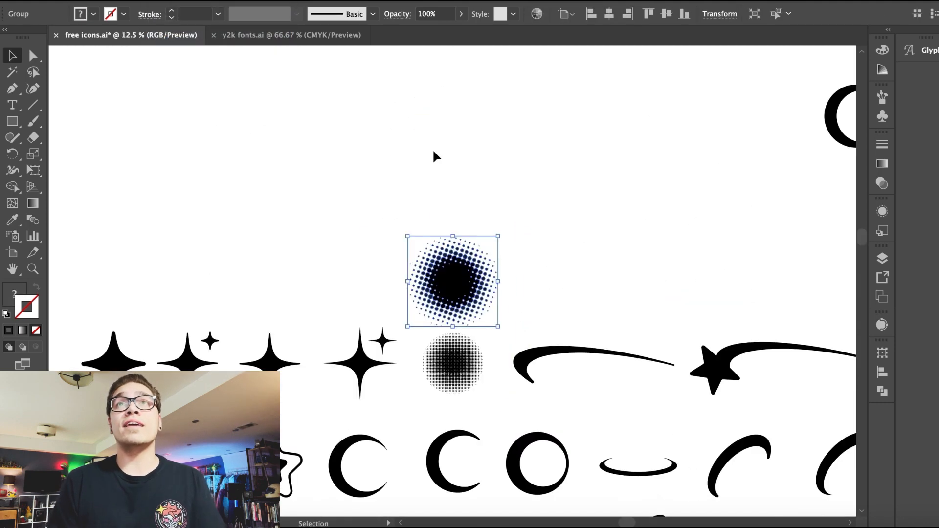
{"action": "left_click", "coordinate": [433, 148]}
{"action": "scroll", "coordinate": [432, 148], "scroll_direction": "down", "scroll_amount": 5}
{"action": "scroll", "coordinate": [504, 218], "scroll_direction": "down", "scroll_amount": 1}
{"action": "scroll", "coordinate": [504, 218], "scroll_direction": "up", "scroll_amount": 2}
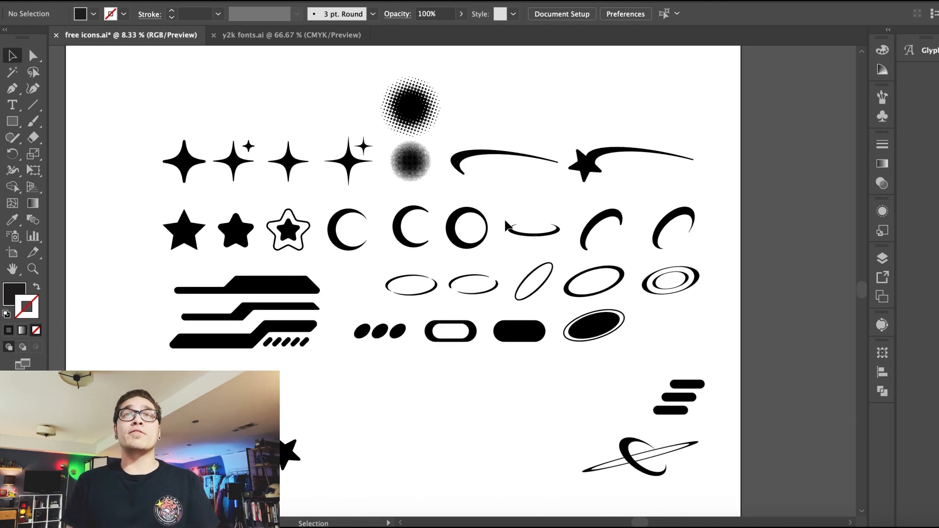
Step: Paste a copy of the black ellipse over the ringed planet and resize it to cover the planet body
{"action": "left_click", "coordinate": [593, 340]}
{"action": "key", "text": "ctrl+c"}
{"action": "key", "text": "ctrl+v"}
{"action": "left_click_drag", "start_coordinate": [458, 293], "coordinate": [629, 436]}
{"action": "key", "text": "ctrl+equal"}
{"action": "key", "text": "ctrl+equal"}
{"action": "key", "text": "ctrl+equal"}
{"action": "key", "text": "ctrl+equal"}
{"action": "key", "text": "ctrl+equal"}
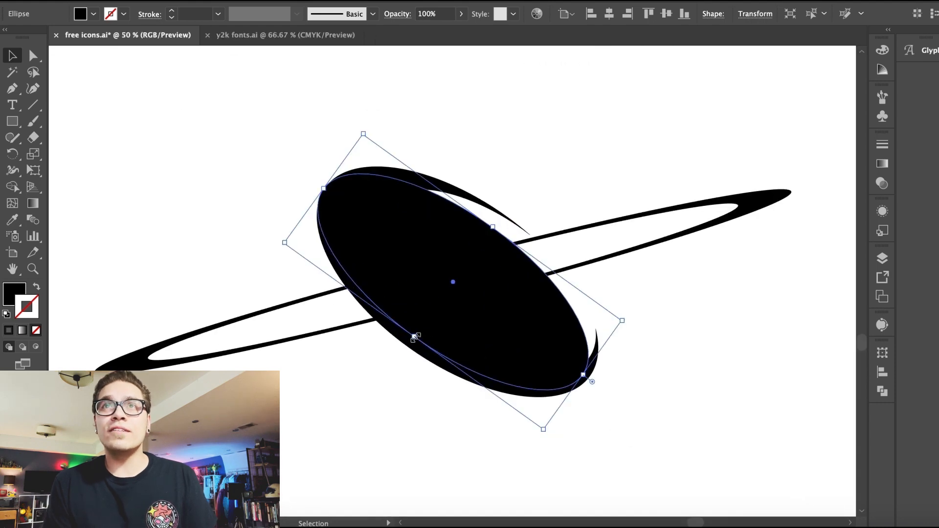
{"action": "left_click_drag", "start_coordinate": [415, 341], "coordinate": [434, 327]}
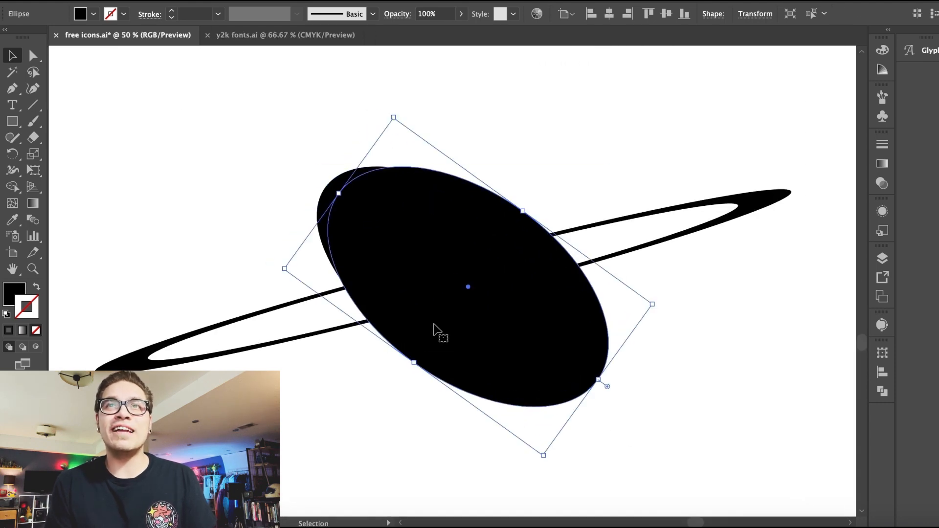
Step: Move the black ellipse copy off the planet to below it
{"action": "left_click", "coordinate": [190, 364], "text": "shift"}
{"action": "key", "text": "ctrl+minus"}
{"action": "key", "text": "ctrl+minus"}
{"action": "key", "text": "ctrl+minus"}
{"action": "left_click_drag", "start_coordinate": [444, 268], "coordinate": [304, 375]}
{"action": "left_click", "coordinate": [335, 260]}
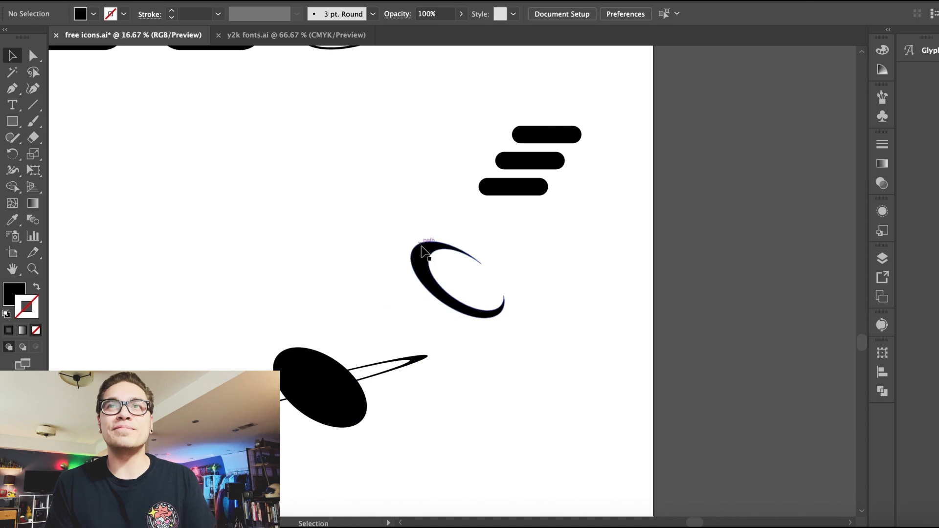
Step: Undo the last three changes to bring back the ring over the planet
{"action": "key", "text": "ctrl+z"}
{"action": "key", "text": "ctrl+z"}
{"action": "key", "text": "ctrl+z"}
{"action": "key", "text": "ctrl+z"}
{"action": "key", "text": "ctrl+z"}
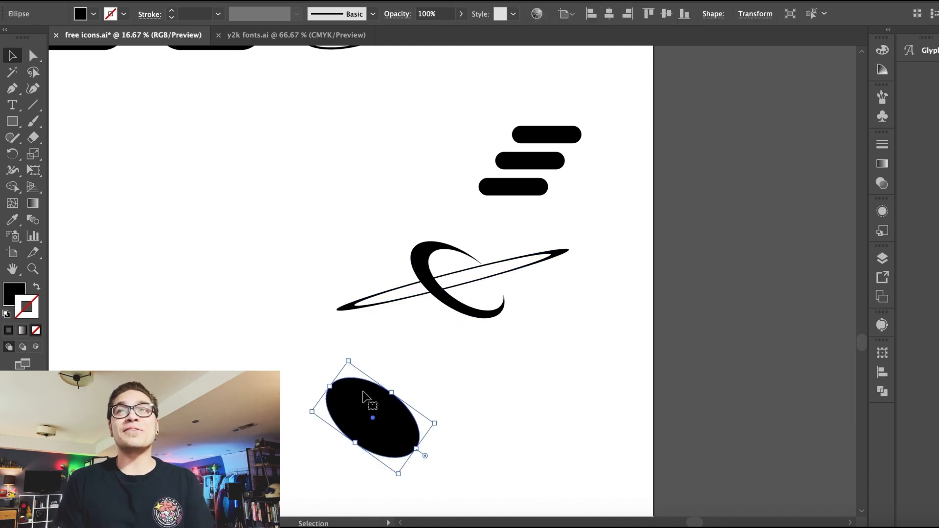
{"action": "left_click", "coordinate": [610, 14]}
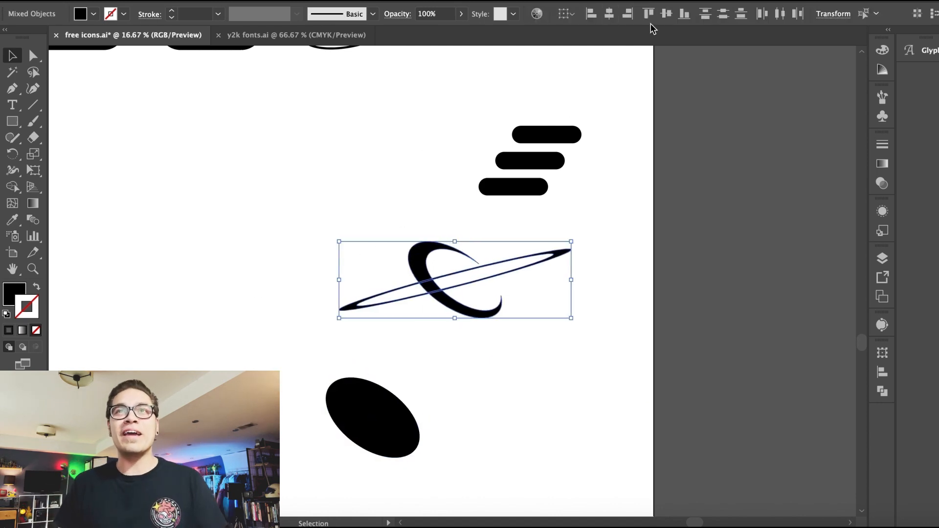
Step: Nudge the planet's crescent body up three steps
{"action": "left_click", "coordinate": [404, 224]}
{"action": "left_click", "coordinate": [411, 255]}
{"action": "key", "text": "Up"}
{"action": "key", "text": "Up"}
{"action": "key", "text": "Up"}
{"action": "key", "text": "Up"}
{"action": "key", "text": "Up"}
{"action": "key", "text": "Up"}
{"action": "key", "text": "Up"}
{"action": "key", "text": "Up"}
{"action": "left_click", "coordinate": [346, 229]}
{"action": "key", "text": "ctrl+minus"}
{"action": "key", "text": "ctrl+minus"}
{"action": "scroll", "coordinate": [333, 248], "scroll_direction": "up", "scroll_amount": 5}
{"action": "scroll", "coordinate": [333, 247], "scroll_direction": "down", "scroll_amount": 3}
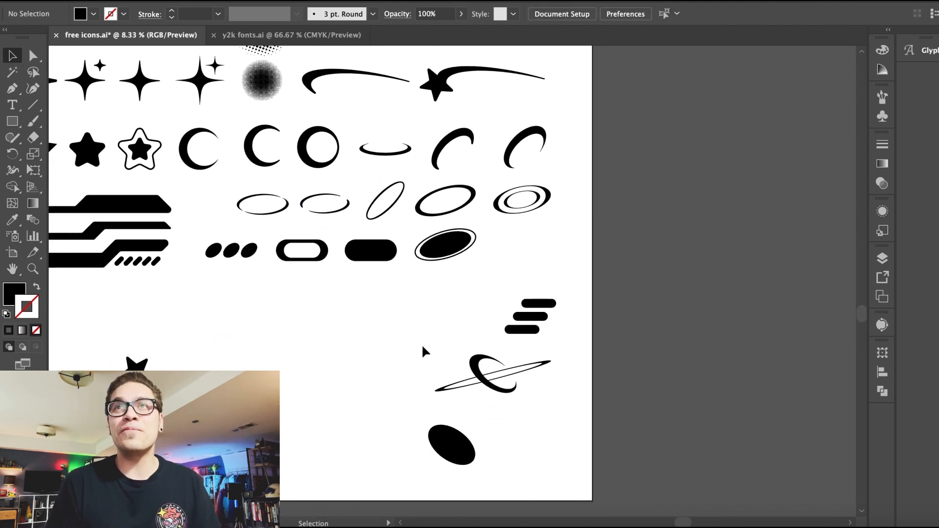
Step: Delete the small stacked three-bar icon
{"action": "left_click_drag", "start_coordinate": [511, 287], "coordinate": [538, 337]}
{"action": "key", "text": "Delete"}
Step: Move the black ellipse into the pills row beside the ringed ellipse
{"action": "left_click_drag", "start_coordinate": [448, 440], "coordinate": [546, 178]}
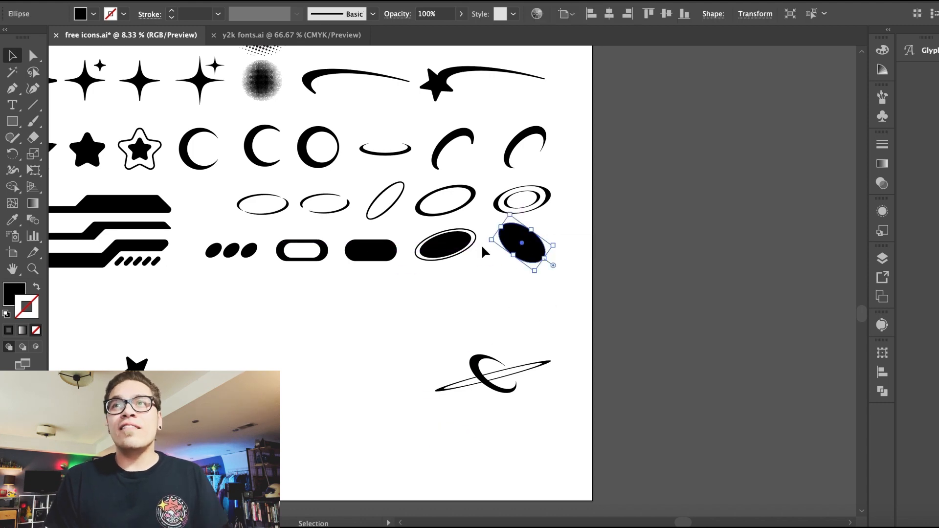
{"action": "left_click", "coordinate": [491, 294]}
Step: Move the ringed planet up to sit beneath the icon grid
{"action": "scroll", "coordinate": [487, 303], "scroll_direction": "left", "scroll_amount": 4}
{"action": "scroll", "coordinate": [487, 304], "scroll_direction": "up", "scroll_amount": 3}
{"action": "left_click_drag", "start_coordinate": [556, 409], "coordinate": [404, 339]}
{"action": "key", "text": "super+shift+a"}
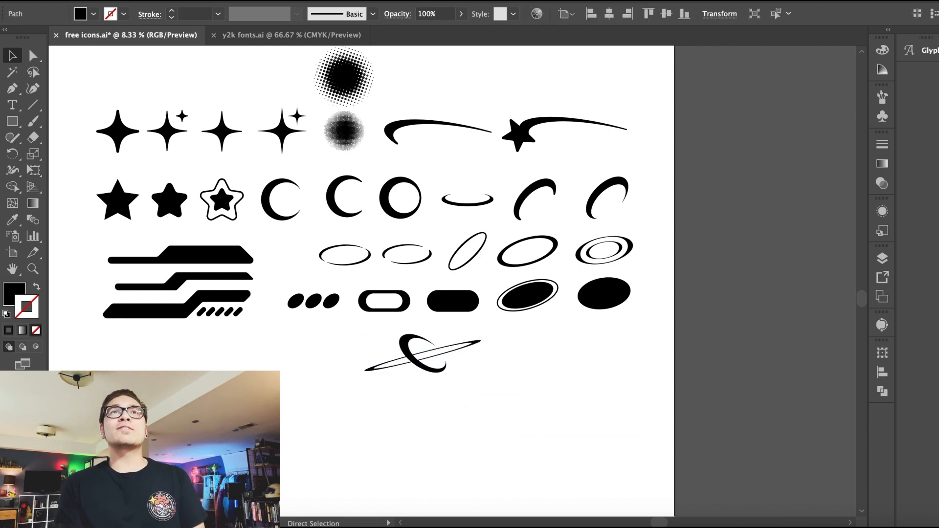
Step: Move the loose rounded star up to just below the stepped bars icon
{"action": "key", "text": "super+equal"}
{"action": "key", "text": "super+equal"}
{"action": "key", "text": "super+equal"}
{"action": "key", "text": "super+equal"}
{"action": "scroll", "coordinate": [397, 468], "scroll_direction": "up", "scroll_amount": 6}
{"action": "scroll", "coordinate": [398, 467], "scroll_direction": "right", "scroll_amount": 2}
{"action": "left_click_drag", "start_coordinate": [397, 469], "coordinate": [225, 115]}
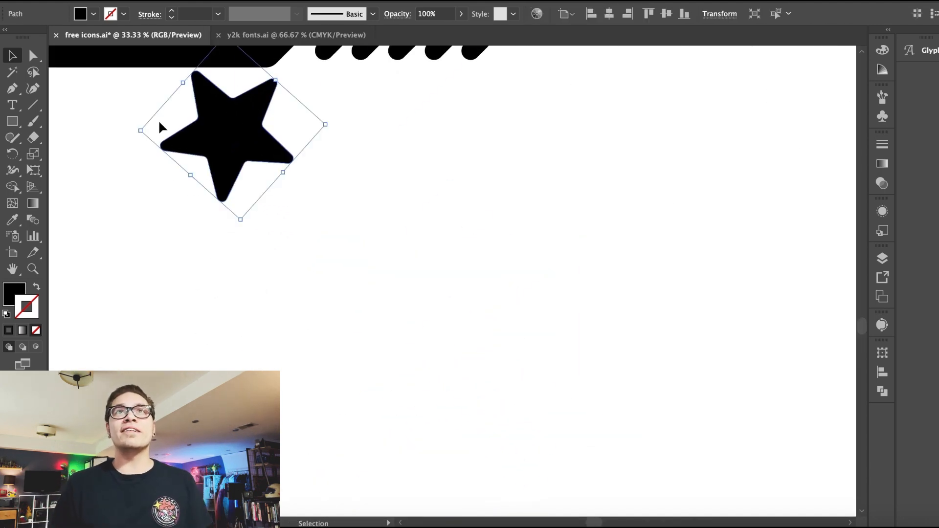
{"action": "left_click_drag", "start_coordinate": [137, 133], "coordinate": [137, 145]}
{"action": "left_click", "coordinate": [135, 193]}
{"action": "scroll", "coordinate": [135, 193], "scroll_direction": "up", "scroll_amount": 5}
{"action": "scroll", "coordinate": [135, 193], "scroll_direction": "left", "scroll_amount": 5}
{"action": "left_click_drag", "start_coordinate": [340, 237], "coordinate": [325, 231]}
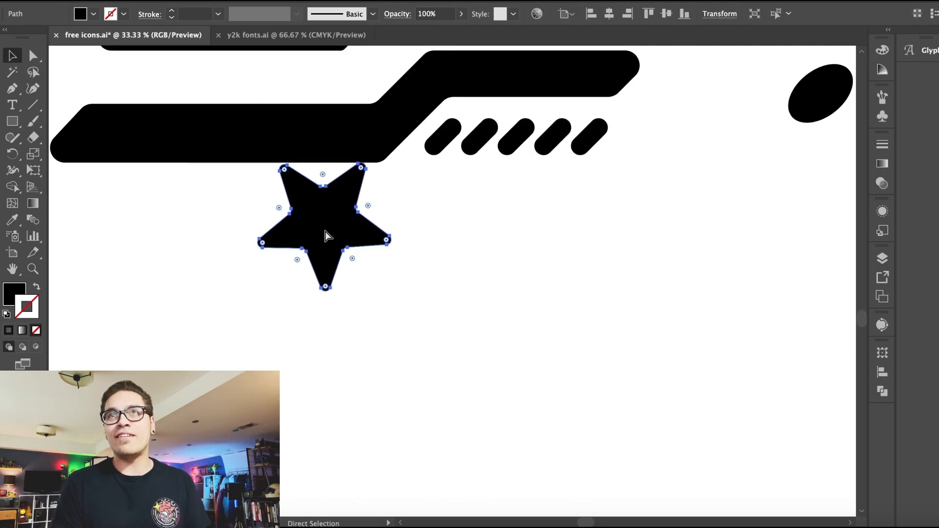
{"action": "key", "text": "super+equal"}
{"action": "key", "text": "super+equal"}
{"action": "key", "text": "super+equal"}
{"action": "left_click_drag", "start_coordinate": [181, 293], "coordinate": [183, 285]}
{"action": "key", "text": "super+shift+a"}
Step: Place the loose rounded star at the start of the stars row
{"action": "left_click", "coordinate": [479, 249]}
{"action": "left_click", "coordinate": [294, 188]}
{"action": "key", "text": "super+minus"}
{"action": "key", "text": "super+minus"}
{"action": "key", "text": "super+minus"}
{"action": "key", "text": "super+minus"}
{"action": "left_click", "coordinate": [468, 284]}
{"action": "left_click_drag", "start_coordinate": [383, 285], "coordinate": [629, 308]}
{"action": "left_click", "coordinate": [372, 416]}
{"action": "key", "text": "super+minus"}
{"action": "key", "text": "super+minus"}
{"action": "key", "text": "super+minus"}
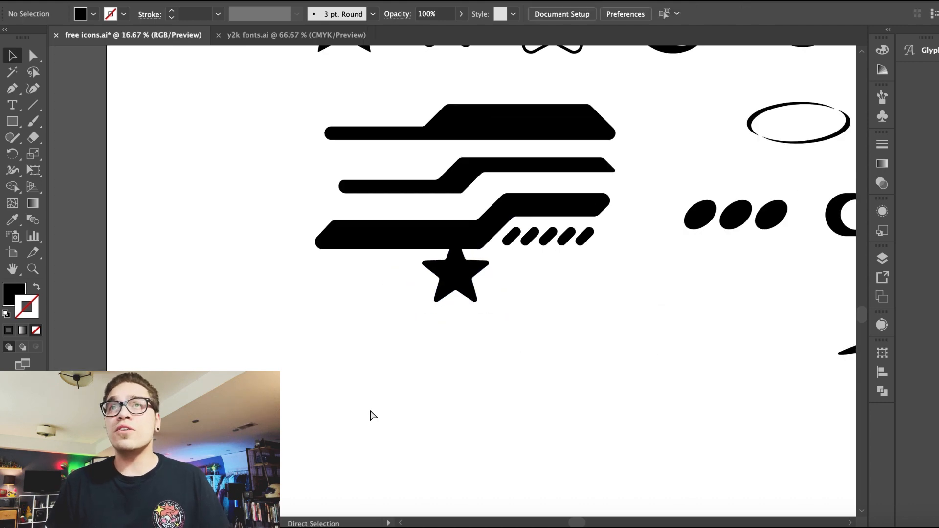
{"action": "left_click_drag", "start_coordinate": [362, 238], "coordinate": [302, 212]}
{"action": "left_click", "coordinate": [302, 227]}
{"action": "key", "text": "super+plus"}
{"action": "left_click", "coordinate": [361, 131]}
{"action": "key", "text": "super+minus"}
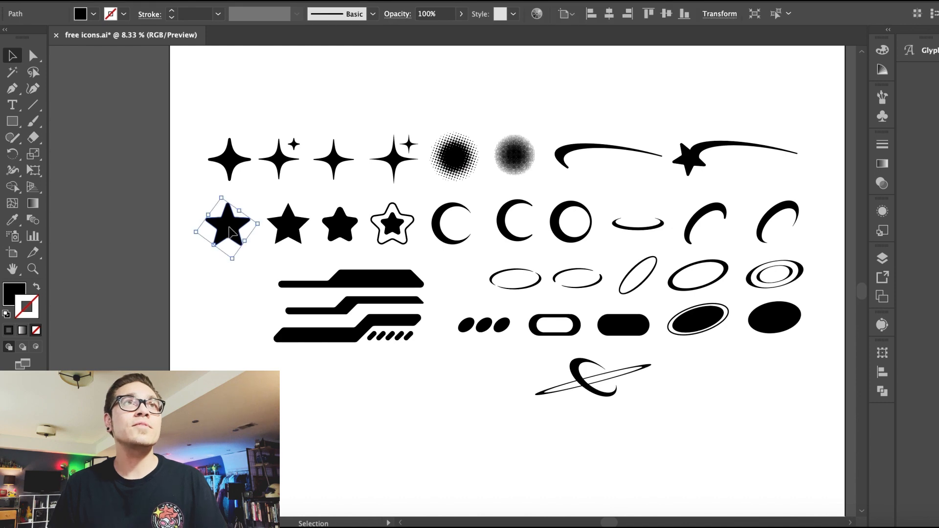
Step: Duplicate the rounded star into a new row below and set its fill to white
{"action": "left_click_drag", "start_coordinate": [231, 232], "coordinate": [229, 285]}
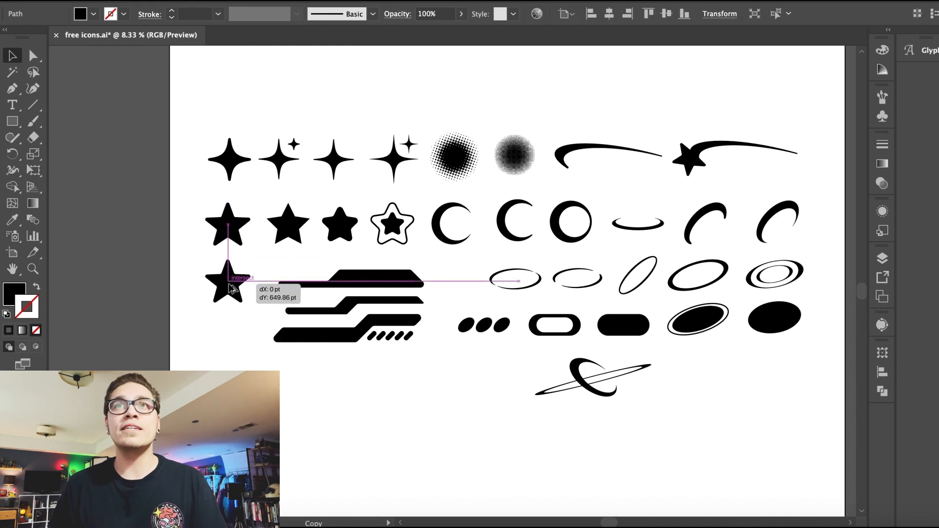
{"action": "key", "text": "super+plus"}
{"action": "key", "text": "super+plus"}
{"action": "key", "text": "super+plus"}
{"action": "left_click", "coordinate": [93, 14]}
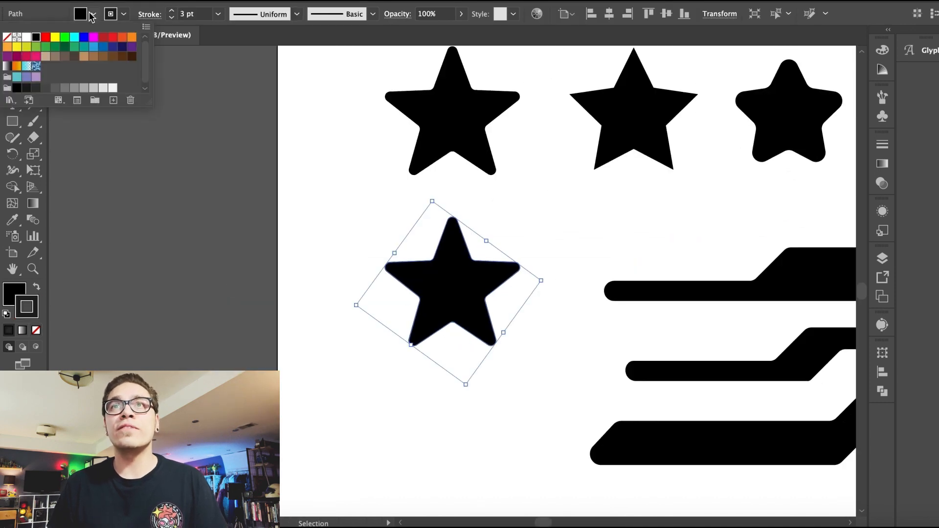
{"action": "left_click", "coordinate": [15, 42]}
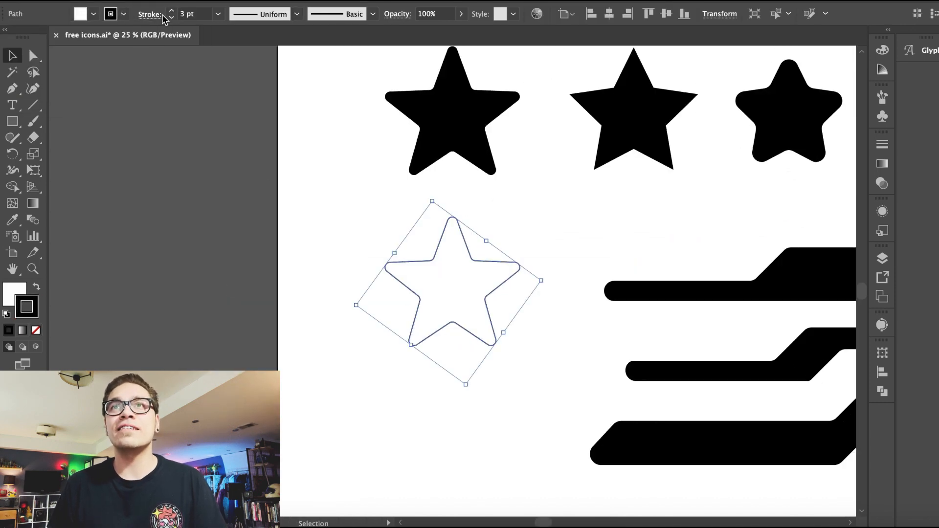
Step: Paste a black star into the outlined star copy and scale it to sit centered inside
{"action": "key", "text": "super+v"}
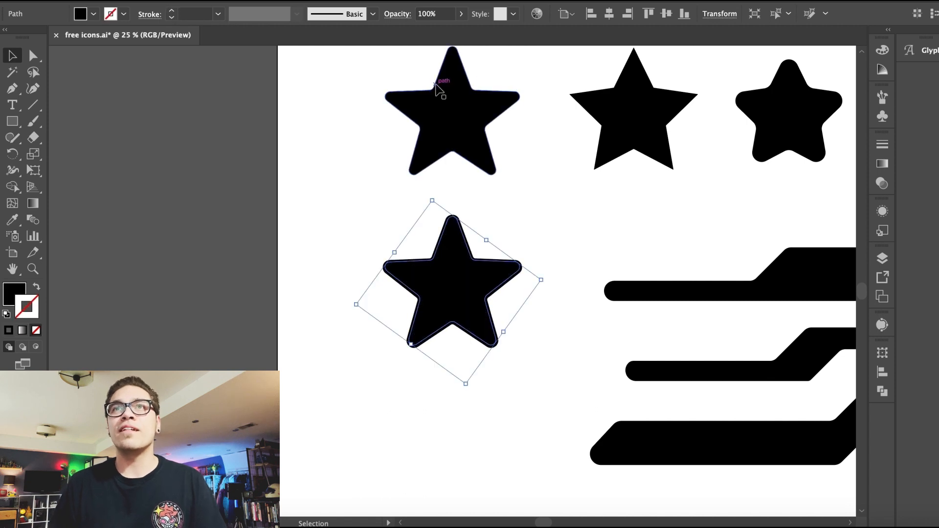
{"action": "left_click_drag", "start_coordinate": [434, 203], "coordinate": [442, 241]}
{"action": "left_click_drag", "start_coordinate": [367, 239], "coordinate": [445, 294]}
{"action": "key", "text": "super+equal"}
{"action": "key", "text": "a"}
{"action": "left_click_drag", "start_coordinate": [380, 274], "coordinate": [385, 277]}
{"action": "left_click", "coordinate": [337, 313]}
{"action": "left_click_drag", "start_coordinate": [456, 305], "coordinate": [456, 300]}
{"action": "left_click_drag", "start_coordinate": [272, 299], "coordinate": [493, 397]}
{"action": "left_click", "coordinate": [169, 1]}
{"action": "left_click", "coordinate": [182, 36]}
{"action": "left_click", "coordinate": [325, 190]}
{"action": "key", "text": "super+minus"}
{"action": "key", "text": "super+minus"}
{"action": "key", "text": "super+minus"}
{"action": "key", "text": "super+minus"}
{"action": "key", "text": "super+minus"}
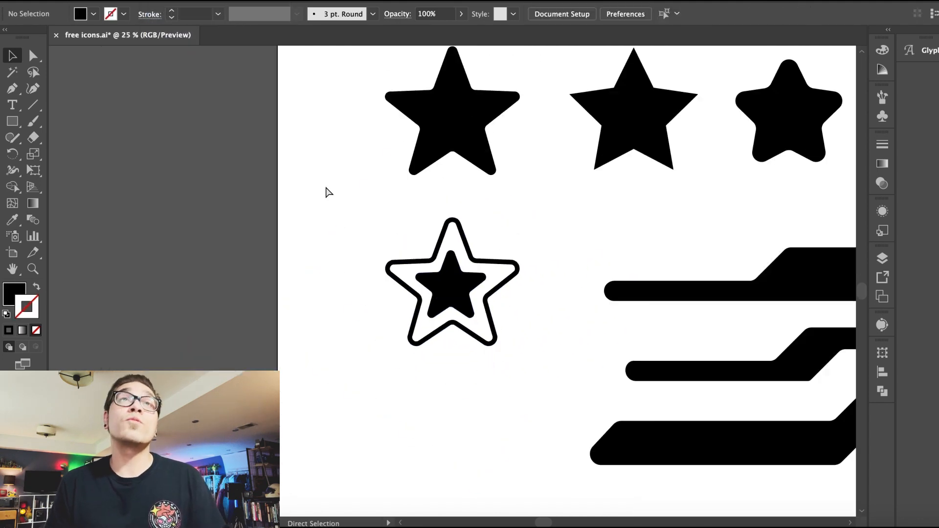
Step: Give the new outlined star a 17 pt stroke matching the existing outlined star icon
{"action": "scroll", "coordinate": [326, 189], "scroll_direction": "right", "scroll_amount": 5}
{"action": "left_click", "coordinate": [447, 243]}
{"action": "key", "text": "super+equal"}
{"action": "key", "text": "super+equal"}
{"action": "key", "text": "super+equal"}
{"action": "key", "text": "shift+super+a"}
{"action": "left_click", "coordinate": [446, 222]}
{"action": "left_click", "coordinate": [290, 149]}
{"action": "scroll", "coordinate": [290, 149], "scroll_direction": "left", "scroll_amount": 5}
{"action": "scroll", "coordinate": [291, 149], "scroll_direction": "down", "scroll_amount": 1}
{"action": "left_click", "coordinate": [195, 338]}
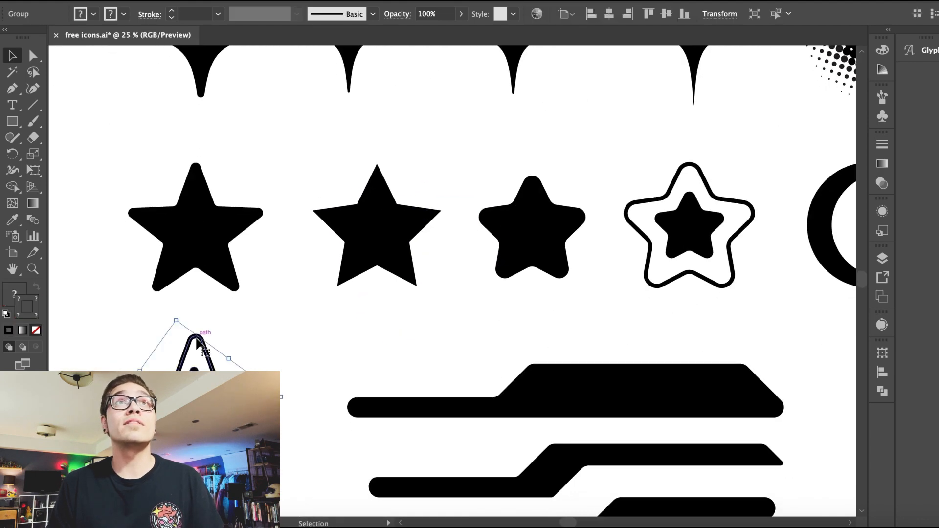
{"action": "double_click", "coordinate": [204, 346]}
{"action": "left_click", "coordinate": [204, 346]}
{"action": "double_click", "coordinate": [592, 305]}
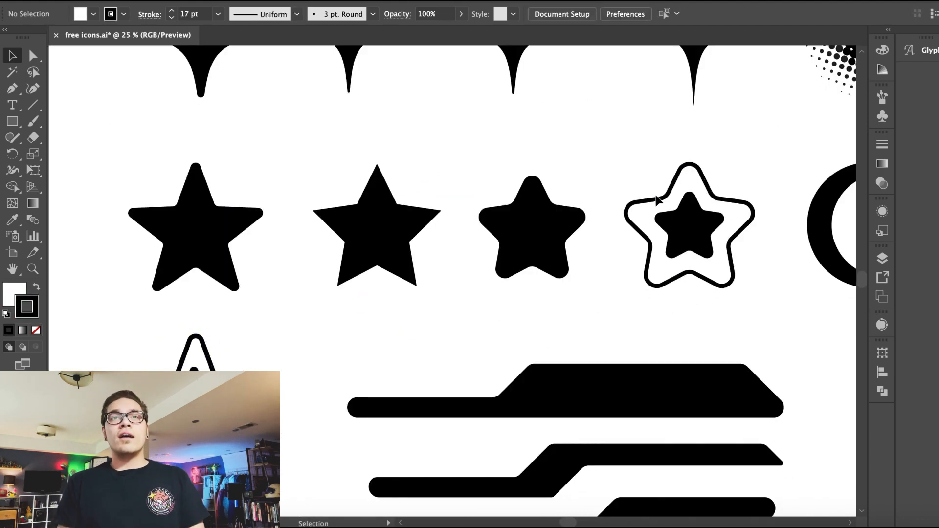
{"action": "left_click", "coordinate": [664, 202]}
{"action": "left_click", "coordinate": [110, 114]}
{"action": "key", "text": "super+minus"}
{"action": "key", "text": "super+minus"}
{"action": "key", "text": "super+minus"}
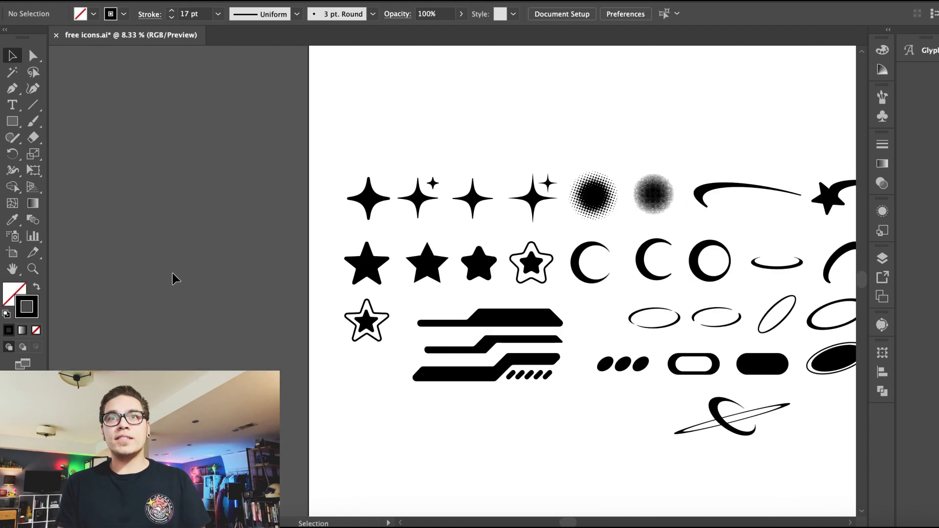
{"action": "key", "text": "super+equal"}
{"action": "key", "text": "super+equal"}
{"action": "key", "text": "super+minus"}
{"action": "key", "text": "super+minus"}
{"action": "scroll", "coordinate": [205, 316], "scroll_direction": "left", "scroll_amount": 4}
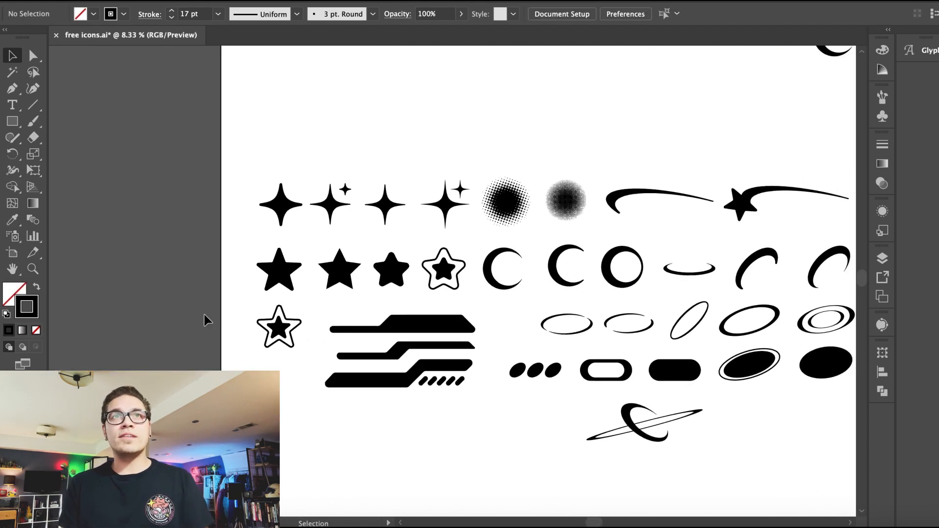
{"action": "scroll", "coordinate": [428, 393], "scroll_direction": "right", "scroll_amount": 4}
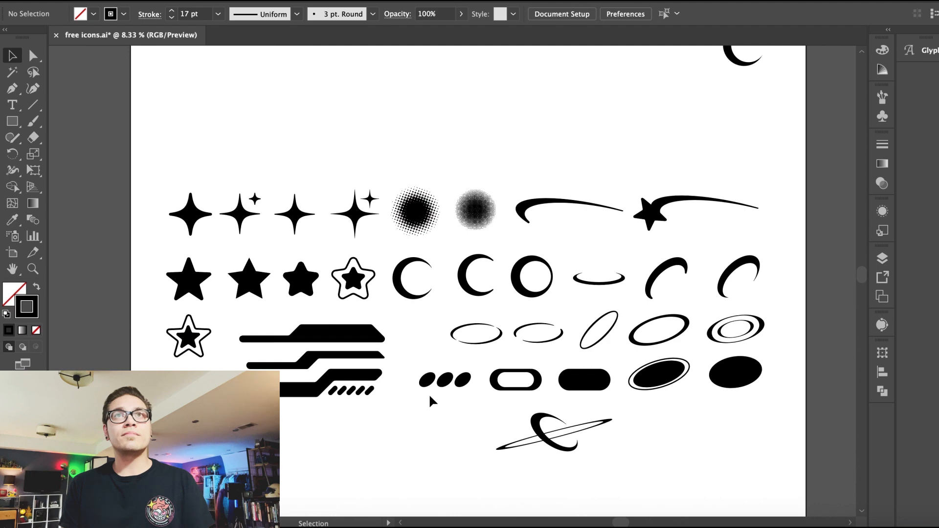
Step: Draw a closed stepped, slanted bar shape with the Pen tool above the sparkles row
{"action": "left_click", "coordinate": [255, 112]}
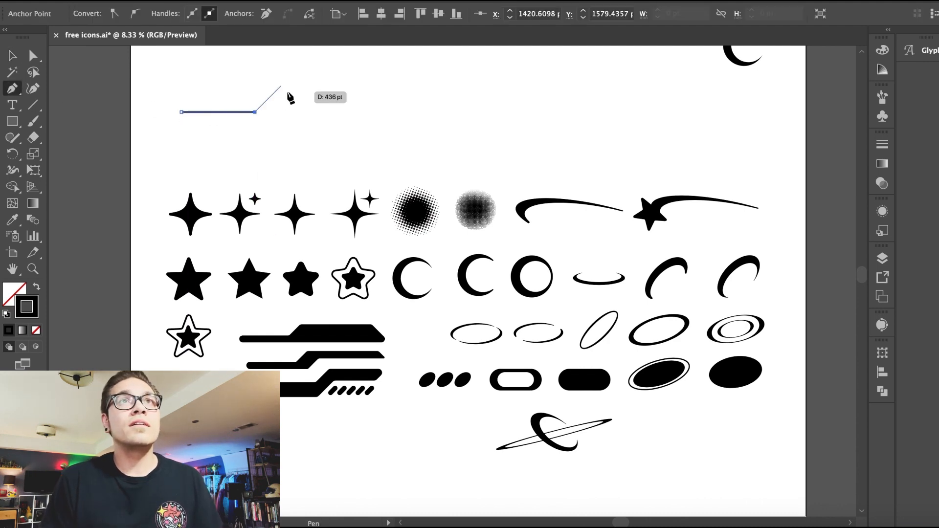
{"action": "left_click", "coordinate": [365, 75]}
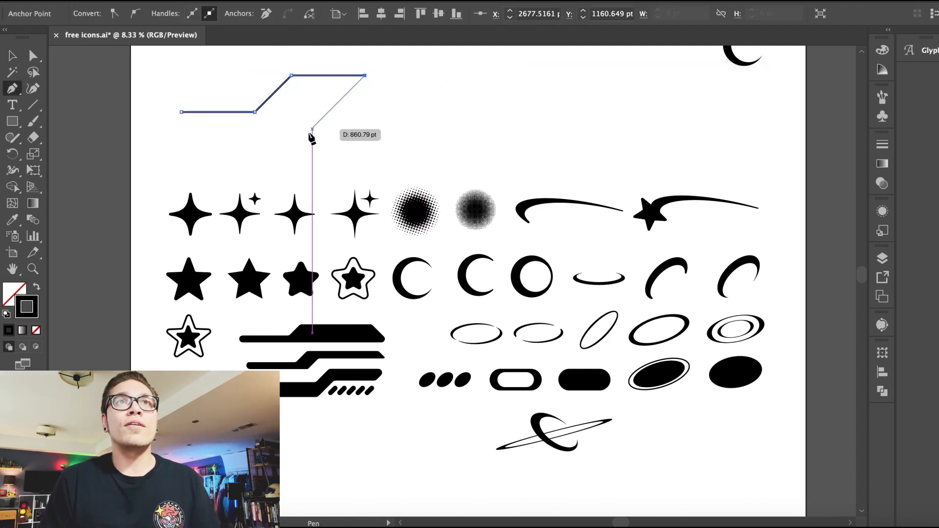
{"action": "left_click", "coordinate": [137, 212]}
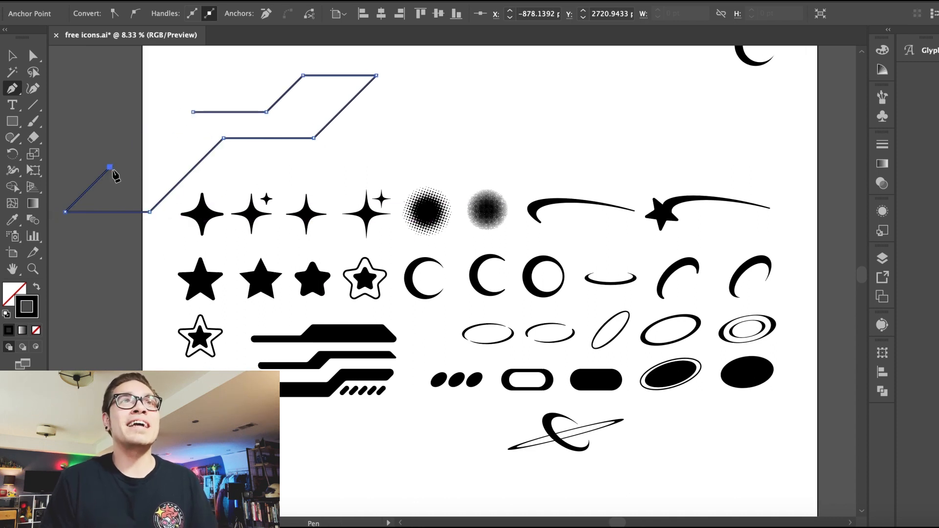
{"action": "left_click", "coordinate": [64, 105]}
{"action": "left_click", "coordinate": [87, 99]}
{"action": "key", "text": "super+z"}
{"action": "key", "text": "super+z"}
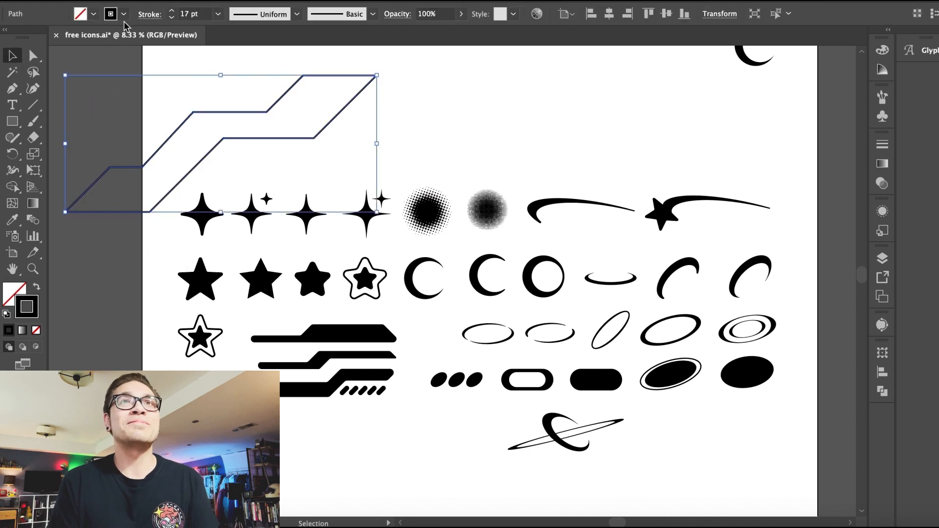
Step: Fill the stepped bar shape black and round its corners
{"action": "left_click", "coordinate": [93, 13]}
{"action": "left_click", "coordinate": [29, 42]}
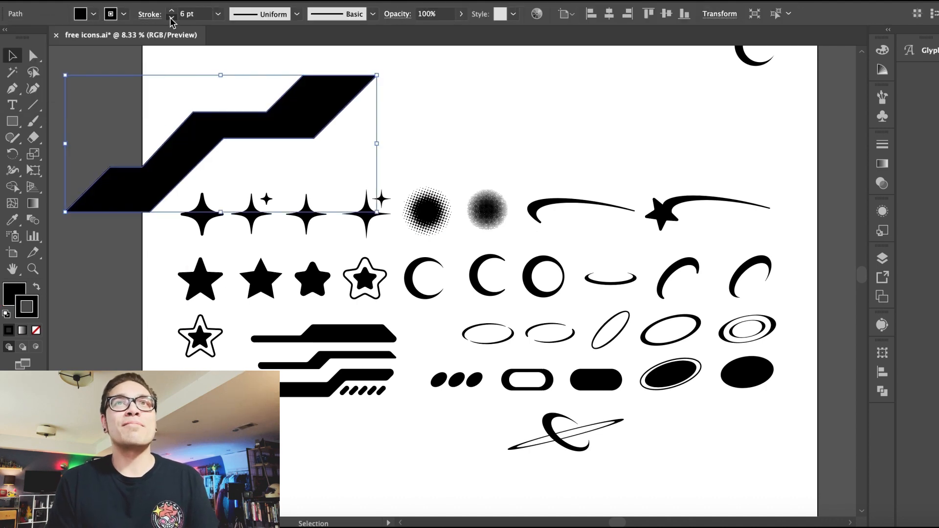
{"action": "left_click_drag", "start_coordinate": [375, 78], "coordinate": [383, 123]}
{"action": "left_click", "coordinate": [376, 100]}
{"action": "mouse_move", "coordinate": [383, 123]}
{"action": "left_mouse_down"}
{"action": "mouse_move", "coordinate": [377, 199]}
{"action": "mouse_move", "coordinate": [388, 126]}
{"action": "mouse_move", "coordinate": [397, 136]}
{"action": "mouse_move", "coordinate": [371, 140]}
{"action": "mouse_move", "coordinate": [407, 135]}
{"action": "mouse_move", "coordinate": [395, 134]}
{"action": "left_mouse_up"}
{"action": "key", "text": "super+equal"}
{"action": "key", "text": "super+equal"}
{"action": "key", "text": "super+equal"}
{"action": "key", "text": "super+equal"}
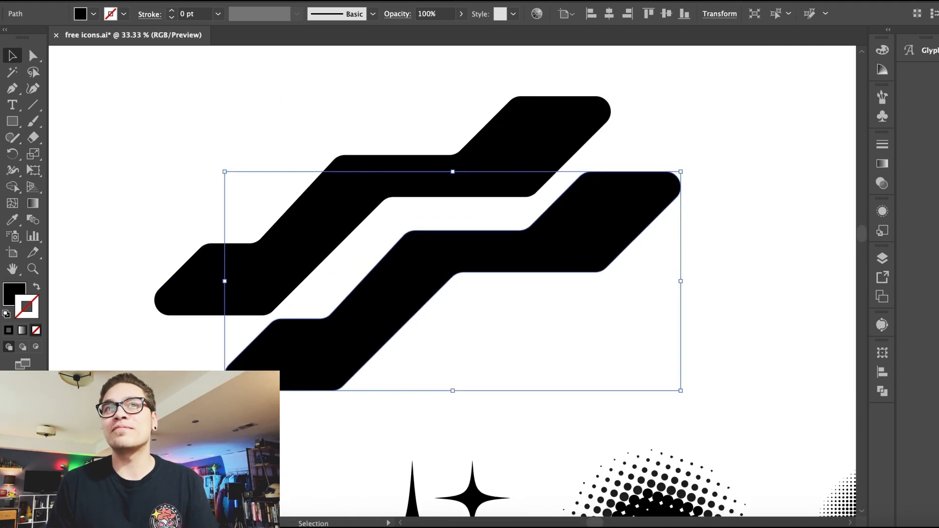
{"action": "left_click_drag", "start_coordinate": [225, 392], "coordinate": [170, 420]}
{"action": "left_click_drag", "start_coordinate": [317, 345], "coordinate": [345, 314]}
{"action": "mouse_move", "coordinate": [171, 404]}
{"action": "left_mouse_down"}
{"action": "mouse_move", "coordinate": [201, 386]}
{"action": "mouse_move", "coordinate": [157, 409]}
{"action": "mouse_move", "coordinate": [185, 394]}
{"action": "left_mouse_up"}
{"action": "key", "text": "super+z"}
{"action": "key", "text": "super+z"}
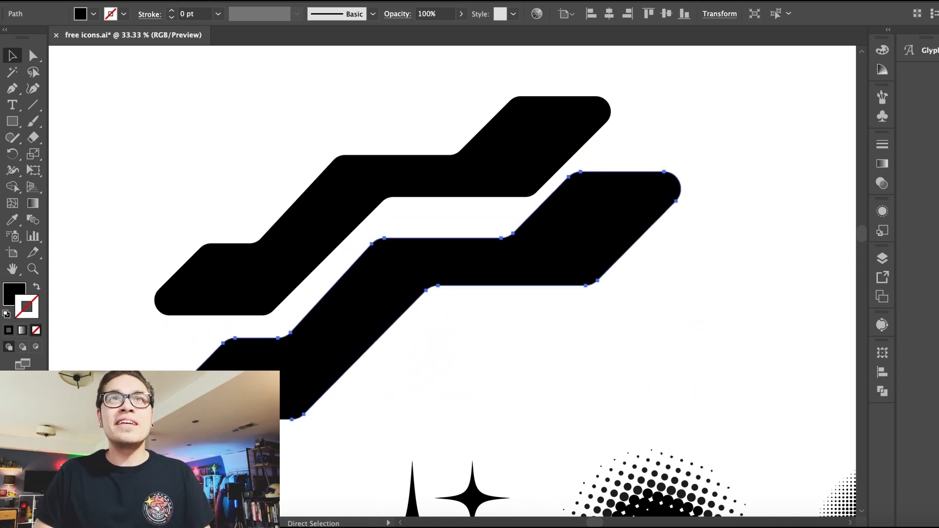
{"action": "left_click_drag", "start_coordinate": [292, 358], "coordinate": [330, 339]}
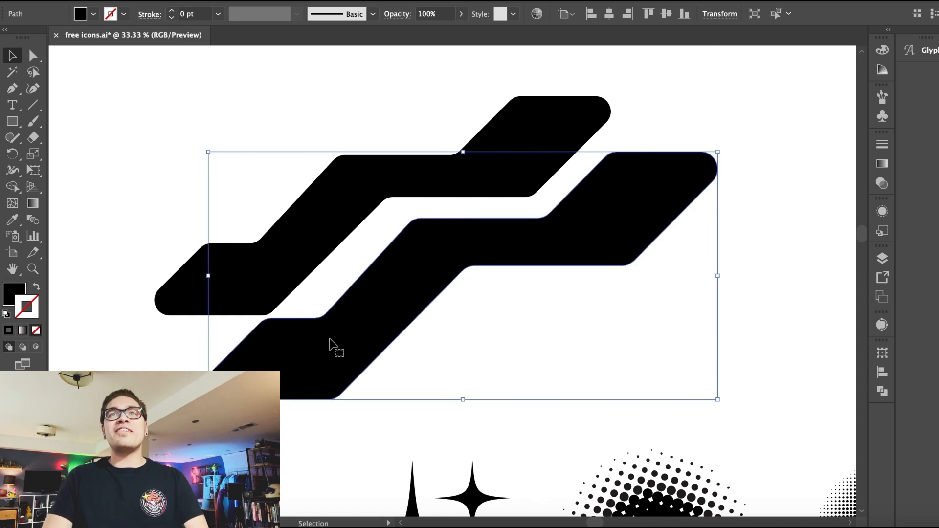
{"action": "left_click", "coordinate": [34, 60]}
{"action": "key", "text": "super+z"}
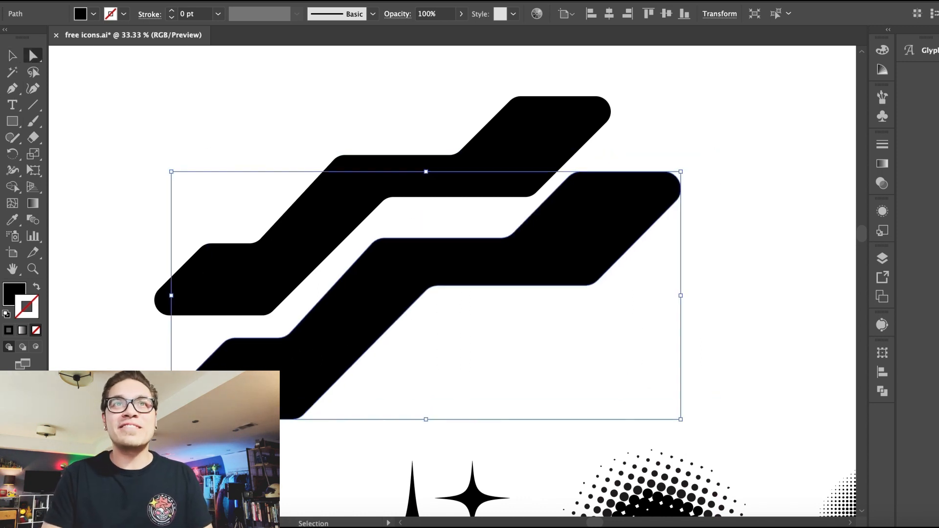
{"action": "key", "text": "super+z"}
{"action": "key", "text": "super+z"}
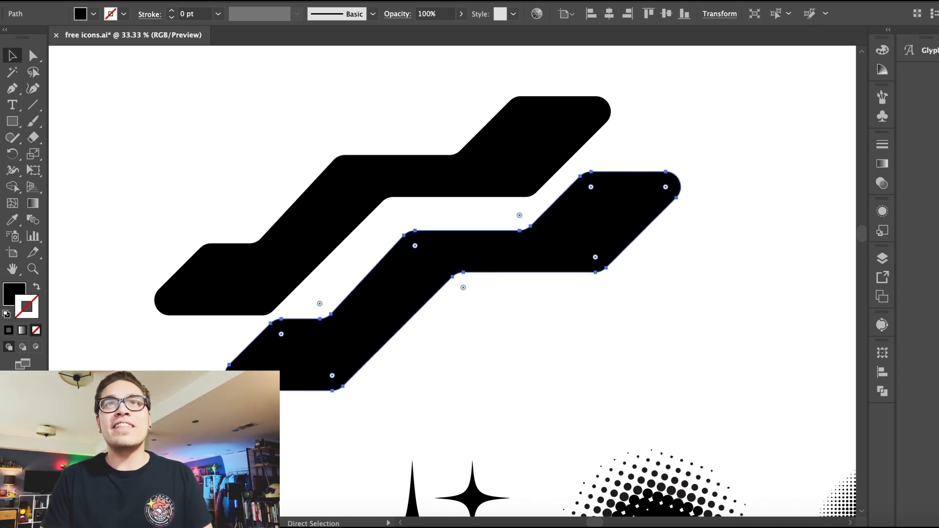
Step: Reshape the lower bar's step by moving one of its corner anchors
{"action": "key", "text": "v"}
{"action": "left_click_drag", "start_coordinate": [248, 273], "coordinate": [324, 316]}
{"action": "left_click", "coordinate": [31, 56]}
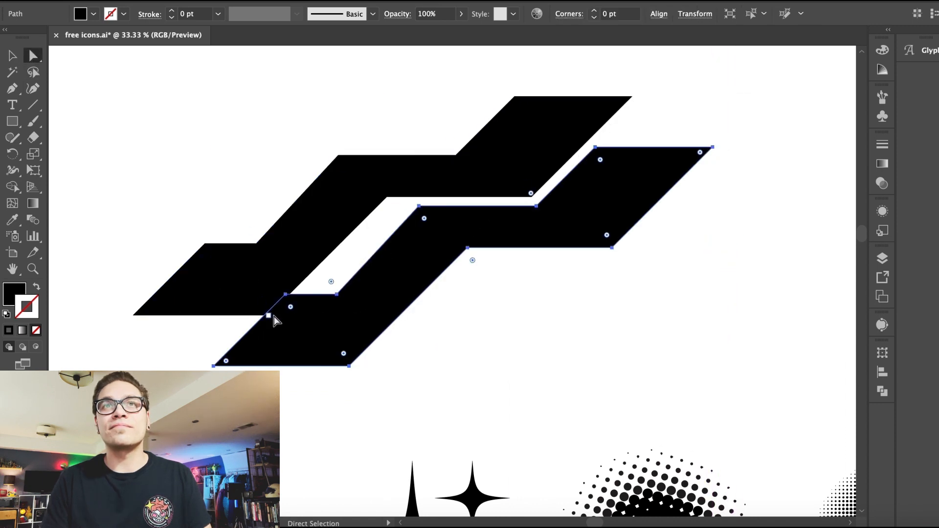
{"action": "left_click", "coordinate": [338, 296]}
{"action": "left_click", "coordinate": [337, 296], "text": "shift"}
{"action": "left_click", "coordinate": [338, 295]}
{"action": "left_click", "coordinate": [338, 296], "text": "shift"}
{"action": "left_click_drag", "start_coordinate": [336, 296], "coordinate": [243, 340]}
{"action": "left_click", "coordinate": [286, 296]}
{"action": "left_click", "coordinate": [285, 296], "text": "shift"}
{"action": "key", "text": "super+equal"}
{"action": "key", "text": "super+equal"}
{"action": "key", "text": "super+equal"}
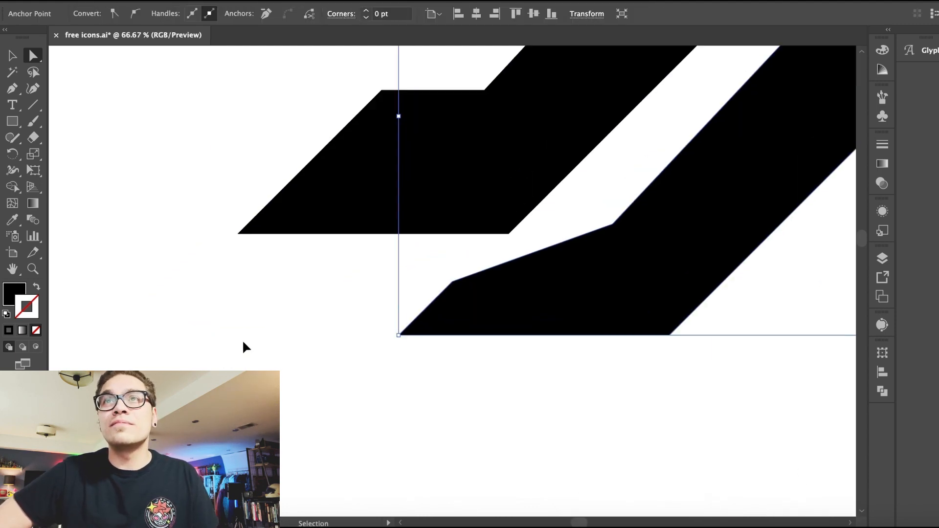
{"action": "left_click", "coordinate": [146, 277]}
Step: Delete the selected bar shape
{"action": "key", "text": "super+minus"}
{"action": "key", "text": "super+minus"}
{"action": "key", "text": "super+minus"}
{"action": "key", "text": "super+minus"}
{"action": "key", "text": "super+minus"}
{"action": "left_click", "coordinate": [568, 236]}
{"action": "key", "text": "Delete"}
{"action": "left_click", "coordinate": [505, 221]}
{"action": "mouse_move", "coordinate": [637, 165]}
{"action": "left_mouse_down"}
{"action": "mouse_move", "coordinate": [624, 170]}
{"action": "mouse_move", "coordinate": [635, 169]}
{"action": "left_mouse_up"}
{"action": "left_click", "coordinate": [629, 248]}
{"action": "key", "text": "super+minus"}
{"action": "left_click_drag", "start_coordinate": [545, 226], "coordinate": [482, 205]}
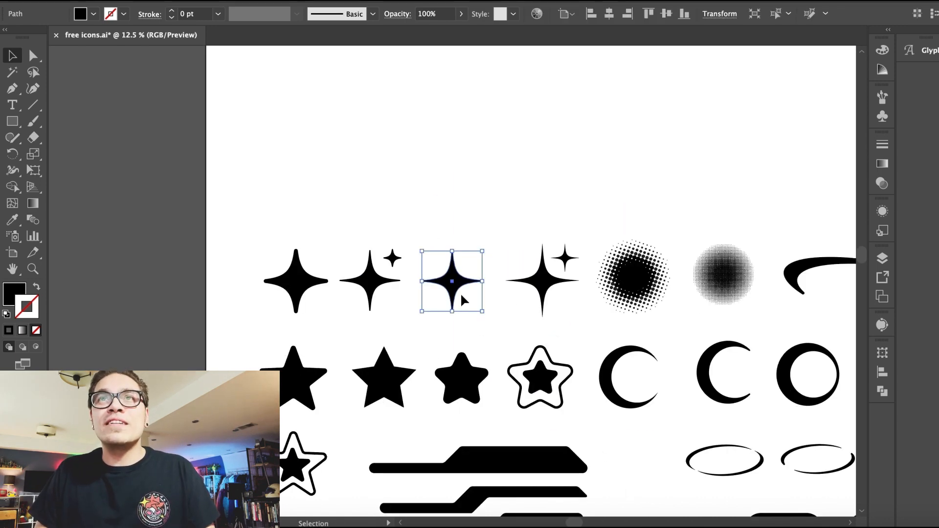
{"action": "left_click_drag", "start_coordinate": [461, 296], "coordinate": [353, 198]}
{"action": "left_click", "coordinate": [380, 101]}
{"action": "left_click", "coordinate": [460, 194]}
{"action": "key", "text": "super+equal"}
{"action": "key", "text": "super+equal"}
{"action": "key", "text": "super+equal"}
{"action": "key", "text": "super+equal"}
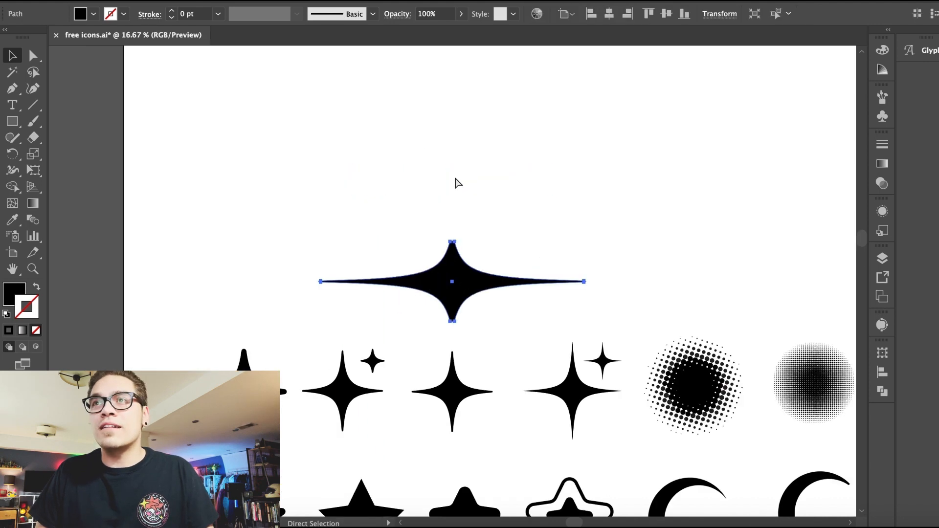
{"action": "key", "text": "super+z"}
{"action": "left_click", "coordinate": [441, 210]}
{"action": "key", "text": "super+z"}
{"action": "key", "text": "super+minus"}
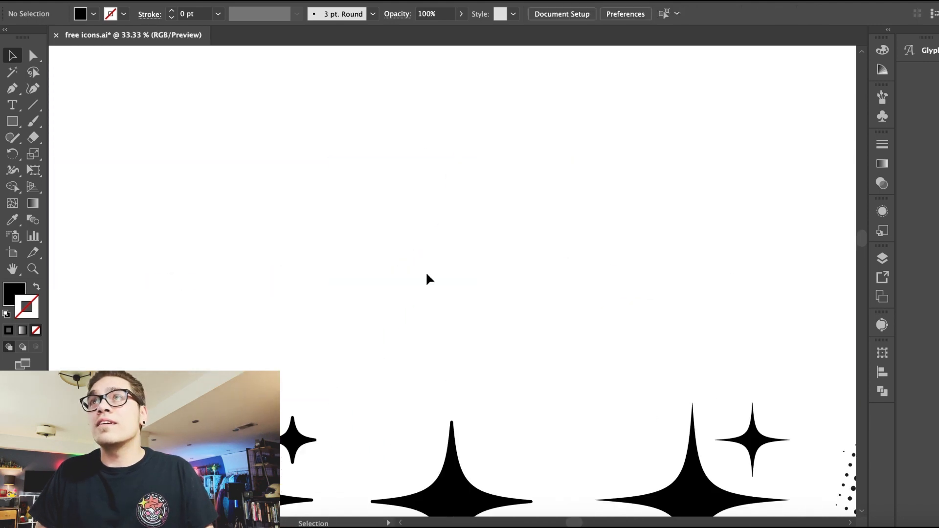
Step: Duplicate a large sparkle above the sparkles row and stretch its horizontal points into a long, flat sparkle
{"action": "scroll", "coordinate": [425, 271], "scroll_direction": "down", "scroll_amount": 4}
{"action": "left_click", "coordinate": [700, 391]}
{"action": "left_click_drag", "start_coordinate": [699, 391], "coordinate": [700, 159]}
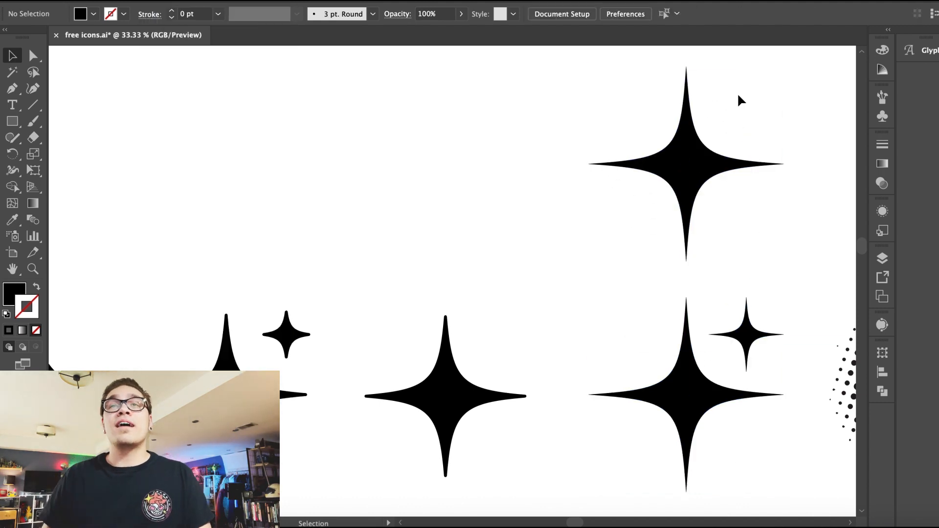
{"action": "left_click", "coordinate": [678, 171]}
{"action": "key", "text": "super+minus"}
{"action": "key", "text": "super+minus"}
{"action": "left_click_drag", "start_coordinate": [404, 281], "coordinate": [303, 271]}
{"action": "left_click", "coordinate": [436, 194]}
{"action": "left_click", "coordinate": [451, 274]}
{"action": "key", "text": "super+plus"}
{"action": "key", "text": "super+plus"}
{"action": "key", "text": "super+plus"}
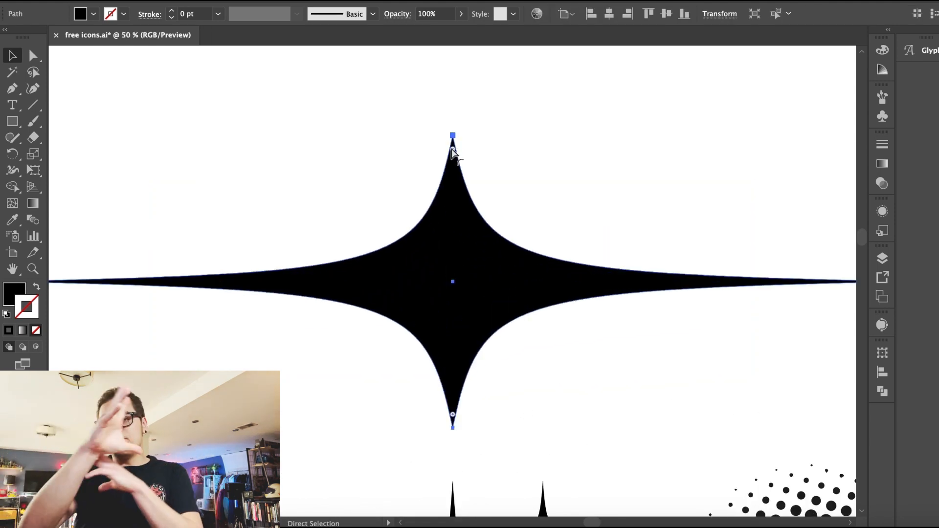
{"action": "left_click", "coordinate": [448, 92]}
{"action": "key", "text": "v"}
Step: Shorten the flat sparkle's horizontal points by narrowing it from its centre
{"action": "key", "text": "super+minus"}
{"action": "key", "text": "super+minus"}
{"action": "key", "text": "super+minus"}
{"action": "key", "text": "super+minus"}
{"action": "key", "text": "super+minus"}
{"action": "key", "text": "super+minus"}
{"action": "scroll", "coordinate": [387, 194], "scroll_direction": "down", "scroll_amount": 2}
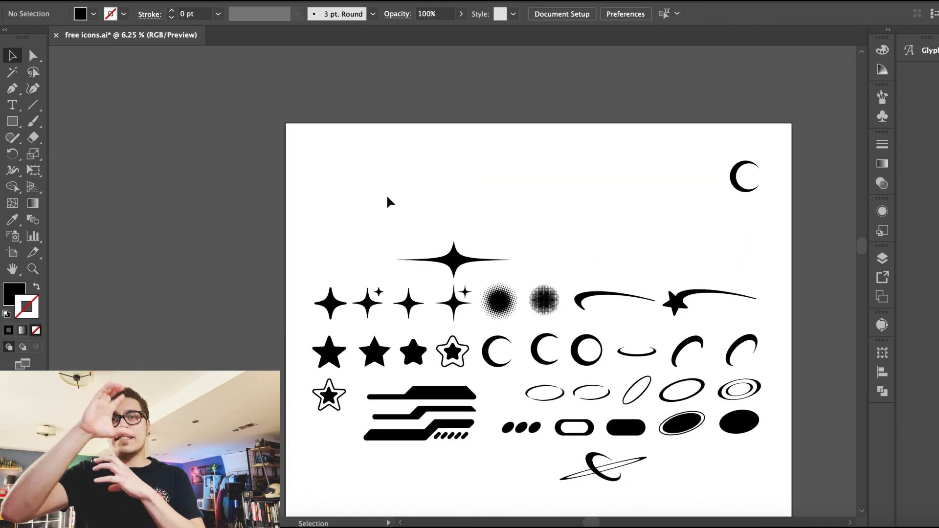
{"action": "scroll", "coordinate": [335, 234], "scroll_direction": "down", "scroll_amount": 1}
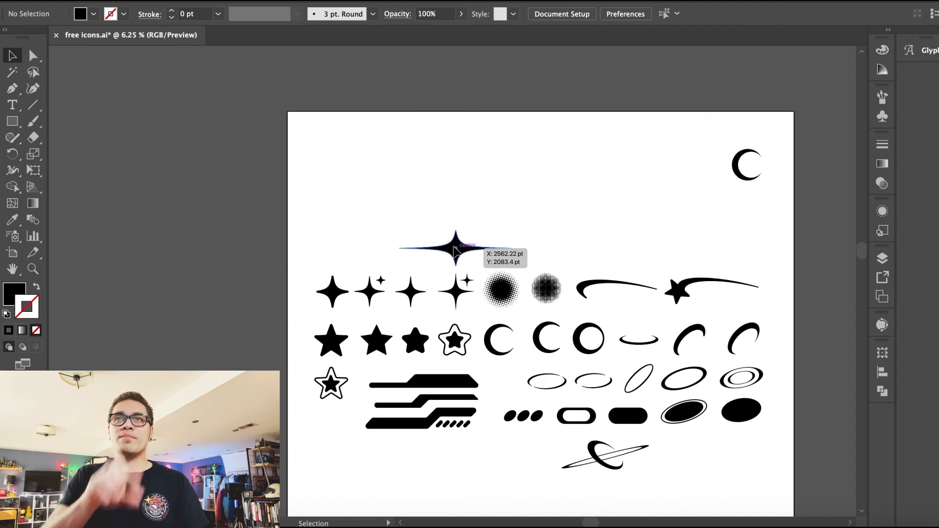
{"action": "left_click", "coordinate": [456, 249]}
{"action": "left_click_drag", "start_coordinate": [400, 230], "coordinate": [412, 232]}
{"action": "left_click", "coordinate": [414, 219]}
{"action": "scroll", "coordinate": [413, 213], "scroll_direction": "down", "scroll_amount": 3}
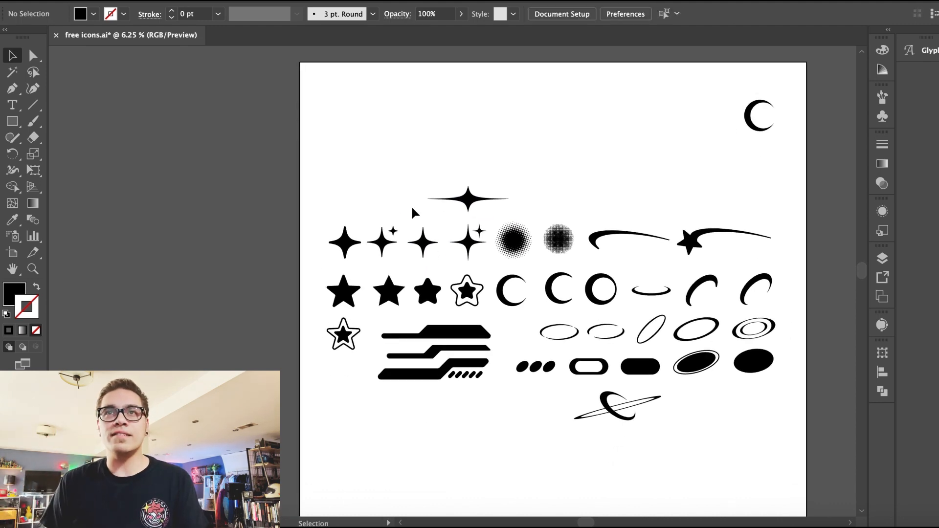
Step: Draw a black ellipse below the icons and place a white copy of it offset slightly to the right
{"action": "left_click_drag", "start_coordinate": [16, 124], "coordinate": [111, 150]}
{"action": "left_click_drag", "start_coordinate": [415, 407], "coordinate": [469, 437]}
{"action": "left_click", "coordinate": [6, 59]}
{"action": "key", "text": "super+equal"}
{"action": "key", "text": "super+equal"}
{"action": "key", "text": "super+equal"}
{"action": "left_click_drag", "start_coordinate": [422, 287], "coordinate": [458, 287]}
{"action": "left_click", "coordinate": [94, 14]}
{"action": "left_click", "coordinate": [29, 43]}
{"action": "left_click", "coordinate": [323, 360]}
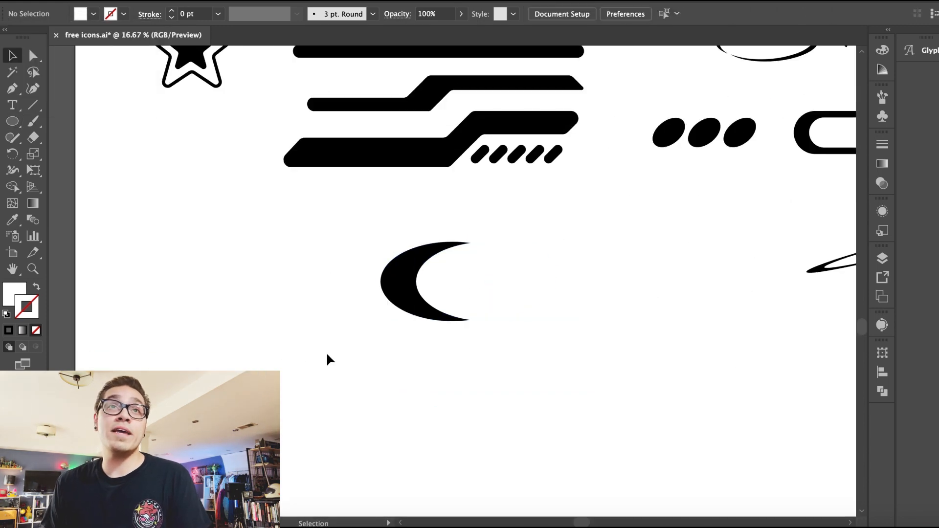
Step: Adjust the white ellipse's position and subtract it from the black ellipse with Pathfinder Minus Front to leave a crescent
{"action": "left_click", "coordinate": [452, 281]}
{"action": "key", "text": "super+equal"}
{"action": "key", "text": "super+equal"}
{"action": "key", "text": "super+equal"}
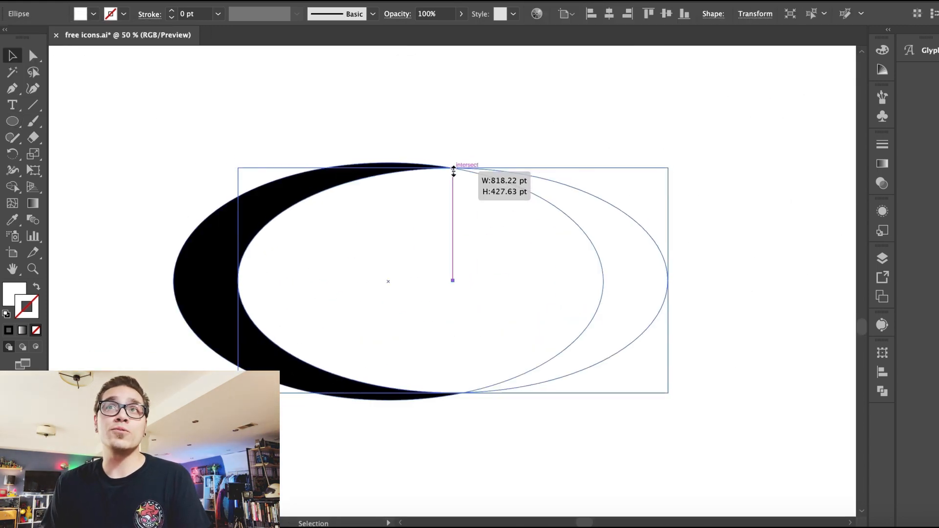
{"action": "left_click_drag", "start_coordinate": [404, 233], "coordinate": [378, 230]}
{"action": "left_click_drag", "start_coordinate": [344, 234], "coordinate": [362, 235]}
{"action": "left_click_drag", "start_coordinate": [151, 154], "coordinate": [306, 264]}
{"action": "left_click", "coordinate": [353, 1]}
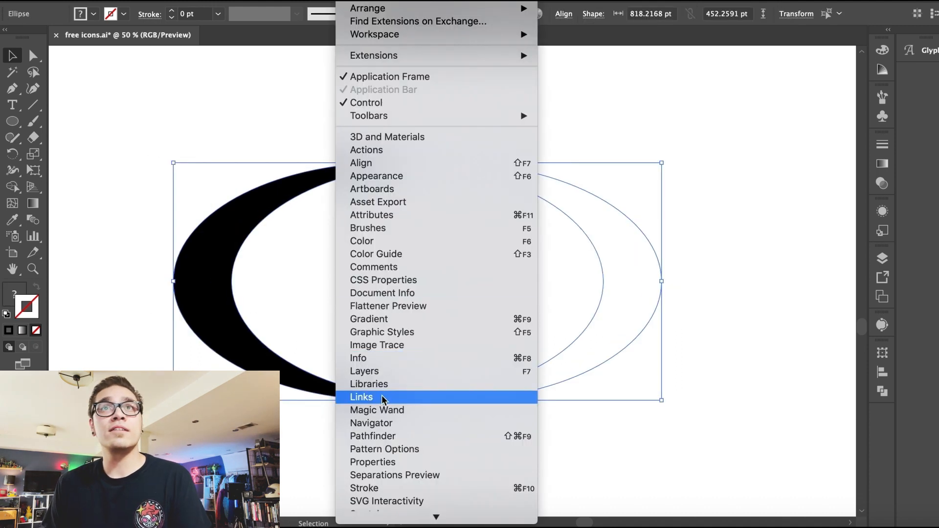
{"action": "left_click", "coordinate": [381, 436]}
{"action": "left_click", "coordinate": [742, 383]}
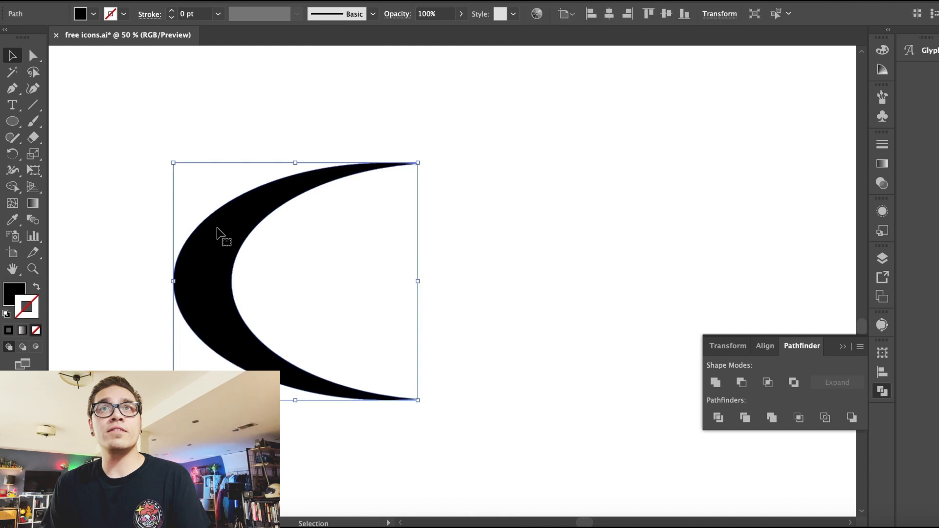
Step: Duplicate the crescent and mirror the copy opposite it to form a split ring
{"action": "left_click_drag", "start_coordinate": [390, 165], "coordinate": [404, 165], "text": "super"}
{"action": "left_click", "coordinate": [284, 224]}
{"action": "left_click", "coordinate": [211, 224]}
{"action": "left_click_drag", "start_coordinate": [216, 230], "coordinate": [440, 222], "text": "alt"}
{"action": "left_click_drag", "start_coordinate": [389, 150], "coordinate": [594, 299]}
{"action": "left_click", "coordinate": [221, 144]}
{"action": "left_click_drag", "start_coordinate": [574, 218], "coordinate": [591, 220]}
Step: Select both crescent halves and rotate them into a tilted split ring
{"action": "key", "text": "super+a"}
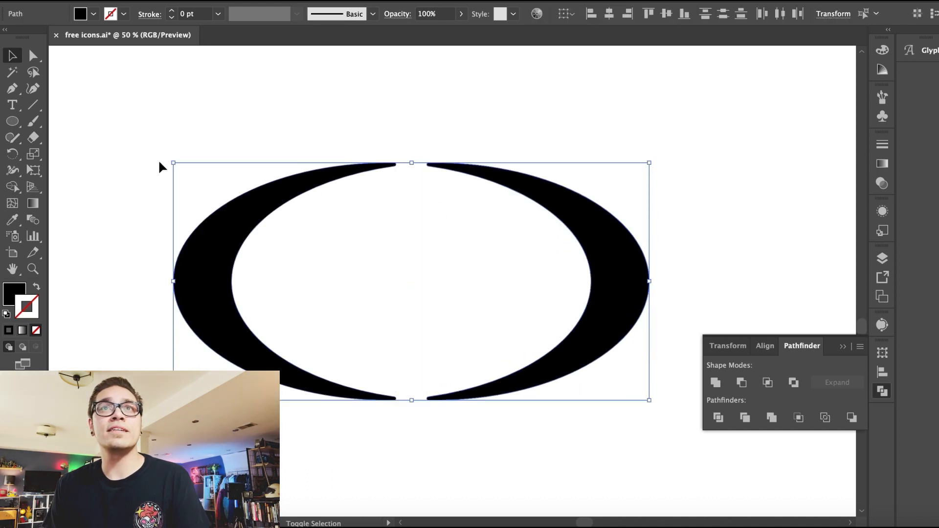
{"action": "left_click_drag", "start_coordinate": [225, 103], "coordinate": [167, 151]}
{"action": "left_click", "coordinate": [164, 188]}
{"action": "key", "text": "super+minus"}
Step: Draw a new black ellipse in the empty area below the icon rows
{"action": "key", "text": "super+minus"}
{"action": "key", "text": "super+minus"}
{"action": "key", "text": "super+minus"}
{"action": "key", "text": "super+minus"}
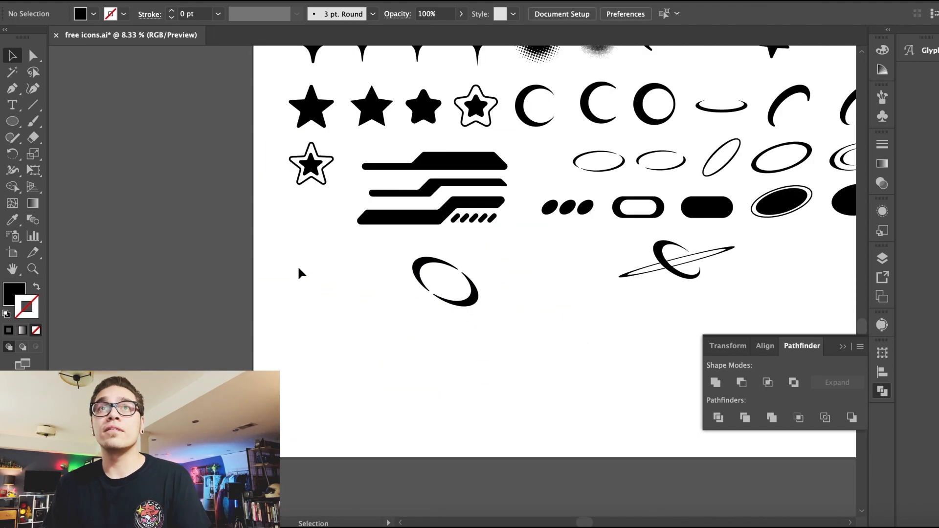
Step: Move the tilted split ring into the bottom row beside the planet icon
{"action": "scroll", "coordinate": [306, 294], "scroll_direction": "up", "scroll_amount": 2}
{"action": "scroll", "coordinate": [306, 294], "scroll_direction": "right", "scroll_amount": 5}
{"action": "left_click", "coordinate": [324, 332]}
{"action": "left_click_drag", "start_coordinate": [326, 333], "coordinate": [737, 323]}
{"action": "key", "text": "super+plus"}
{"action": "key", "text": "super+plus"}
{"action": "key", "text": "super+plus"}
{"action": "left_click_drag", "start_coordinate": [354, 207], "coordinate": [377, 210]}
{"action": "left_click", "coordinate": [299, 245]}
{"action": "key", "text": "super+minus"}
{"action": "key", "text": "super+minus"}
{"action": "key", "text": "super+plus"}
{"action": "scroll", "coordinate": [459, 404], "scroll_direction": "down", "scroll_amount": 4}
{"action": "scroll", "coordinate": [459, 404], "scroll_direction": "right", "scroll_amount": 3}
{"action": "scroll", "coordinate": [458, 403], "scroll_direction": "left", "scroll_amount": 2}
{"action": "mouse_move", "coordinate": [16, 120]}
{"action": "left_mouse_down"}
{"action": "mouse_move", "coordinate": [67, 147]}
{"action": "mouse_move", "coordinate": [69, 135]}
{"action": "mouse_move", "coordinate": [74, 154]}
{"action": "left_mouse_up"}
{"action": "left_click_drag", "start_coordinate": [349, 367], "coordinate": [500, 434]}
{"action": "left_click", "coordinate": [318, 323]}
{"action": "scroll", "coordinate": [318, 323], "scroll_direction": "up", "scroll_amount": 5}
{"action": "scroll", "coordinate": [318, 323], "scroll_direction": "left", "scroll_amount": 1}
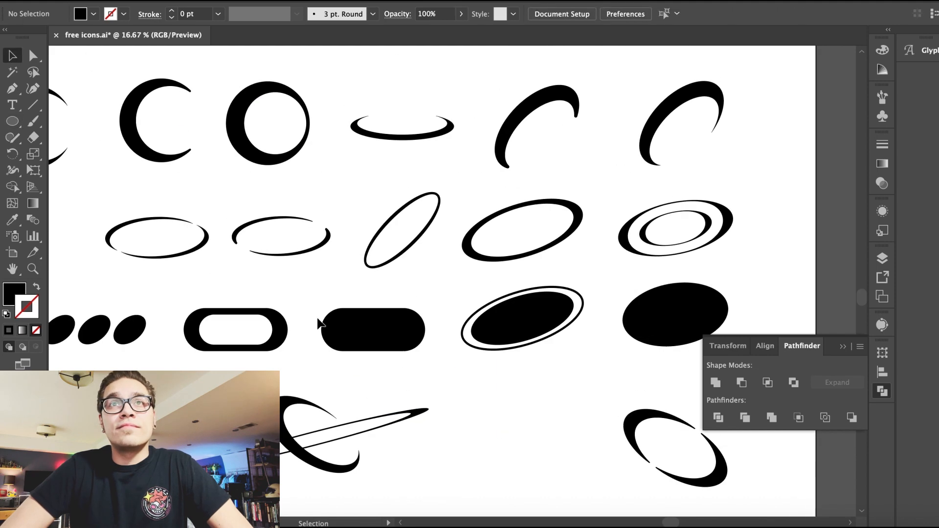
Step: Duplicate the ellipse slightly upward and fill the copy white
{"action": "scroll", "coordinate": [318, 320], "scroll_direction": "down", "scroll_amount": 3}
{"action": "scroll", "coordinate": [318, 320], "scroll_direction": "right", "scroll_amount": 2}
{"action": "scroll", "coordinate": [317, 319], "scroll_direction": "down", "scroll_amount": 2}
{"action": "left_click", "coordinate": [374, 419]}
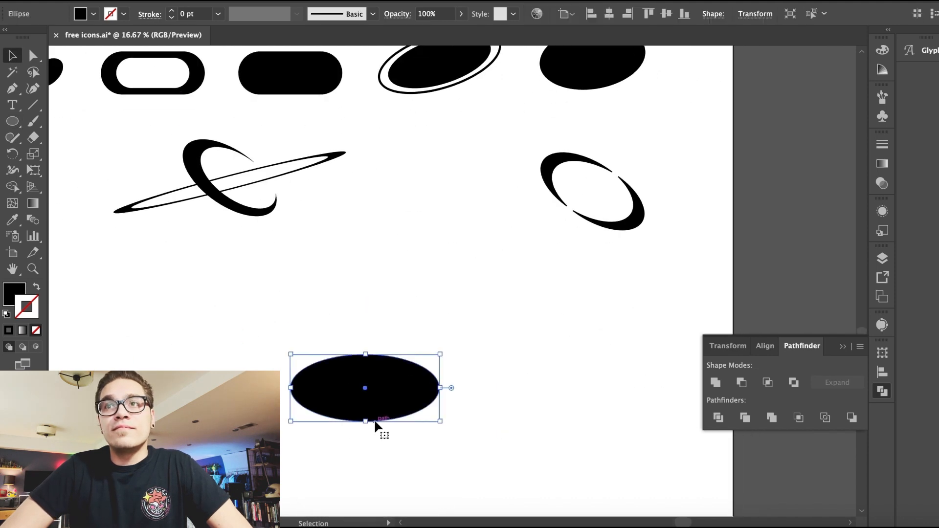
{"action": "left_click", "coordinate": [366, 310]}
{"action": "key", "text": "super+minus"}
{"action": "scroll", "coordinate": [366, 311], "scroll_direction": "up", "scroll_amount": 3}
{"action": "scroll", "coordinate": [366, 310], "scroll_direction": "left", "scroll_amount": 1}
{"action": "scroll", "coordinate": [366, 311], "scroll_direction": "left", "scroll_amount": 2}
{"action": "scroll", "coordinate": [366, 310], "scroll_direction": "down", "scroll_amount": 3}
{"action": "scroll", "coordinate": [365, 310], "scroll_direction": "right", "scroll_amount": 1}
{"action": "key", "text": "super+plus"}
{"action": "key", "text": "super+plus"}
{"action": "key", "text": "super+plus"}
{"action": "left_click", "coordinate": [646, 447]}
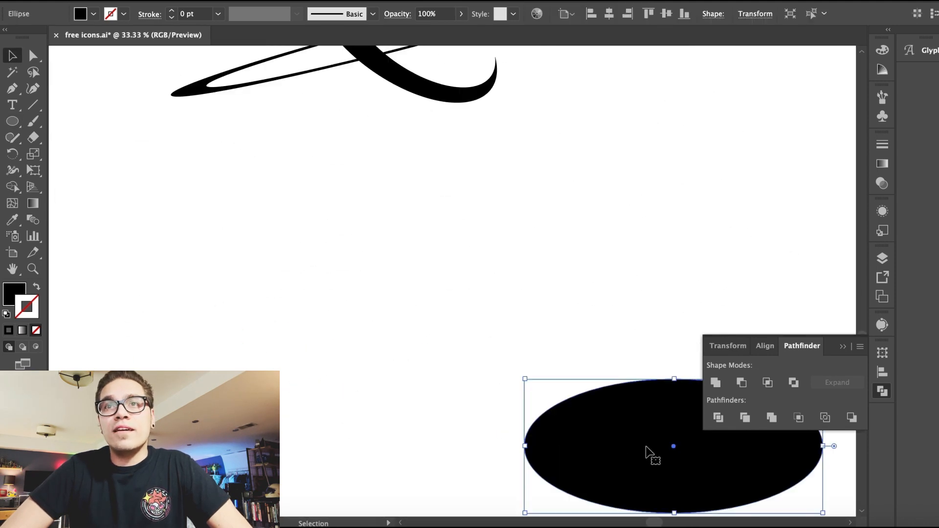
{"action": "scroll", "coordinate": [536, 436], "scroll_direction": "right", "scroll_amount": 4}
{"action": "left_click_drag", "start_coordinate": [535, 437], "coordinate": [537, 422]}
{"action": "left_click", "coordinate": [93, 14]}
{"action": "left_click", "coordinate": [27, 39]}
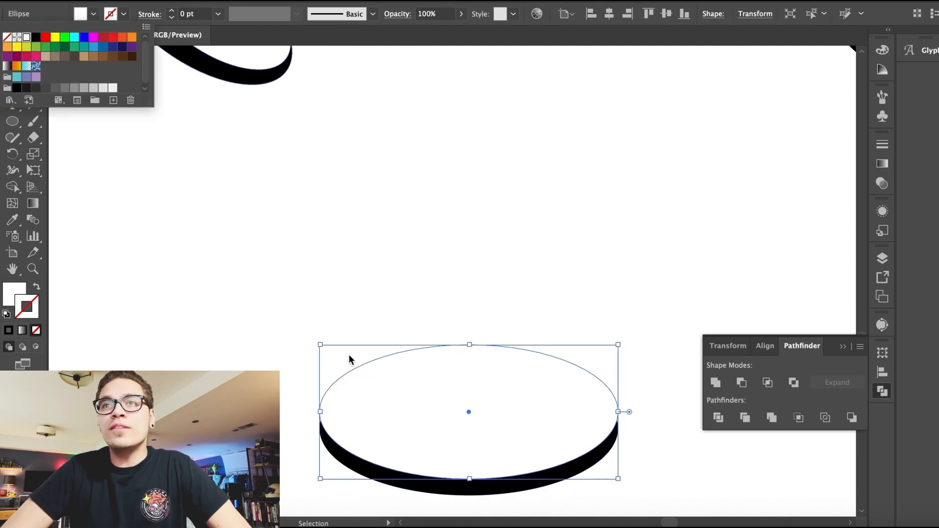
Step: Subtract the white ellipse from the black one with Minus Front to leave a curved base band
{"action": "left_click_drag", "start_coordinate": [320, 345], "coordinate": [342, 346]}
{"action": "left_click_drag", "start_coordinate": [331, 310], "coordinate": [484, 436]}
{"action": "left_click", "coordinate": [742, 385]}
Step: Stack two progressively smaller, raised copies of the curved band above it
{"action": "left_click_drag", "start_coordinate": [604, 434], "coordinate": [609, 387]}
{"action": "left_click_drag", "start_coordinate": [319, 331], "coordinate": [357, 346]}
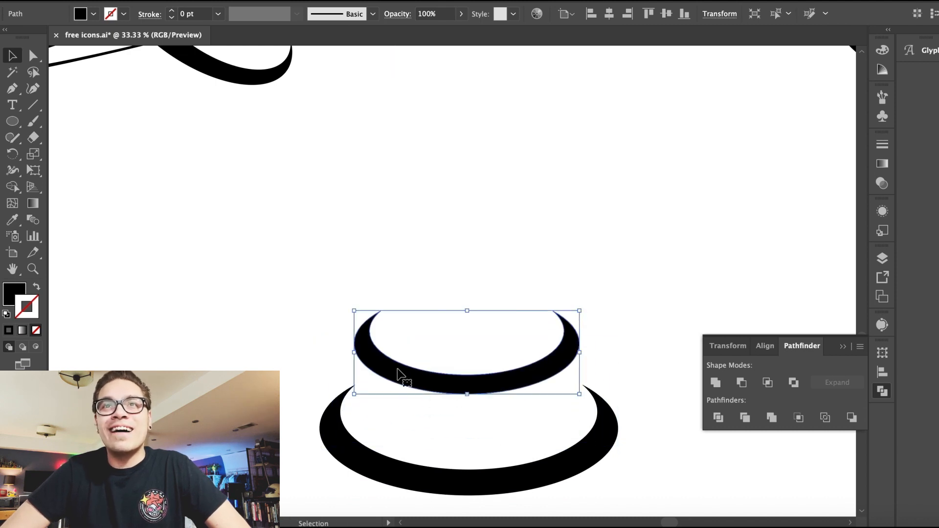
{"action": "left_click_drag", "start_coordinate": [433, 422], "coordinate": [433, 375]}
{"action": "left_click_drag", "start_coordinate": [359, 308], "coordinate": [462, 358]}
Step: Select all three stacked bands and group them
{"action": "left_click", "coordinate": [275, 295]}
{"action": "key", "text": "super+minus"}
{"action": "key", "text": "super+minus"}
{"action": "key", "text": "super+minus"}
{"action": "left_click_drag", "start_coordinate": [403, 361], "coordinate": [491, 200]}
{"action": "left_click", "coordinate": [93, 14]}
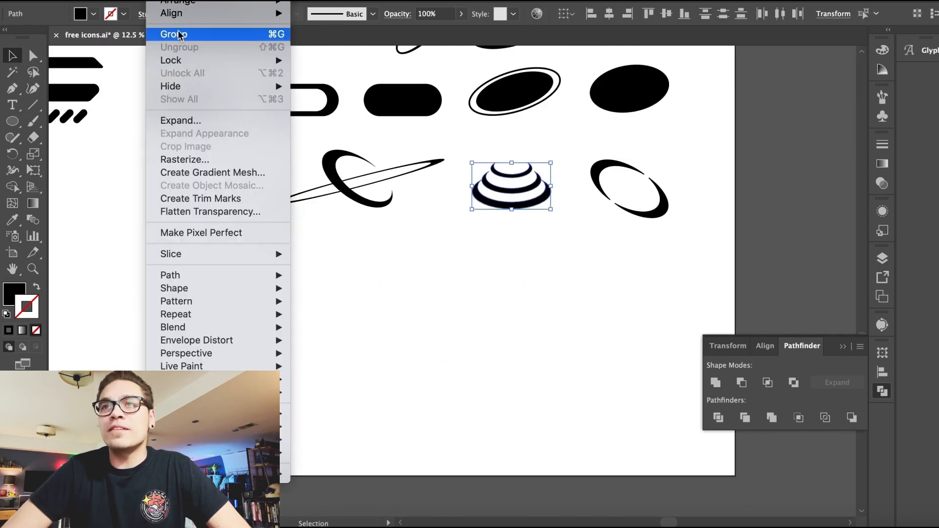
{"action": "left_click", "coordinate": [178, 34]}
Step: Move the stacked bands icon into the bottom row and regroup it
{"action": "left_click", "coordinate": [560, 356]}
{"action": "scroll", "coordinate": [560, 357], "scroll_direction": "up", "scroll_amount": 5}
{"action": "left_click_drag", "start_coordinate": [630, 348], "coordinate": [615, 339]}
{"action": "left_click", "coordinate": [178, 1]}
{"action": "left_click", "coordinate": [185, 34]}
{"action": "left_click", "coordinate": [617, 337]}
{"action": "left_click", "coordinate": [574, 430]}
{"action": "scroll", "coordinate": [574, 430], "scroll_direction": "up", "scroll_amount": 5}
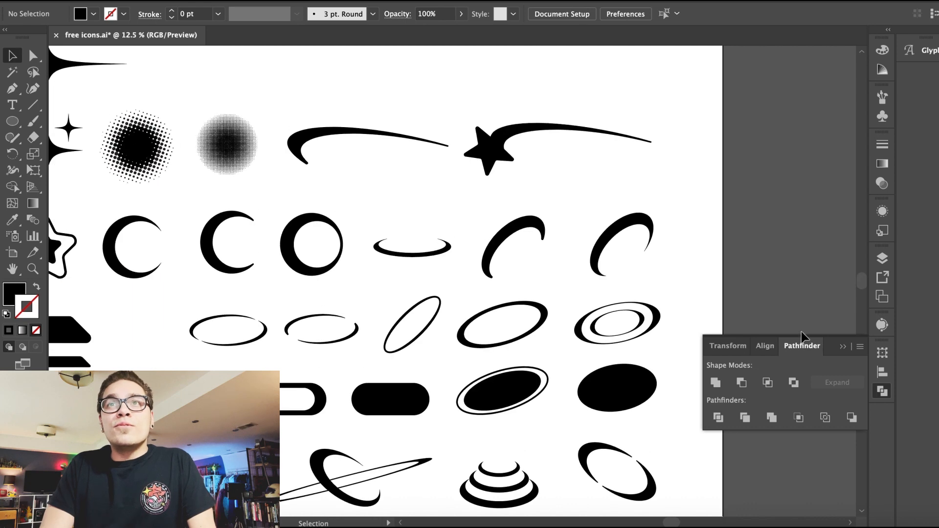
Step: Collapse the Pathfinder panel and save the file
{"action": "left_click", "coordinate": [843, 347]}
{"action": "scroll", "coordinate": [732, 255], "scroll_direction": "down", "scroll_amount": 1}
{"action": "key", "text": "ctrl+s"}
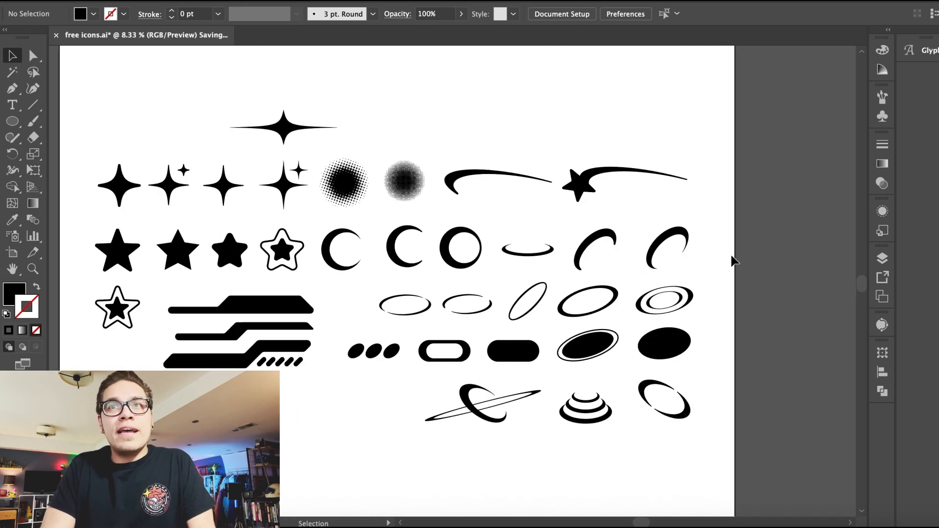
{"action": "scroll", "coordinate": [374, 456], "scroll_direction": "up", "scroll_amount": 2}
{"action": "key", "text": "p"}
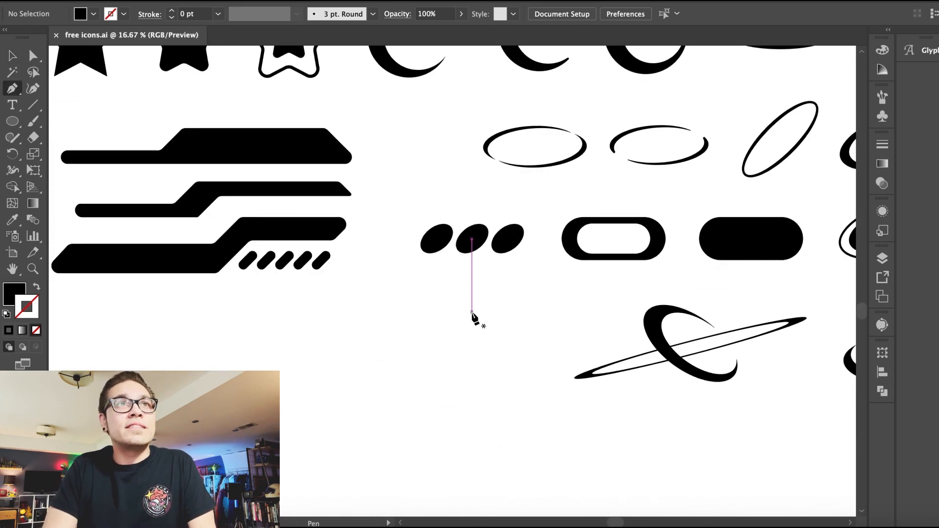
{"action": "left_click", "coordinate": [472, 307]}
{"action": "key", "text": "ctrl+z"}
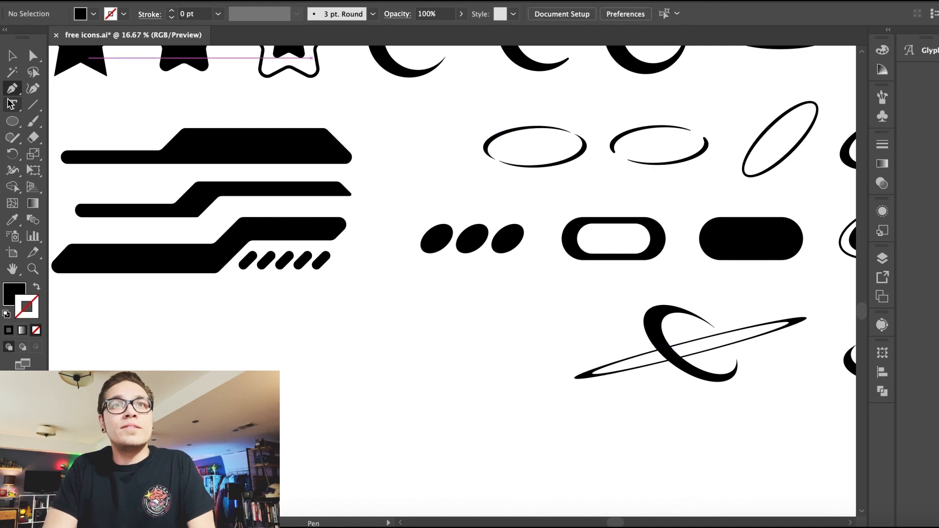
Step: Draw a triangle with the Polygon tool at a 50 pt radius below the bars icon
{"action": "left_click_drag", "start_coordinate": [13, 121], "coordinate": [78, 175]}
{"action": "left_click", "coordinate": [306, 364]}
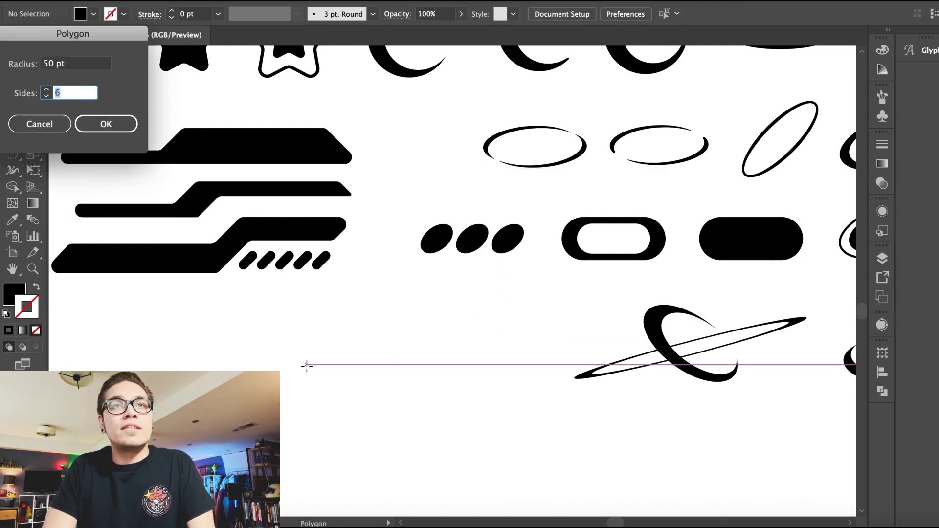
{"action": "key", "text": "Return"}
Step: Round a triangle's corners and rotate it 270° into a play icon
{"action": "key", "text": "v"}
{"action": "left_click_drag", "start_coordinate": [298, 355], "coordinate": [322, 336]}
{"action": "left_click_drag", "start_coordinate": [268, 306], "coordinate": [361, 304]}
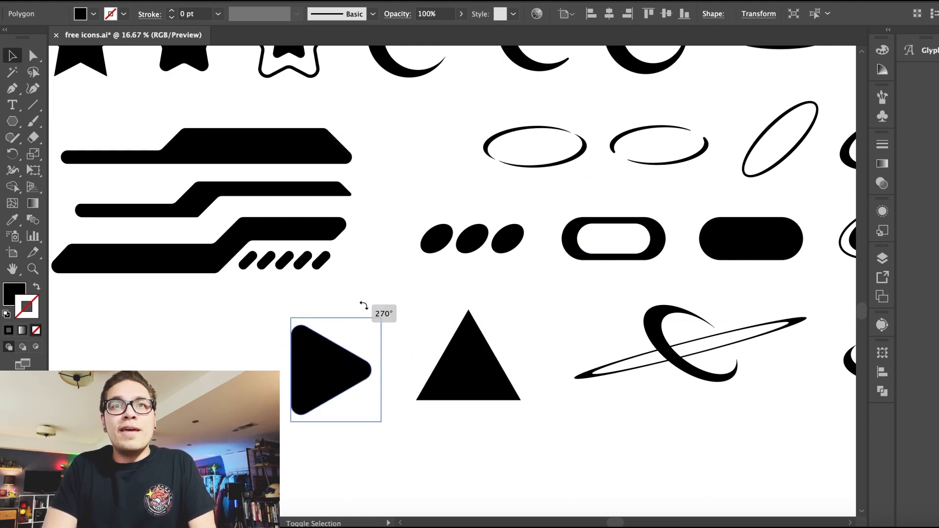
Step: Move the play icon down below the icon rows
{"action": "key", "text": "ctrl+minus"}
{"action": "key", "text": "ctrl+minus"}
{"action": "left_click_drag", "start_coordinate": [445, 287], "coordinate": [367, 359]}
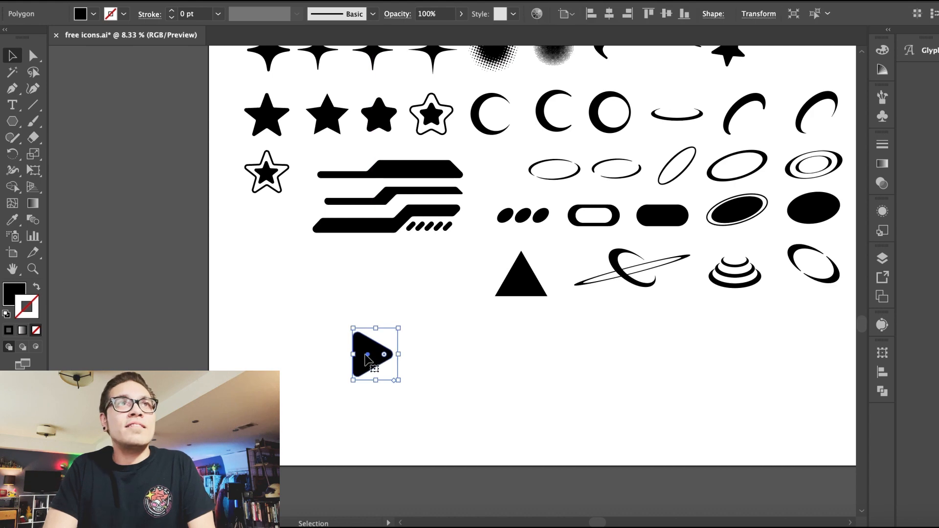
Step: Draw a black circle beside the play icon with the Ellipse tool
{"action": "left_click_drag", "start_coordinate": [12, 125], "coordinate": [81, 153]}
{"action": "key", "text": "ctrl+plus"}
{"action": "left_click_drag", "start_coordinate": [442, 265], "coordinate": [370, 255]}
{"action": "key", "text": "ctrl+z"}
{"action": "left_click_drag", "start_coordinate": [318, 237], "coordinate": [413, 331]}
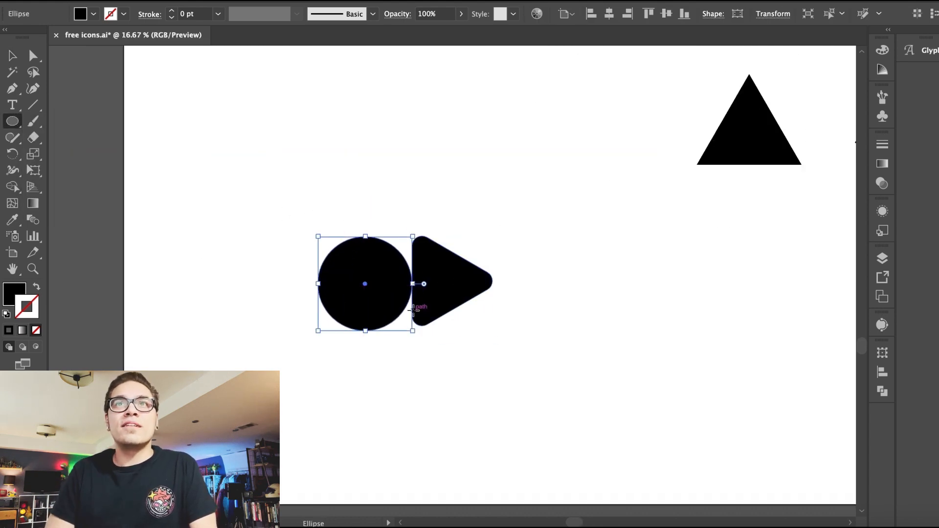
Step: Arrange the circle and play icon side by side with even spacing
{"action": "left_click", "coordinate": [12, 55]}
{"action": "key", "text": "ctrl+plus"}
{"action": "left_click_drag", "start_coordinate": [335, 300], "coordinate": [429, 300]}
{"action": "left_click_drag", "start_coordinate": [349, 206], "coordinate": [350, 206]}
{"action": "left_click_drag", "start_coordinate": [420, 241], "coordinate": [317, 238]}
{"action": "key", "text": "ctrl+minus"}
Step: Draw a rounded square with the Rounded Rectangle tool over the circle
{"action": "left_click", "coordinate": [12, 125]}
{"action": "left_click_drag", "start_coordinate": [12, 121], "coordinate": [110, 134]}
{"action": "left_click_drag", "start_coordinate": [443, 236], "coordinate": [534, 325]}
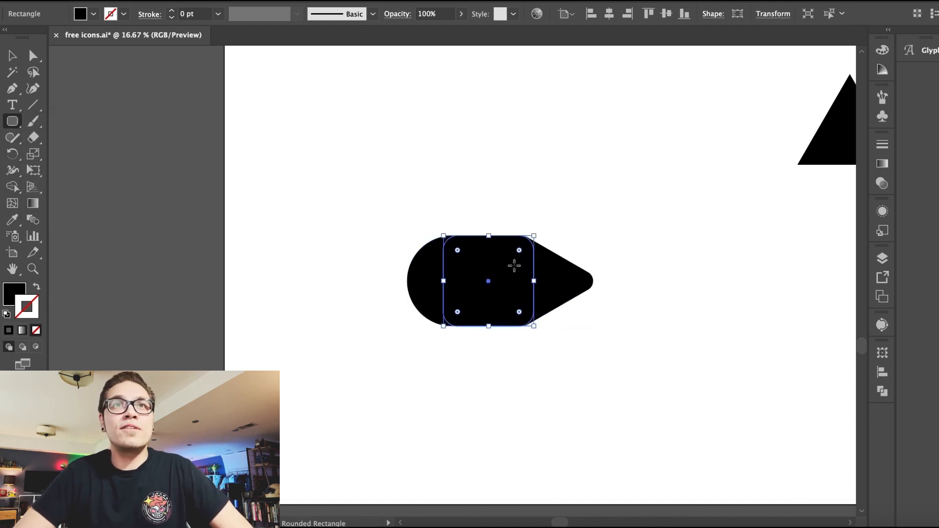
Step: Move the rounded square to the left of the circle
{"action": "left_click", "coordinate": [12, 56]}
{"action": "left_click", "coordinate": [332, 195]}
{"action": "left_click_drag", "start_coordinate": [362, 272], "coordinate": [270, 272]}
Step: Scale the copy of the rounded square non-uniformly into a narrow vertical bar
{"action": "left_click", "coordinate": [160, 1]}
{"action": "mouse_move", "coordinate": [181, 0]}
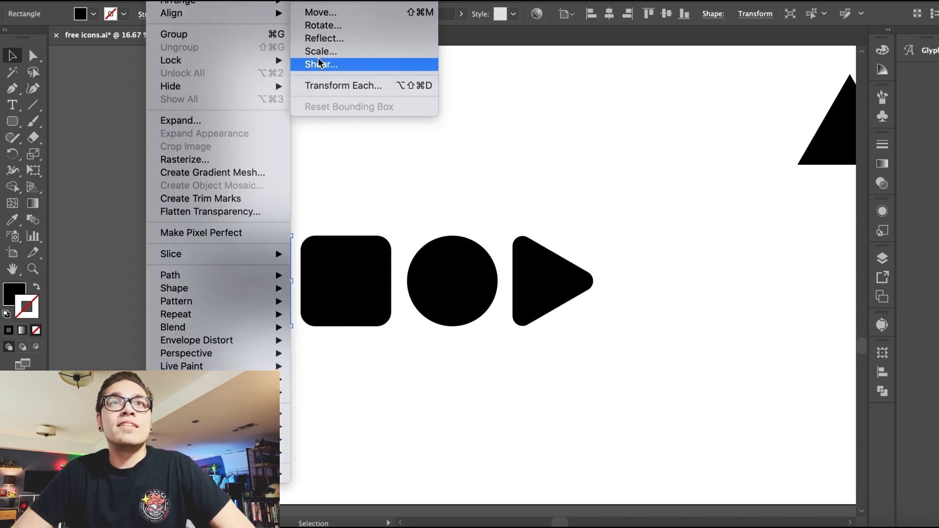
{"action": "left_click", "coordinate": [330, 169]}
{"action": "left_click", "coordinate": [161, 0]}
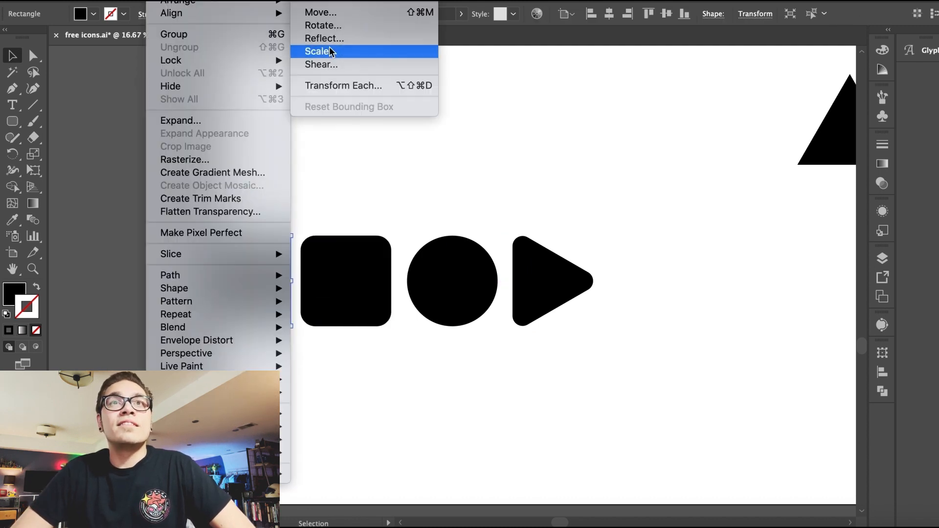
{"action": "left_click", "coordinate": [330, 64]}
{"action": "left_click", "coordinate": [734, 441]}
{"action": "left_click", "coordinate": [161, 0]}
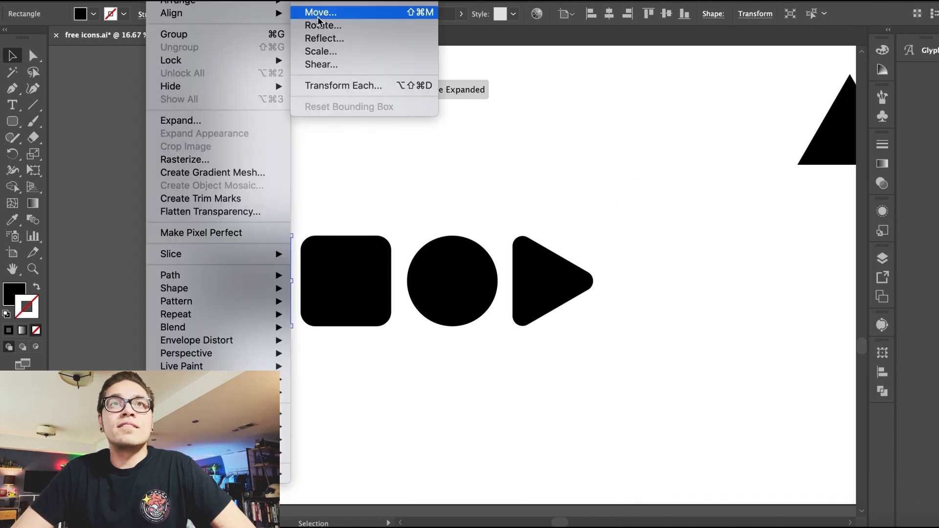
{"action": "left_click", "coordinate": [325, 50]}
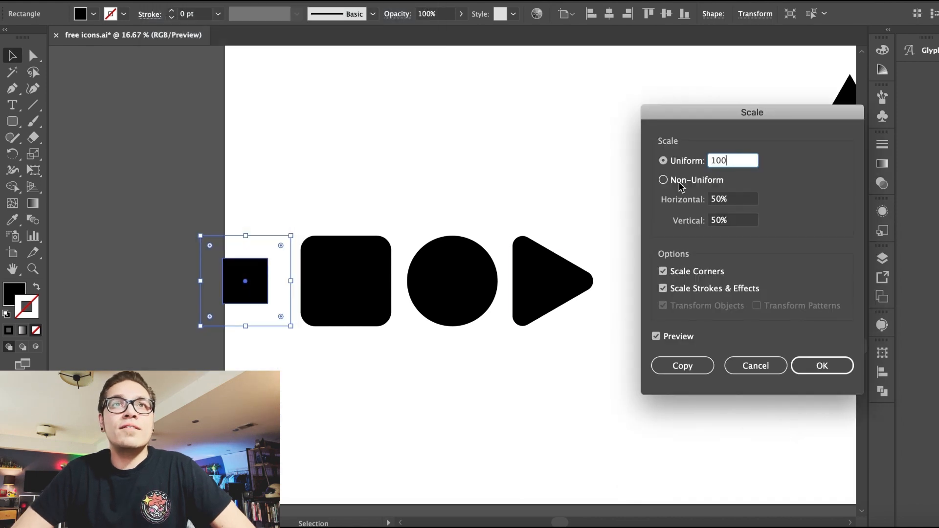
{"action": "left_click", "coordinate": [680, 185]}
{"action": "key", "text": "Tab"}
{"action": "key", "text": "Return"}
Step: Duplicate the narrow bar beside itself and group both bars into a pause icon
{"action": "left_click_drag", "start_coordinate": [197, 253], "coordinate": [270, 274]}
{"action": "left_click", "coordinate": [241, 267], "text": "shift"}
{"action": "left_click", "coordinate": [191, 221]}
{"action": "left_click", "coordinate": [264, 271]}
{"action": "left_click", "coordinate": [162, 0]}
{"action": "left_click", "coordinate": [170, 33]}
Step: Move the pause, rounded square, circle and play icons into the bottom row of the icon sheet
{"action": "scroll", "coordinate": [534, 294], "scroll_direction": "down", "scroll_amount": 2}
{"action": "left_click_drag", "start_coordinate": [163, 205], "coordinate": [445, 342]}
{"action": "left_click_drag", "start_coordinate": [437, 321], "coordinate": [487, 248]}
{"action": "left_click", "coordinate": [476, 321]}
{"action": "scroll", "coordinate": [477, 321], "scroll_direction": "up", "scroll_amount": 3}
{"action": "scroll", "coordinate": [476, 321], "scroll_direction": "right", "scroll_amount": 4}
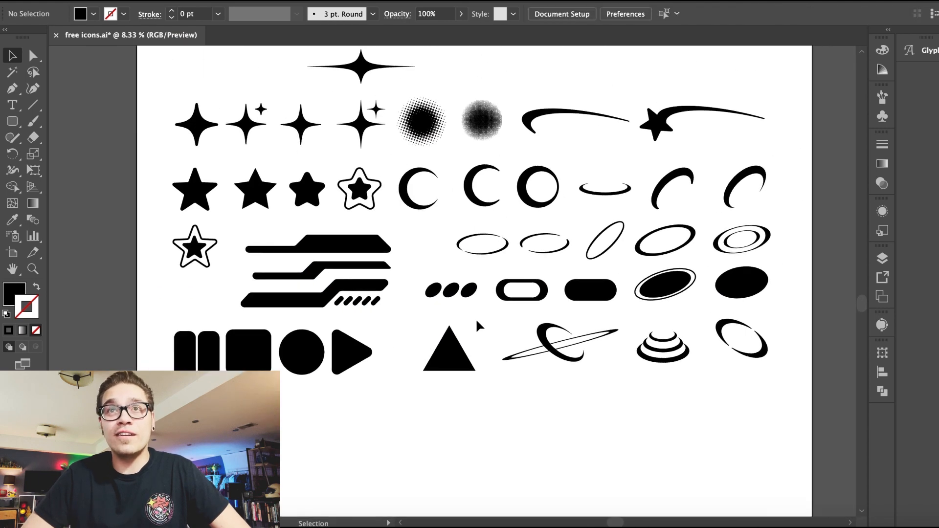
Step: Rotate the triangle to point right and move it below the icon rows
{"action": "left_click", "coordinate": [415, 365]}
{"action": "key", "text": "super+equal"}
{"action": "key", "text": "super+equal"}
{"action": "key", "text": "super+equal"}
{"action": "key", "text": "super+equal"}
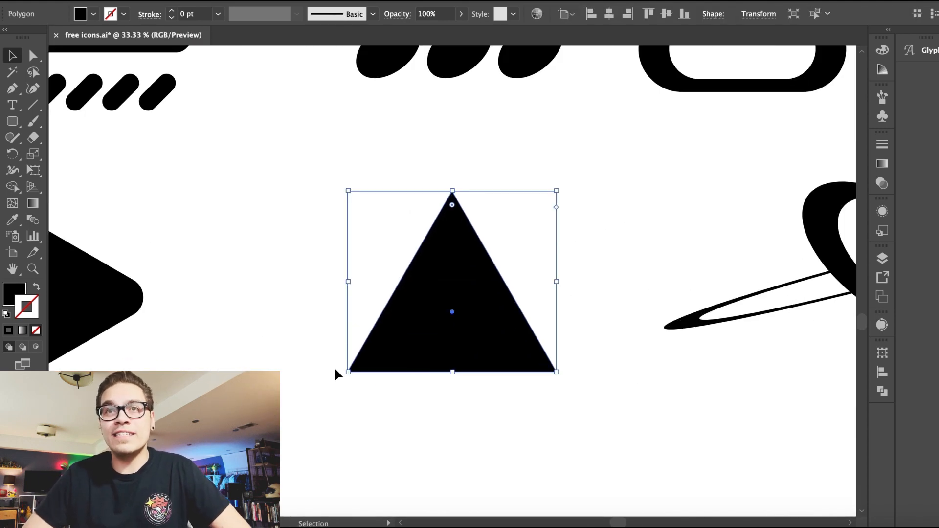
{"action": "left_click_drag", "start_coordinate": [338, 375], "coordinate": [339, 216]}
{"action": "key", "text": "super+minus"}
{"action": "key", "text": "super+minus"}
{"action": "key", "text": "super+minus"}
{"action": "left_click_drag", "start_coordinate": [449, 294], "coordinate": [466, 443]}
{"action": "left_click", "coordinate": [363, 407]}
{"action": "key", "text": "super+equal"}
{"action": "left_click", "coordinate": [461, 304]}
Step: Draw a rectangle as the arrow's shaft joining the left side of the triangle
{"action": "left_click_drag", "start_coordinate": [12, 121], "coordinate": [92, 127]}
{"action": "mouse_move", "coordinate": [426, 294]}
{"action": "left_mouse_down"}
{"action": "mouse_move", "coordinate": [273, 364]}
{"action": "mouse_move", "coordinate": [270, 333]}
{"action": "left_mouse_up"}
{"action": "key", "text": "v"}
{"action": "left_click", "coordinate": [254, 216]}
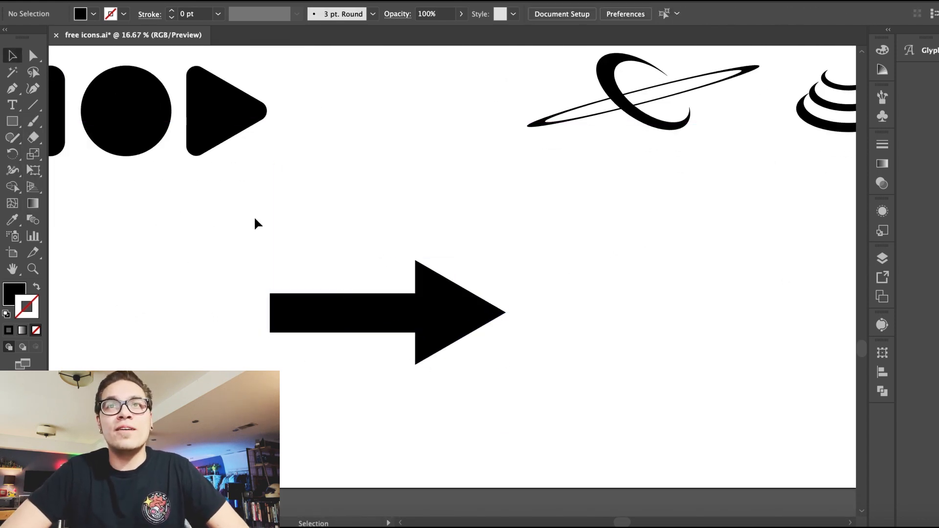
Step: Duplicate the arrow's shaft and head above the original arrow
{"action": "left_click_drag", "start_coordinate": [451, 386], "coordinate": [451, 386]}
{"action": "left_click", "coordinate": [666, 15]}
{"action": "left_click", "coordinate": [458, 191]}
{"action": "left_click_drag", "start_coordinate": [322, 242], "coordinate": [512, 376]}
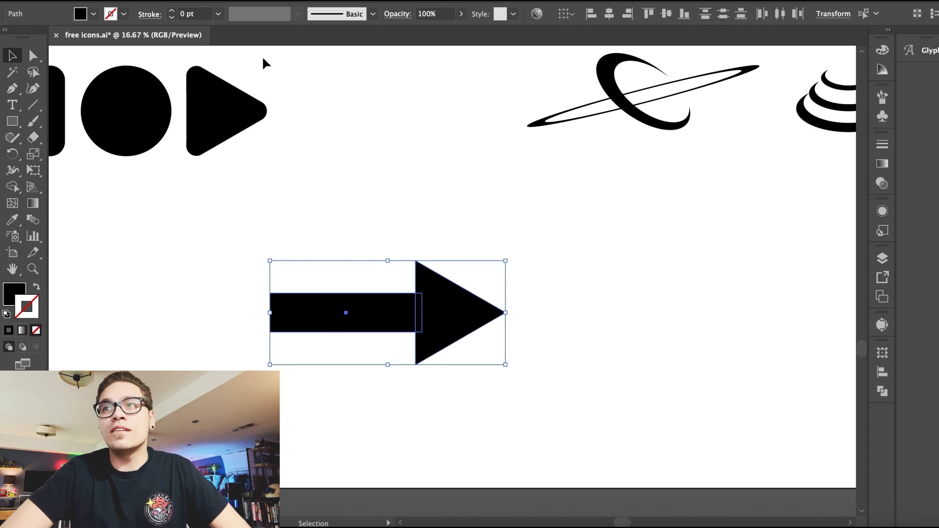
{"action": "left_click_drag", "start_coordinate": [413, 331], "coordinate": [413, 188]}
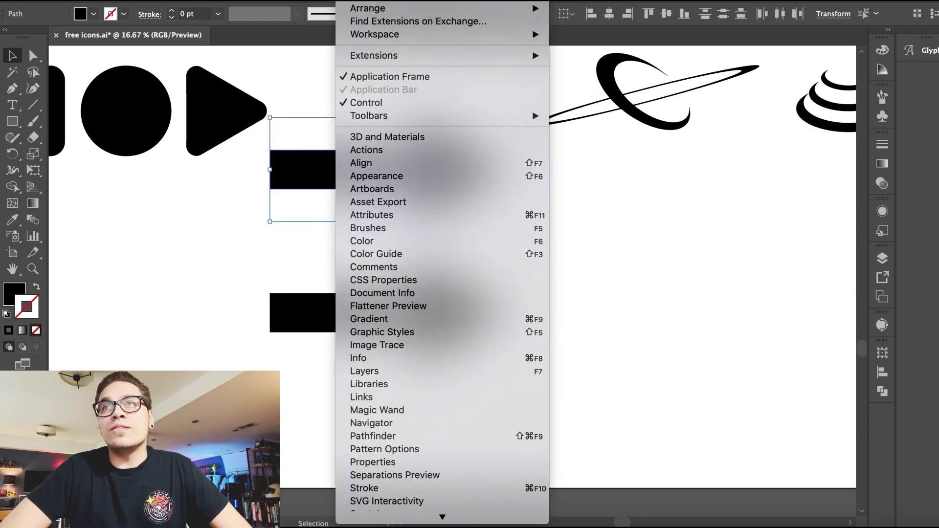
Step: Unite the duplicated arrow's shapes with Pathfinder and round all its corners
{"action": "left_click", "coordinate": [391, 379]}
{"action": "left_click", "coordinate": [742, 382]}
{"action": "key", "text": "ctrl+z"}
{"action": "left_click", "coordinate": [716, 383]}
{"action": "key", "text": "a"}
{"action": "left_click_drag", "start_coordinate": [490, 175], "coordinate": [419, 153]}
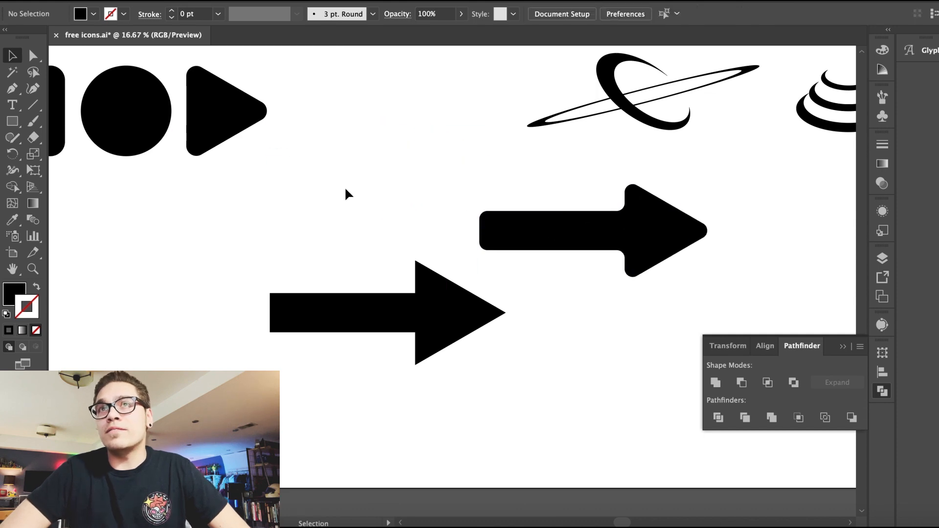
Step: Delete the original sharp-cornered arrow
{"action": "left_click", "coordinate": [455, 323]}
{"action": "left_click_drag", "start_coordinate": [350, 247], "coordinate": [430, 349]}
{"action": "key", "text": "Delete"}
Step: Draw a row of rounded rectangles of decreasing width to the left of the rounded arrow
{"action": "left_click_drag", "start_coordinate": [12, 121], "coordinate": [83, 142]}
{"action": "left_click_drag", "start_coordinate": [488, 210], "coordinate": [552, 250]}
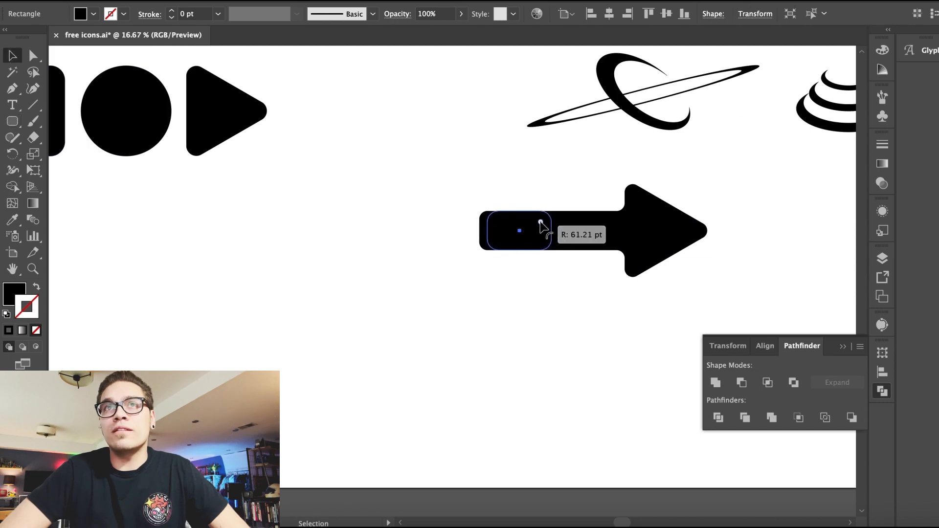
{"action": "left_click_drag", "start_coordinate": [541, 222], "coordinate": [336, 230]}
{"action": "left_click", "coordinate": [316, 181]}
{"action": "key", "text": "super+="}
{"action": "key", "text": "super+="}
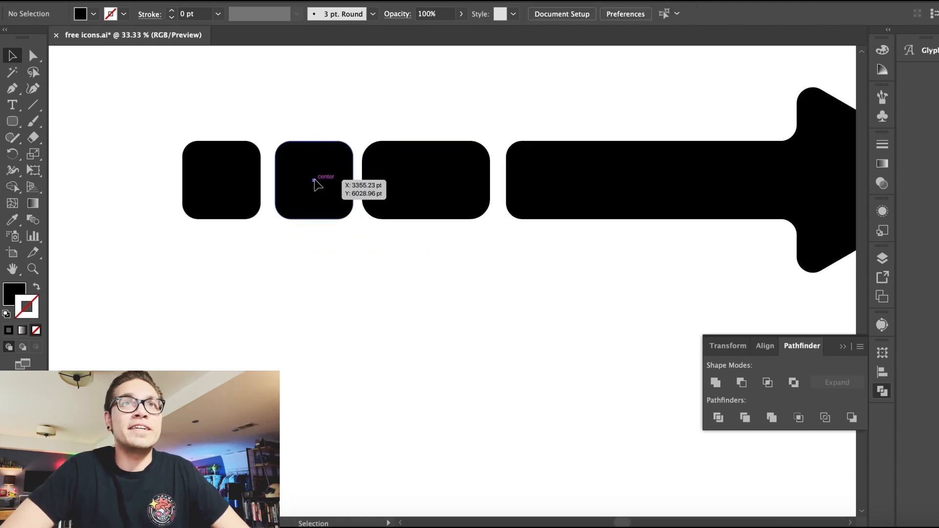
{"action": "left_click", "coordinate": [246, 164]}
{"action": "mouse_move", "coordinate": [182, 180]}
{"action": "left_mouse_down"}
{"action": "mouse_move", "coordinate": [217, 181]}
{"action": "mouse_move", "coordinate": [189, 172]}
{"action": "left_mouse_up"}
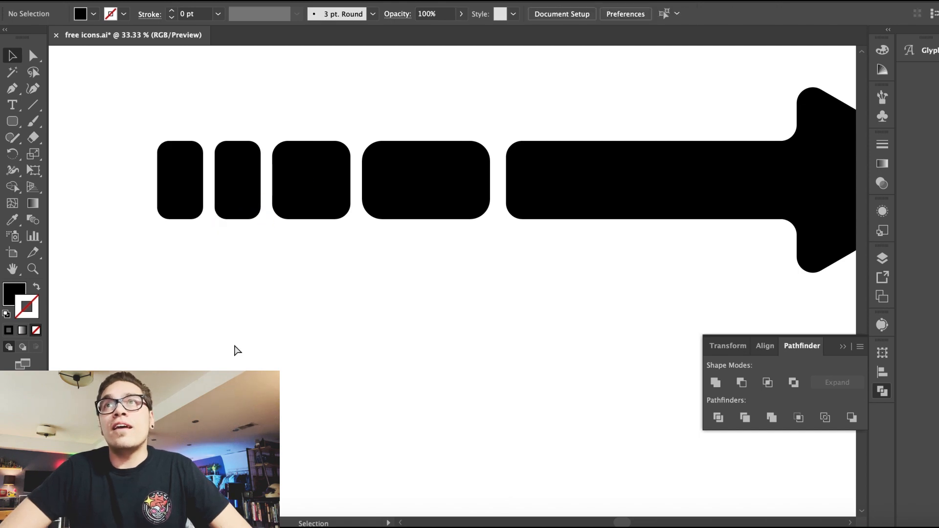
Step: Group the rounded blocks together with the rounded arrow
{"action": "left_click", "coordinate": [237, 351]}
{"action": "key", "text": "super+minus"}
{"action": "key", "text": "super+minus"}
{"action": "key", "text": "super+minus"}
{"action": "left_click_drag", "start_coordinate": [322, 210], "coordinate": [588, 280]}
{"action": "left_click", "coordinate": [158, 1]}
{"action": "left_click", "coordinate": [177, 34]}
Step: Move the grouped arrow to the top right of the icon sheet
{"action": "left_click", "coordinate": [338, 335]}
{"action": "key", "text": "super+minus"}
{"action": "key", "text": "super+minus"}
{"action": "scroll", "coordinate": [338, 335], "scroll_direction": "up", "scroll_amount": 4}
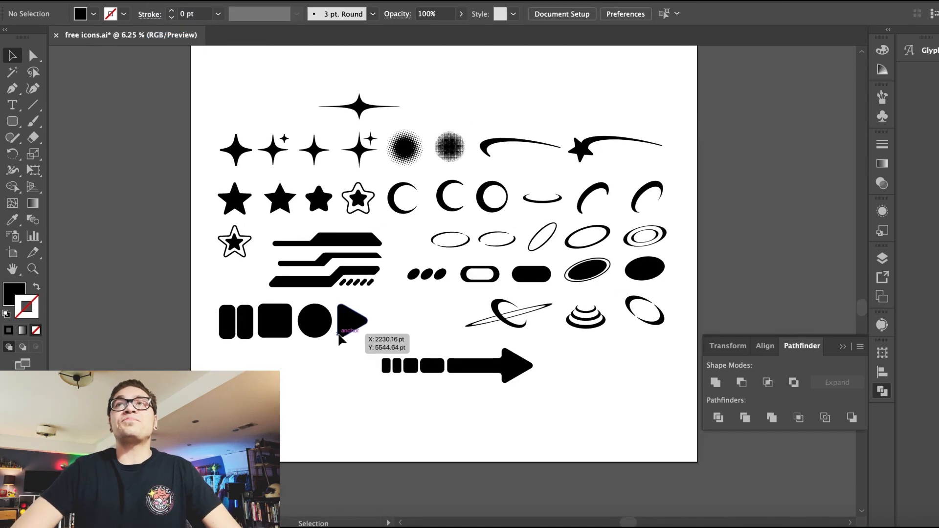
{"action": "scroll", "coordinate": [339, 336], "scroll_direction": "up", "scroll_amount": 2}
{"action": "left_click_drag", "start_coordinate": [509, 424], "coordinate": [645, 160]}
Step: Reposition the pause, square, circle and play icons along the bottom row and save the file
{"action": "left_click_drag", "start_coordinate": [510, 126], "coordinate": [561, 138]}
{"action": "left_click", "coordinate": [477, 149]}
{"action": "scroll", "coordinate": [469, 119], "scroll_direction": "down", "scroll_amount": 1}
{"action": "left_click_drag", "start_coordinate": [375, 345], "coordinate": [226, 387]}
{"action": "left_click_drag", "start_coordinate": [362, 380], "coordinate": [343, 373]}
{"action": "left_click_drag", "start_coordinate": [285, 360], "coordinate": [225, 349]}
{"action": "left_click", "coordinate": [313, 383]}
{"action": "left_click", "coordinate": [350, 390]}
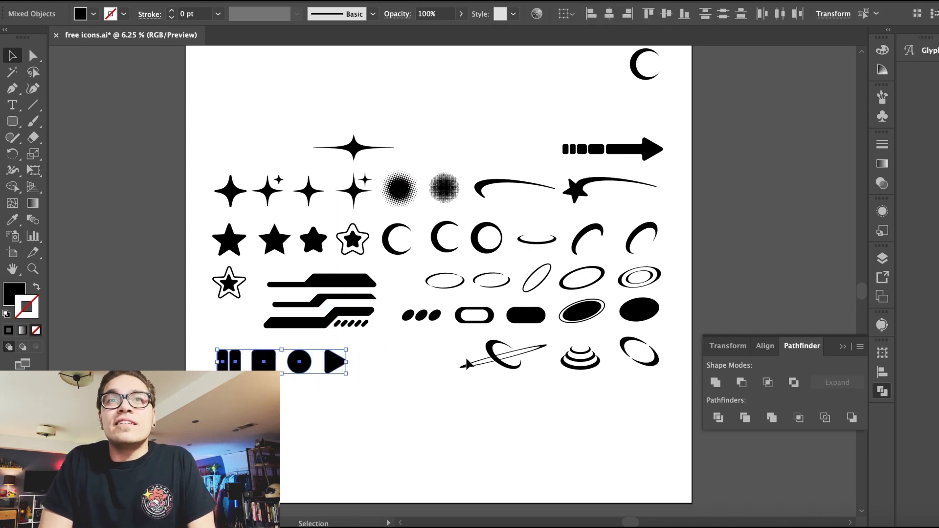
{"action": "left_click", "coordinate": [425, 429]}
{"action": "scroll", "coordinate": [425, 424], "scroll_direction": "up", "scroll_amount": 2}
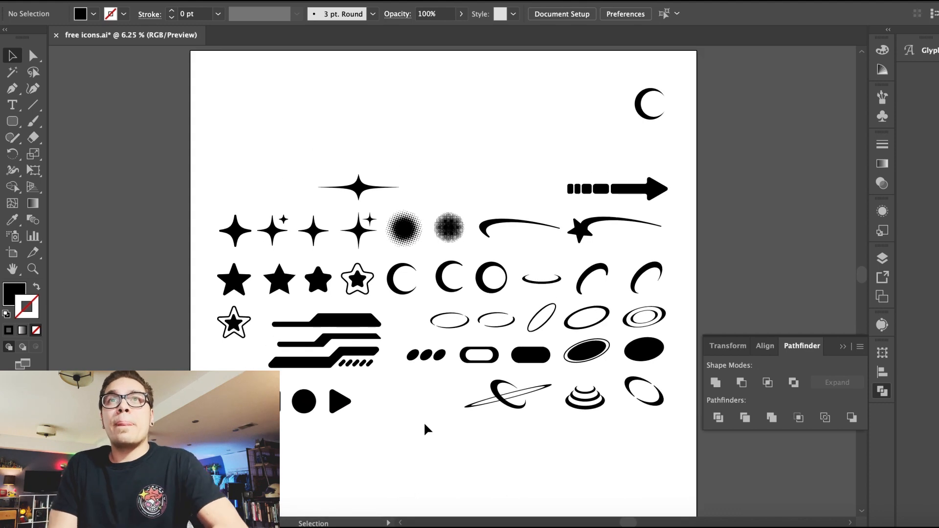
{"action": "key", "text": "super+s"}
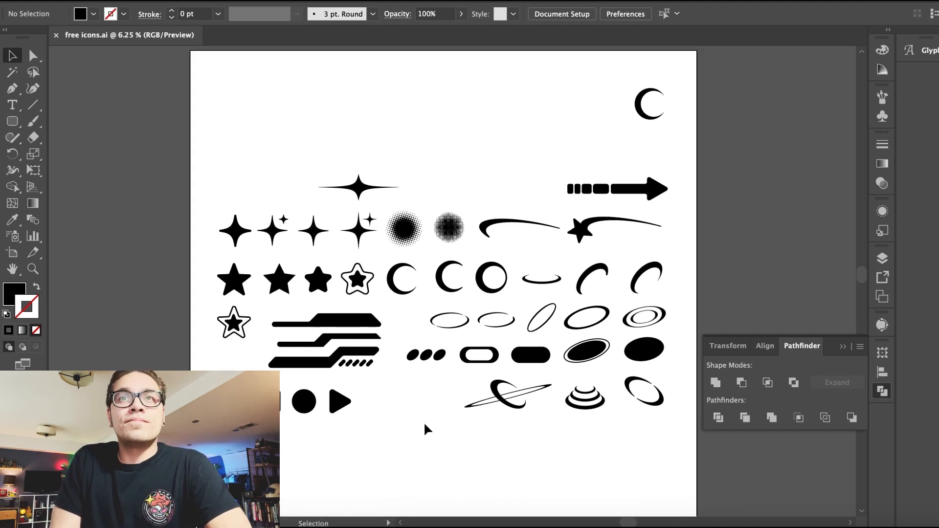
Step: Draw a long thin rectangle below the planet icons
{"action": "left_click_drag", "start_coordinate": [12, 121], "coordinate": [81, 141]}
{"action": "key", "text": "super+equal"}
{"action": "left_click_drag", "start_coordinate": [395, 399], "coordinate": [640, 405]}
{"action": "key", "text": "v"}
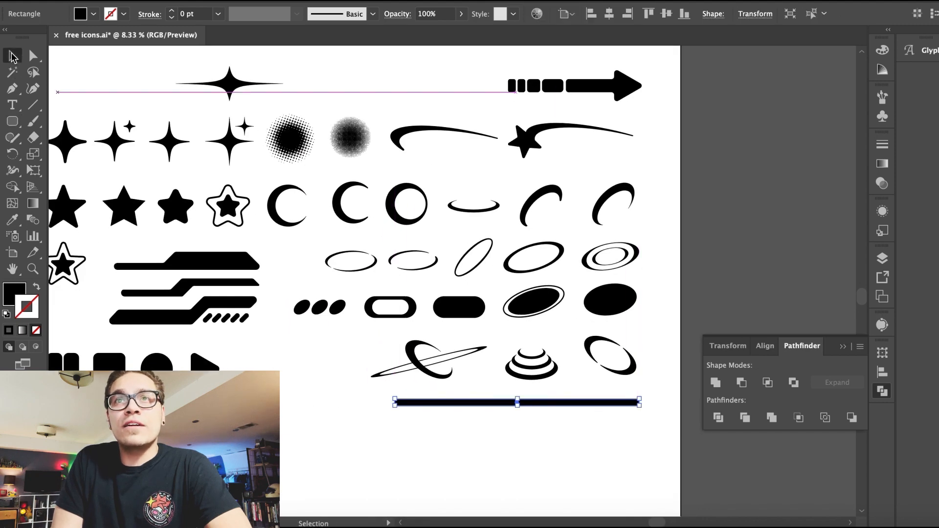
Step: Duplicate the thin bar downward four times with even spacing
{"action": "key", "text": "super+equal"}
{"action": "key", "text": "super+equal"}
{"action": "left_click_drag", "start_coordinate": [402, 283], "coordinate": [398, 312]}
{"action": "key", "text": "super+d"}
{"action": "key", "text": "super+d"}
{"action": "key", "text": "super+d"}
{"action": "left_click", "coordinate": [422, 344]}
Step: Change the bars' heights so they get thinner from top to bottom
{"action": "key", "text": "super+equal"}
{"action": "left_click", "coordinate": [451, 316]}
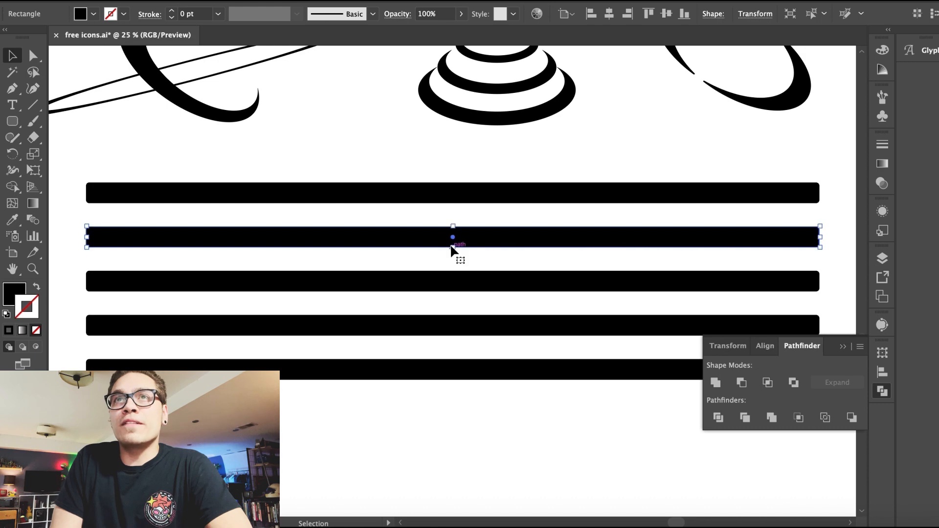
{"action": "left_click", "coordinate": [453, 197]}
{"action": "left_click_drag", "start_coordinate": [453, 183], "coordinate": [454, 158]}
{"action": "left_click", "coordinate": [455, 235]}
{"action": "left_click_drag", "start_coordinate": [454, 228], "coordinate": [454, 216]}
{"action": "left_click", "coordinate": [455, 279]}
{"action": "left_click_drag", "start_coordinate": [454, 271], "coordinate": [453, 263]}
{"action": "left_click", "coordinate": [456, 321]}
{"action": "left_click_drag", "start_coordinate": [452, 317], "coordinate": [452, 309]}
{"action": "left_click_drag", "start_coordinate": [452, 371], "coordinate": [454, 322]}
{"action": "left_click", "coordinate": [452, 386]}
Step: Delete a bar and adjust the remaining bars' thicknesses and spacing into a graduated stack
{"action": "key", "text": "super+minus"}
{"action": "key", "text": "super+minus"}
{"action": "key", "text": "super+equal"}
{"action": "key", "text": "super+equal"}
{"action": "left_click", "coordinate": [453, 225]}
{"action": "key", "text": "Delete"}
{"action": "left_click_drag", "start_coordinate": [446, 186], "coordinate": [444, 233]}
{"action": "key", "text": "super+minus"}
{"action": "left_click", "coordinate": [425, 360]}
{"action": "left_click_drag", "start_coordinate": [428, 361], "coordinate": [428, 374]}
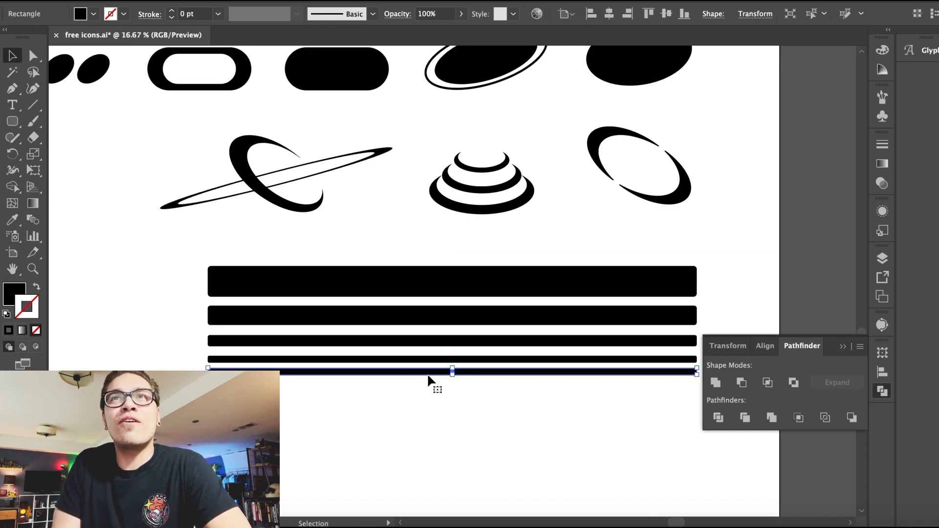
{"action": "key", "text": "super+equal"}
{"action": "key", "text": "super+equal"}
{"action": "key", "text": "super+equal"}
{"action": "key", "text": "super+equal"}
{"action": "key", "text": "super+equal"}
{"action": "left_click_drag", "start_coordinate": [453, 262], "coordinate": [452, 224]}
{"action": "left_click", "coordinate": [437, 312]}
{"action": "left_click", "coordinate": [435, 338]}
{"action": "key", "text": "super+minus"}
{"action": "key", "text": "super+minus"}
{"action": "key", "text": "super+minus"}
{"action": "scroll", "coordinate": [435, 338], "scroll_direction": "up", "scroll_amount": 3}
{"action": "scroll", "coordinate": [435, 338], "scroll_direction": "up", "scroll_amount": 3}
{"action": "left_click", "coordinate": [427, 261]}
{"action": "key", "text": "super+minus"}
{"action": "key", "text": "super+minus"}
{"action": "key", "text": "super+minus"}
Step: Group all the stacked bars
{"action": "left_click", "coordinate": [205, 287]}
{"action": "left_click_drag", "start_coordinate": [303, 390], "coordinate": [491, 292]}
{"action": "left_click", "coordinate": [161, 0]}
{"action": "left_click", "coordinate": [171, 34]}
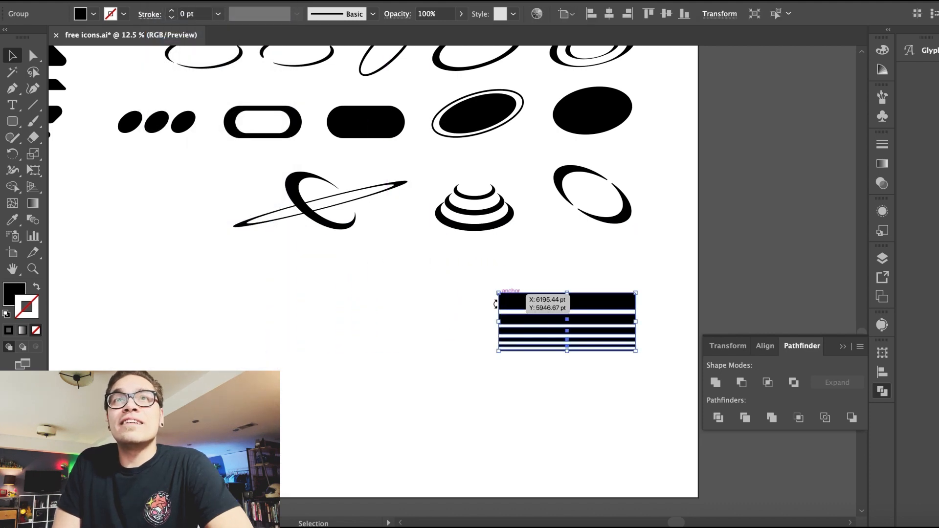
Step: Move the bar stack to the top row beside the arrow icon
{"action": "left_click", "coordinate": [458, 361]}
{"action": "key", "text": "super+minus"}
{"action": "key", "text": "super+minus"}
{"action": "left_click_drag", "start_coordinate": [458, 361], "coordinate": [532, 411]}
{"action": "left_click_drag", "start_coordinate": [568, 340], "coordinate": [444, 75]}
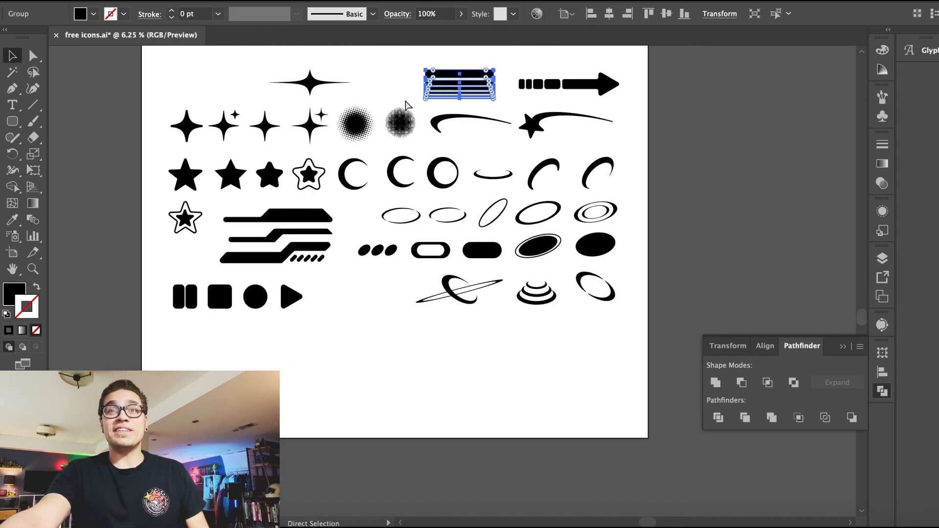
{"action": "key", "text": "super+plus"}
{"action": "key", "text": "super+plus"}
{"action": "left_click", "coordinate": [319, 348]}
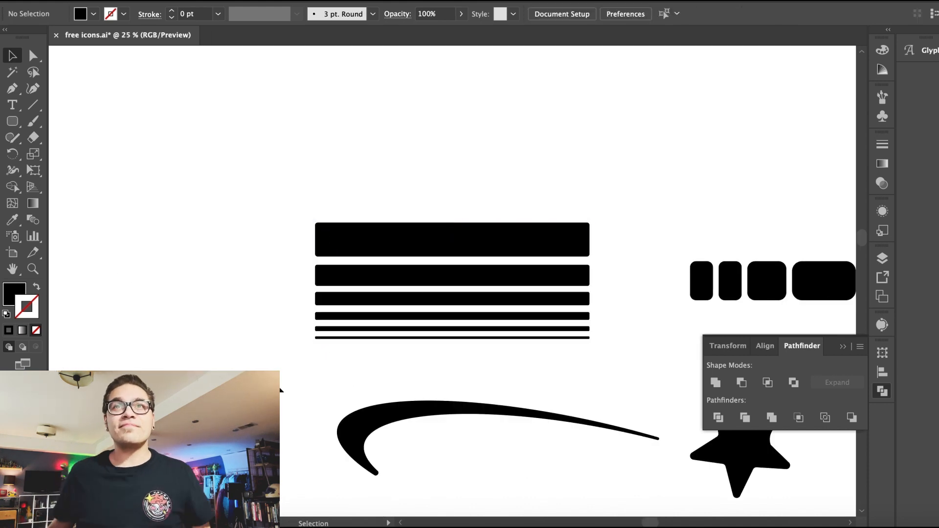
{"action": "key", "text": "super+minus"}
{"action": "key", "text": "super+minus"}
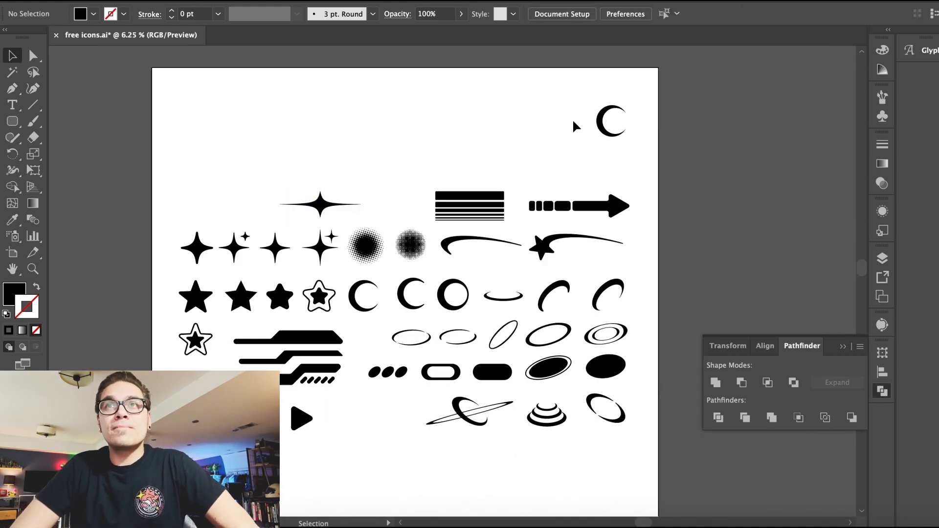
{"action": "key", "text": "a"}
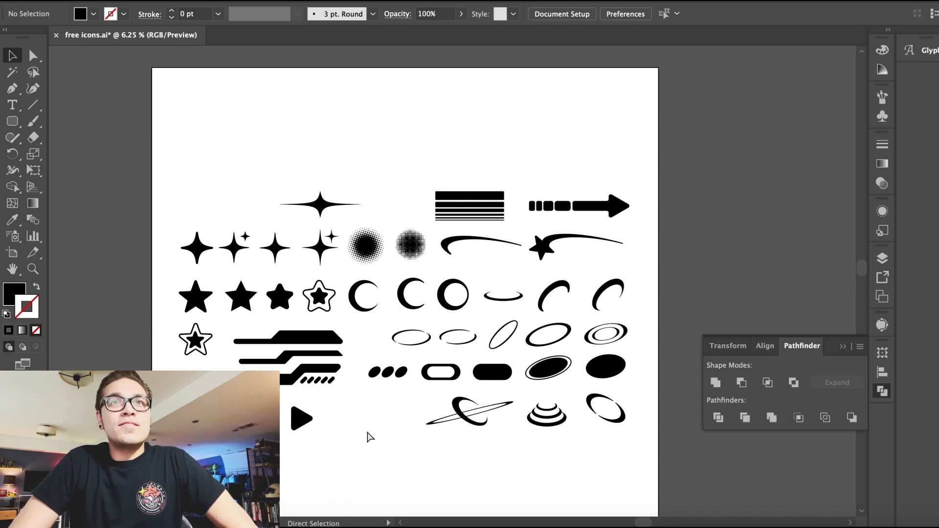
Step: Draw a circle with the Ellipse tool below the icons and remove its fill to leave a stroked ring
{"action": "key", "text": "super+plus"}
{"action": "key", "text": "super+plus"}
{"action": "key", "text": "super+plus"}
{"action": "scroll", "coordinate": [370, 480], "scroll_direction": "down", "scroll_amount": 8}
{"action": "left_click_drag", "start_coordinate": [12, 121], "coordinate": [68, 154]}
{"action": "left_click_drag", "start_coordinate": [328, 301], "coordinate": [420, 392]}
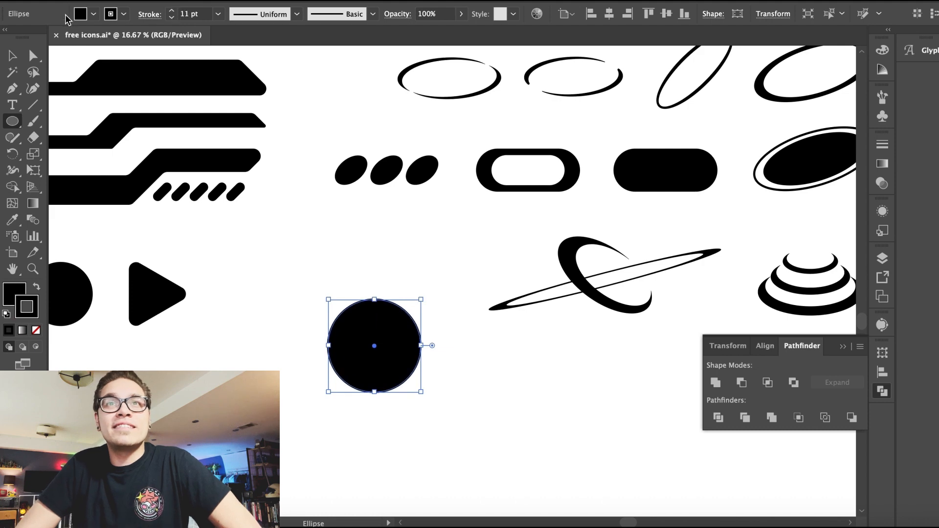
{"action": "left_click", "coordinate": [81, 14]}
{"action": "left_click", "coordinate": [9, 40]}
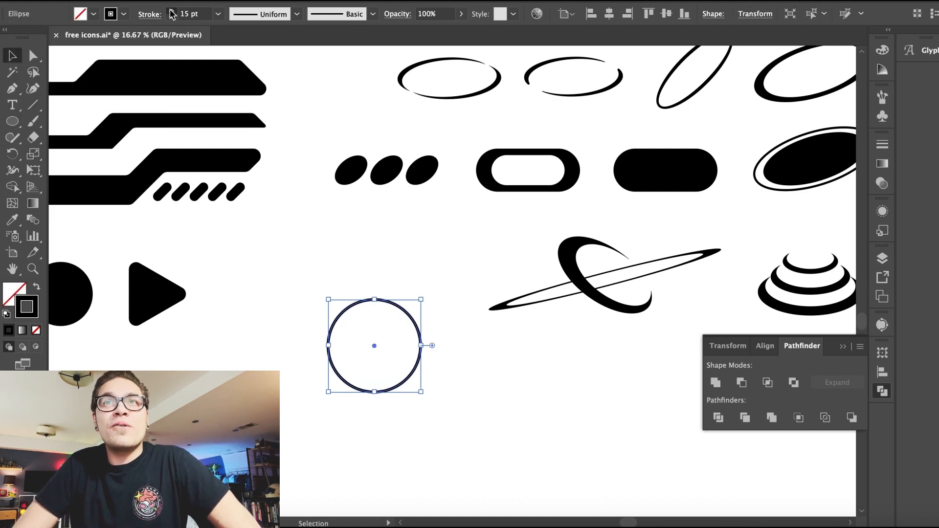
Step: Duplicate the stroked circle and narrow the copy into a tall vertical ellipse centred inside it
{"action": "left_click", "coordinate": [362, 304]}
{"action": "left_click", "coordinate": [362, 302]}
{"action": "key", "text": "super+plus"}
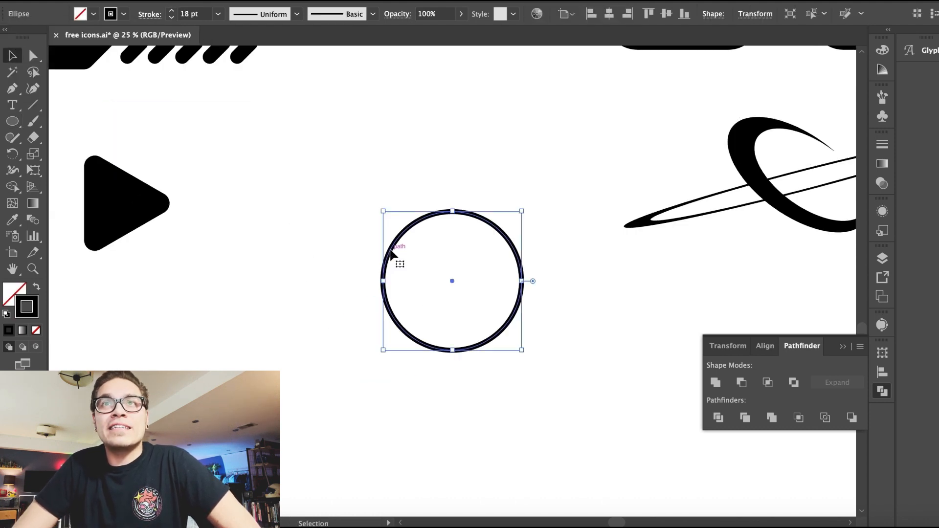
{"action": "left_click_drag", "start_coordinate": [393, 245], "coordinate": [412, 245]}
{"action": "left_click_drag", "start_coordinate": [544, 281], "coordinate": [483, 281]}
{"action": "left_click", "coordinate": [450, 264]}
{"action": "left_click_drag", "start_coordinate": [412, 238], "coordinate": [424, 238]}
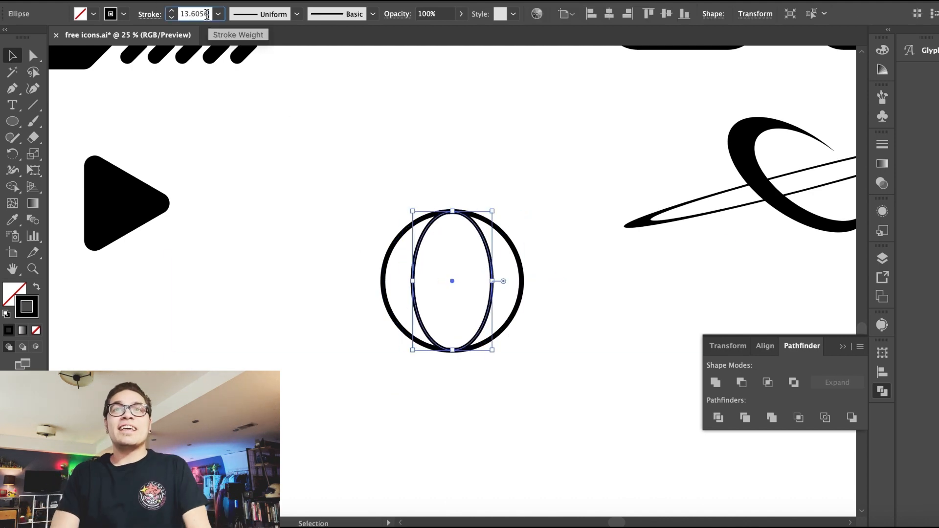
{"action": "key", "text": "Return"}
Step: Select both rings and set their stroke weight to 16 pt
{"action": "left_click", "coordinate": [352, 142]}
{"action": "left_click_drag", "start_coordinate": [351, 142], "coordinate": [450, 245]}
{"action": "type", "text": "1"}
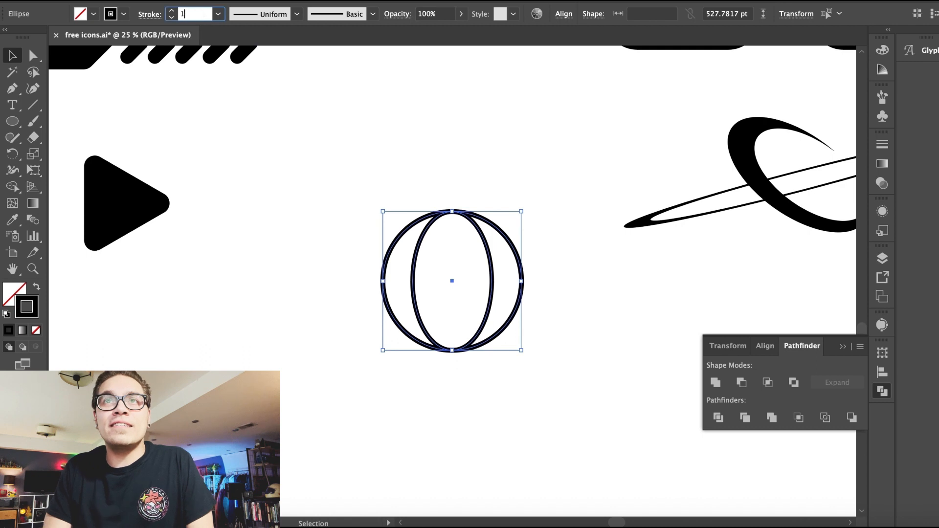
{"action": "type", "text": "6"}
{"action": "key", "text": "Return"}
Step: Add a flattened horizontal ellipse across the middle of the circle
{"action": "left_click", "coordinate": [303, 118]}
{"action": "left_click", "coordinate": [419, 252]}
{"action": "left_click_drag", "start_coordinate": [407, 206], "coordinate": [527, 237]}
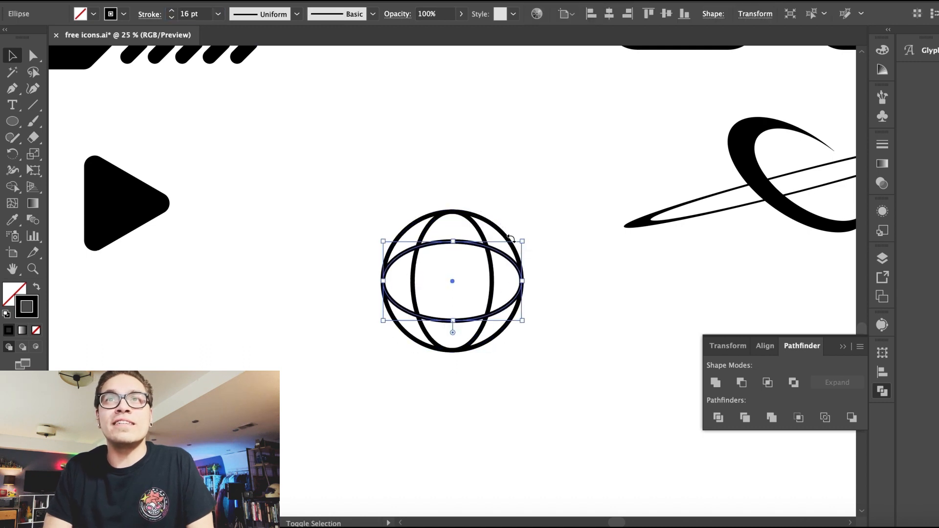
Step: Draw a straight horizontal line through the circle's centre with the Pen tool
{"action": "left_click", "coordinate": [111, 243]}
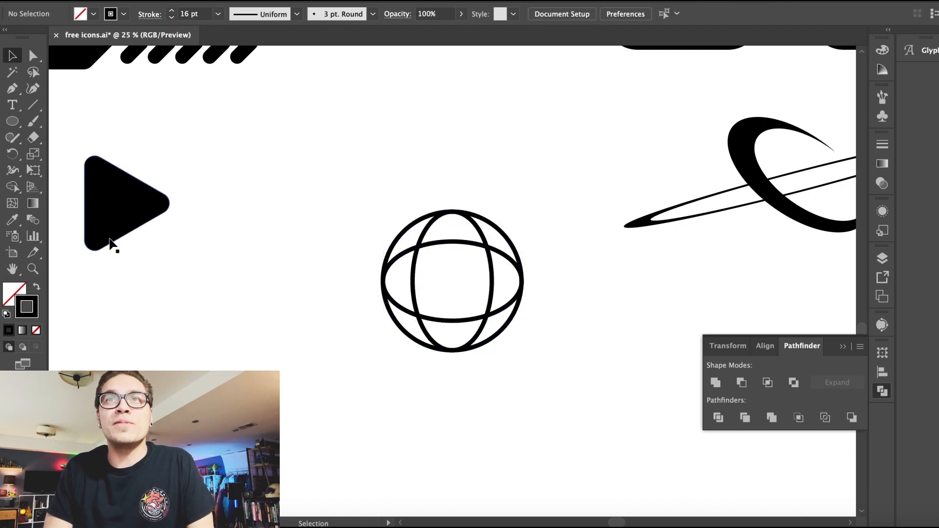
{"action": "left_click", "coordinate": [521, 283]}
{"action": "key", "text": "v"}
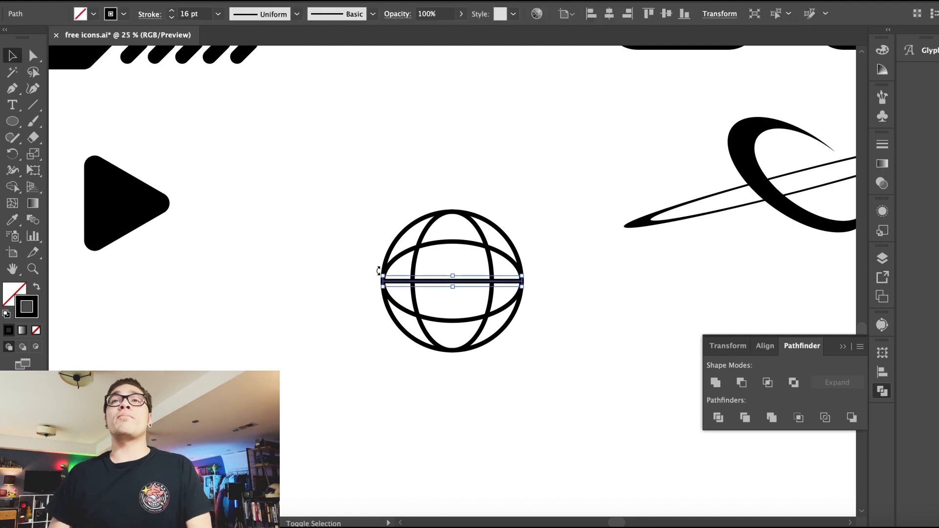
Step: Add a vertical line through the centre, then select all globe parts and group them
{"action": "left_click_drag", "start_coordinate": [376, 271], "coordinate": [500, 241]}
{"action": "left_click_drag", "start_coordinate": [346, 172], "coordinate": [567, 410]}
{"action": "left_click_drag", "start_coordinate": [363, 191], "coordinate": [520, 408]}
{"action": "left_click", "coordinate": [157, 1]}
{"action": "left_click", "coordinate": [174, 34]}
{"action": "left_click", "coordinate": [416, 147]}
{"action": "key", "text": "super+minus"}
{"action": "key", "text": "super+minus"}
{"action": "left_click_drag", "start_coordinate": [399, 221], "coordinate": [473, 327]}
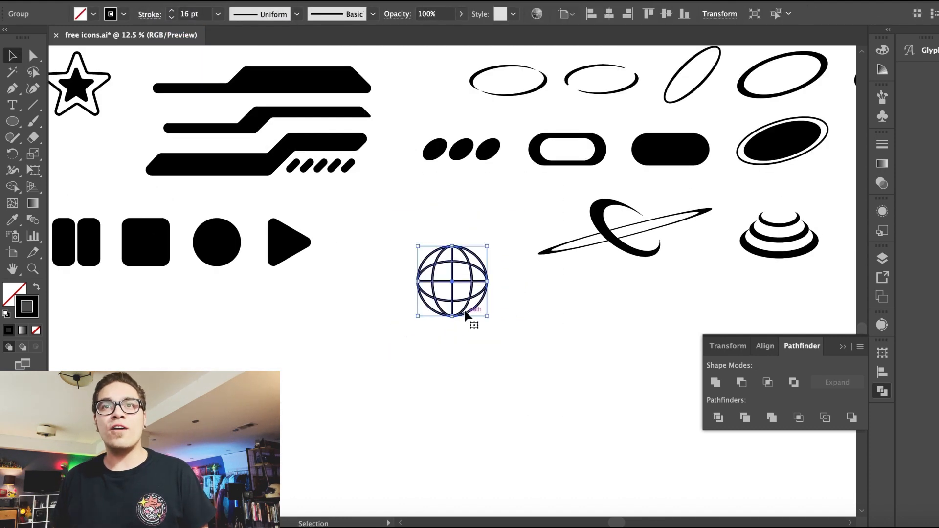
Step: Duplicate the globe icon into copies, including a horizontally stretched oval version
{"action": "left_click_drag", "start_coordinate": [451, 284], "coordinate": [390, 361]}
{"action": "left_click_drag", "start_coordinate": [444, 386], "coordinate": [465, 334]}
{"action": "key", "text": "Delete"}
{"action": "left_click_drag", "start_coordinate": [421, 124], "coordinate": [507, 210]}
{"action": "left_click_drag", "start_coordinate": [465, 174], "coordinate": [465, 347]}
Step: Draw a circle with the Ellipse tool beside the lower globe and fill it black
{"action": "left_click_drag", "start_coordinate": [14, 121], "coordinate": [60, 138]}
{"action": "left_click_drag", "start_coordinate": [11, 122], "coordinate": [79, 153]}
{"action": "left_click_drag", "start_coordinate": [324, 302], "coordinate": [414, 391]}
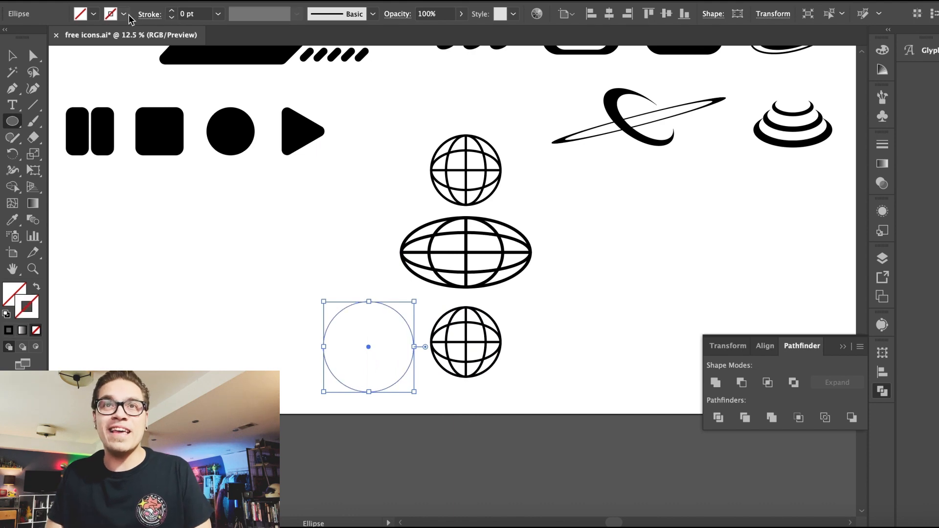
{"action": "left_click", "coordinate": [94, 14]}
{"action": "left_click", "coordinate": [27, 21]}
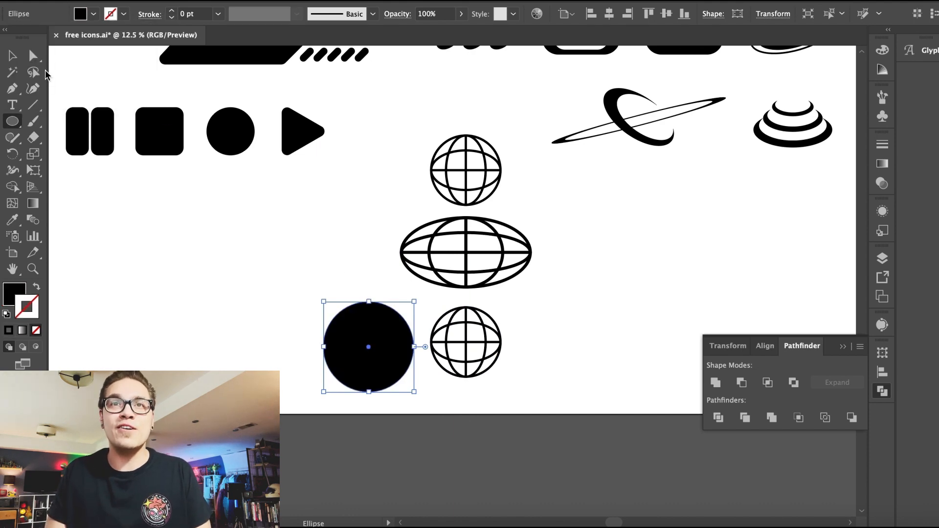
Step: Place a globe over the black circle and make its lines white
{"action": "left_click", "coordinate": [465, 345]}
{"action": "left_click_drag", "start_coordinate": [465, 348], "coordinate": [382, 344]}
{"action": "key", "text": "super+x"}
{"action": "key", "text": "super+v"}
{"action": "left_click_drag", "start_coordinate": [455, 283], "coordinate": [371, 349]}
{"action": "key", "text": "super+equal"}
{"action": "key", "text": "super+equal"}
{"action": "key", "text": "super+equal"}
{"action": "left_click", "coordinate": [413, 172]}
{"action": "left_click_drag", "start_coordinate": [334, 161], "coordinate": [490, 303]}
{"action": "left_click", "coordinate": [178, 36]}
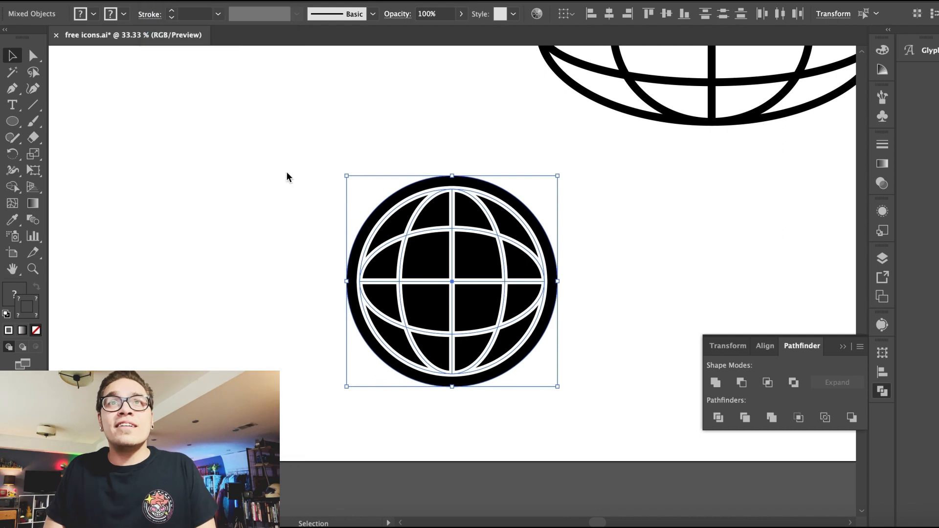
Step: Move the filled globe up beside the outline globe
{"action": "key", "text": "super+minus"}
{"action": "key", "text": "super+minus"}
{"action": "key", "text": "super+minus"}
{"action": "left_click_drag", "start_coordinate": [311, 350], "coordinate": [320, 175]}
{"action": "left_click_drag", "start_coordinate": [421, 263], "coordinate": [271, 268]}
{"action": "key", "text": "super+plus"}
{"action": "key", "text": "super+plus"}
{"action": "key", "text": "super+plus"}
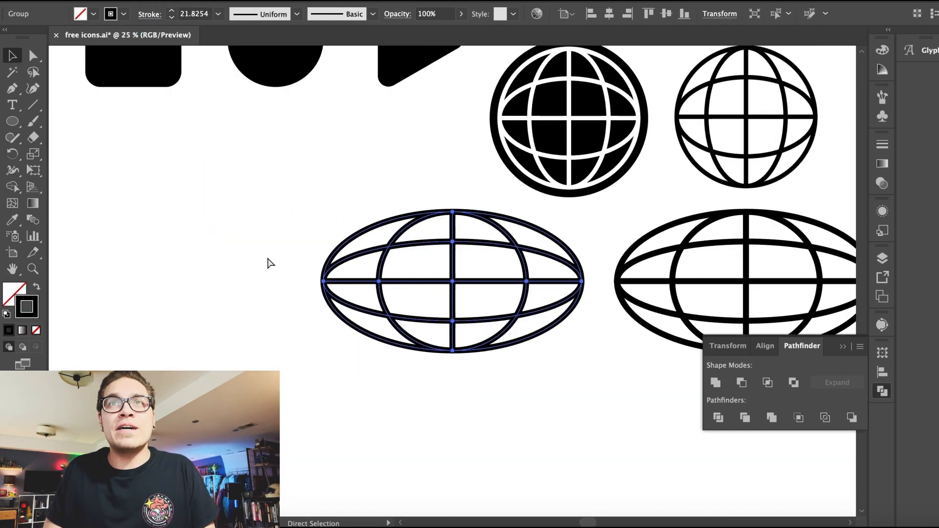
Step: Enlarge the oval globe's outer ellipse and fill it black
{"action": "left_click_drag", "start_coordinate": [12, 122], "coordinate": [112, 142]}
{"action": "key", "text": "v"}
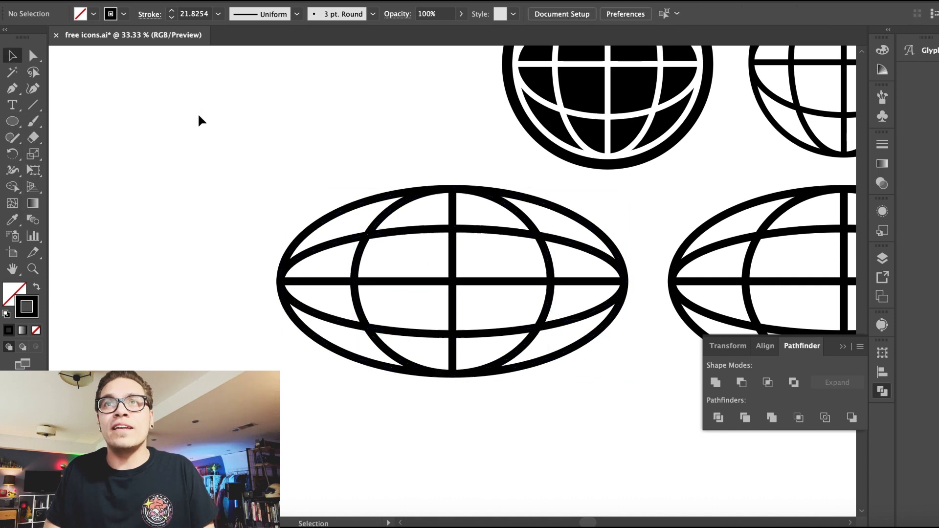
{"action": "key", "text": "super+minus"}
{"action": "key", "text": "super+minus"}
{"action": "double_click", "coordinate": [420, 245]}
{"action": "double_click", "coordinate": [398, 364]}
{"action": "left_click", "coordinate": [392, 314]}
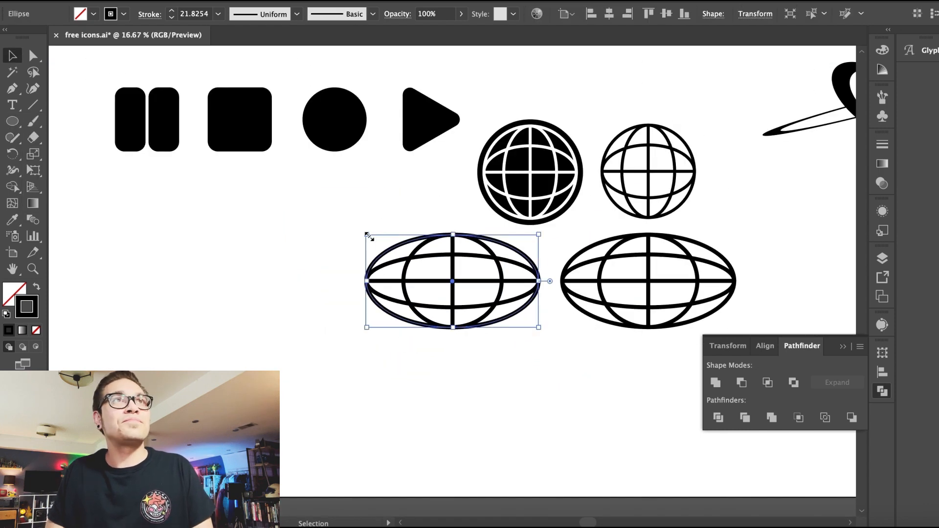
{"action": "mouse_move", "coordinate": [366, 232]}
{"action": "left_mouse_down"}
{"action": "mouse_move", "coordinate": [350, 220]}
{"action": "mouse_move", "coordinate": [356, 227]}
{"action": "left_mouse_up"}
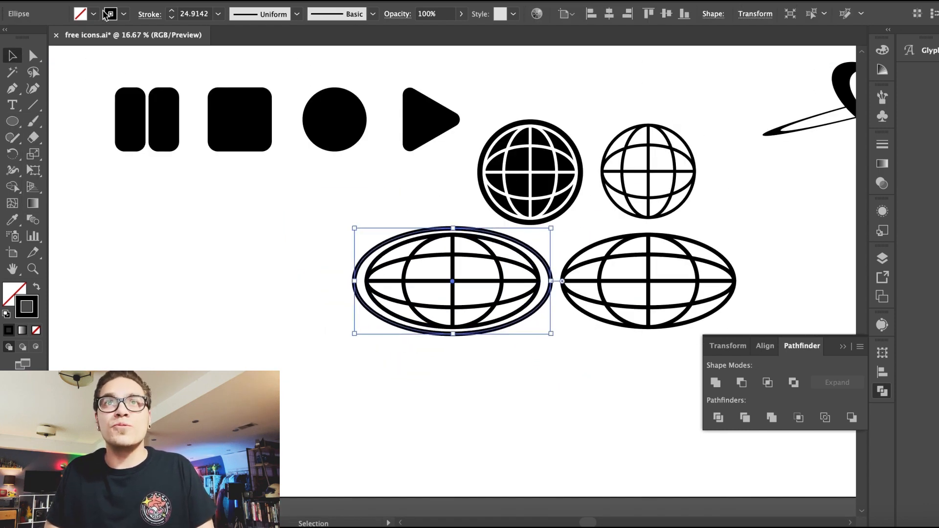
{"action": "left_click", "coordinate": [109, 14]}
{"action": "left_click", "coordinate": [34, 38]}
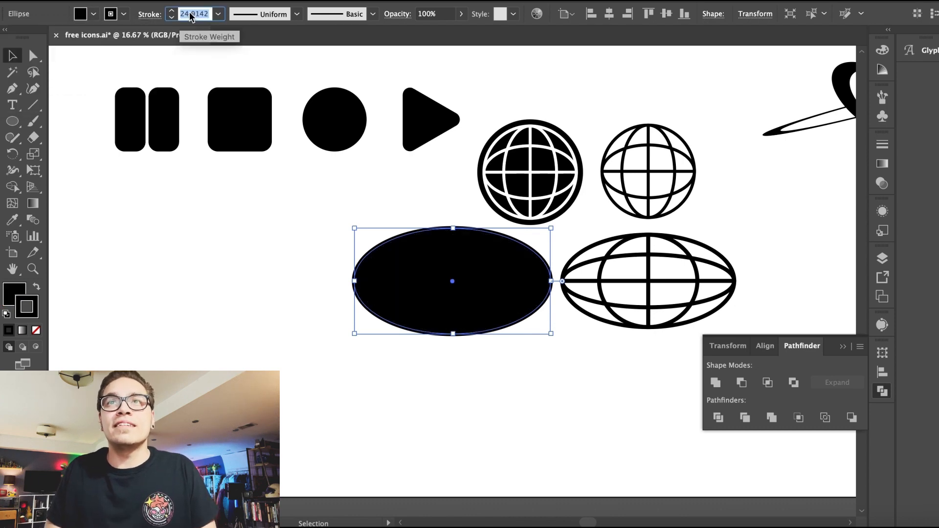
{"action": "key", "text": "Return"}
Step: Set the oval globe's lines to white, move them over the black oval and centre-align them
{"action": "left_click", "coordinate": [303, 215]}
{"action": "left_click", "coordinate": [433, 271]}
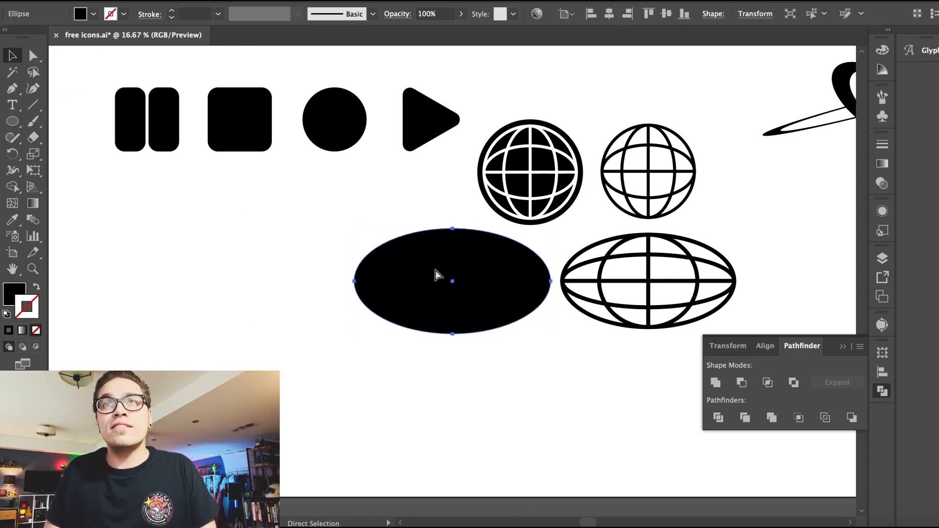
{"action": "left_click_drag", "start_coordinate": [425, 255], "coordinate": [425, 309]}
{"action": "left_click", "coordinate": [122, 15]}
{"action": "left_click", "coordinate": [24, 38]}
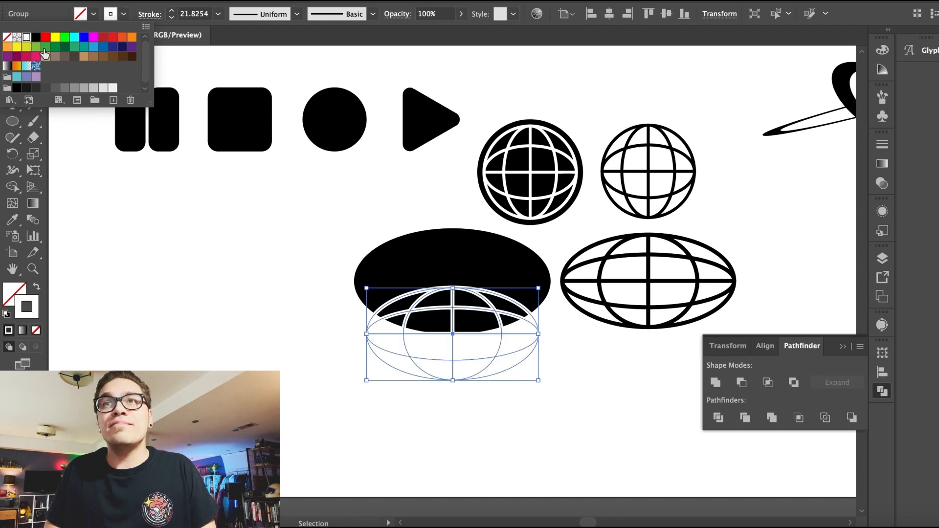
{"action": "left_click_drag", "start_coordinate": [374, 195], "coordinate": [430, 306]}
{"action": "left_click", "coordinate": [609, 13]}
{"action": "left_click", "coordinate": [667, 14]}
{"action": "left_click", "coordinate": [327, 240]}
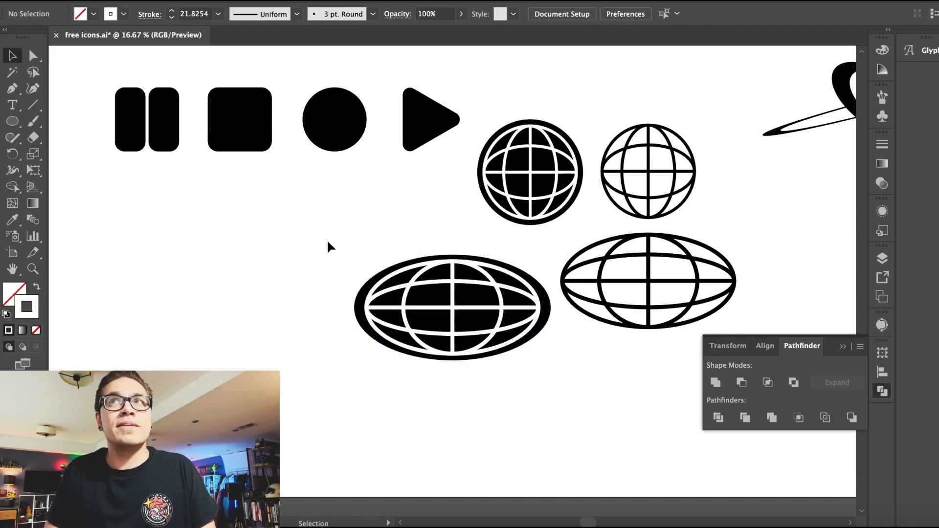
Step: Widen the black oval backing to about 1086 pt
{"action": "key", "text": "super+equal"}
{"action": "left_click", "coordinate": [324, 289]}
{"action": "key", "text": "super+equal"}
{"action": "key", "text": "super+equal"}
{"action": "key", "text": "super+equal"}
{"action": "left_click_drag", "start_coordinate": [59, 281], "coordinate": [84, 287]}
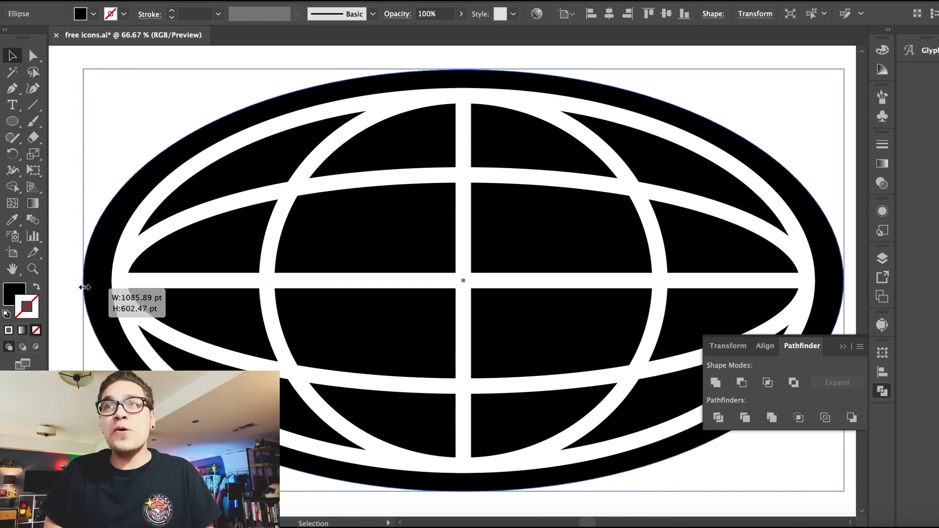
Step: Move the filled round globe closer to the other globes
{"action": "key", "text": "super+minus"}
{"action": "key", "text": "super+minus"}
{"action": "key", "text": "super+minus"}
{"action": "key", "text": "super+minus"}
{"action": "key", "text": "super+minus"}
{"action": "left_click_drag", "start_coordinate": [373, 241], "coordinate": [457, 348]}
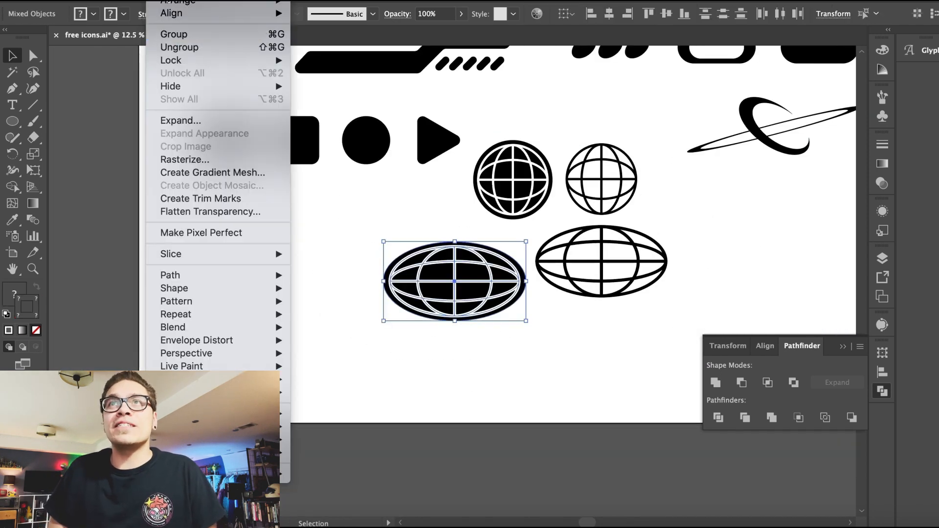
{"action": "left_click", "coordinate": [331, 223]}
{"action": "left_click", "coordinate": [630, 261]}
{"action": "left_click_drag", "start_coordinate": [499, 186], "coordinate": [448, 201]}
{"action": "key", "text": "super+shift+a"}
{"action": "left_click", "coordinate": [446, 274]}
{"action": "left_click_drag", "start_coordinate": [384, 242], "coordinate": [405, 246]}
{"action": "key", "text": "super+z"}
Step: Line up the two oval globes side by side beneath the round globes and align them
{"action": "left_click", "coordinate": [602, 251], "text": "shift"}
{"action": "left_click_drag", "start_coordinate": [669, 226], "coordinate": [591, 251]}
{"action": "left_click", "coordinate": [601, 222]}
{"action": "left_click_drag", "start_coordinate": [652, 233], "coordinate": [467, 181]}
{"action": "left_click", "coordinate": [649, 14]}
{"action": "left_click_drag", "start_coordinate": [627, 325], "coordinate": [465, 280]}
{"action": "left_click", "coordinate": [666, 13]}
{"action": "left_click", "coordinate": [653, 252]}
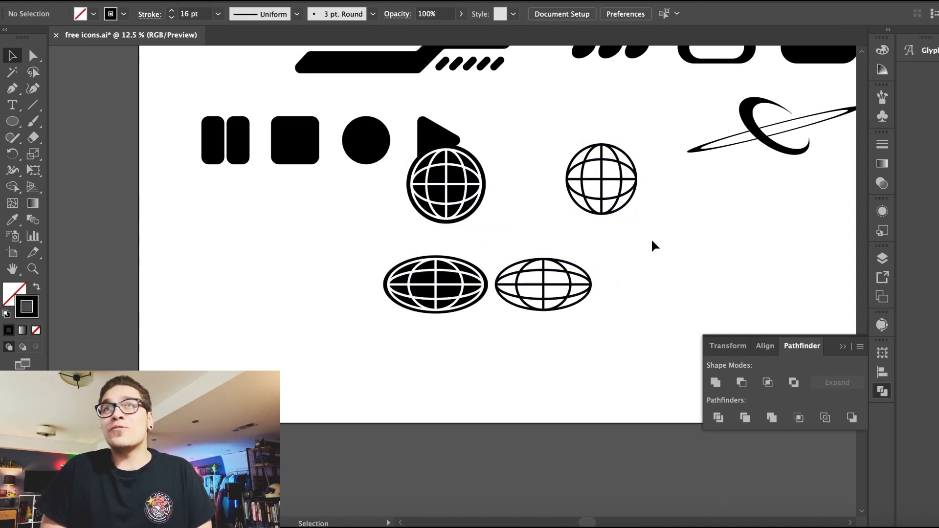
Step: Align the round and oval globe icons vertically in pairs
{"action": "left_click_drag", "start_coordinate": [619, 292], "coordinate": [587, 205]}
{"action": "left_click", "coordinate": [609, 13]}
{"action": "left_click_drag", "start_coordinate": [376, 313], "coordinate": [455, 206]}
{"action": "left_click", "coordinate": [609, 13]}
{"action": "left_click_drag", "start_coordinate": [343, 341], "coordinate": [646, 222]}
{"action": "left_click_drag", "start_coordinate": [446, 184], "coordinate": [489, 179]}
{"action": "key", "text": "super+z"}
Step: Group the globe icons and move them to the top-left area of the artboard
{"action": "left_click_drag", "start_coordinate": [623, 415], "coordinate": [518, 150]}
{"action": "key", "text": "super+minus"}
{"action": "left_click_drag", "start_coordinate": [394, 403], "coordinate": [255, 137]}
{"action": "left_click", "coordinate": [361, 367]}
{"action": "left_click", "coordinate": [355, 394]}
{"action": "left_click_drag", "start_coordinate": [377, 430], "coordinate": [264, 375]}
{"action": "left_click", "coordinate": [156, 1]}
{"action": "left_click", "coordinate": [174, 33]}
{"action": "left_click", "coordinate": [338, 431]}
{"action": "left_click", "coordinate": [353, 395]}
{"action": "left_click_drag", "start_coordinate": [362, 411], "coordinate": [670, 146]}
{"action": "left_click", "coordinate": [340, 453]}
{"action": "left_click", "coordinate": [327, 421]}
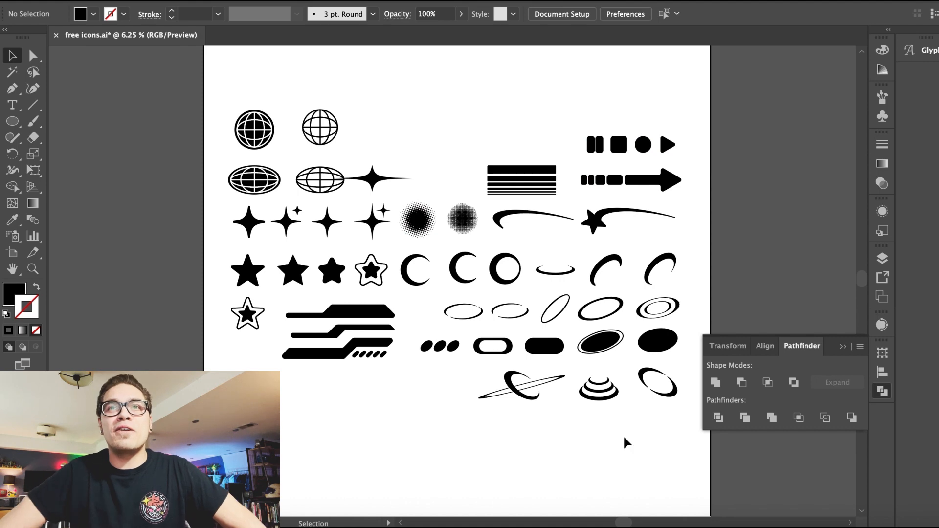
Step: Reset default colours and save the document
{"action": "key", "text": "d"}
{"action": "key", "text": "super+s"}
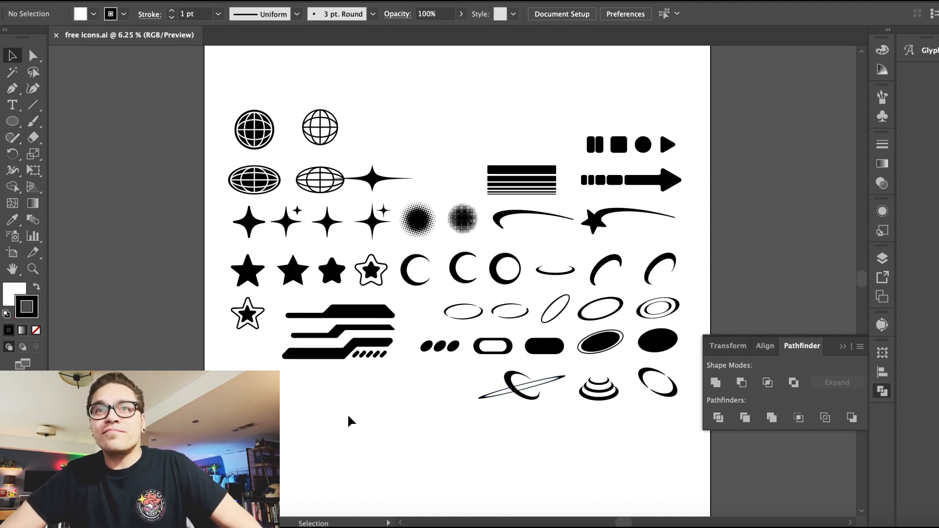
{"action": "left_click", "coordinate": [12, 121]}
{"action": "left_click", "coordinate": [12, 57]}
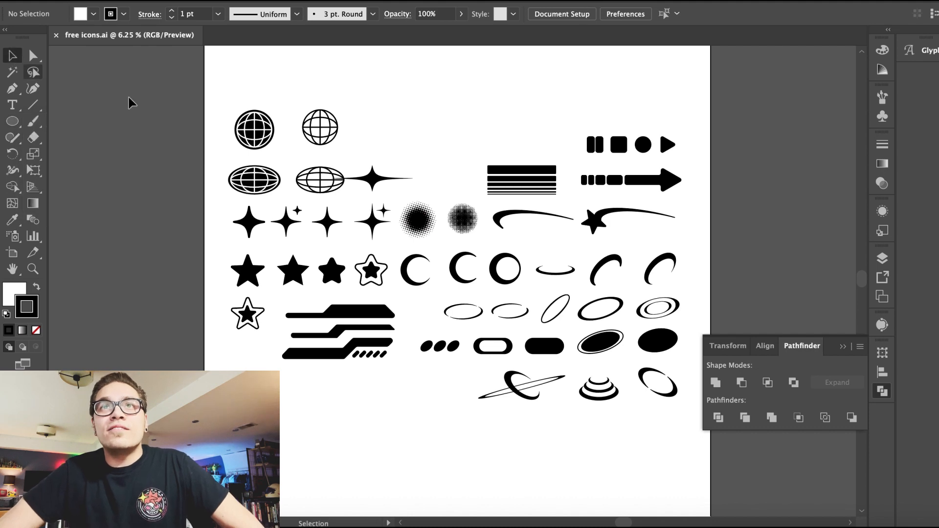
Step: Duplicate the tilted black ellipse, fill the copy white and offset it to leave a thin crescent
{"action": "left_click_drag", "start_coordinate": [655, 341], "coordinate": [403, 420]}
{"action": "key", "text": "super+equal"}
{"action": "key", "text": "super+equal"}
{"action": "key", "text": "super+equal"}
{"action": "key", "text": "super+equal"}
{"action": "key", "text": "super+equal"}
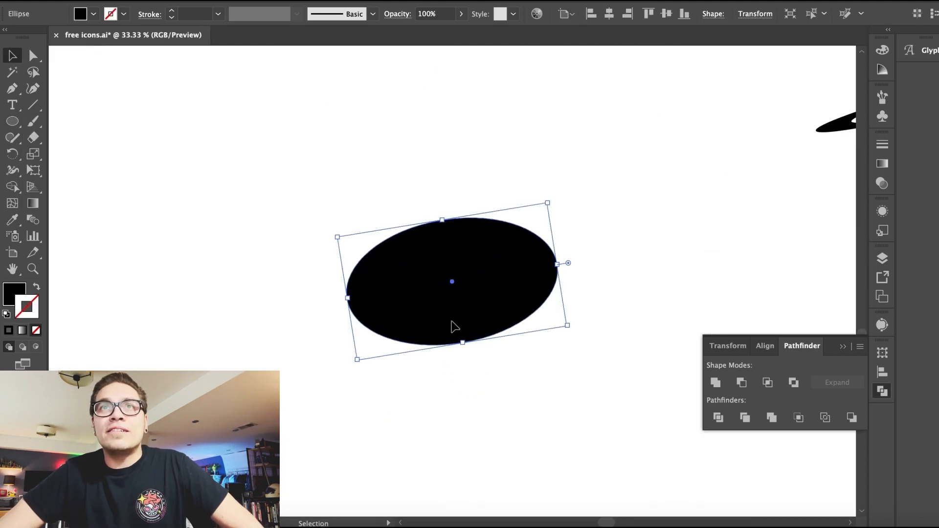
{"action": "left_click_drag", "start_coordinate": [455, 326], "coordinate": [455, 332]}
{"action": "left_click", "coordinate": [94, 14]}
{"action": "left_click", "coordinate": [24, 36]}
{"action": "key", "text": "super+equal"}
{"action": "key", "text": "super+equal"}
{"action": "left_click_drag", "start_coordinate": [388, 258], "coordinate": [394, 258]}
{"action": "left_click_drag", "start_coordinate": [228, 192], "coordinate": [242, 194]}
{"action": "left_click", "coordinate": [227, 174]}
{"action": "mouse_move", "coordinate": [395, 243]}
{"action": "left_mouse_down"}
{"action": "mouse_move", "coordinate": [385, 246]}
{"action": "mouse_move", "coordinate": [436, 244]}
{"action": "mouse_move", "coordinate": [413, 235]}
{"action": "left_mouse_up"}
{"action": "key", "text": "super+minus"}
{"action": "key", "text": "super+minus"}
{"action": "left_click_drag", "start_coordinate": [559, 322], "coordinate": [661, 341]}
{"action": "left_click_drag", "start_coordinate": [528, 323], "coordinate": [523, 317]}
{"action": "left_click_drag", "start_coordinate": [328, 230], "coordinate": [337, 218]}
{"action": "left_click_drag", "start_coordinate": [460, 270], "coordinate": [466, 273]}
{"action": "left_click_drag", "start_coordinate": [343, 219], "coordinate": [391, 203]}
{"action": "left_click_drag", "start_coordinate": [463, 271], "coordinate": [469, 288]}
{"action": "key", "text": "super+z"}
{"action": "key", "text": "super+z"}
{"action": "key", "text": "super+z"}
{"action": "key", "text": "super+z"}
{"action": "key", "text": "super+z"}
{"action": "key", "text": "super+z"}
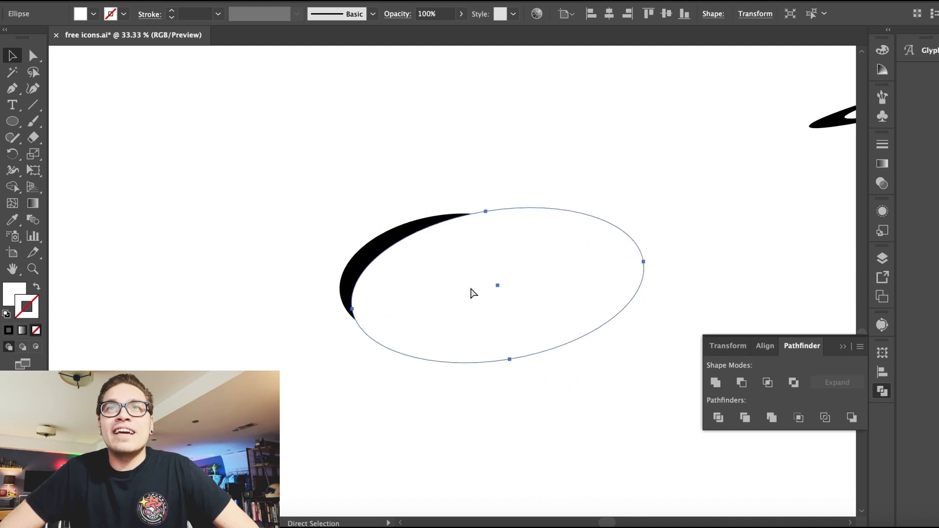
Step: Adjust the white ellipse and subtract it from the black one with Pathfinder to leave a swoosh arc
{"action": "left_click_drag", "start_coordinate": [563, 323], "coordinate": [640, 325]}
{"action": "mouse_move", "coordinate": [500, 315]}
{"action": "left_mouse_down"}
{"action": "mouse_move", "coordinate": [508, 311]}
{"action": "mouse_move", "coordinate": [499, 312]}
{"action": "left_mouse_up"}
{"action": "left_click_drag", "start_coordinate": [465, 214], "coordinate": [428, 245]}
{"action": "left_click", "coordinate": [393, 136]}
{"action": "left_click_drag", "start_coordinate": [317, 153], "coordinate": [391, 308]}
{"action": "left_click", "coordinate": [742, 382]}
{"action": "left_click", "coordinate": [94, 227]}
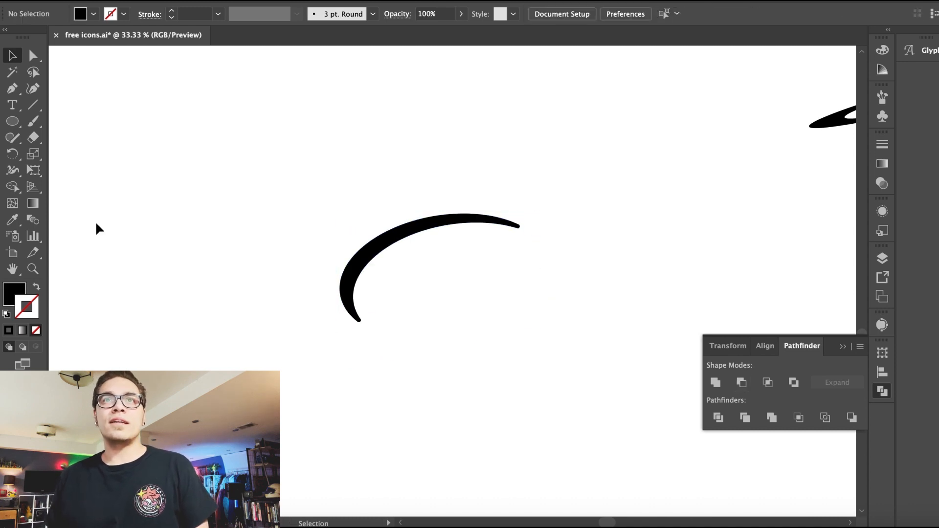
{"action": "key", "text": "v"}
{"action": "left_click", "coordinate": [384, 256]}
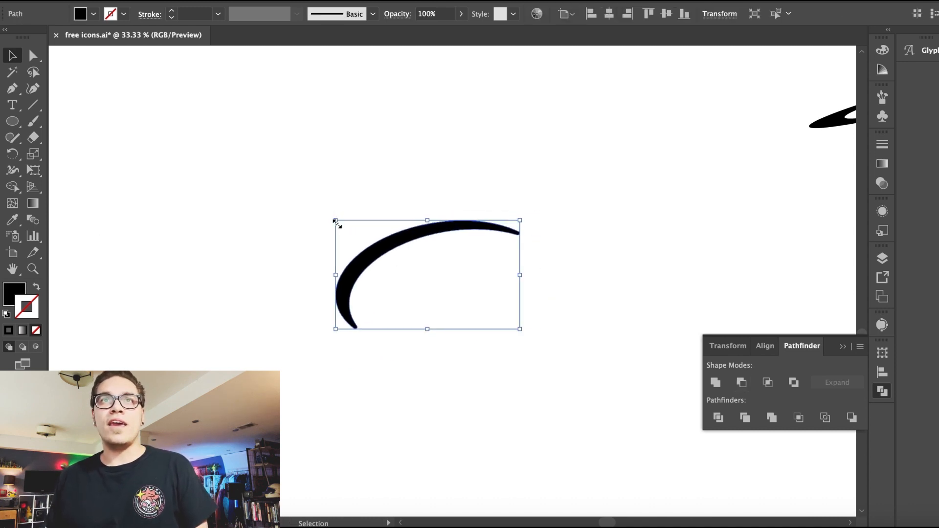
Step: Resize and rotate the swoosh arc and place it beside the crescent icons
{"action": "left_click_drag", "start_coordinate": [427, 329], "coordinate": [428, 306]}
{"action": "left_click_drag", "start_coordinate": [332, 225], "coordinate": [334, 245]}
{"action": "left_click_drag", "start_coordinate": [380, 273], "coordinate": [390, 254]}
{"action": "left_click_drag", "start_coordinate": [447, 124], "coordinate": [423, 196]}
{"action": "mouse_move", "coordinate": [402, 287]}
{"action": "left_mouse_down"}
{"action": "mouse_move", "coordinate": [402, 254]}
{"action": "mouse_move", "coordinate": [430, 289]}
{"action": "mouse_move", "coordinate": [395, 280]}
{"action": "mouse_move", "coordinate": [472, 269]}
{"action": "mouse_move", "coordinate": [504, 230]}
{"action": "mouse_move", "coordinate": [455, 269]}
{"action": "mouse_move", "coordinate": [388, 278]}
{"action": "mouse_move", "coordinate": [395, 281]}
{"action": "left_mouse_up"}
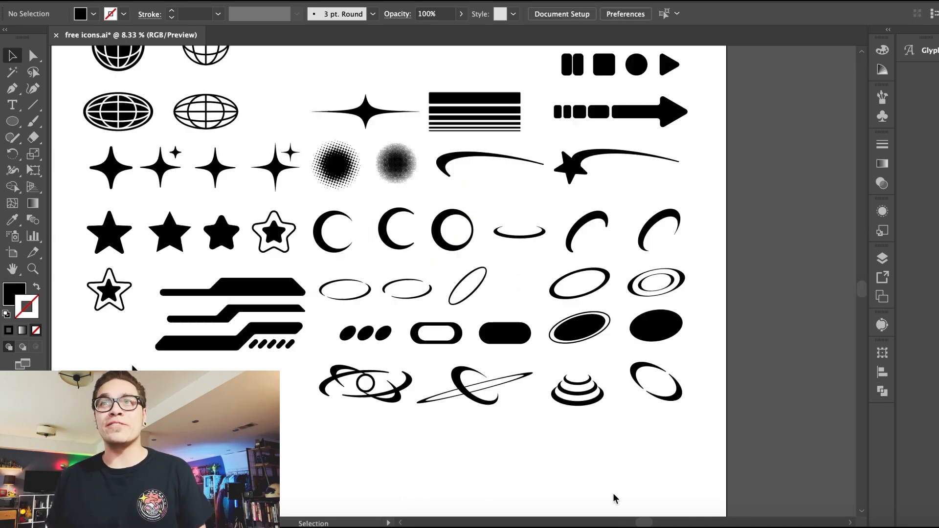
{"action": "key", "text": "super+equal"}
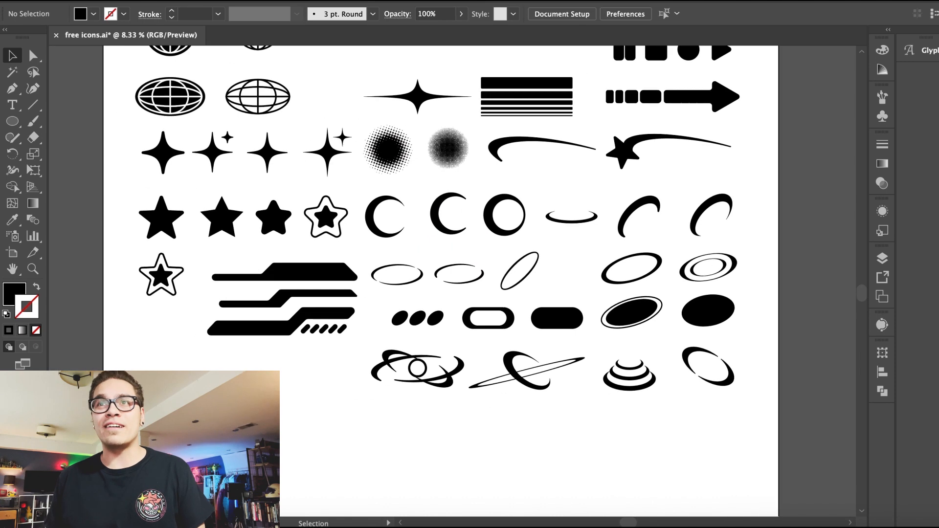
Step: Draw a small circle with the Ellipse tool and turn it into a 17 pt black outline with no fill
{"action": "left_click", "coordinate": [12, 121]}
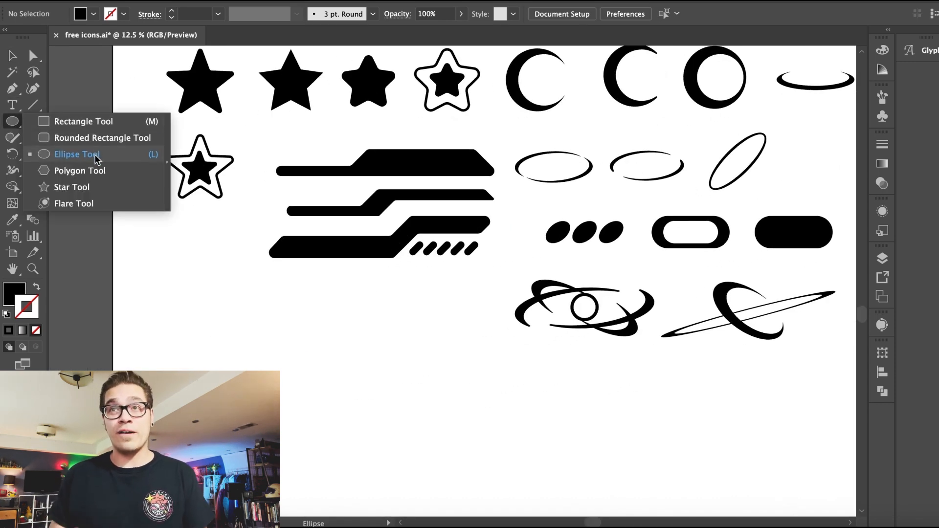
{"action": "left_click", "coordinate": [95, 157]}
{"action": "left_click_drag", "start_coordinate": [206, 324], "coordinate": [248, 366]}
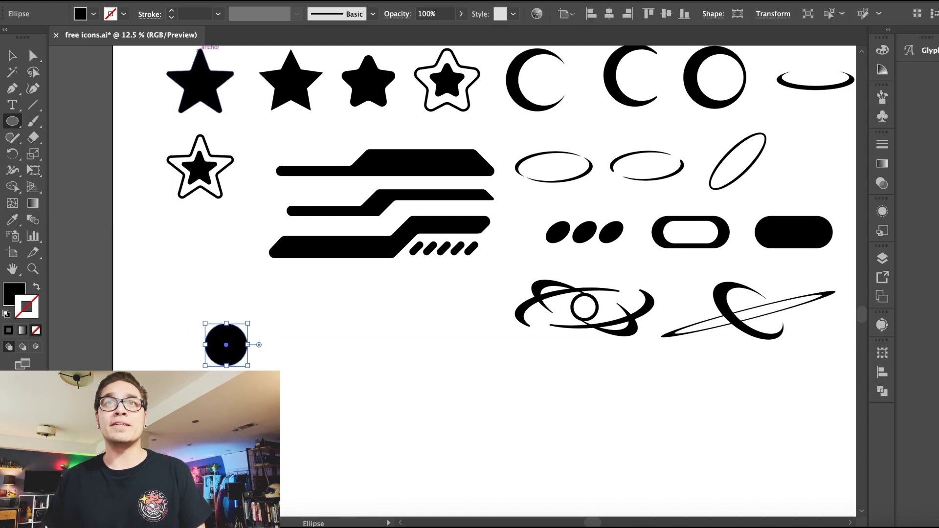
{"action": "left_click", "coordinate": [172, 11]}
{"action": "left_click", "coordinate": [93, 15]}
{"action": "left_click", "coordinate": [10, 35]}
{"action": "left_click", "coordinate": [136, 289]}
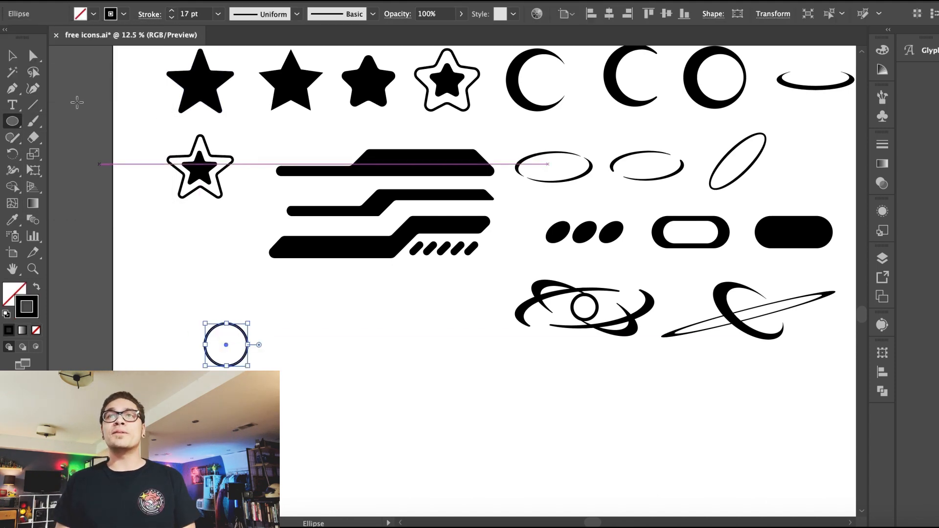
Step: Copy the ring to the right and repeat the duplicate to make a row of five overlapping circles
{"action": "key", "text": "ctrl+equal"}
{"action": "key", "text": "ctrl+equal"}
{"action": "key", "text": "ctrl+equal"}
{"action": "left_click_drag", "start_coordinate": [419, 246], "coordinate": [477, 242], "text": "alt"}
{"action": "key", "text": "ctrl+d"}
{"action": "key", "text": "super+d"}
{"action": "key", "text": "super+d"}
{"action": "key", "text": "super+minus"}
{"action": "key", "text": "super+minus"}
{"action": "key", "text": "super+minus"}
Step: Group the row of overlapping rings and move it below the bar icons
{"action": "left_click_drag", "start_coordinate": [406, 237], "coordinate": [573, 325]}
{"action": "left_click", "coordinate": [161, 1]}
{"action": "left_click", "coordinate": [356, 225]}
{"action": "left_click", "coordinate": [356, 225]}
{"action": "key", "text": "super+minus"}
{"action": "scroll", "coordinate": [356, 225], "scroll_direction": "right", "scroll_amount": 4}
{"action": "scroll", "coordinate": [356, 226], "scroll_direction": "up", "scroll_amount": 5}
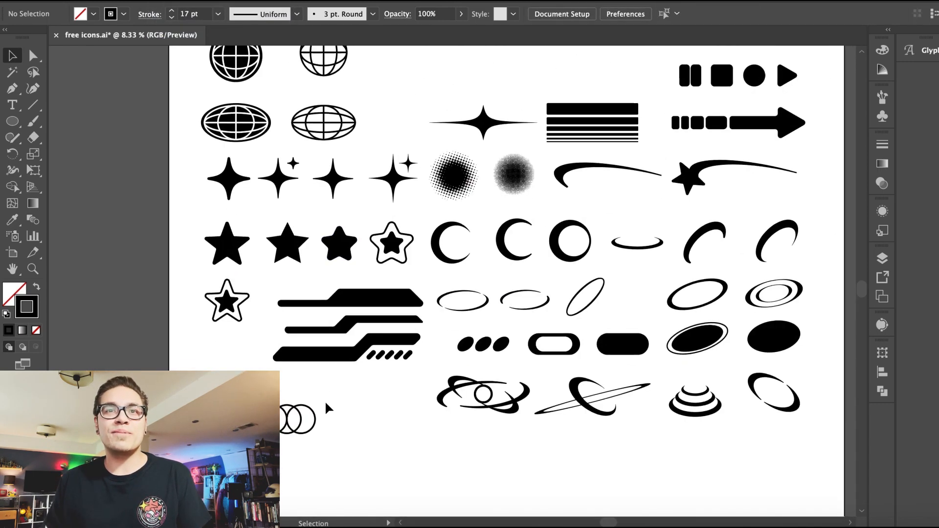
{"action": "left_click_drag", "start_coordinate": [300, 474], "coordinate": [345, 470]}
{"action": "key", "text": "super+plus"}
{"action": "key", "text": "super+plus"}
Step: Copy one ring, paste it and duplicate it into a second row of five circles with less overlap
{"action": "double_click", "coordinate": [385, 360]}
{"action": "key", "text": "super+c"}
{"action": "double_click", "coordinate": [379, 381]}
{"action": "scroll", "coordinate": [379, 382], "scroll_direction": "down", "scroll_amount": 4}
{"action": "key", "text": "super+v"}
{"action": "left_click", "coordinate": [448, 389]}
{"action": "left_click_drag", "start_coordinate": [454, 309], "coordinate": [423, 422]}
{"action": "left_click_drag", "start_coordinate": [404, 390], "coordinate": [482, 376]}
{"action": "key", "text": "super+z"}
{"action": "key", "text": "super+d"}
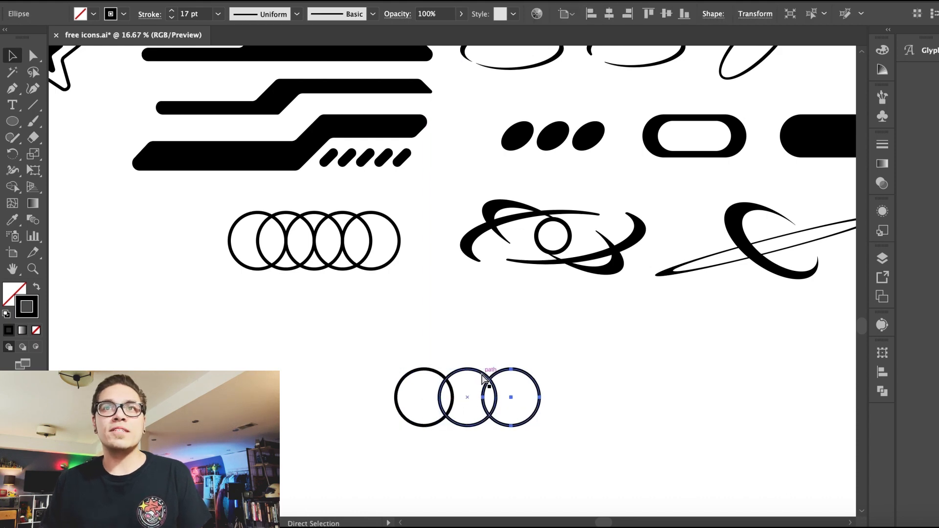
{"action": "left_click", "coordinate": [441, 345]}
{"action": "key", "text": "super+minus"}
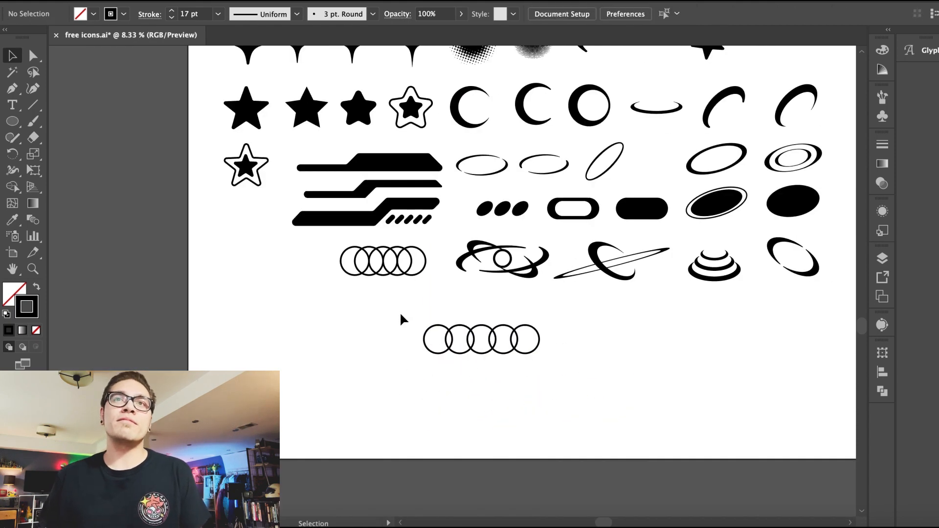
Step: Group the second row of circles and position it under the first ring row
{"action": "left_click_drag", "start_coordinate": [401, 314], "coordinate": [576, 381]}
{"action": "left_click", "coordinate": [161, 2]}
{"action": "left_click", "coordinate": [210, 36]}
{"action": "left_click", "coordinate": [387, 304]}
{"action": "left_click_drag", "start_coordinate": [474, 340], "coordinate": [381, 306]}
{"action": "left_click", "coordinate": [411, 351]}
{"action": "scroll", "coordinate": [414, 354], "scroll_direction": "up", "scroll_amount": 3}
{"action": "left_click_drag", "start_coordinate": [442, 423], "coordinate": [286, 336]}
{"action": "left_click", "coordinate": [416, 393]}
{"action": "scroll", "coordinate": [417, 393], "scroll_direction": "up", "scroll_amount": 3}
{"action": "scroll", "coordinate": [416, 393], "scroll_direction": "right", "scroll_amount": 1}
{"action": "key", "text": "super+minus"}
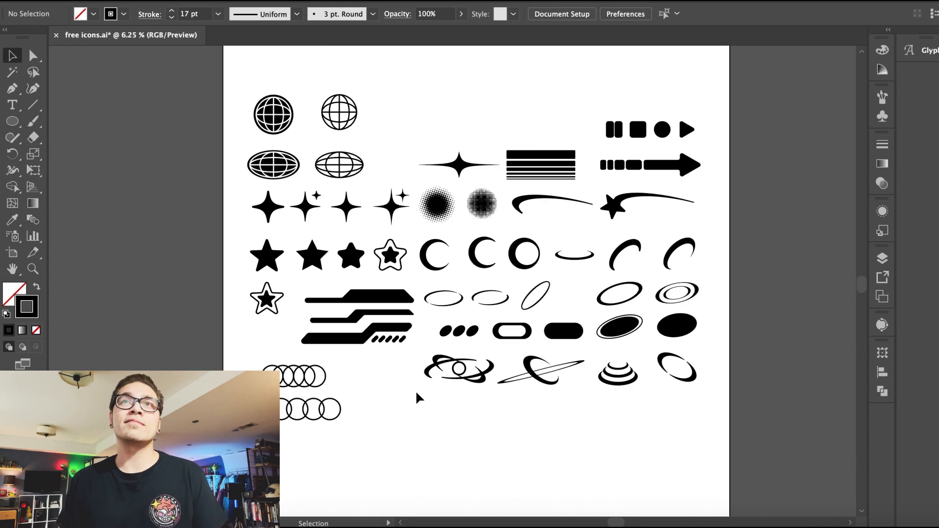
Step: Move both ring rows into the empty top area of the artboard beside the button icons
{"action": "left_click_drag", "start_coordinate": [315, 376], "coordinate": [443, 119]}
{"action": "left_click_drag", "start_coordinate": [294, 408], "coordinate": [540, 129]}
{"action": "left_click_drag", "start_coordinate": [423, 126], "coordinate": [453, 136]}
{"action": "left_click", "coordinate": [378, 143]}
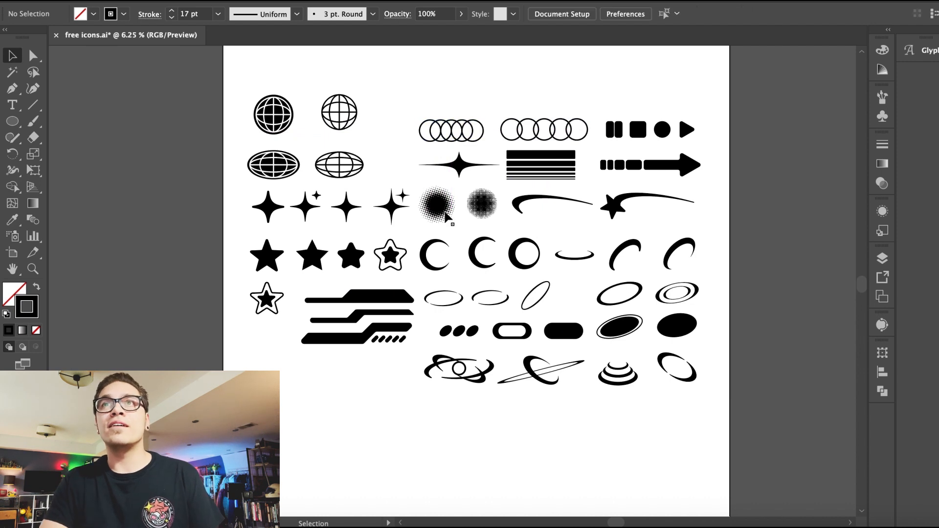
{"action": "scroll", "coordinate": [419, 462], "scroll_direction": "up", "scroll_amount": 2}
{"action": "scroll", "coordinate": [419, 461], "scroll_direction": "left", "scroll_amount": 1}
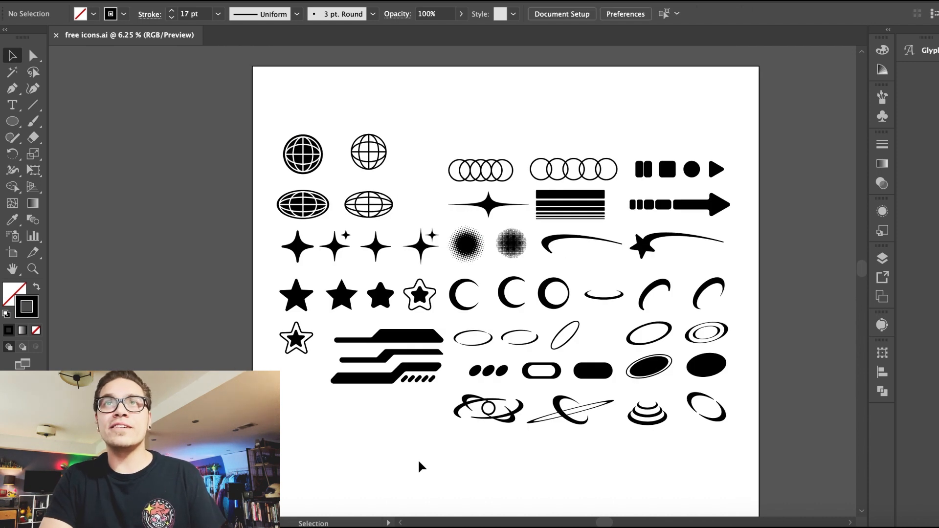
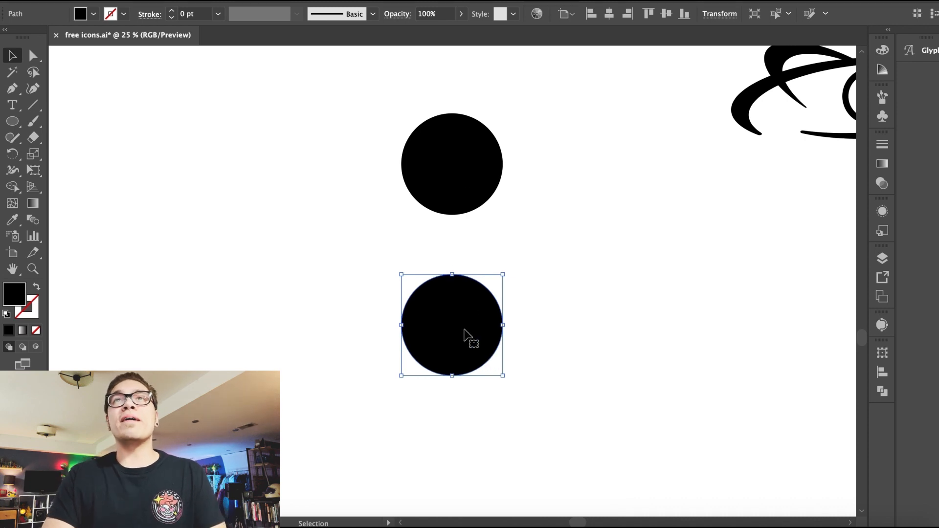
Step: Duplicate the two stacked circles into left and right copies, forming a diamond of four circles, and ungroup them
{"action": "left_click", "coordinate": [469, 193], "text": "shift"}
{"action": "left_click", "coordinate": [156, 1]}
{"action": "left_click", "coordinate": [179, 41]}
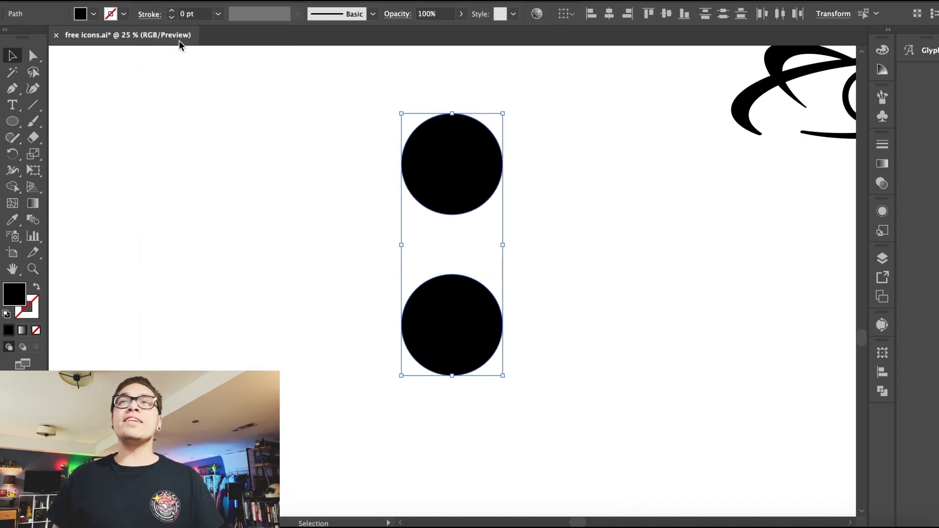
{"action": "key", "text": "super+c"}
{"action": "key", "text": "super+v"}
{"action": "left_click_drag", "start_coordinate": [397, 159], "coordinate": [583, 229]}
{"action": "left_click_drag", "start_coordinate": [413, 299], "coordinate": [392, 255]}
{"action": "left_click_drag", "start_coordinate": [312, 169], "coordinate": [528, 303]}
{"action": "left_click", "coordinate": [609, 13]}
{"action": "key", "text": "super+z"}
{"action": "left_click", "coordinate": [591, 204]}
{"action": "left_click_drag", "start_coordinate": [593, 227], "coordinate": [310, 248]}
{"action": "left_click", "coordinate": [159, 1]}
{"action": "left_click", "coordinate": [173, 34]}
{"action": "left_click_drag", "start_coordinate": [457, 102], "coordinate": [446, 360]}
{"action": "left_click", "coordinate": [159, 1]}
{"action": "left_click", "coordinate": [172, 35]}
{"action": "left_click_drag", "start_coordinate": [304, 130], "coordinate": [599, 351]}
{"action": "left_click", "coordinate": [543, 175]}
{"action": "left_click", "coordinate": [527, 215]}
{"action": "left_click", "coordinate": [159, 1]}
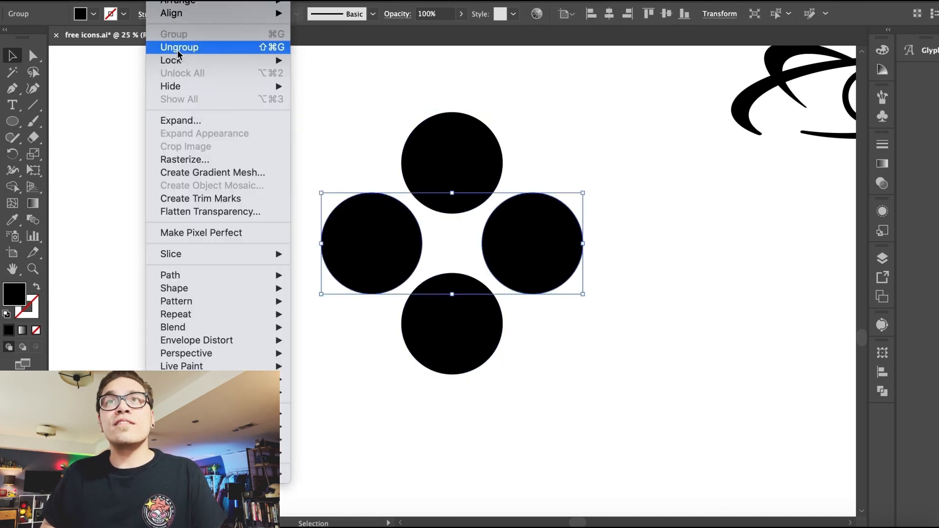
{"action": "left_click", "coordinate": [180, 47]}
{"action": "left_click", "coordinate": [441, 168]}
{"action": "left_click", "coordinate": [159, 1]}
{"action": "left_click", "coordinate": [180, 47]}
Step: Try to enlarge the left and right circles by resizing their bounding boxes
{"action": "left_click", "coordinate": [543, 249]}
{"action": "left_click_drag", "start_coordinate": [483, 195], "coordinate": [469, 183]}
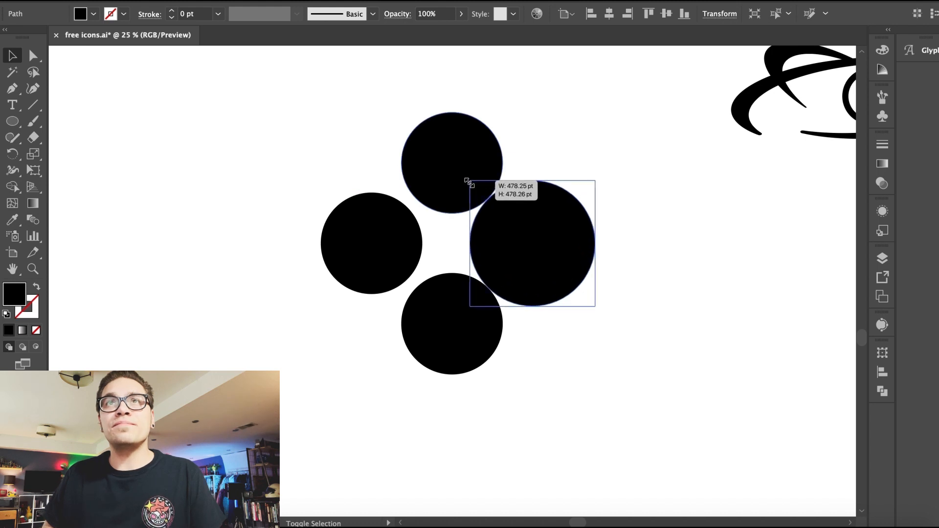
{"action": "left_click", "coordinate": [328, 135]}
{"action": "left_click", "coordinate": [351, 211]}
{"action": "left_click_drag", "start_coordinate": [321, 193], "coordinate": [309, 182]}
{"action": "left_click", "coordinate": [316, 120]}
{"action": "key", "text": "ctrl+equal"}
{"action": "key", "text": "super+z"}
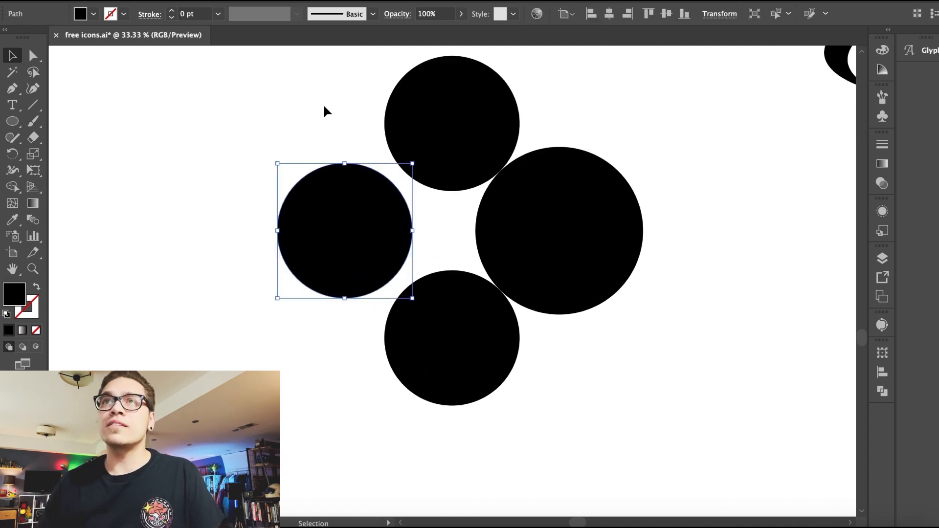
{"action": "key", "text": "super+z"}
Step: Scale the right circle uniformly to 124% with the Scale dialog
{"action": "left_click", "coordinate": [166, 0]}
{"action": "left_click", "coordinate": [332, 51]}
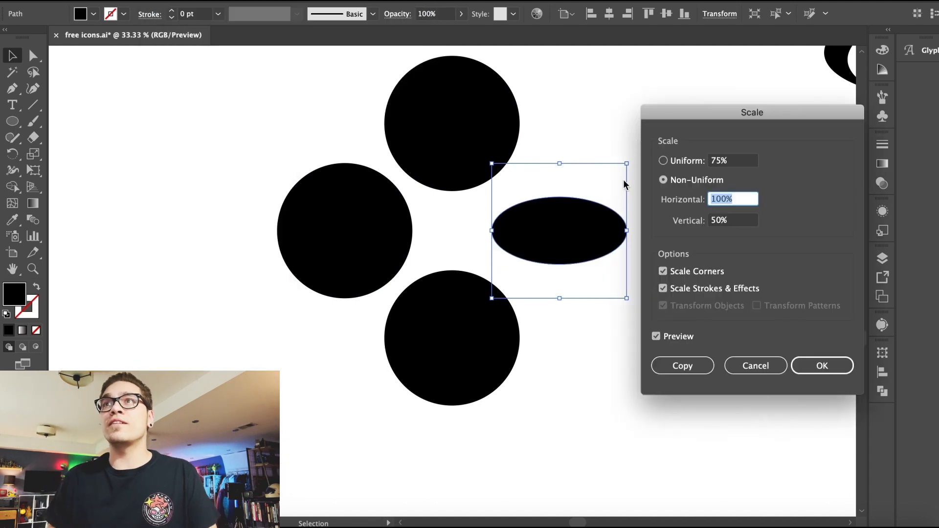
{"action": "left_click", "coordinate": [672, 163]}
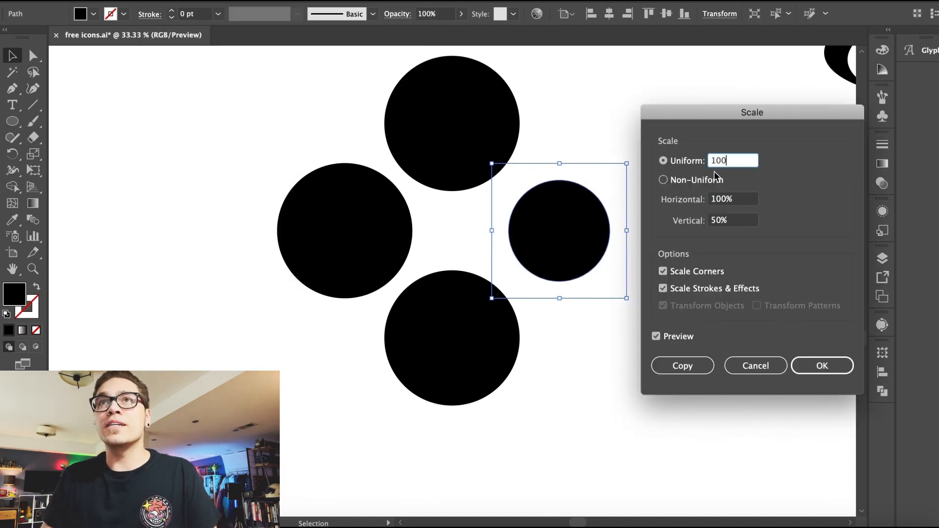
{"action": "left_click", "coordinate": [656, 336]}
{"action": "left_click", "coordinate": [656, 336]}
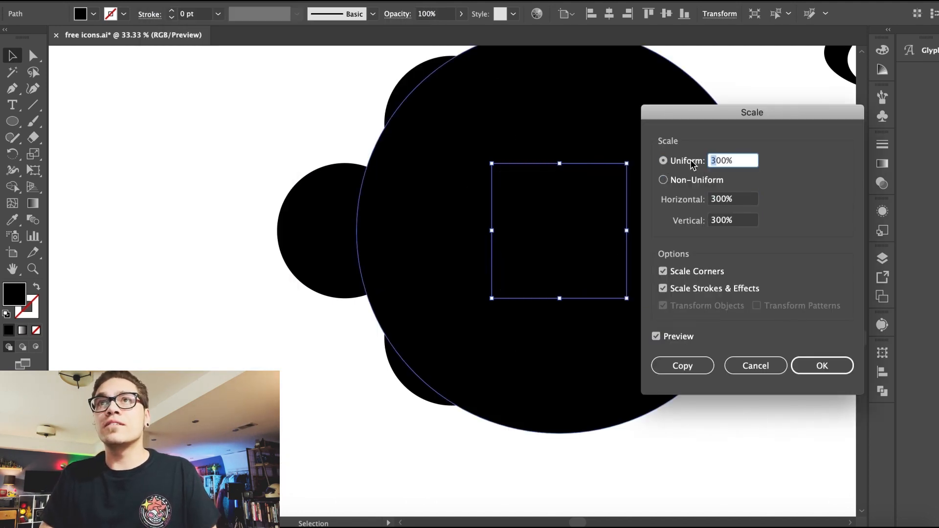
{"action": "left_click", "coordinate": [657, 336]}
{"action": "left_click", "coordinate": [656, 336]}
{"action": "left_click", "coordinate": [656, 336]}
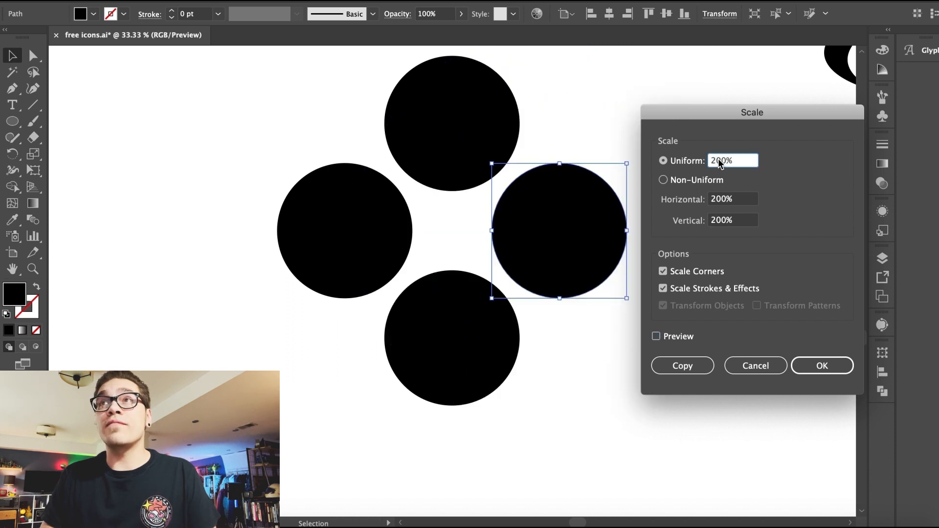
{"action": "left_click", "coordinate": [657, 338]}
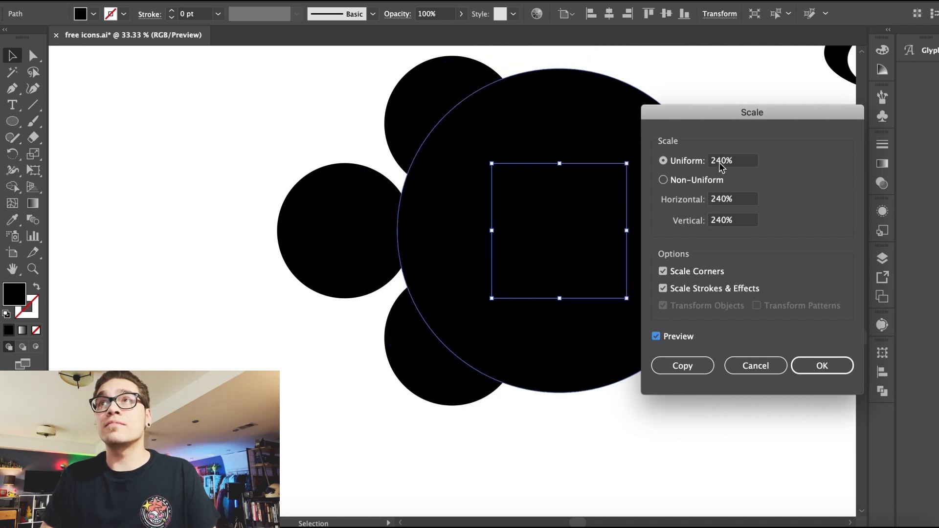
{"action": "left_click", "coordinate": [719, 162]}
{"action": "key", "text": "BackSpace"}
{"action": "type", "text": "1"}
{"action": "left_click", "coordinate": [657, 336]}
{"action": "left_click", "coordinate": [656, 337]}
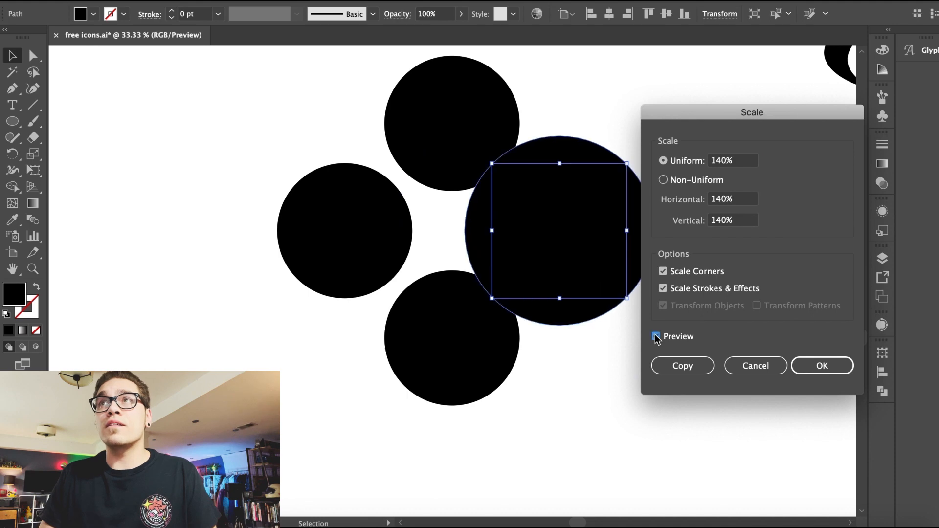
{"action": "key", "text": "BackSpace"}
{"action": "type", "text": "2"}
{"action": "left_click", "coordinate": [656, 337]}
{"action": "left_click", "coordinate": [656, 336]}
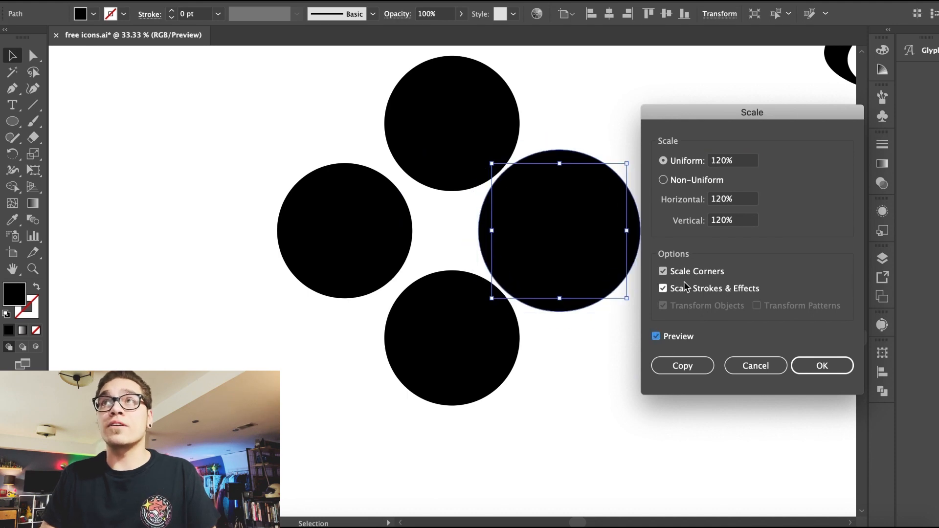
{"action": "left_click", "coordinate": [656, 337]}
{"action": "left_click", "coordinate": [656, 336]}
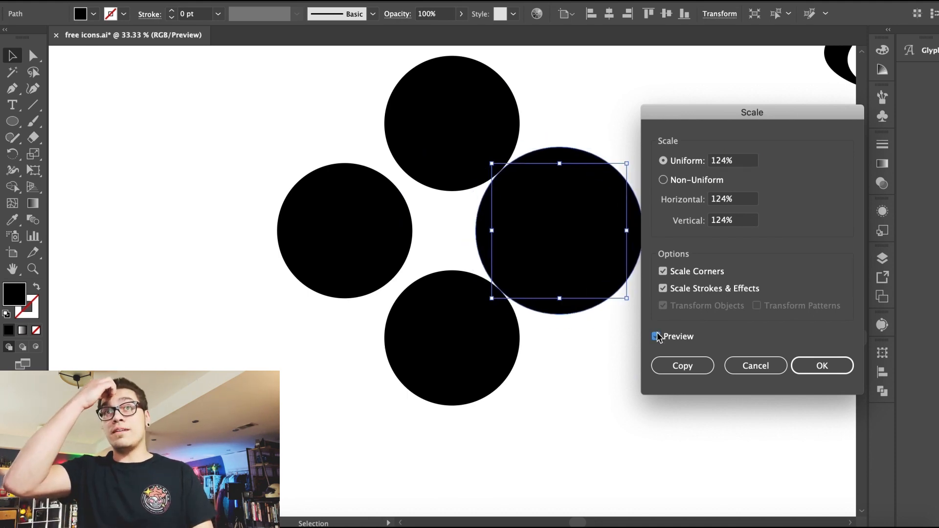
{"action": "left_click_drag", "start_coordinate": [720, 162], "coordinate": [816, 165]}
{"action": "key", "text": "Return"}
Step: Apply the same 124% uniform scale to the left circle
{"action": "left_click", "coordinate": [344, 215]}
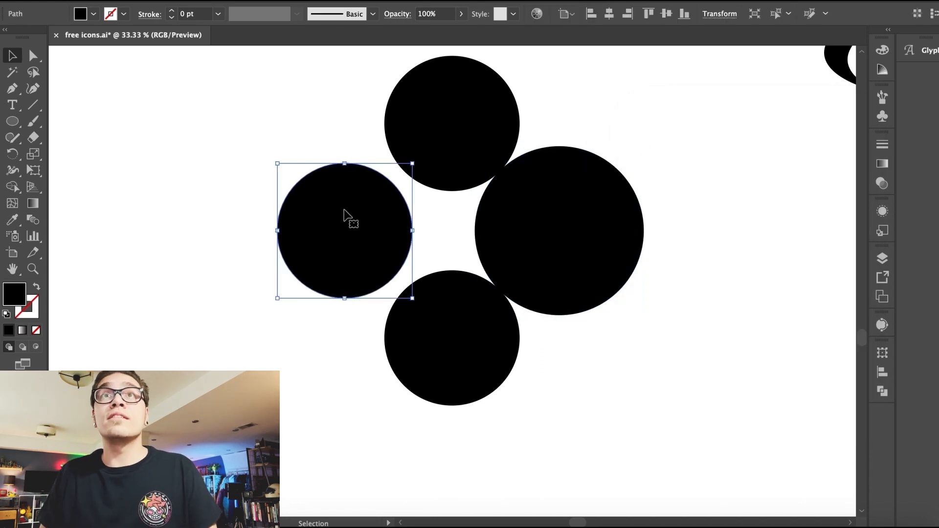
{"action": "left_click", "coordinate": [161, 0]}
{"action": "mouse_move", "coordinate": [184, 0]}
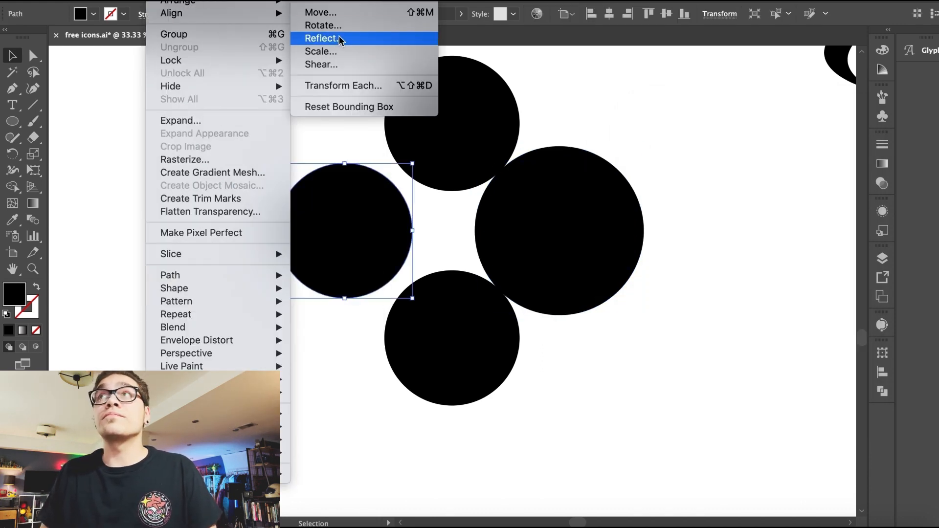
{"action": "left_click", "coordinate": [341, 51]}
{"action": "key", "text": "Return"}
{"action": "left_click_drag", "start_coordinate": [264, 104], "coordinate": [644, 357]}
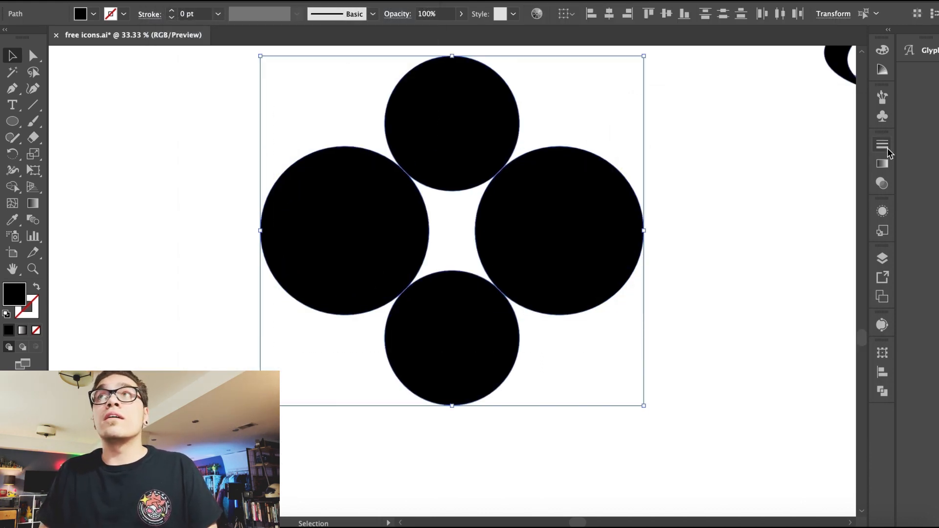
{"action": "left_click", "coordinate": [354, 0]}
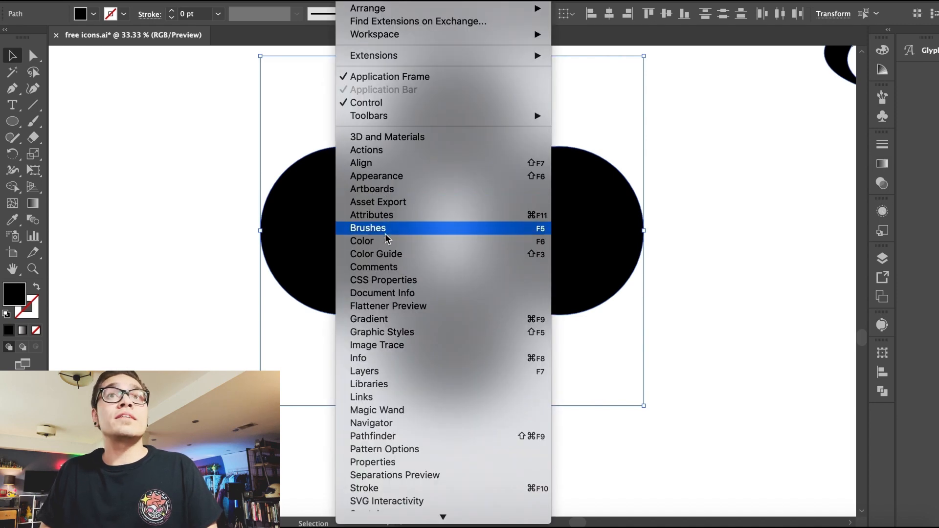
{"action": "left_click", "coordinate": [421, 247]}
{"action": "left_click", "coordinate": [841, 45]}
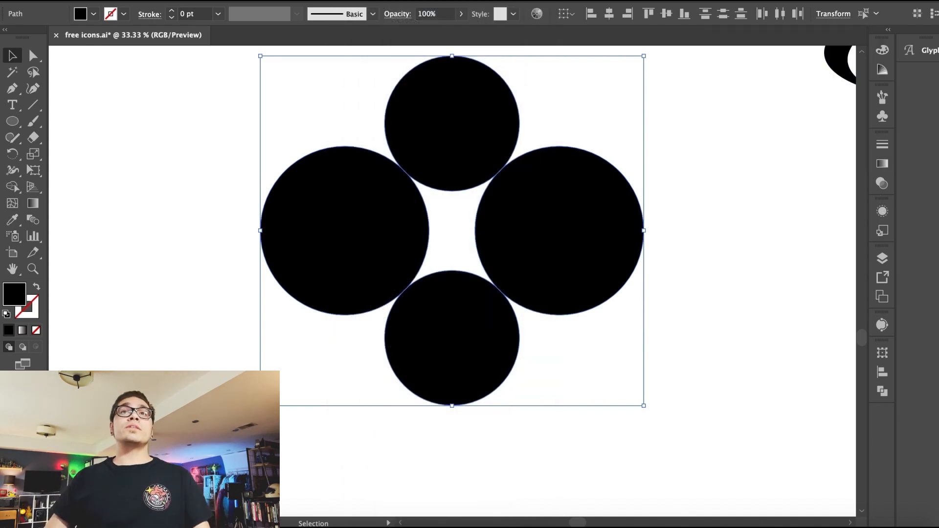
{"action": "left_click", "coordinate": [355, 0]}
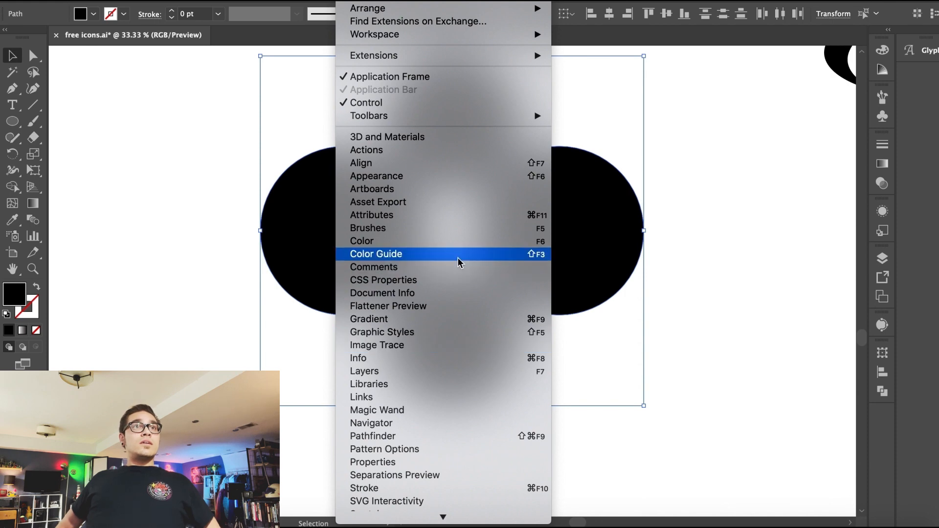
{"action": "left_click", "coordinate": [456, 240]}
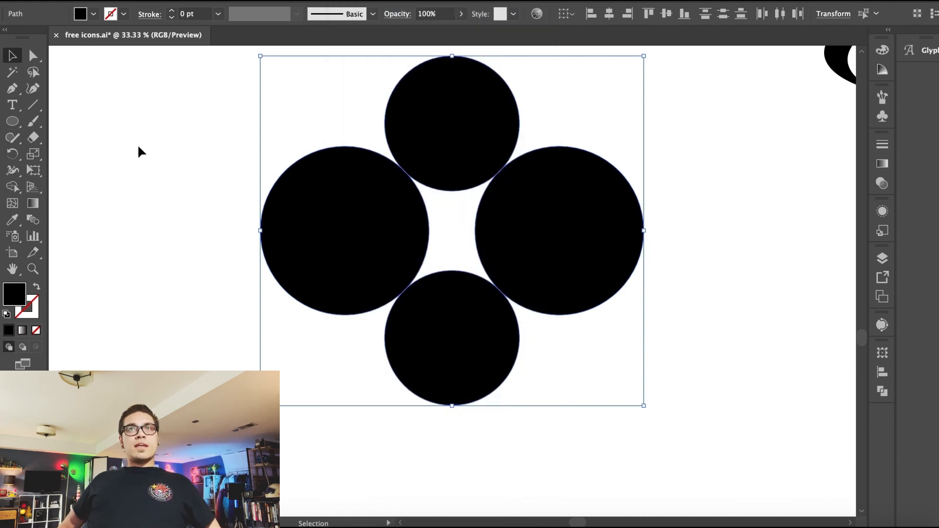
Step: Merge the top circle, bottom circle and the gap between them into one shape with Shape Builder
{"action": "left_click_drag", "start_coordinate": [163, 105], "coordinate": [480, 306]}
{"action": "key", "text": "shift+m"}
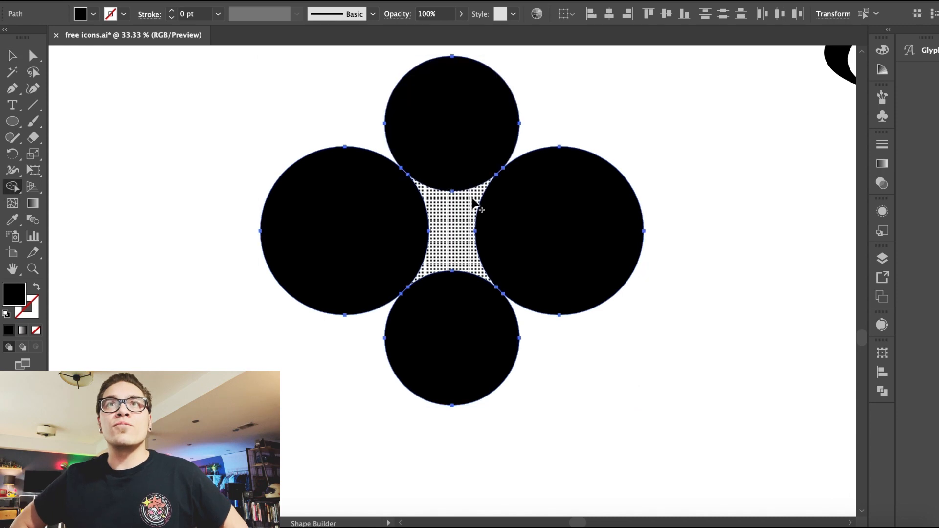
{"action": "left_click", "coordinate": [467, 328]}
{"action": "left_click_drag", "start_coordinate": [452, 342], "coordinate": [455, 132]}
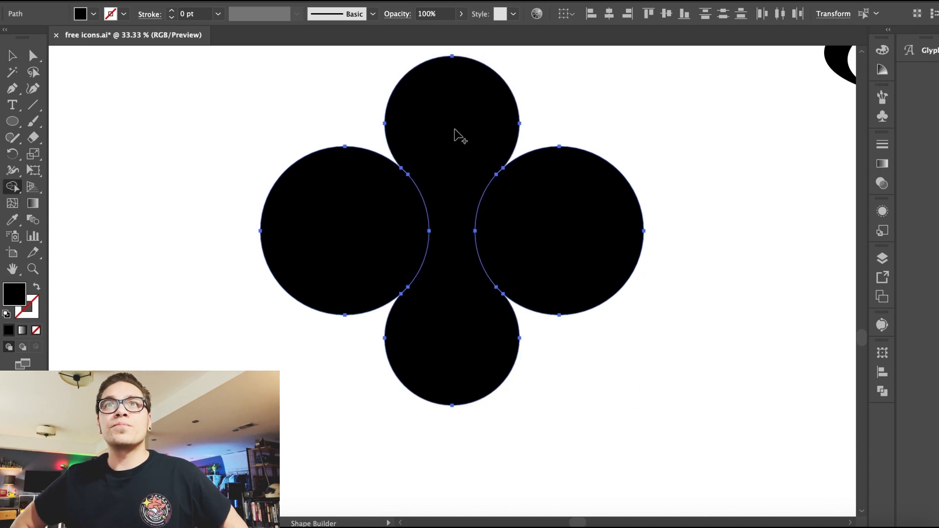
Step: Delete the left and right circles
{"action": "key", "text": "v"}
{"action": "double_click", "coordinate": [314, 248]}
{"action": "key", "text": "Delete"}
{"action": "key", "text": "Escape"}
{"action": "left_click", "coordinate": [545, 237]}
{"action": "key", "text": "Delete"}
Step: Move the merged vertical shape into the empty area below the bar icons
{"action": "left_click", "coordinate": [415, 161]}
{"action": "key", "text": "ctrl+minus"}
{"action": "key", "text": "ctrl+minus"}
{"action": "key", "text": "ctrl+minus"}
{"action": "left_click_drag", "start_coordinate": [447, 245], "coordinate": [400, 288]}
{"action": "key", "text": "ctrl+minus"}
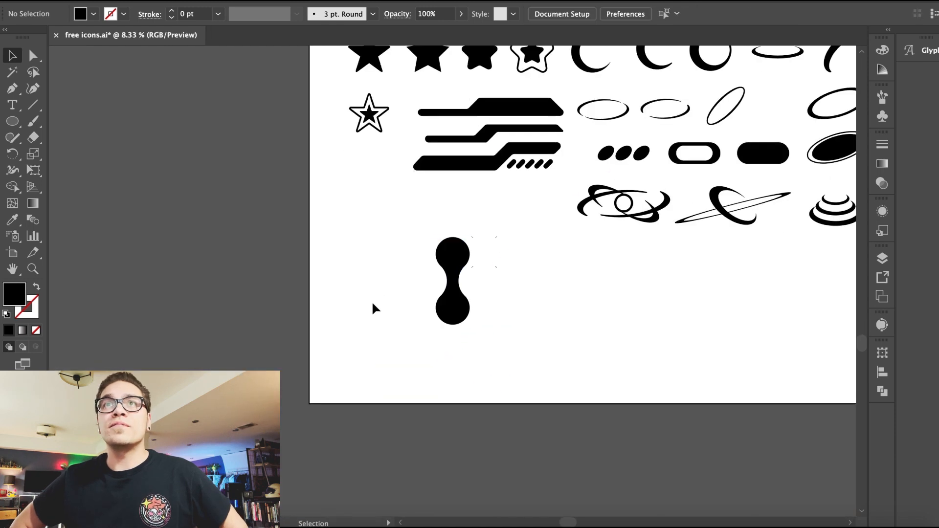
{"action": "key", "text": "ctrl+equal"}
{"action": "key", "text": "ctrl+equal"}
{"action": "left_click", "coordinate": [520, 154]}
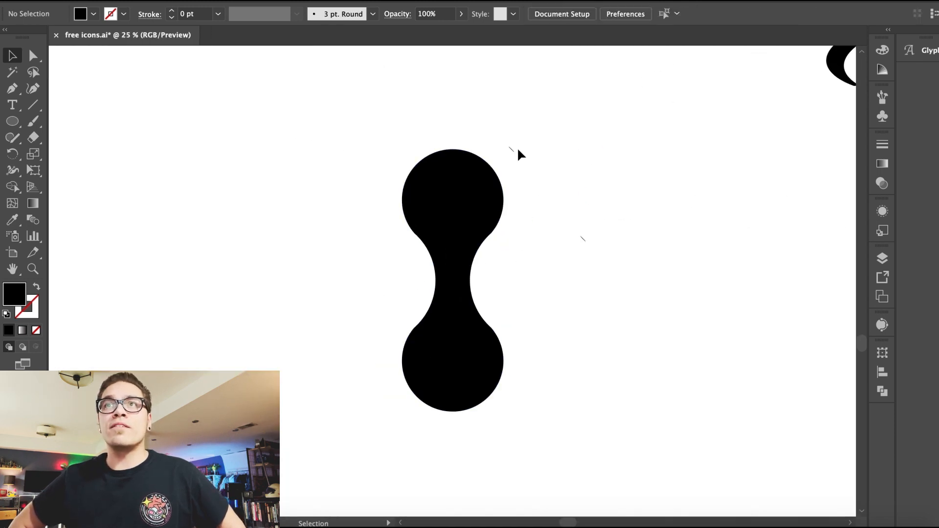
Step: Reshape the merged shape into a bent chain of three connected circles
{"action": "left_click_drag", "start_coordinate": [470, 201], "coordinate": [526, 195]}
{"action": "left_click_drag", "start_coordinate": [512, 139], "coordinate": [426, 188]}
{"action": "left_click_drag", "start_coordinate": [632, 341], "coordinate": [461, 204]}
{"action": "left_click", "coordinate": [302, 350]}
{"action": "key", "text": "ctrl+minus"}
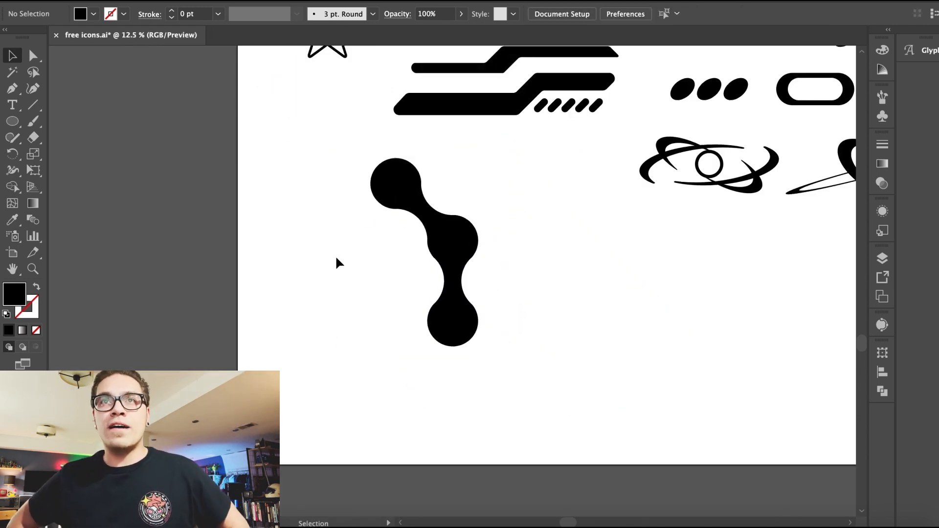
Step: Build a four-lobed clover shape from connected circles
{"action": "left_click_drag", "start_coordinate": [496, 294], "coordinate": [497, 295]}
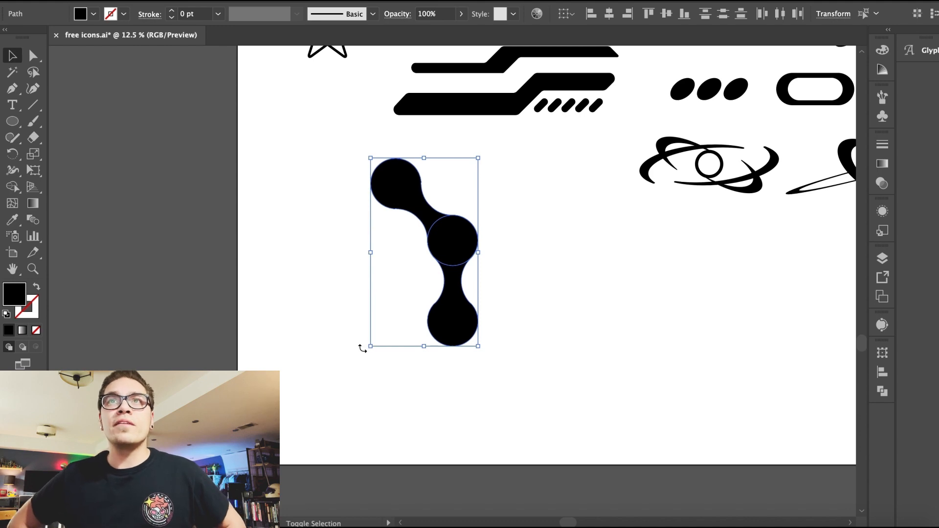
{"action": "left_click", "coordinate": [343, 322]}
{"action": "left_click", "coordinate": [465, 309]}
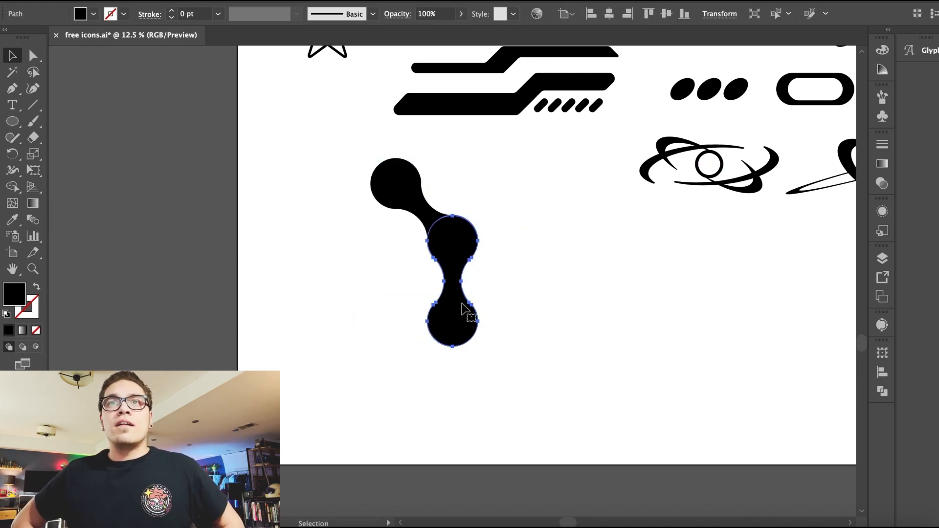
{"action": "left_click_drag", "start_coordinate": [418, 215], "coordinate": [510, 236]}
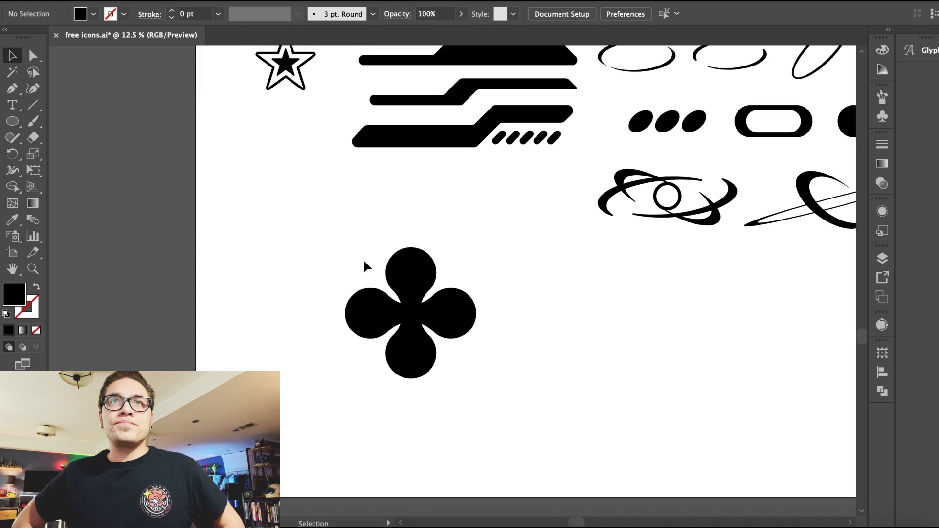
Step: Rearrange the chain and clover shapes side by side and refine the chain's connecting curves
{"action": "left_click", "coordinate": [395, 361]}
{"action": "left_click_drag", "start_coordinate": [394, 362], "coordinate": [316, 260]}
{"action": "left_click_drag", "start_coordinate": [243, 178], "coordinate": [290, 162]}
{"action": "left_click", "coordinate": [247, 149]}
{"action": "left_click", "coordinate": [337, 226]}
{"action": "left_click_drag", "start_coordinate": [342, 223], "coordinate": [346, 169]}
{"action": "key", "text": "super+equal"}
{"action": "key", "text": "super+equal"}
{"action": "key", "text": "super+equal"}
{"action": "key", "text": "super+equal"}
{"action": "mouse_move", "coordinate": [385, 326]}
{"action": "left_mouse_down"}
{"action": "mouse_move", "coordinate": [386, 313]}
{"action": "mouse_move", "coordinate": [390, 327]}
{"action": "left_mouse_up"}
{"action": "key", "text": "super+equal"}
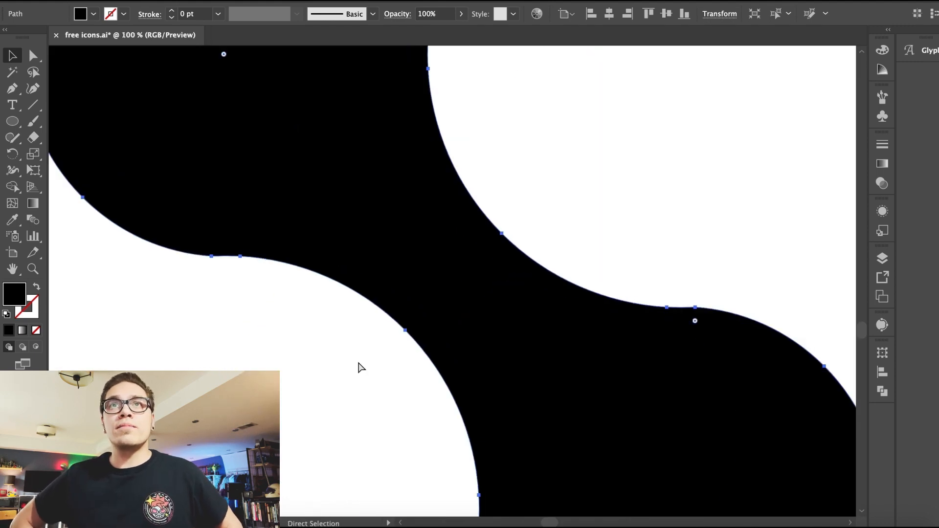
Step: Draw a small circle inside the opening of the chain shape
{"action": "key", "text": "super+minus"}
{"action": "key", "text": "super+minus"}
{"action": "key", "text": "super+minus"}
{"action": "key", "text": "super+minus"}
{"action": "key", "text": "super+minus"}
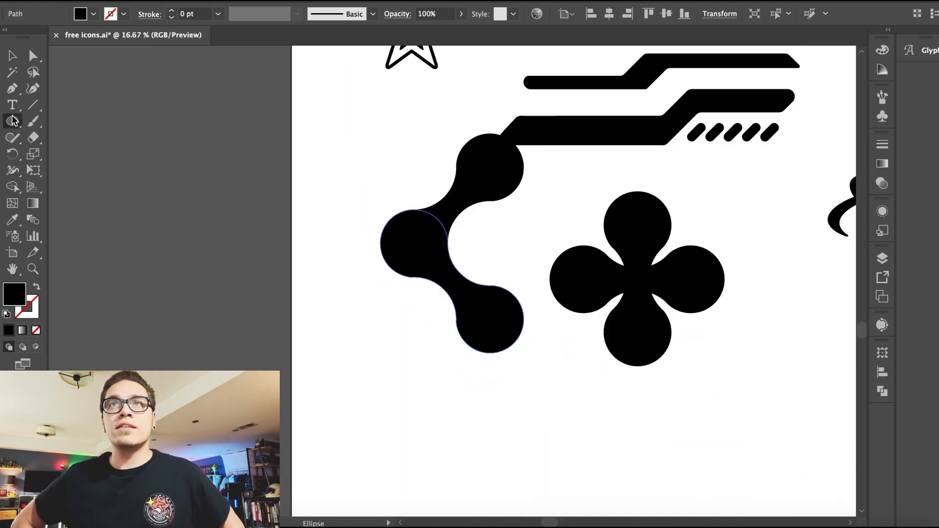
{"action": "mouse_move", "coordinate": [378, 213]}
{"action": "left_mouse_down"}
{"action": "mouse_move", "coordinate": [446, 280]}
{"action": "mouse_move", "coordinate": [403, 262]}
{"action": "mouse_move", "coordinate": [487, 258]}
{"action": "left_mouse_up"}
{"action": "key", "text": "v"}
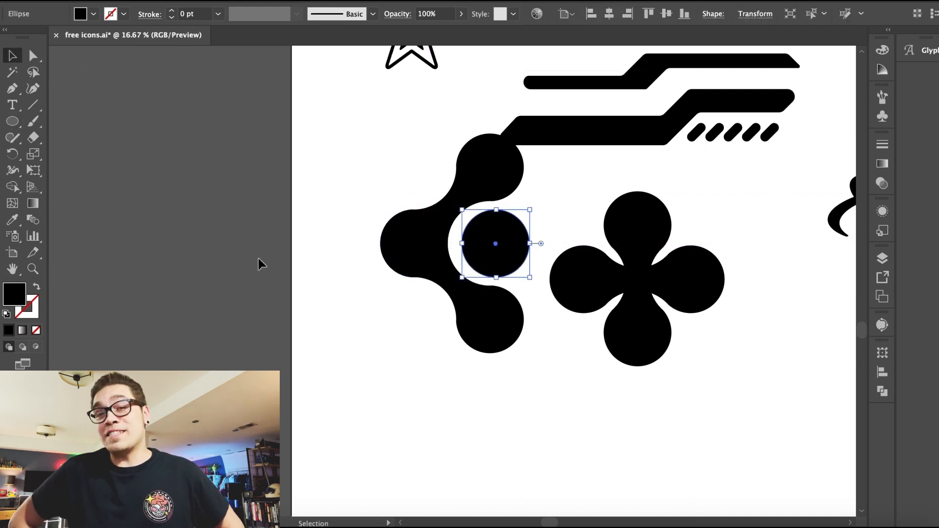
Step: Group the chain and clover shapes and move them below the bar icons
{"action": "left_click", "coordinate": [356, 241]}
{"action": "key", "text": "super+minus"}
{"action": "key", "text": "super+minus"}
{"action": "left_click_drag", "start_coordinate": [388, 248], "coordinate": [489, 276]}
{"action": "left_click", "coordinate": [169, 1]}
{"action": "left_click", "coordinate": [302, 273]}
{"action": "left_click", "coordinate": [302, 273]}
{"action": "left_click", "coordinate": [569, 286]}
{"action": "left_click", "coordinate": [544, 245], "text": "shift"}
{"action": "left_click", "coordinate": [168, 1]}
{"action": "left_click", "coordinate": [185, 36]}
{"action": "left_click", "coordinate": [329, 359]}
{"action": "scroll", "coordinate": [333, 357], "scroll_direction": "right", "scroll_amount": 3}
{"action": "left_click_drag", "start_coordinate": [332, 276], "coordinate": [531, 352]}
{"action": "left_click_drag", "start_coordinate": [478, 320], "coordinate": [504, 344]}
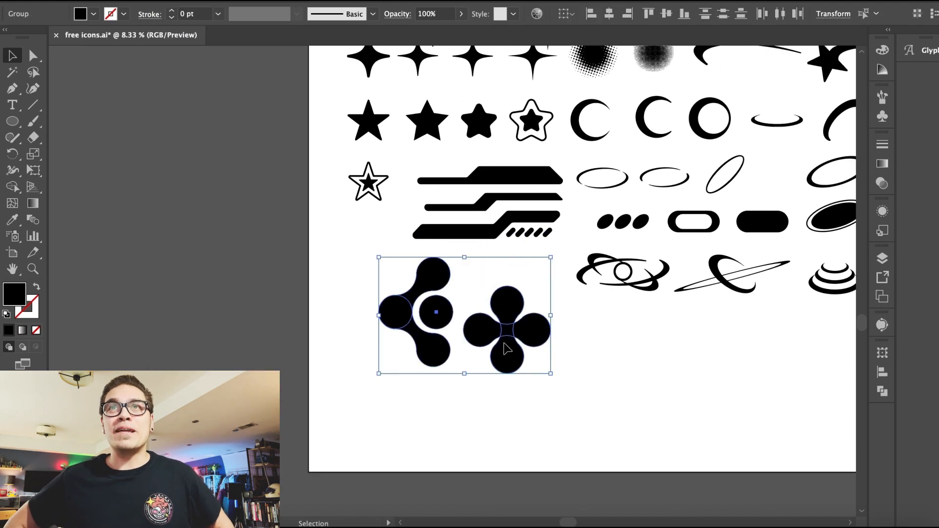
Step: Move the grouped shapes to the top of the artboard between the globe and ring icons
{"action": "left_click_drag", "start_coordinate": [557, 379], "coordinate": [503, 332]}
{"action": "left_click", "coordinate": [536, 403]}
{"action": "scroll", "coordinate": [536, 403], "scroll_direction": "up", "scroll_amount": 5}
{"action": "key", "text": "super+minus"}
{"action": "left_click_drag", "start_coordinate": [409, 449], "coordinate": [465, 213]}
{"action": "left_click_drag", "start_coordinate": [362, 437], "coordinate": [458, 155]}
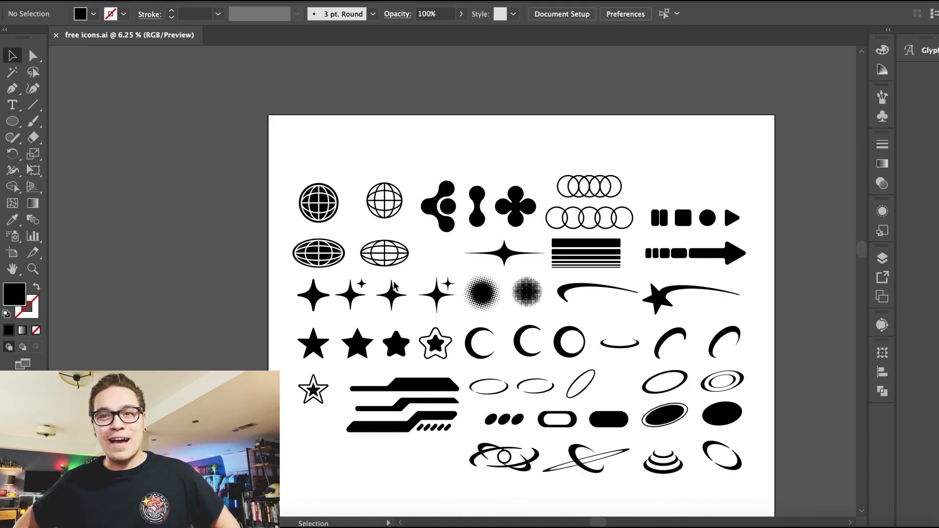
Step: Ungroup the duplicated sparkle and delete its small accent star
{"action": "left_click", "coordinate": [441, 303]}
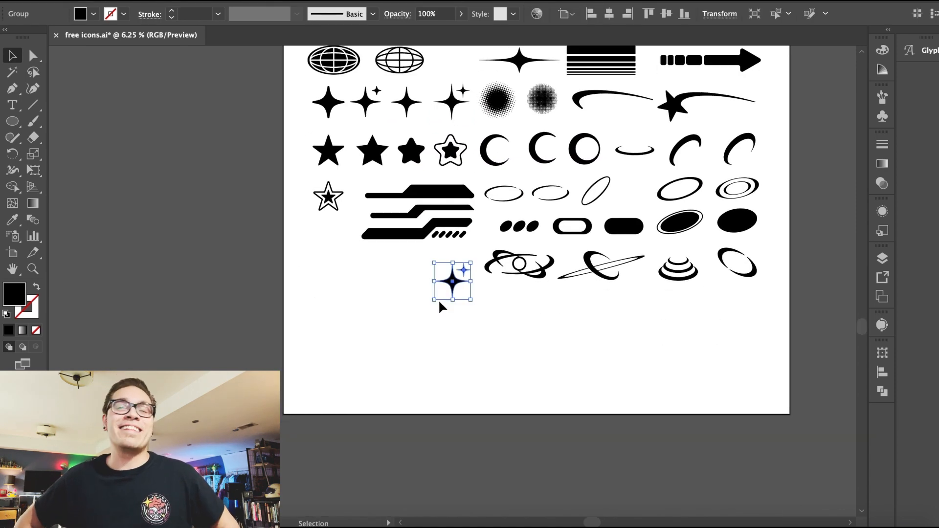
{"action": "left_click", "coordinate": [176, 49]}
{"action": "left_click", "coordinate": [384, 315]}
{"action": "left_click", "coordinate": [463, 279]}
{"action": "key", "text": "super+equal"}
{"action": "key", "text": "super+equal"}
{"action": "key", "text": "super+equal"}
{"action": "left_click", "coordinate": [482, 252]}
{"action": "key", "text": "Delete"}
Step: Extend the sparkle's bottom point downward into a long tail using Direct Selection
{"action": "left_click", "coordinate": [453, 281]}
{"action": "left_click", "coordinate": [34, 55]}
{"action": "left_click", "coordinate": [452, 331]}
{"action": "left_click_drag", "start_coordinate": [453, 332], "coordinate": [453, 377]}
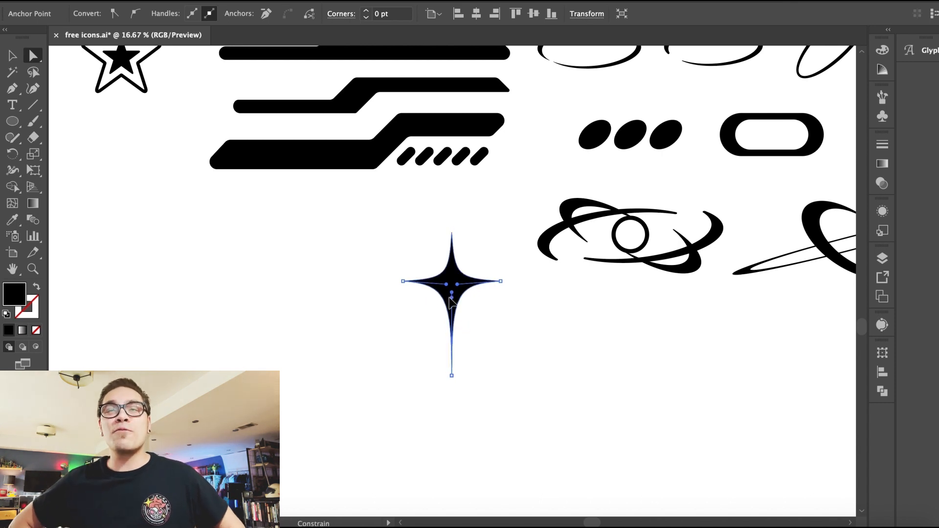
{"action": "left_click", "coordinate": [419, 307]}
{"action": "left_click", "coordinate": [446, 295]}
{"action": "key", "text": "super+equal"}
{"action": "key", "text": "super+equal"}
{"action": "key", "text": "super+equal"}
{"action": "left_click", "coordinate": [385, 416]}
{"action": "left_click", "coordinate": [466, 237], "text": "super"}
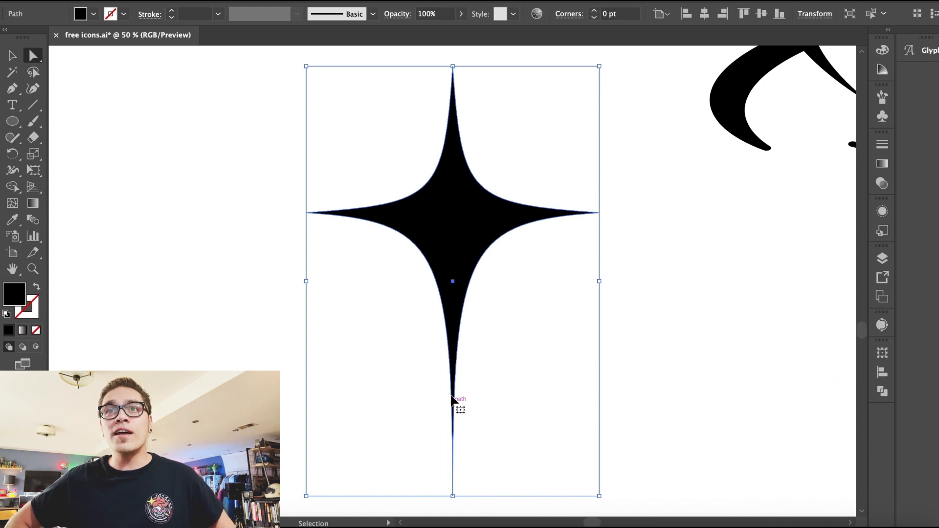
Step: Move the long-tailed sparkle to the empty space at the bottom left of the artboard
{"action": "left_click_drag", "start_coordinate": [452, 283], "coordinate": [453, 282]}
{"action": "left_click", "coordinate": [359, 327]}
{"action": "key", "text": "super+minus"}
{"action": "key", "text": "super+minus"}
{"action": "key", "text": "super+minus"}
{"action": "key", "text": "super+minus"}
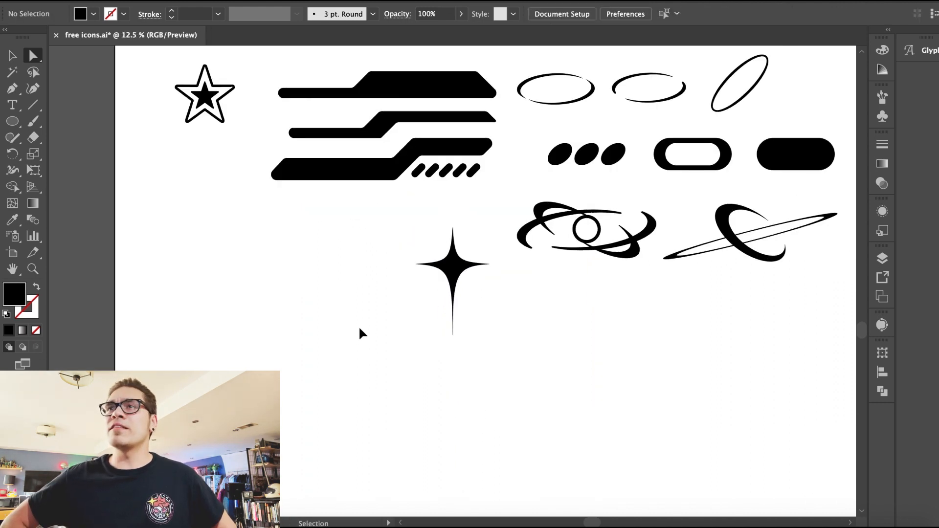
{"action": "scroll", "coordinate": [359, 327], "scroll_direction": "up", "scroll_amount": 4}
{"action": "left_click", "coordinate": [467, 352]}
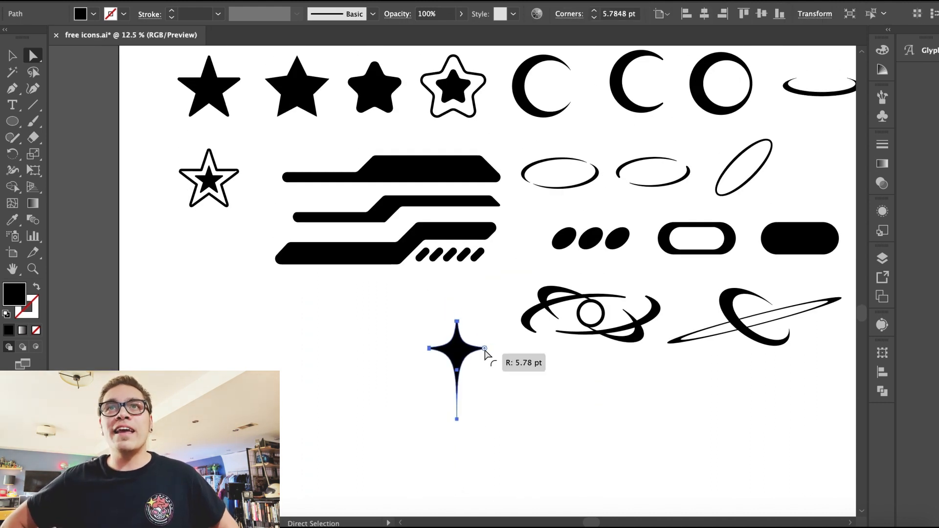
{"action": "left_click", "coordinate": [518, 354]}
{"action": "key", "text": "super+minus"}
{"action": "left_click_drag", "start_coordinate": [463, 431], "coordinate": [417, 454]}
{"action": "left_click", "coordinate": [469, 241]}
{"action": "left_click", "coordinate": [319, 191]}
{"action": "key", "text": "super+plus"}
{"action": "key", "text": "super+plus"}
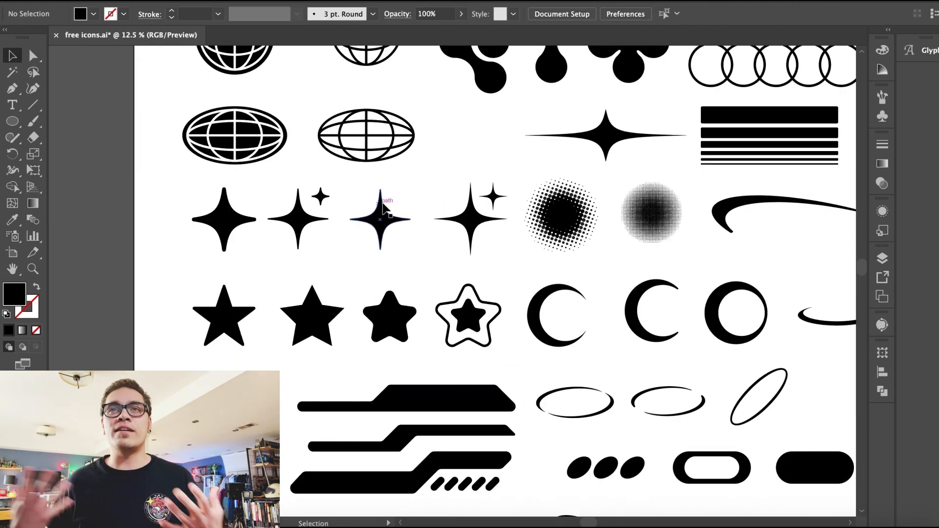
{"action": "scroll", "coordinate": [333, 199], "scroll_direction": "down", "scroll_amount": 2}
{"action": "key", "text": "super+minus"}
{"action": "key", "text": "super+minus"}
{"action": "left_click_drag", "start_coordinate": [411, 406], "coordinate": [367, 446]}
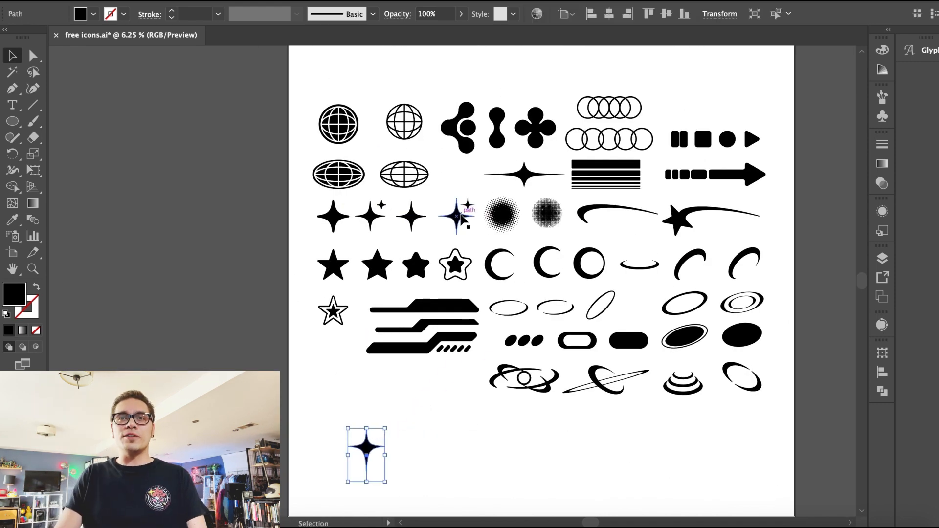
Step: Place a copy of a plain four-point sparkle beside the long-tailed sparkle
{"action": "left_click_drag", "start_coordinate": [456, 285], "coordinate": [413, 449]}
{"action": "left_click", "coordinate": [159, 1]}
{"action": "left_click", "coordinate": [169, 48]}
{"action": "left_click", "coordinate": [386, 411]}
{"action": "left_click", "coordinate": [367, 448], "text": "shift"}
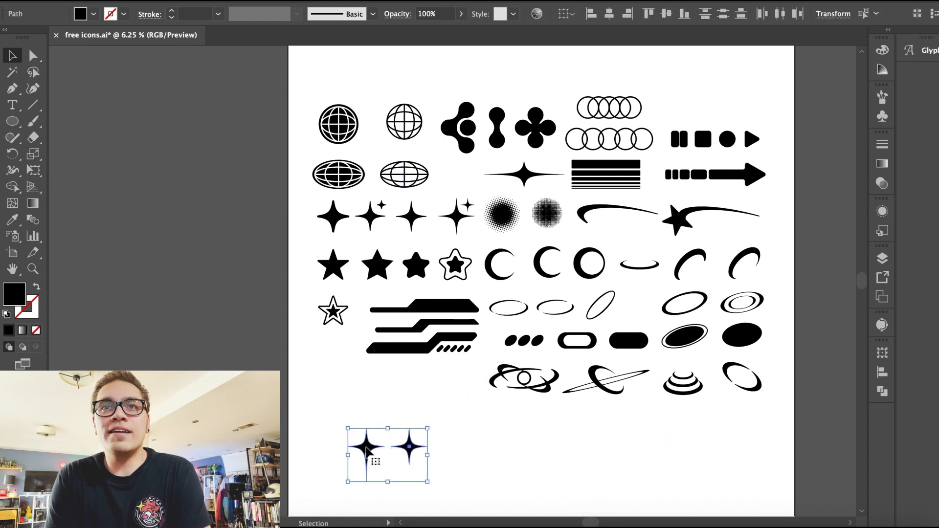
Step: Move the halftone circles to the lower-right corner and place both new sparkles at the end of the sparkle row
{"action": "left_click", "coordinate": [530, 215]}
{"action": "left_click_drag", "start_coordinate": [533, 215], "coordinate": [690, 437]}
{"action": "left_click", "coordinate": [436, 430]}
{"action": "left_click_drag", "start_coordinate": [418, 454], "coordinate": [513, 224]}
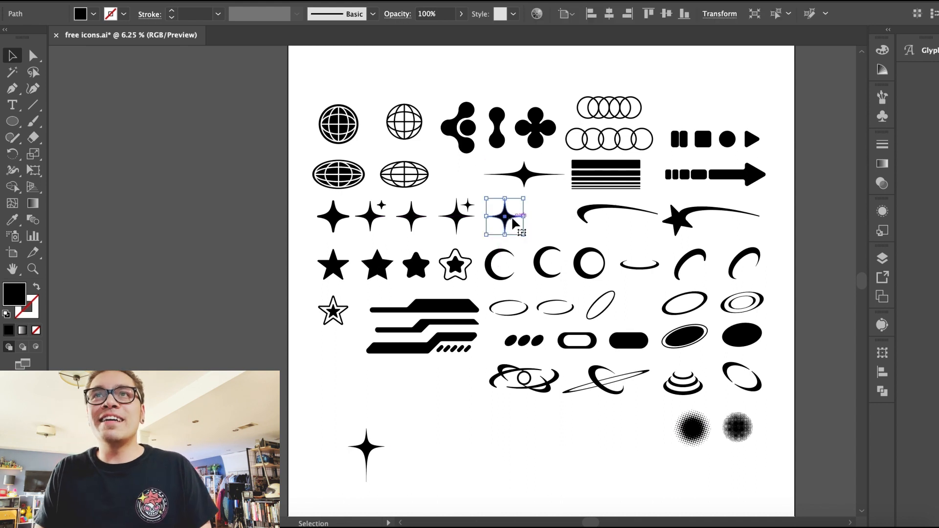
{"action": "left_click_drag", "start_coordinate": [361, 446], "coordinate": [541, 215]}
{"action": "left_click", "coordinate": [488, 336]}
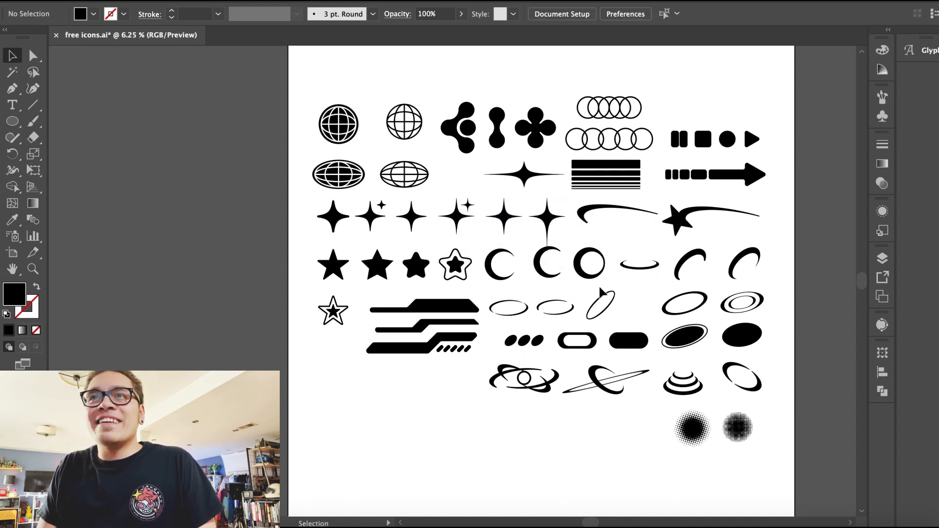
Step: Move the three ring ovals up into the star row and the three moons into the row beneath them
{"action": "left_click_drag", "start_coordinate": [488, 269], "coordinate": [486, 457]}
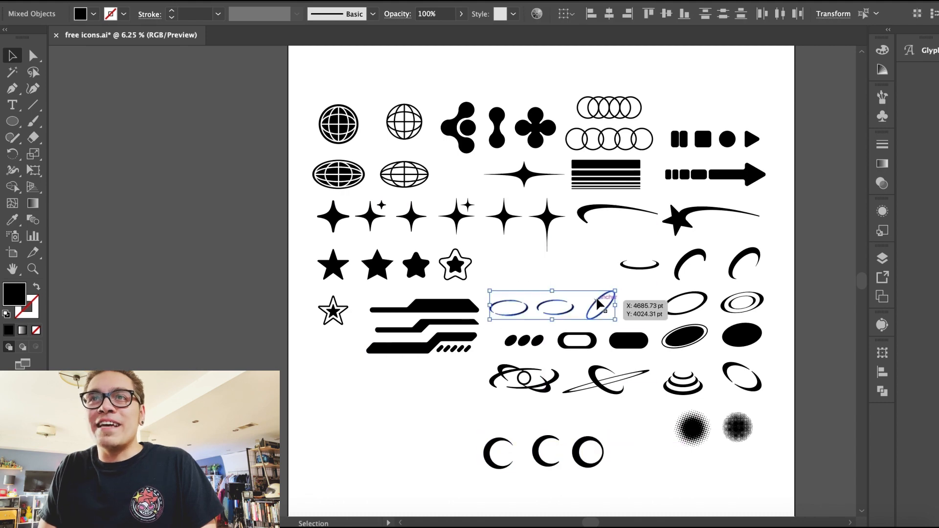
{"action": "left_click_drag", "start_coordinate": [596, 305], "coordinate": [595, 266]}
{"action": "left_click_drag", "start_coordinate": [440, 455], "coordinate": [604, 301]}
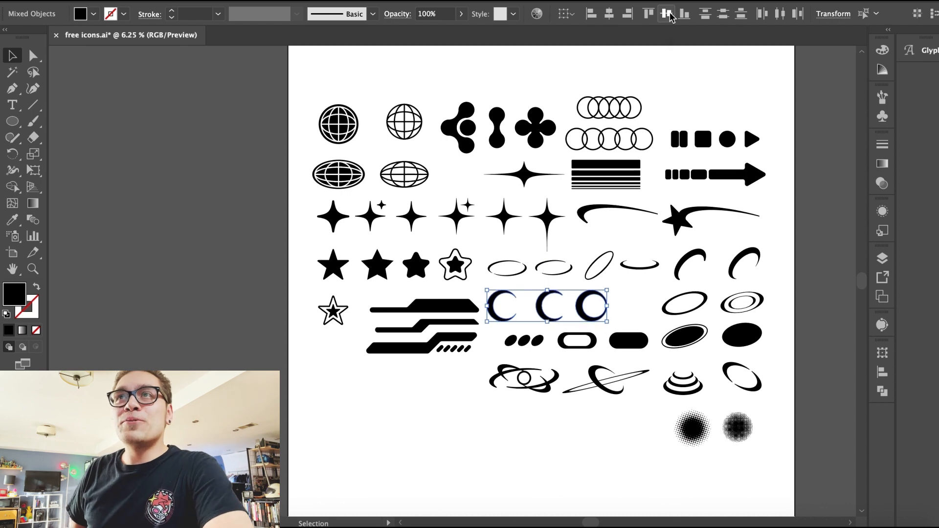
{"action": "left_click", "coordinate": [536, 451]}
Step: Move the two halftone circles to the top-right corner above the arrow icons
{"action": "scroll", "coordinate": [538, 453], "scroll_direction": "up", "scroll_amount": 1}
{"action": "left_click_drag", "start_coordinate": [631, 453], "coordinate": [766, 464]}
{"action": "left_click_drag", "start_coordinate": [727, 444], "coordinate": [726, 123]}
{"action": "left_click", "coordinate": [774, 95]}
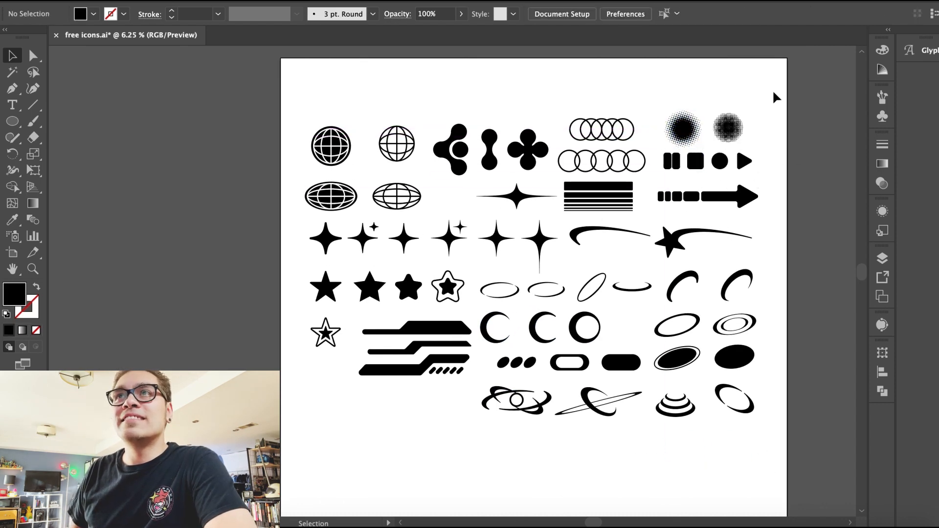
Step: Nudge the arrow icons down slightly and save the document
{"action": "left_click_drag", "start_coordinate": [653, 230], "coordinate": [661, 211]}
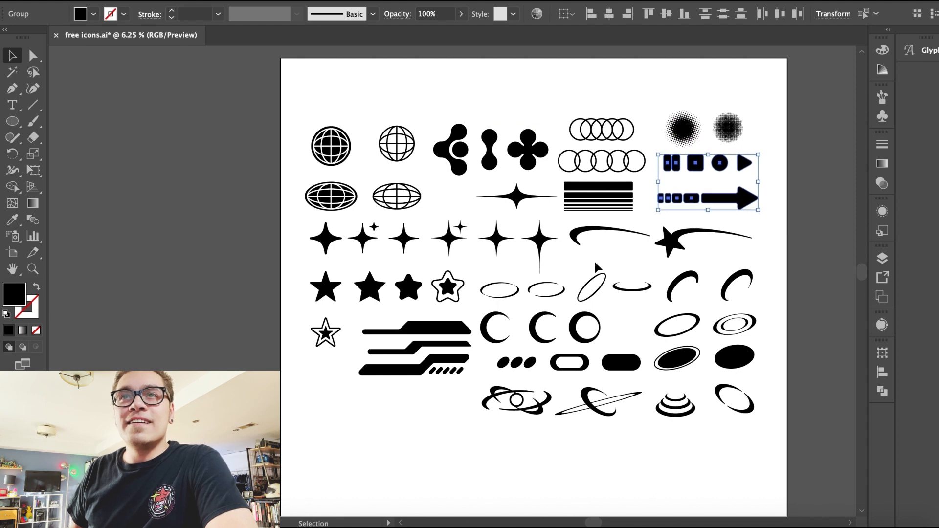
{"action": "key", "text": "shift+Down"}
{"action": "key", "text": "shift+Down"}
{"action": "left_click", "coordinate": [645, 102]}
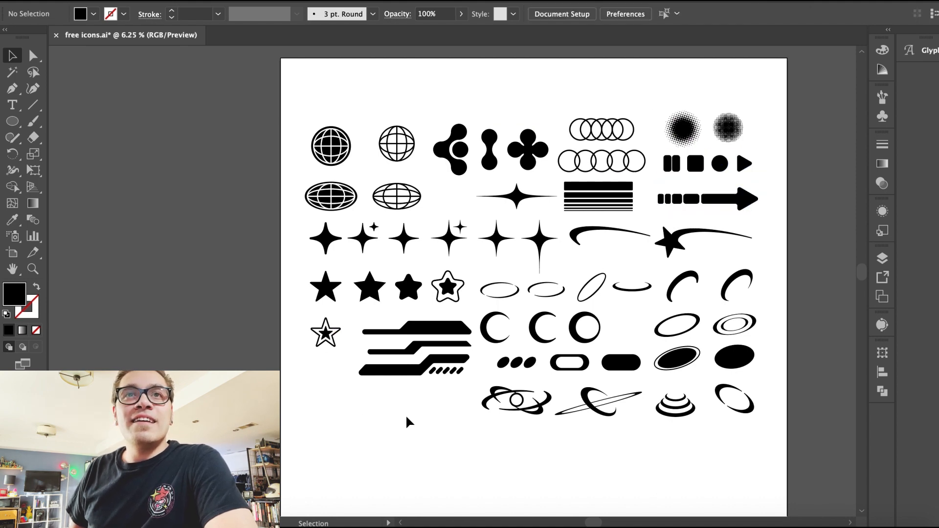
{"action": "key", "text": "super+s"}
Step: Duplicate the solid star below the outlined star and place a copy of the swoosh arc on it
{"action": "left_click_drag", "start_coordinate": [325, 294], "coordinate": [326, 377]}
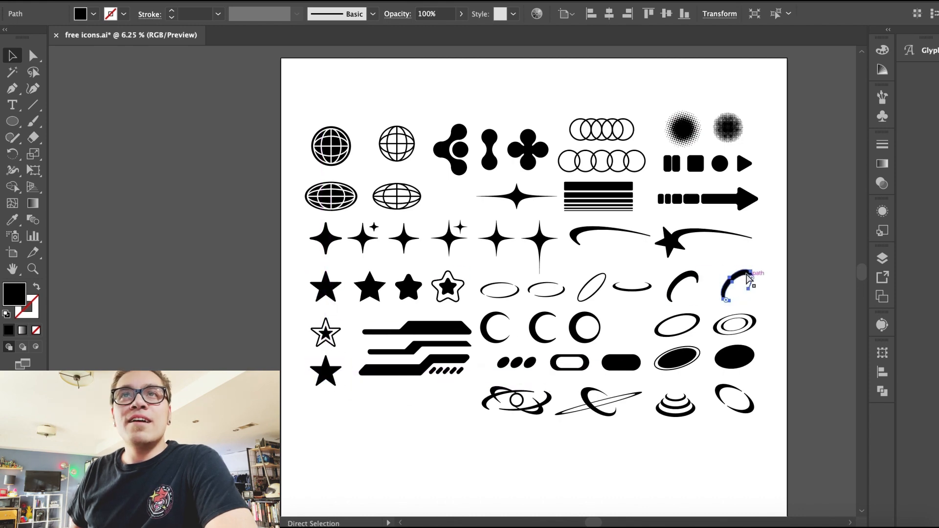
{"action": "key", "text": "super+equal"}
{"action": "left_click_drag", "start_coordinate": [380, 280], "coordinate": [415, 167]}
{"action": "left_click_drag", "start_coordinate": [513, 150], "coordinate": [254, 333]}
Step: Scale and rotate the swoosh arc so it wraps across the new star
{"action": "key", "text": "super+equal"}
{"action": "key", "text": "super+equal"}
{"action": "left_click_drag", "start_coordinate": [363, 195], "coordinate": [393, 183]}
{"action": "left_click_drag", "start_coordinate": [482, 226], "coordinate": [507, 192]}
{"action": "left_click_drag", "start_coordinate": [402, 172], "coordinate": [415, 178]}
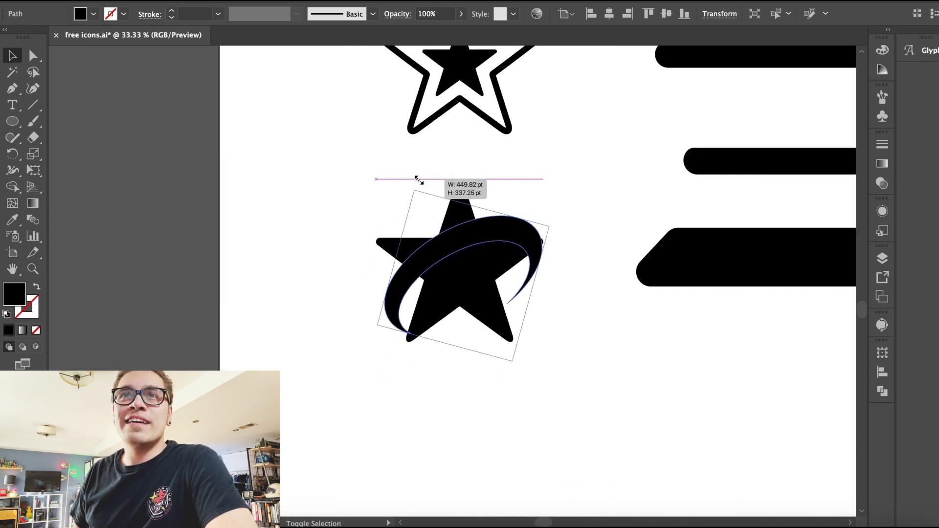
{"action": "left_click", "coordinate": [243, 205]}
{"action": "left_click_drag", "start_coordinate": [490, 228], "coordinate": [492, 219]}
{"action": "left_click_drag", "start_coordinate": [402, 245], "coordinate": [395, 243]}
{"action": "left_click_drag", "start_coordinate": [525, 216], "coordinate": [516, 216]}
{"action": "left_click", "coordinate": [305, 212]}
{"action": "key", "text": "super+minus"}
{"action": "key", "text": "super+minus"}
{"action": "key", "text": "super+minus"}
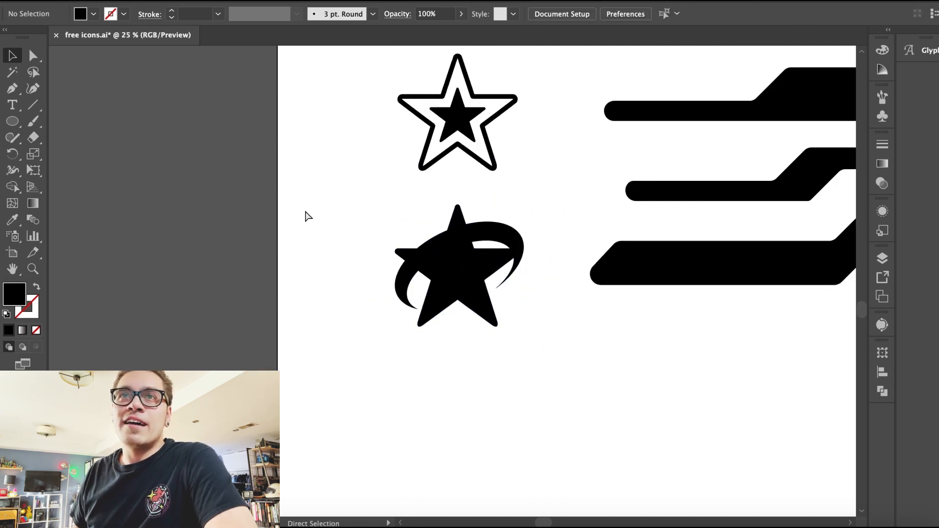
Step: Adjust the size and position of the swoosh arc around the star
{"action": "left_click", "coordinate": [487, 269]}
{"action": "left_click", "coordinate": [496, 298]}
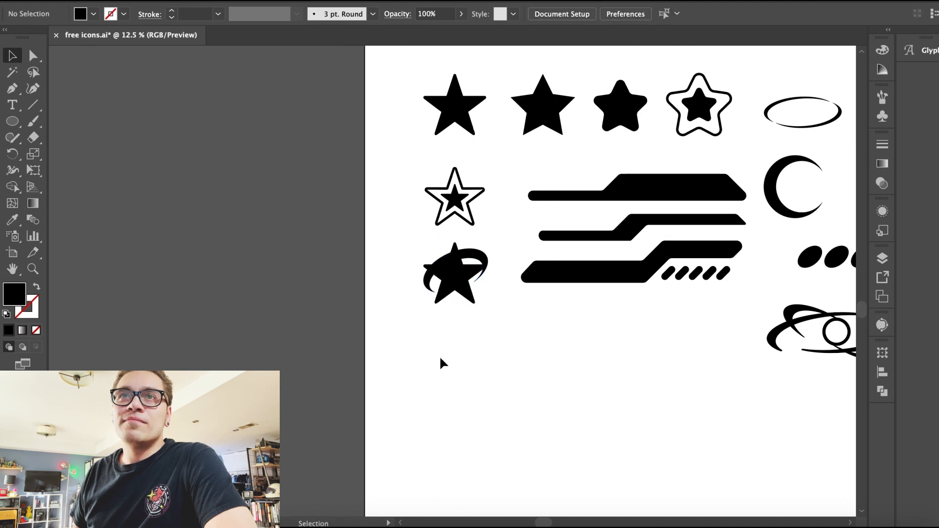
{"action": "key", "text": "super+plus"}
{"action": "key", "text": "super+plus"}
{"action": "left_click", "coordinate": [440, 245]}
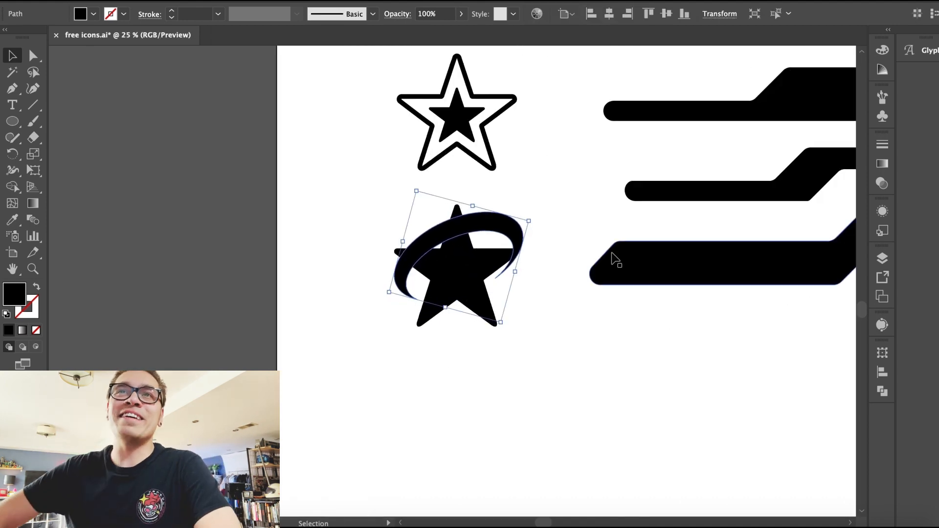
{"action": "left_click", "coordinate": [629, 307]}
{"action": "left_click", "coordinate": [527, 239]}
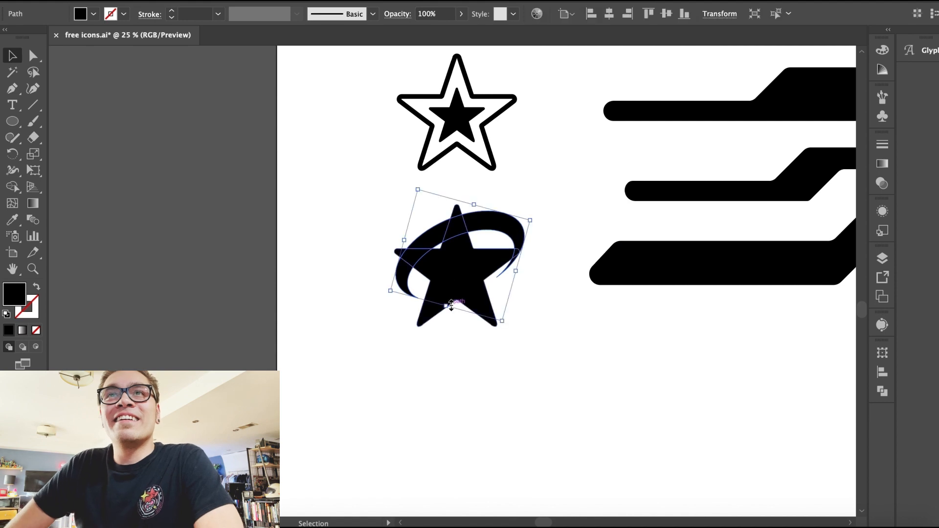
{"action": "mouse_move", "coordinate": [382, 298]}
{"action": "left_mouse_down"}
{"action": "mouse_move", "coordinate": [384, 285]}
{"action": "mouse_move", "coordinate": [378, 307]}
{"action": "left_mouse_up"}
{"action": "left_click_drag", "start_coordinate": [490, 334], "coordinate": [489, 337]}
{"action": "left_click", "coordinate": [446, 428]}
{"action": "key", "text": "super+minus"}
{"action": "key", "text": "super+minus"}
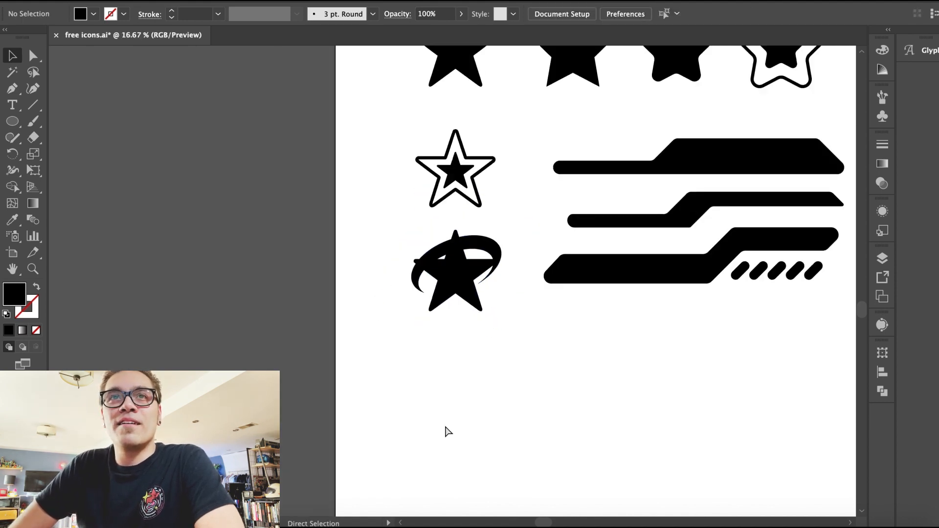
Step: Reshape the swoosh arc's anchors and enlarge it around the star
{"action": "scroll", "coordinate": [446, 429], "scroll_direction": "up", "scroll_amount": 3}
{"action": "key", "text": "super+equal"}
{"action": "key", "text": "super+equal"}
{"action": "scroll", "coordinate": [456, 343], "scroll_direction": "down", "scroll_amount": 3}
{"action": "left_click_drag", "start_coordinate": [464, 282], "coordinate": [465, 279]}
{"action": "left_click_drag", "start_coordinate": [338, 342], "coordinate": [348, 342]}
{"action": "left_click_drag", "start_coordinate": [381, 236], "coordinate": [381, 243]}
{"action": "left_click", "coordinate": [432, 295]}
{"action": "left_click", "coordinate": [443, 280]}
{"action": "key", "text": "super+equal"}
{"action": "key", "text": "super+equal"}
{"action": "key", "text": "super+equal"}
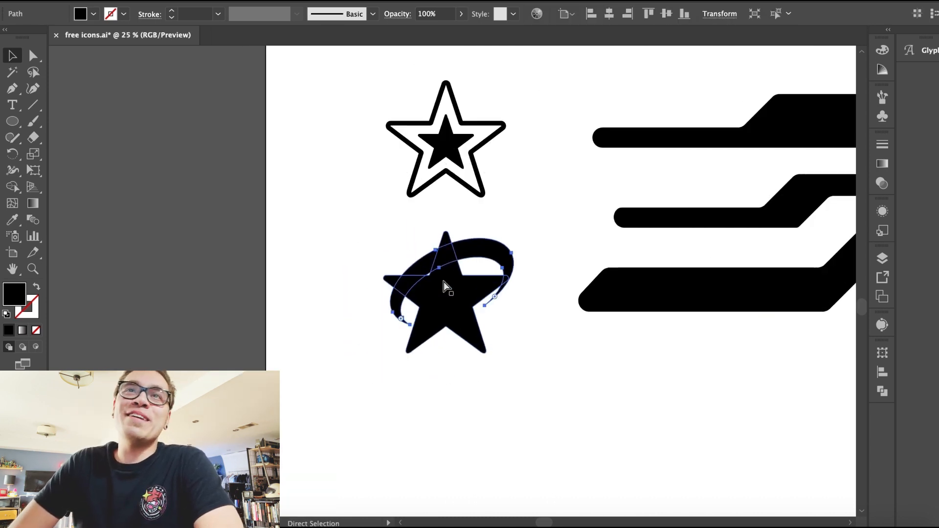
{"action": "left_click_drag", "start_coordinate": [531, 206], "coordinate": [538, 195]}
{"action": "left_click_drag", "start_coordinate": [277, 364], "coordinate": [281, 419]}
{"action": "left_click_drag", "start_coordinate": [589, 228], "coordinate": [575, 248]}
{"action": "left_click_drag", "start_coordinate": [337, 115], "coordinate": [359, 119]}
{"action": "left_click_drag", "start_coordinate": [482, 222], "coordinate": [492, 213]}
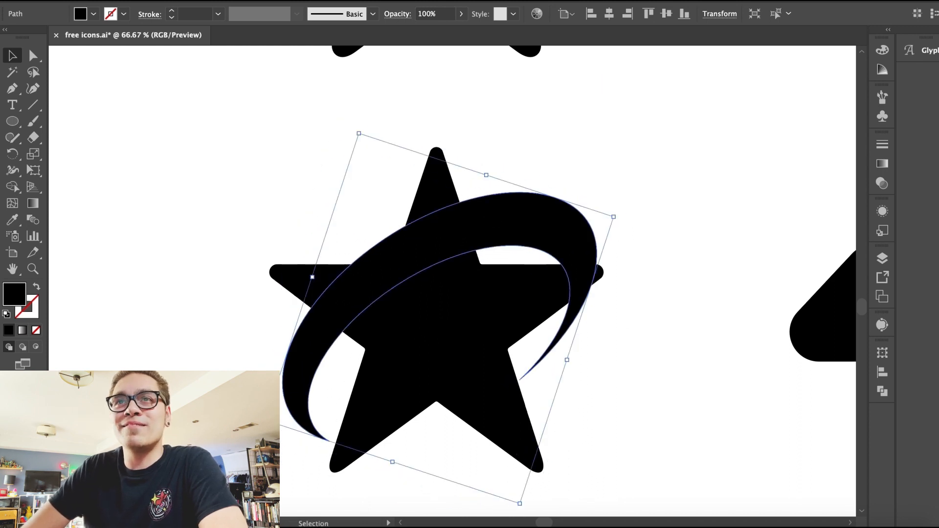
{"action": "left_click", "coordinate": [219, 354]}
{"action": "key", "text": "ctrl+minus"}
{"action": "key", "text": "ctrl+minus"}
{"action": "key", "text": "ctrl+minus"}
{"action": "key", "text": "ctrl+minus"}
{"action": "left_click_drag", "start_coordinate": [484, 273], "coordinate": [486, 280]}
{"action": "left_click", "coordinate": [399, 412]}
{"action": "key", "text": "ctrl+minus"}
{"action": "key", "text": "ctrl+minus"}
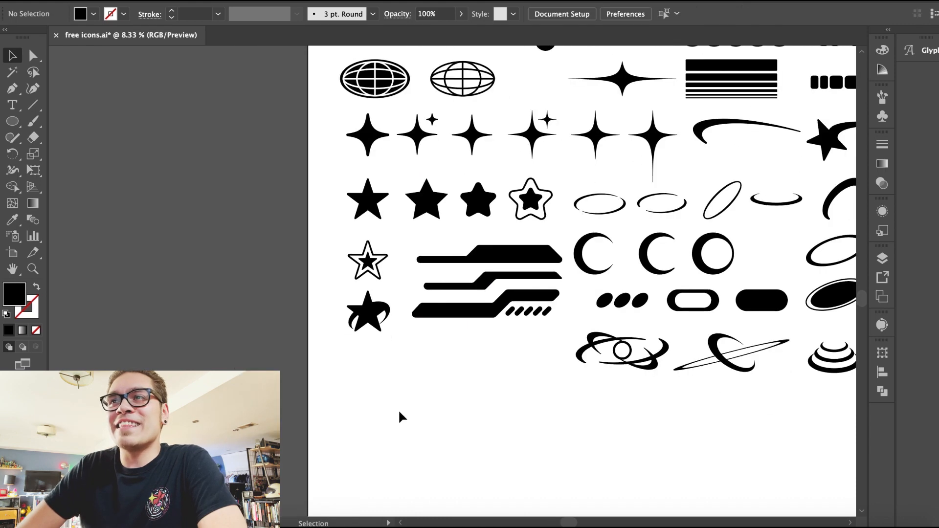
Step: Delete the swoosh arc from the new star
{"action": "scroll", "coordinate": [399, 412], "scroll_direction": "right", "scroll_amount": 3}
{"action": "scroll", "coordinate": [399, 412], "scroll_direction": "up", "scroll_amount": 1}
{"action": "left_click", "coordinate": [314, 326]}
{"action": "key", "text": "Delete"}
Step: Copy the tilted ring path from inside the ring icon group
{"action": "scroll", "coordinate": [620, 329], "scroll_direction": "right", "scroll_amount": 4}
{"action": "scroll", "coordinate": [620, 329], "scroll_direction": "up", "scroll_amount": 1}
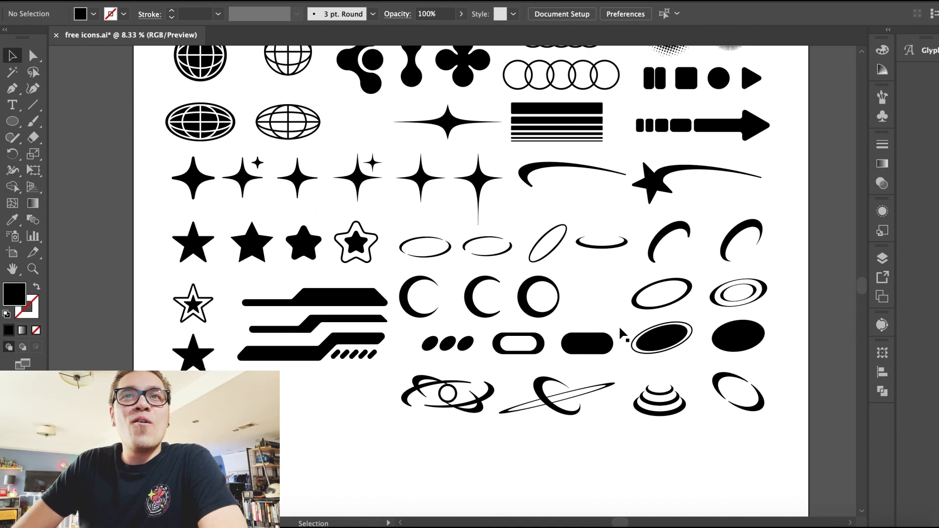
{"action": "double_click", "coordinate": [762, 402]}
{"action": "left_click", "coordinate": [762, 402]}
{"action": "key", "text": "ctrl+c"}
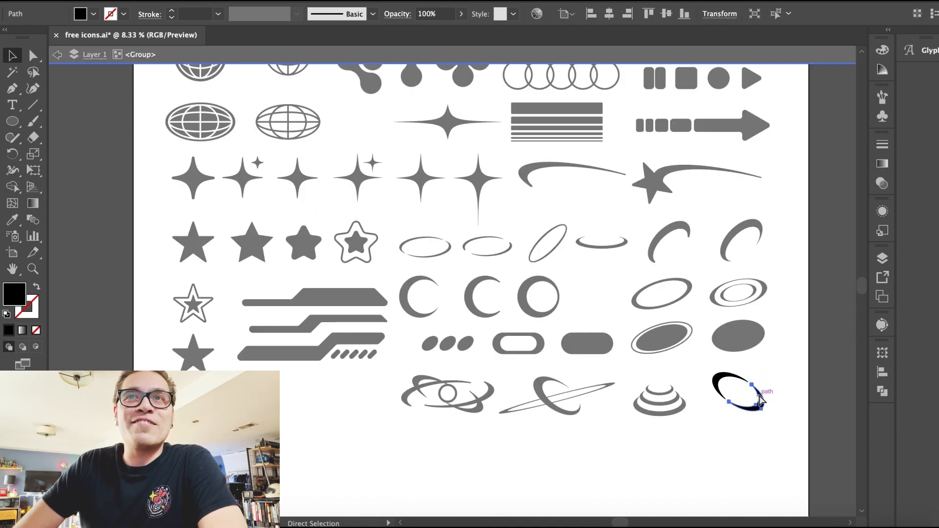
Step: Paste the tilted ring and position it over the new star
{"action": "double_click", "coordinate": [353, 434]}
{"action": "key", "text": "ctrl+v"}
{"action": "left_click_drag", "start_coordinate": [454, 287], "coordinate": [231, 425]}
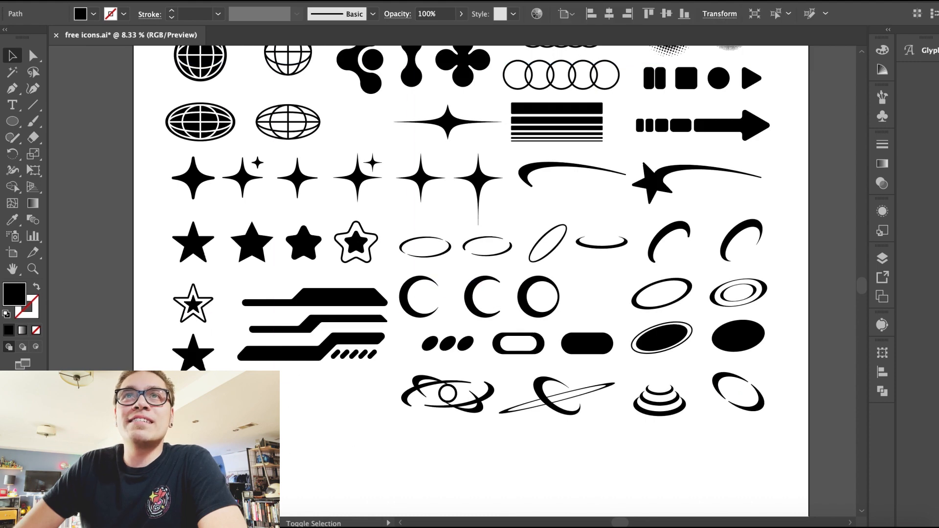
{"action": "key", "text": "ctrl+plus"}
{"action": "key", "text": "ctrl+plus"}
{"action": "key", "text": "ctrl+plus"}
{"action": "scroll", "coordinate": [485, 268], "scroll_direction": "up", "scroll_amount": 3}
{"action": "left_click_drag", "start_coordinate": [480, 419], "coordinate": [468, 190]}
{"action": "key", "text": "ctrl+v"}
{"action": "left_click_drag", "start_coordinate": [398, 243], "coordinate": [503, 323]}
{"action": "left_click_drag", "start_coordinate": [433, 301], "coordinate": [338, 195]}
{"action": "key", "text": "super+equal"}
{"action": "key", "text": "super+equal"}
{"action": "key", "text": "super+equal"}
{"action": "key", "text": "super+equal"}
{"action": "left_click_drag", "start_coordinate": [348, 282], "coordinate": [348, 290]}
{"action": "key", "text": "super+minus"}
{"action": "key", "text": "super+minus"}
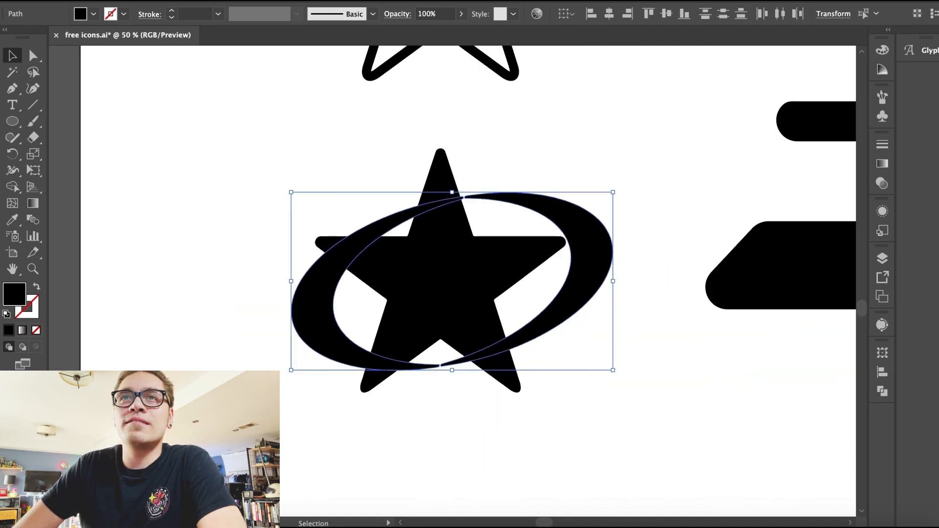
Step: Narrow the ring slightly so it fits around the star
{"action": "left_click", "coordinate": [178, 35]}
{"action": "left_click_drag", "start_coordinate": [596, 238], "coordinate": [585, 240]}
{"action": "left_click", "coordinate": [621, 442]}
{"action": "key", "text": "super+minus"}
{"action": "key", "text": "super+minus"}
{"action": "key", "text": "super+minus"}
{"action": "key", "text": "super+minus"}
{"action": "key", "text": "super+minus"}
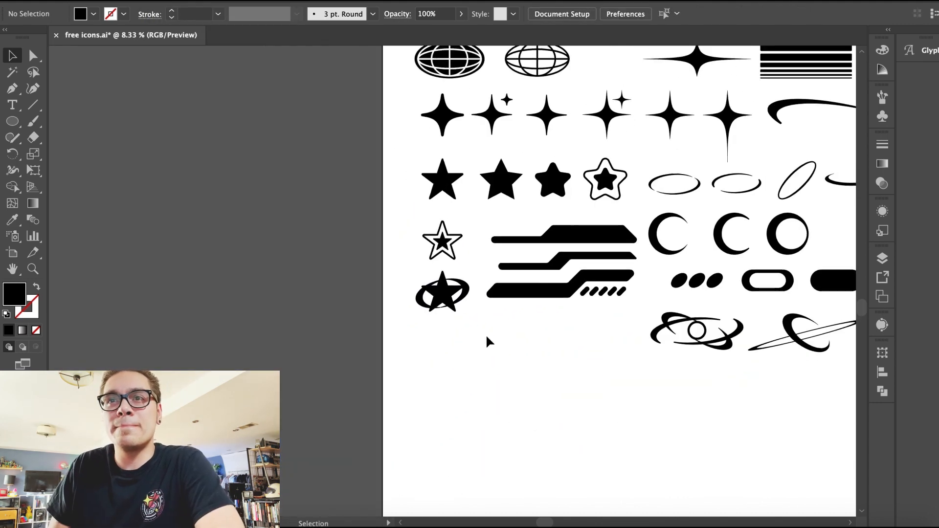
{"action": "scroll", "coordinate": [489, 341], "scroll_direction": "right", "scroll_amount": 5}
{"action": "scroll", "coordinate": [489, 341], "scroll_direction": "up", "scroll_amount": 2}
{"action": "left_click_drag", "start_coordinate": [277, 400], "coordinate": [279, 386]}
{"action": "left_click", "coordinate": [463, 433]}
{"action": "scroll", "coordinate": [463, 433], "scroll_direction": "right", "scroll_amount": 3}
{"action": "scroll", "coordinate": [463, 433], "scroll_direction": "up", "scroll_amount": 1}
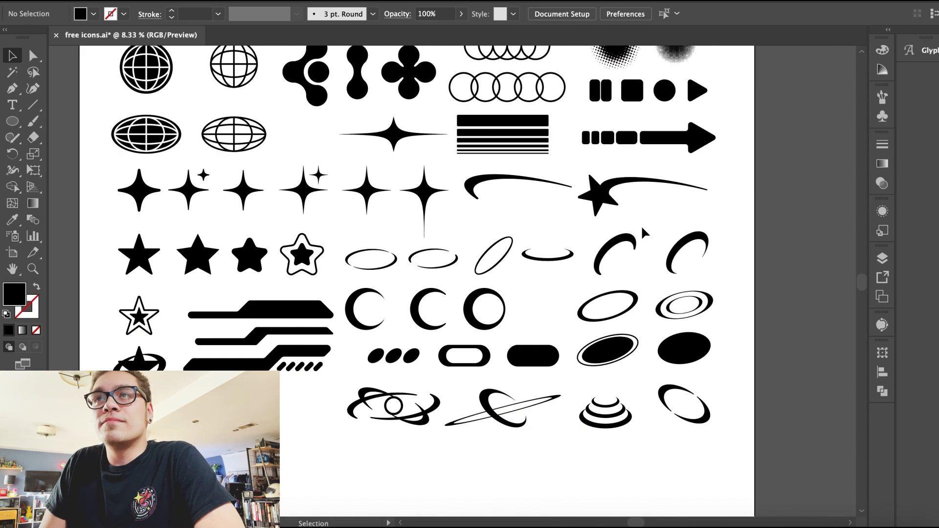
{"action": "left_click", "coordinate": [703, 241]}
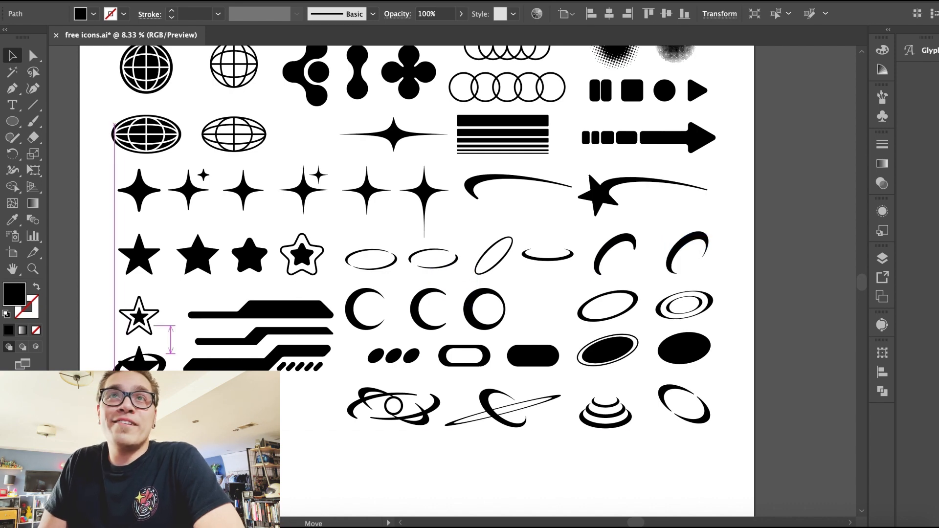
{"action": "left_click_drag", "start_coordinate": [156, 403], "coordinate": [155, 403]}
Step: Set the corner radius at the ring's end to 0 pt and move its end anchors to reshape the ring
{"action": "key", "text": "super+equal"}
{"action": "key", "text": "super+equal"}
{"action": "key", "text": "super+equal"}
{"action": "key", "text": "super+equal"}
{"action": "key", "text": "super+equal"}
{"action": "key", "text": "super+equal"}
{"action": "left_click_drag", "start_coordinate": [286, 108], "coordinate": [305, 115]}
{"action": "left_click_drag", "start_coordinate": [398, 199], "coordinate": [425, 237]}
{"action": "key", "text": "a"}
{"action": "mouse_move", "coordinate": [566, 339]}
{"action": "left_mouse_down"}
{"action": "mouse_move", "coordinate": [624, 259]}
{"action": "mouse_move", "coordinate": [568, 337]}
{"action": "left_mouse_up"}
{"action": "double_click", "coordinate": [568, 337]}
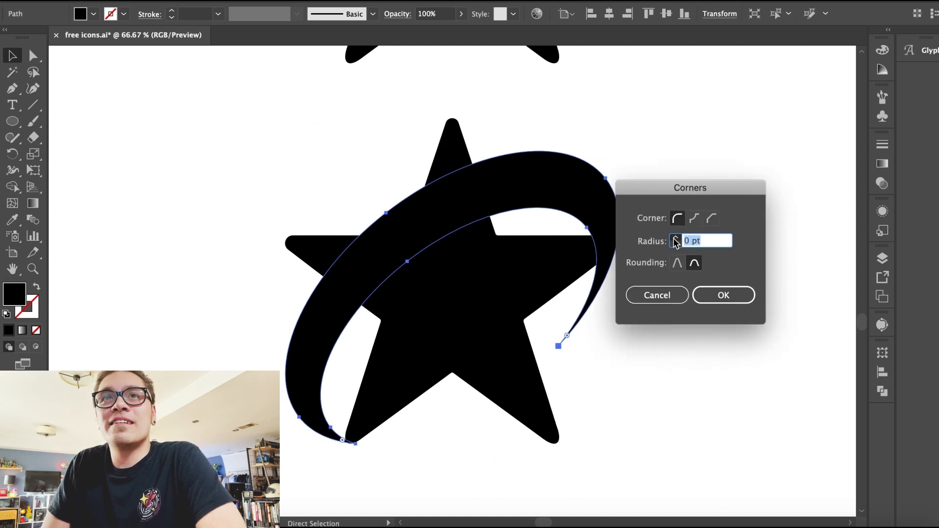
{"action": "key", "text": "Return"}
{"action": "left_click", "coordinate": [646, 383]}
{"action": "left_click_drag", "start_coordinate": [593, 195], "coordinate": [589, 196]}
{"action": "left_click_drag", "start_coordinate": [624, 161], "coordinate": [631, 163]}
{"action": "left_click", "coordinate": [713, 310]}
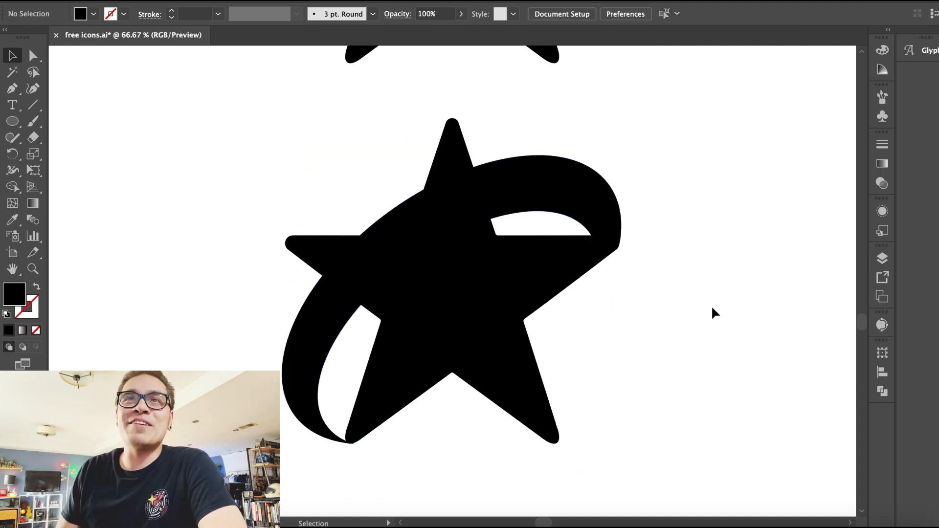
Step: Adjust a curve handle of the ring's inner edge with Direct Selection
{"action": "key", "text": "super+minus"}
{"action": "key", "text": "super+minus"}
{"action": "key", "text": "super+minus"}
{"action": "key", "text": "super+minus"}
{"action": "key", "text": "super+equal"}
{"action": "key", "text": "super+equal"}
{"action": "key", "text": "super+equal"}
{"action": "key", "text": "super+equal"}
{"action": "left_click", "coordinate": [331, 320]}
{"action": "left_click", "coordinate": [33, 56]}
{"action": "left_click_drag", "start_coordinate": [406, 261], "coordinate": [401, 251]}
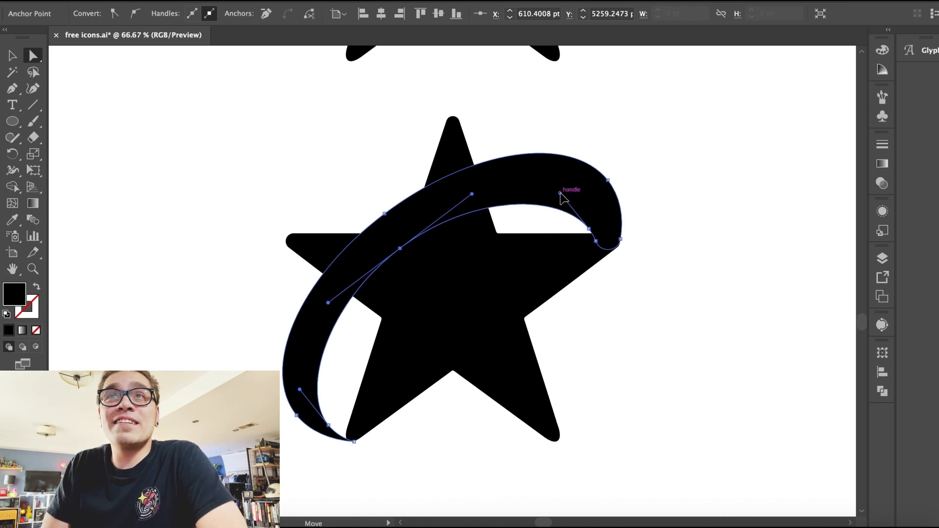
Step: Refine the ring's curve handles and end anchors with Direct Selection so it wraps neatly around the star
{"action": "left_click_drag", "start_coordinate": [561, 194], "coordinate": [563, 172]}
{"action": "left_click_drag", "start_coordinate": [296, 388], "coordinate": [280, 393]}
{"action": "left_click", "coordinate": [290, 327]}
{"action": "key", "text": "super+minus"}
{"action": "key", "text": "super+minus"}
{"action": "key", "text": "super+minus"}
{"action": "key", "text": "super+minus"}
{"action": "key", "text": "super+minus"}
{"action": "key", "text": "super+plus"}
{"action": "key", "text": "super+plus"}
{"action": "key", "text": "super+plus"}
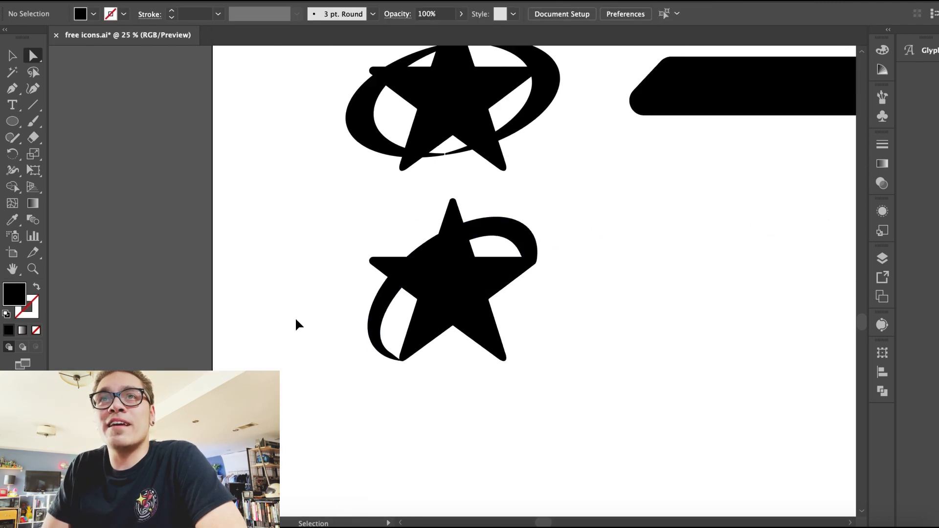
{"action": "left_click_drag", "start_coordinate": [511, 229], "coordinate": [512, 226]}
{"action": "left_click", "coordinate": [430, 272]}
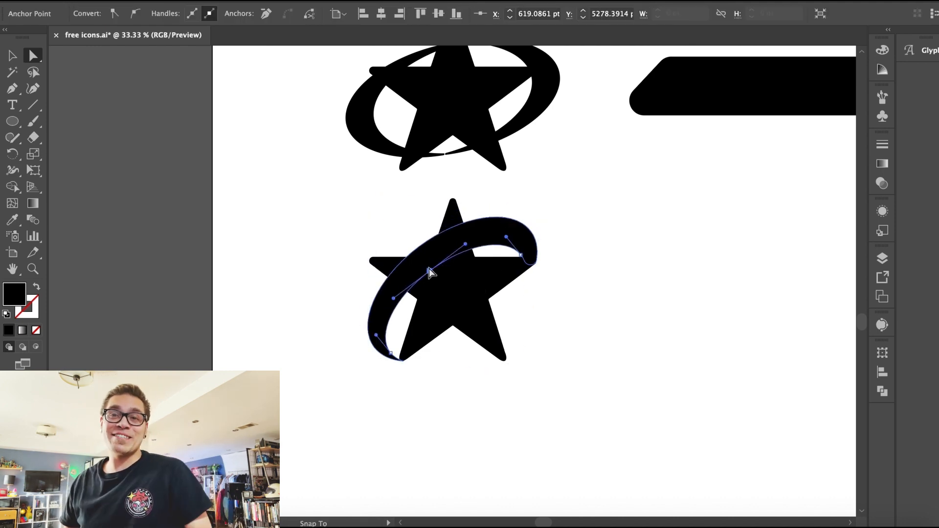
{"action": "key", "text": "super+plus"}
{"action": "key", "text": "super+plus"}
{"action": "left_click_drag", "start_coordinate": [367, 246], "coordinate": [411, 189]}
{"action": "key", "text": "super+shift+a"}
Step: Zoom out and look over the whole icon sheet on the artboard
{"action": "key", "text": "super+minus"}
{"action": "key", "text": "super+minus"}
{"action": "key", "text": "super+minus"}
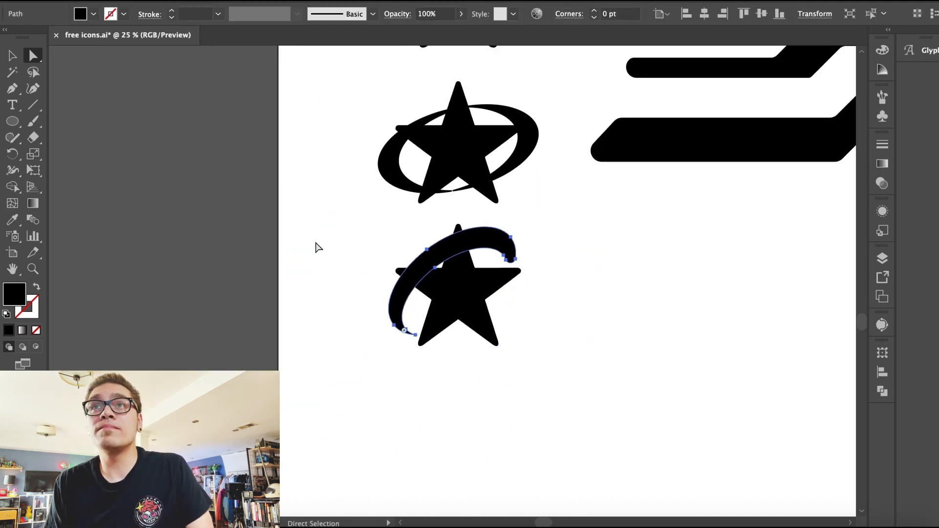
{"action": "key", "text": "super+shift+a"}
{"action": "key", "text": "super+minus"}
{"action": "key", "text": "super+minus"}
{"action": "scroll", "coordinate": [381, 348], "scroll_direction": "right", "scroll_amount": 5}
{"action": "scroll", "coordinate": [381, 349], "scroll_direction": "up", "scroll_amount": 2}
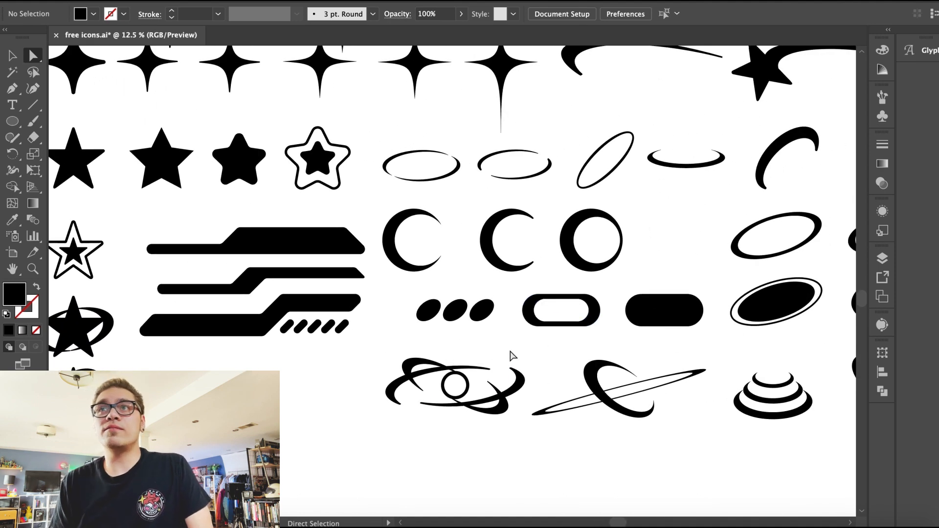
{"action": "scroll", "coordinate": [514, 343], "scroll_direction": "right", "scroll_amount": 2}
{"action": "key", "text": "super+minus"}
{"action": "scroll", "coordinate": [493, 390], "scroll_direction": "up", "scroll_amount": 3}
{"action": "scroll", "coordinate": [493, 390], "scroll_direction": "left", "scroll_amount": 2}
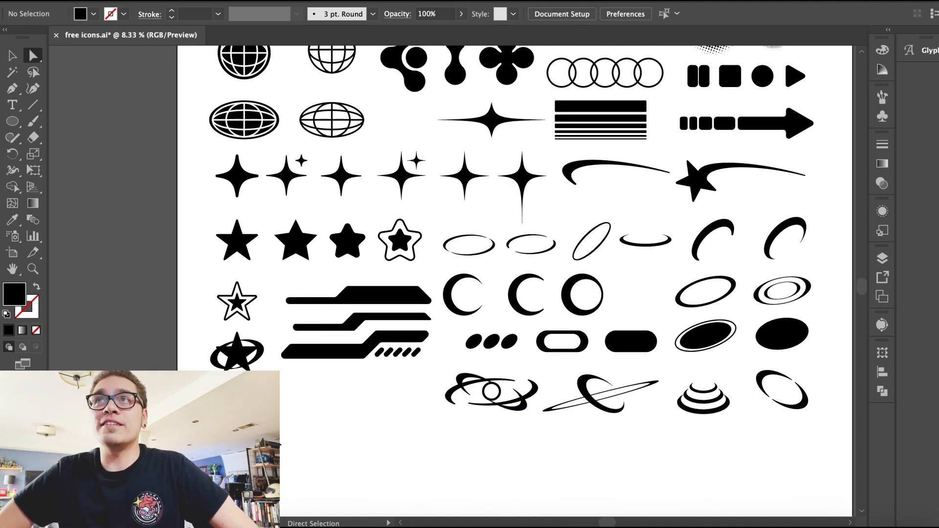
{"action": "scroll", "coordinate": [514, 281], "scroll_direction": "up", "scroll_amount": 1}
{"action": "scroll", "coordinate": [514, 281], "scroll_direction": "right", "scroll_amount": 1}
{"action": "scroll", "coordinate": [295, 445], "scroll_direction": "up", "scroll_amount": 1}
{"action": "scroll", "coordinate": [296, 445], "scroll_direction": "right", "scroll_amount": 1}
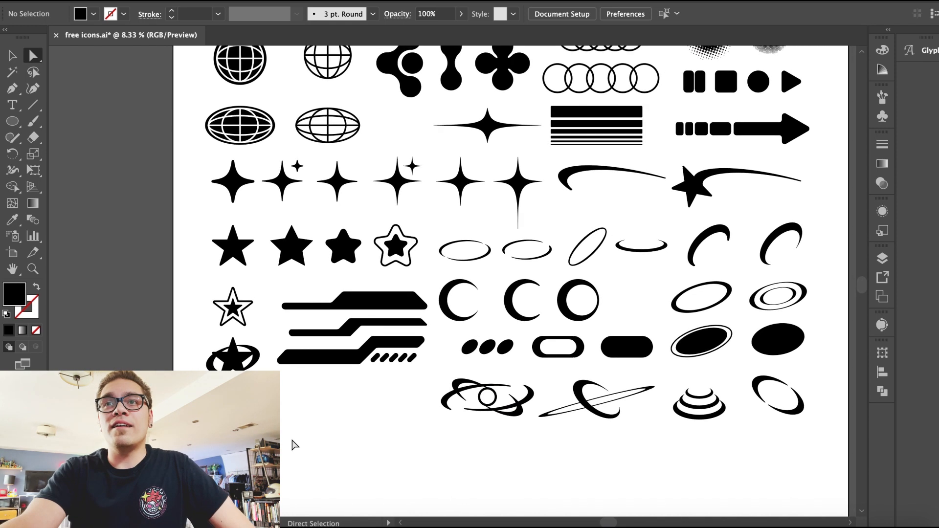
Step: Save the icons file and switch back to the Selection tool
{"action": "key", "text": "super+s"}
{"action": "key", "text": "v"}
{"action": "key", "text": "super+minus"}
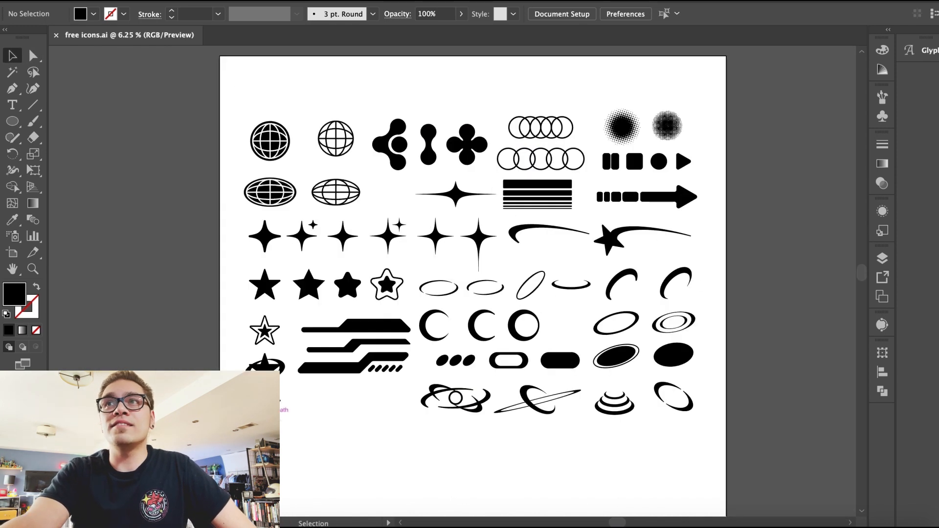
Step: Try shearing a star 45° horizontally beside the ringed stars, then delete it
{"action": "left_click", "coordinate": [269, 406]}
{"action": "left_click_drag", "start_coordinate": [269, 403], "coordinate": [307, 403]}
{"action": "left_click", "coordinate": [167, 1]}
{"action": "mouse_move", "coordinate": [196, 0]}
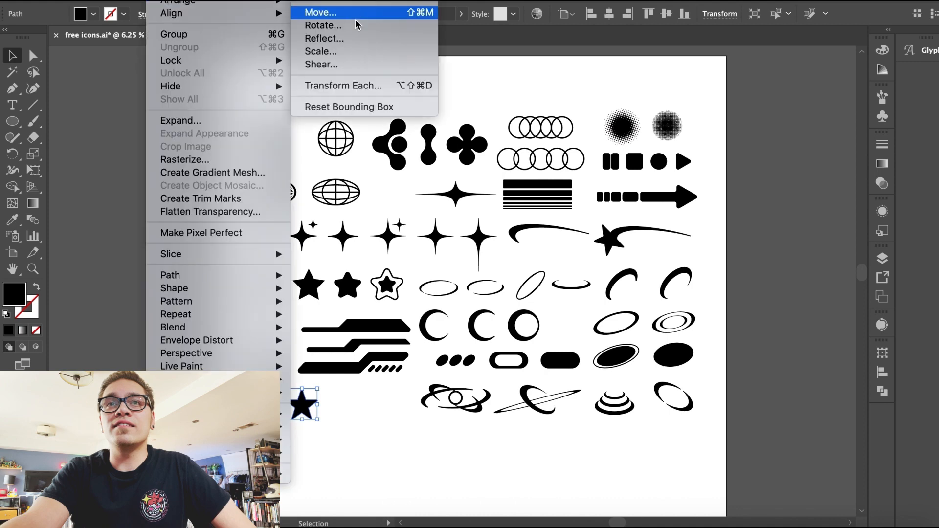
{"action": "left_click", "coordinate": [343, 65]}
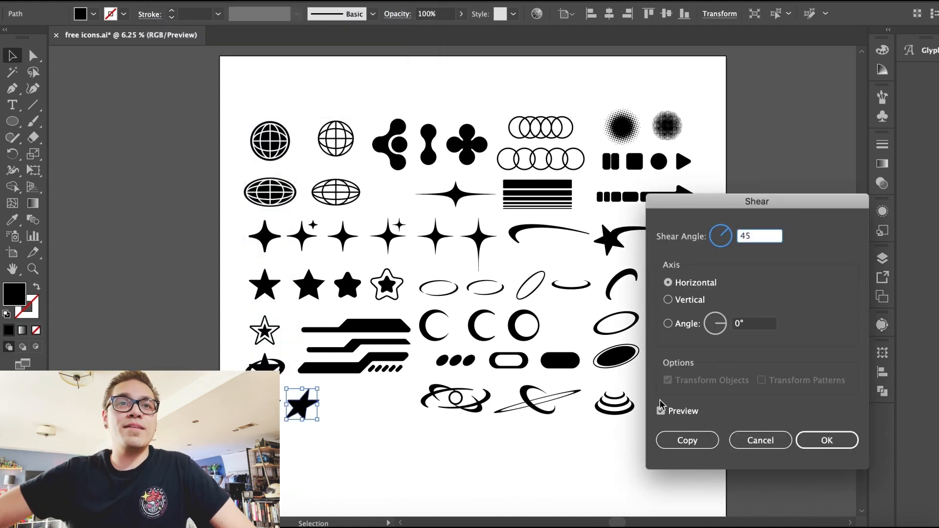
{"action": "key", "text": "Return"}
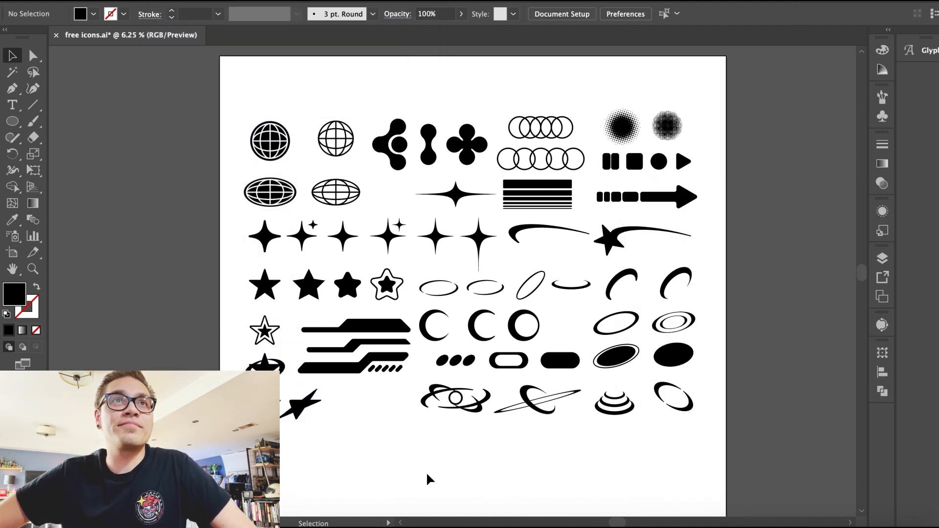
{"action": "left_click", "coordinate": [429, 477]}
{"action": "key", "text": "super+plus"}
{"action": "key", "text": "super+plus"}
{"action": "scroll", "coordinate": [429, 478], "scroll_direction": "down", "scroll_amount": 3}
{"action": "scroll", "coordinate": [430, 478], "scroll_direction": "left", "scroll_amount": 3}
{"action": "left_click", "coordinate": [221, 464]}
{"action": "key", "text": "Delete"}
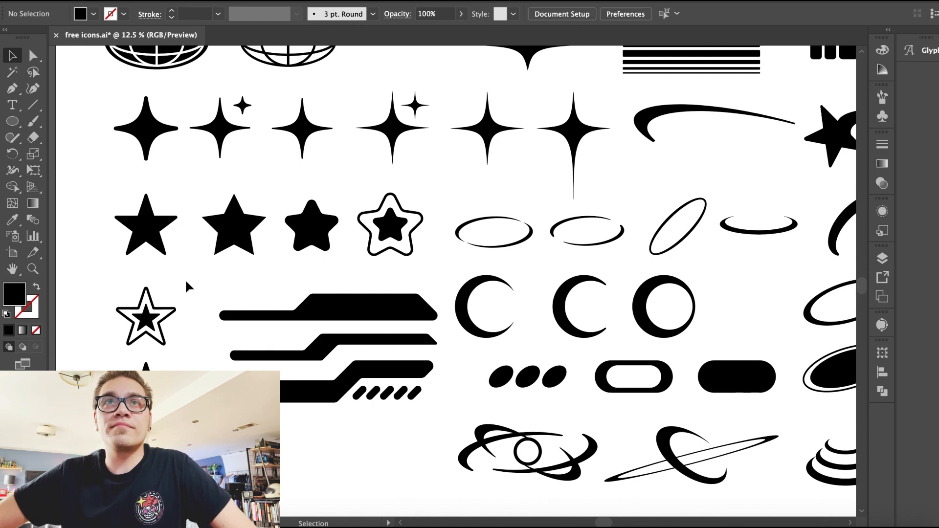
{"action": "scroll", "coordinate": [185, 281], "scroll_direction": "down", "scroll_amount": 3}
{"action": "scroll", "coordinate": [185, 281], "scroll_direction": "left", "scroll_amount": 1}
{"action": "left_click", "coordinate": [157, 165]}
{"action": "left_click_drag", "start_coordinate": [158, 165], "coordinate": [383, 424]}
{"action": "key", "text": "super+plus"}
{"action": "key", "text": "super+plus"}
{"action": "key", "text": "super+plus"}
{"action": "key", "text": "super+plus"}
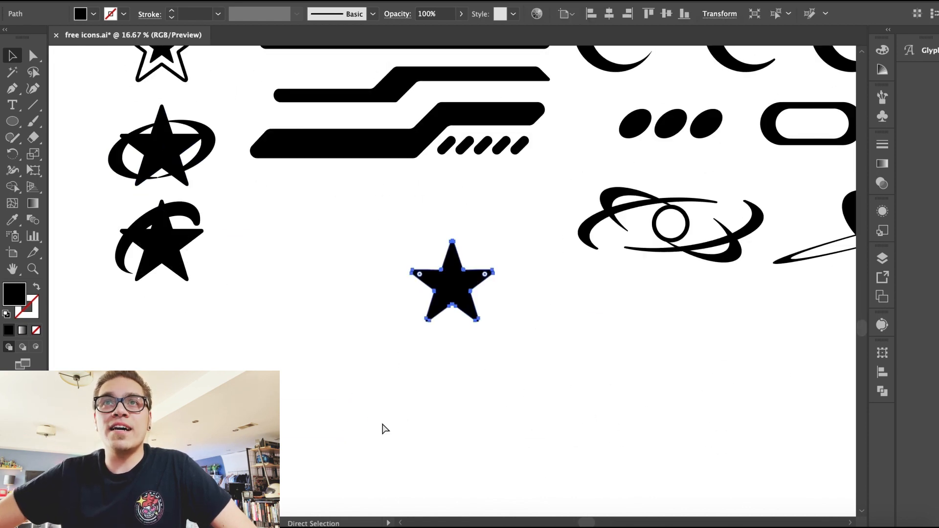
{"action": "left_click_drag", "start_coordinate": [257, 251], "coordinate": [257, 252]}
{"action": "left_click", "coordinate": [285, 319]}
{"action": "key", "text": "super+z"}
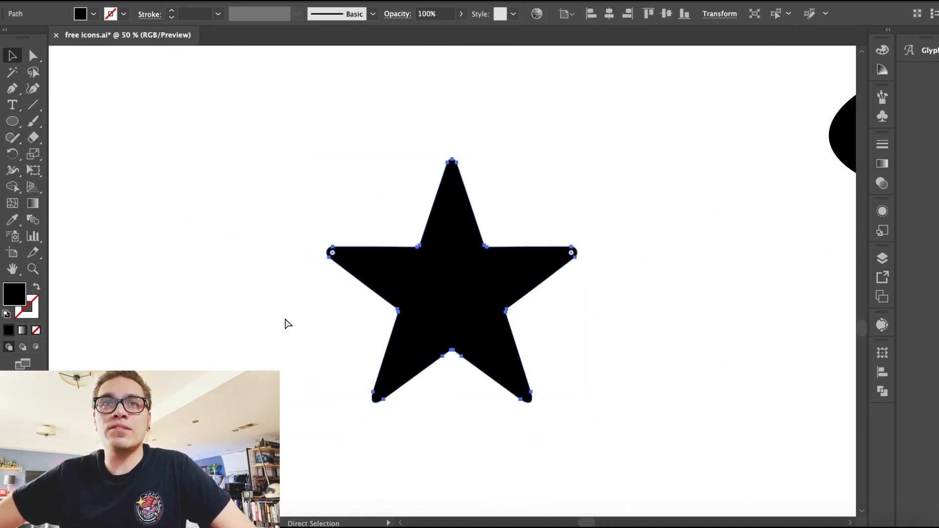
{"action": "key", "text": "super+z"}
{"action": "key", "text": "super+minus"}
{"action": "key", "text": "super+minus"}
{"action": "key", "text": "super+minus"}
{"action": "key", "text": "super+minus"}
{"action": "key", "text": "super+minus"}
{"action": "key", "text": "super+z"}
{"action": "key", "text": "super+z"}
Step: Place a copy of a star and a ring on the row below the ringed star for a new variant
{"action": "left_click", "coordinate": [287, 358]}
{"action": "left_click_drag", "start_coordinate": [313, 363], "coordinate": [335, 363]}
{"action": "left_click", "coordinate": [357, 396]}
{"action": "left_click", "coordinate": [327, 364]}
{"action": "left_click", "coordinate": [460, 410]}
{"action": "left_click_drag", "start_coordinate": [792, 186], "coordinate": [305, 346]}
{"action": "key", "text": "super+equal"}
{"action": "key", "text": "super+equal"}
{"action": "key", "text": "super+equal"}
{"action": "key", "text": "super+equal"}
{"action": "left_click_drag", "start_coordinate": [370, 226], "coordinate": [366, 212]}
{"action": "left_click", "coordinate": [376, 254]}
{"action": "left_click", "coordinate": [450, 286]}
{"action": "left_click_drag", "start_coordinate": [362, 202], "coordinate": [491, 293]}
{"action": "left_click", "coordinate": [354, 300]}
{"action": "key", "text": "ctrl+minus"}
{"action": "key", "text": "ctrl+minus"}
{"action": "key", "text": "ctrl+minus"}
{"action": "left_click", "coordinate": [372, 328]}
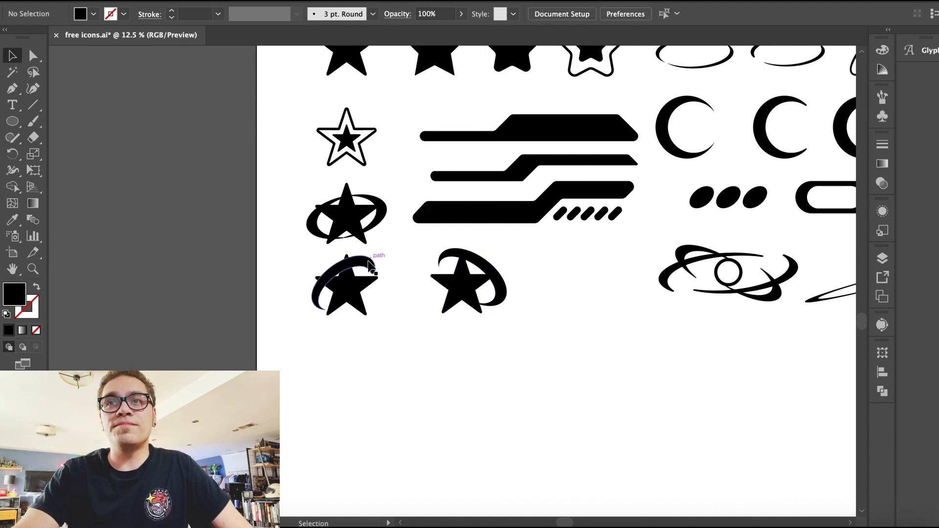
Step: Shear the new star 45° horizontally
{"action": "left_click", "coordinate": [356, 293]}
{"action": "left_click", "coordinate": [162, 0]}
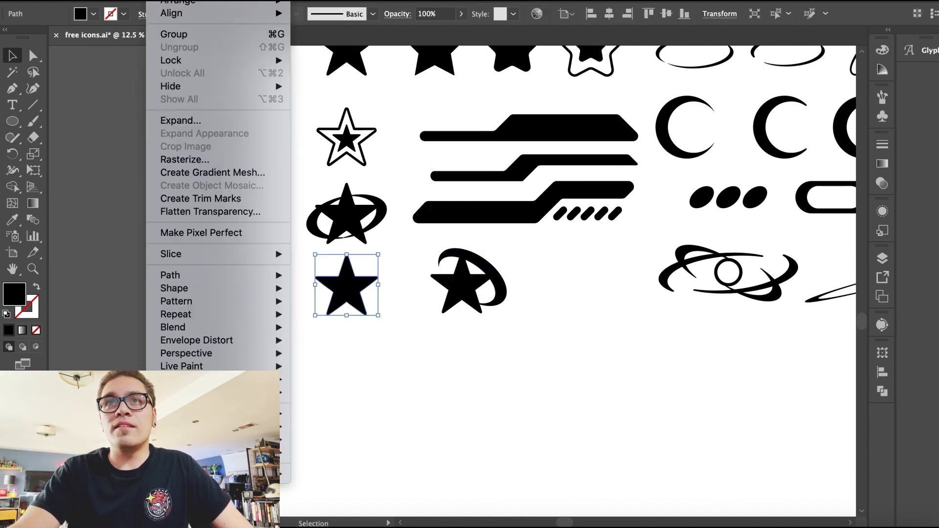
{"action": "mouse_move", "coordinate": [181, 0]}
{"action": "left_click", "coordinate": [343, 66]}
{"action": "key", "text": "Return"}
{"action": "left_click", "coordinate": [506, 374]}
Step: Reposition the ring and the sheared star so the ring loops around the star
{"action": "key", "text": "a"}
{"action": "left_click", "coordinate": [499, 283]}
{"action": "left_click_drag", "start_coordinate": [433, 254], "coordinate": [363, 271]}
{"action": "left_click", "coordinate": [340, 293]}
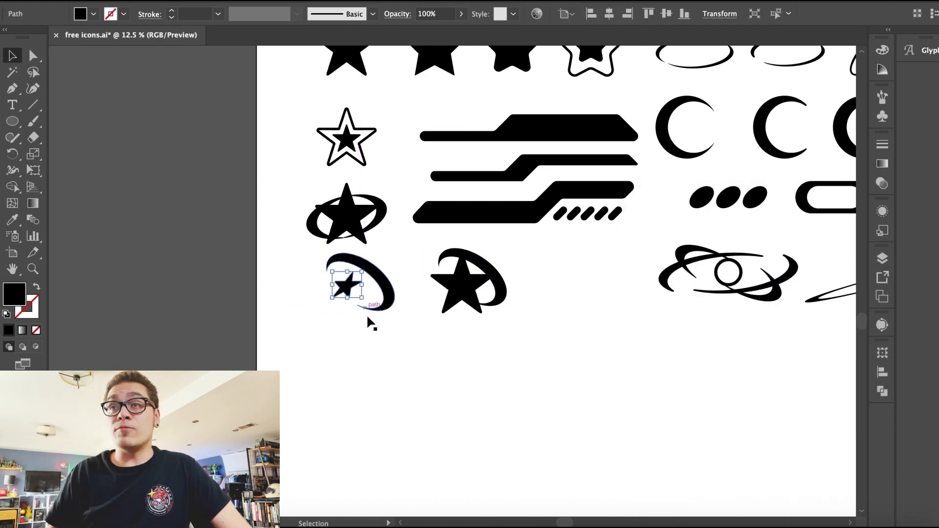
{"action": "left_click", "coordinate": [365, 289]}
{"action": "key", "text": "super+="}
{"action": "left_click_drag", "start_coordinate": [239, 291], "coordinate": [230, 306]}
{"action": "key", "text": "super+minus"}
{"action": "left_click", "coordinate": [504, 264], "text": "shift"}
{"action": "left_click_drag", "start_coordinate": [504, 264], "coordinate": [770, 260]}
{"action": "left_click", "coordinate": [722, 349]}
{"action": "left_click", "coordinate": [716, 284]}
{"action": "left_click_drag", "start_coordinate": [679, 352], "coordinate": [608, 246]}
{"action": "mouse_move", "coordinate": [609, 282]}
{"action": "left_mouse_down"}
{"action": "mouse_move", "coordinate": [443, 298]}
{"action": "mouse_move", "coordinate": [459, 298]}
{"action": "left_mouse_up"}
Step: Group the sheared star with its ring
{"action": "left_click", "coordinate": [164, 1]}
{"action": "left_click", "coordinate": [175, 36]}
{"action": "left_click", "coordinate": [409, 185]}
{"action": "left_click_drag", "start_coordinate": [365, 152], "coordinate": [536, 202]}
{"action": "left_click", "coordinate": [164, 1]}
{"action": "left_click", "coordinate": [174, 36]}
{"action": "left_click", "coordinate": [361, 279]}
{"action": "scroll", "coordinate": [362, 279], "scroll_direction": "up", "scroll_amount": 5}
{"action": "key", "text": "super+minus"}
{"action": "key", "text": "super+minus"}
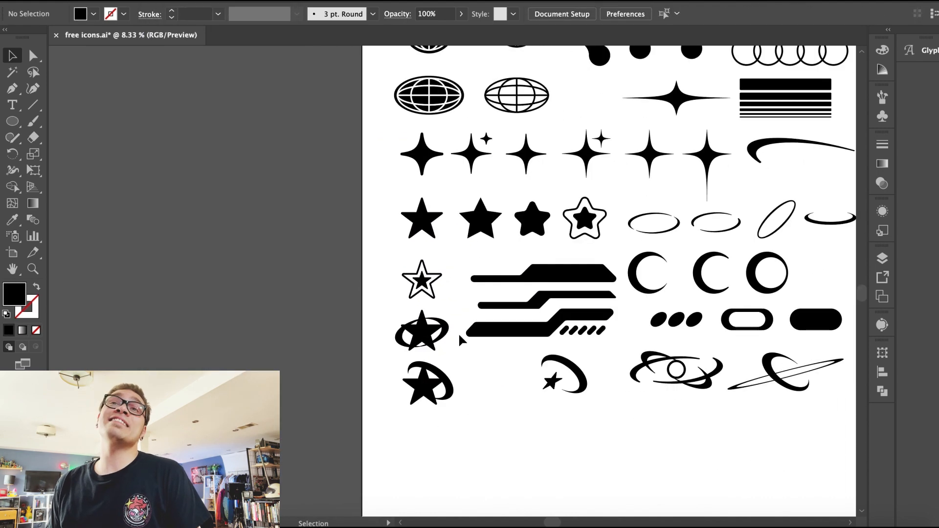
Step: Try nudging the star inside the ring group in isolation mode
{"action": "left_click_drag", "start_coordinate": [583, 403], "coordinate": [586, 404]}
{"action": "left_click_drag", "start_coordinate": [578, 368], "coordinate": [527, 375]}
{"action": "left_click", "coordinate": [516, 416]}
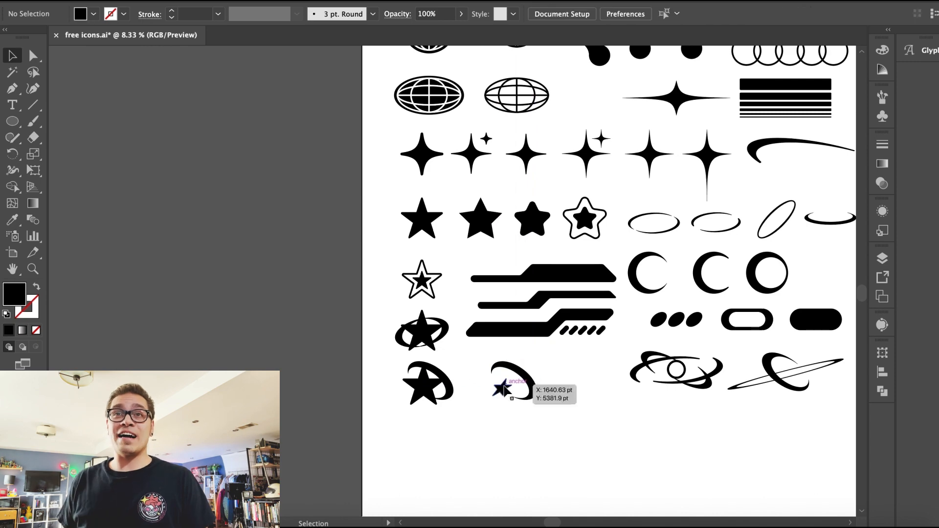
{"action": "double_click", "coordinate": [503, 388]}
{"action": "key", "text": "super+plus"}
{"action": "key", "text": "super+plus"}
{"action": "key", "text": "super+plus"}
{"action": "left_click_drag", "start_coordinate": [447, 288], "coordinate": [451, 293]}
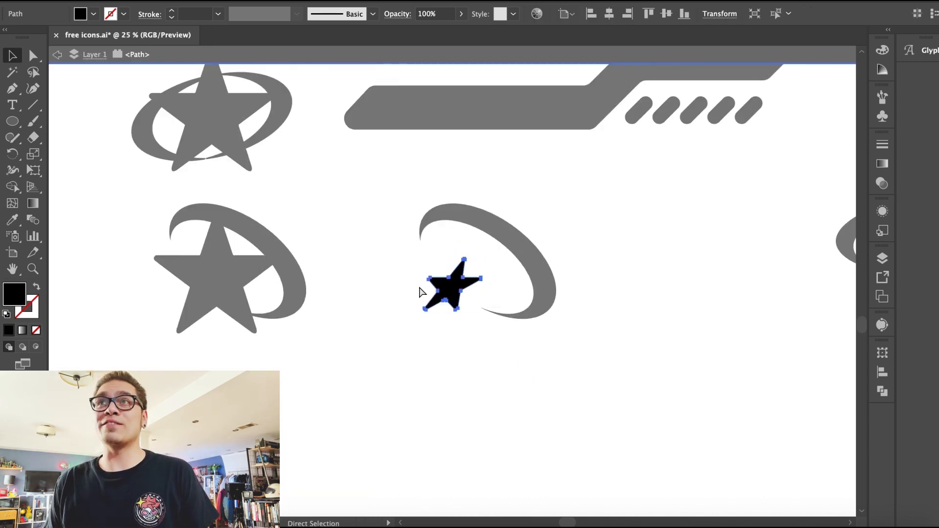
{"action": "key", "text": "super+minus"}
{"action": "key", "text": "super+minus"}
{"action": "key", "text": "super+minus"}
{"action": "key", "text": "super+minus"}
{"action": "left_click", "coordinate": [437, 283]}
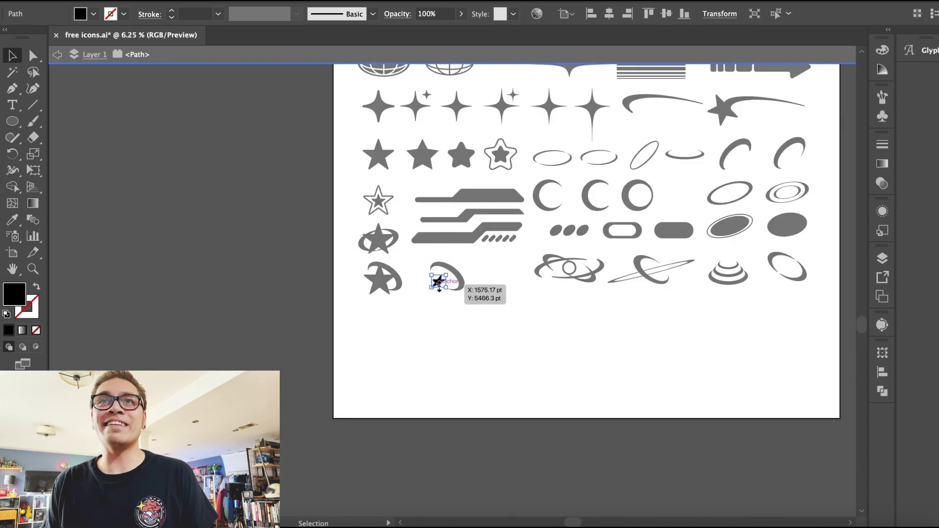
{"action": "left_click_drag", "start_coordinate": [432, 274], "coordinate": [452, 272]}
{"action": "double_click", "coordinate": [433, 342]}
{"action": "key", "text": "super+z"}
{"action": "key", "text": "super+z"}
{"action": "key", "text": "super+z"}
Step: Regroup the sheared star with its ring and move the group beside the ringed stars
{"action": "left_click", "coordinate": [126, 0]}
{"action": "left_click", "coordinate": [132, 2]}
{"action": "double_click", "coordinate": [405, 355]}
{"action": "left_click_drag", "start_coordinate": [478, 321], "coordinate": [421, 271]}
{"action": "left_click", "coordinate": [162, 0]}
{"action": "left_click", "coordinate": [171, 35]}
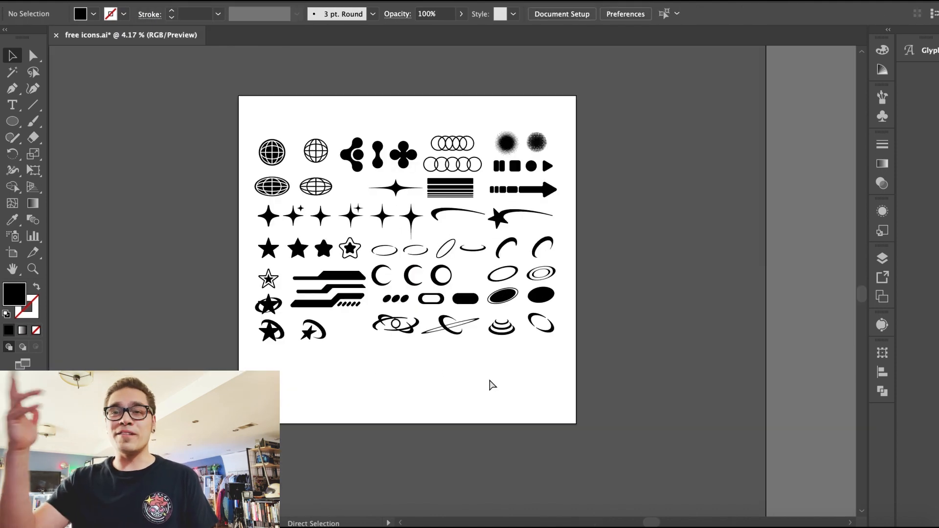
{"action": "left_click_drag", "start_coordinate": [489, 384], "coordinate": [362, 376]}
{"action": "left_click", "coordinate": [424, 388]}
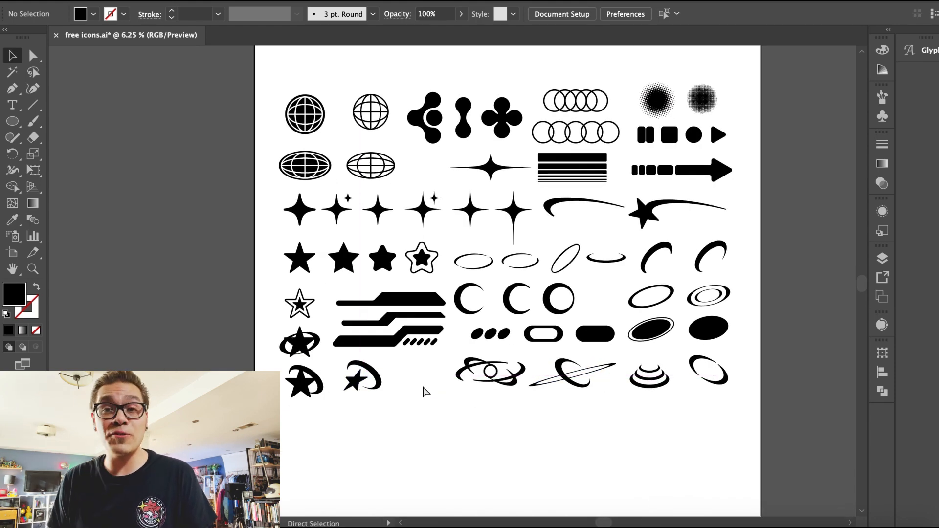